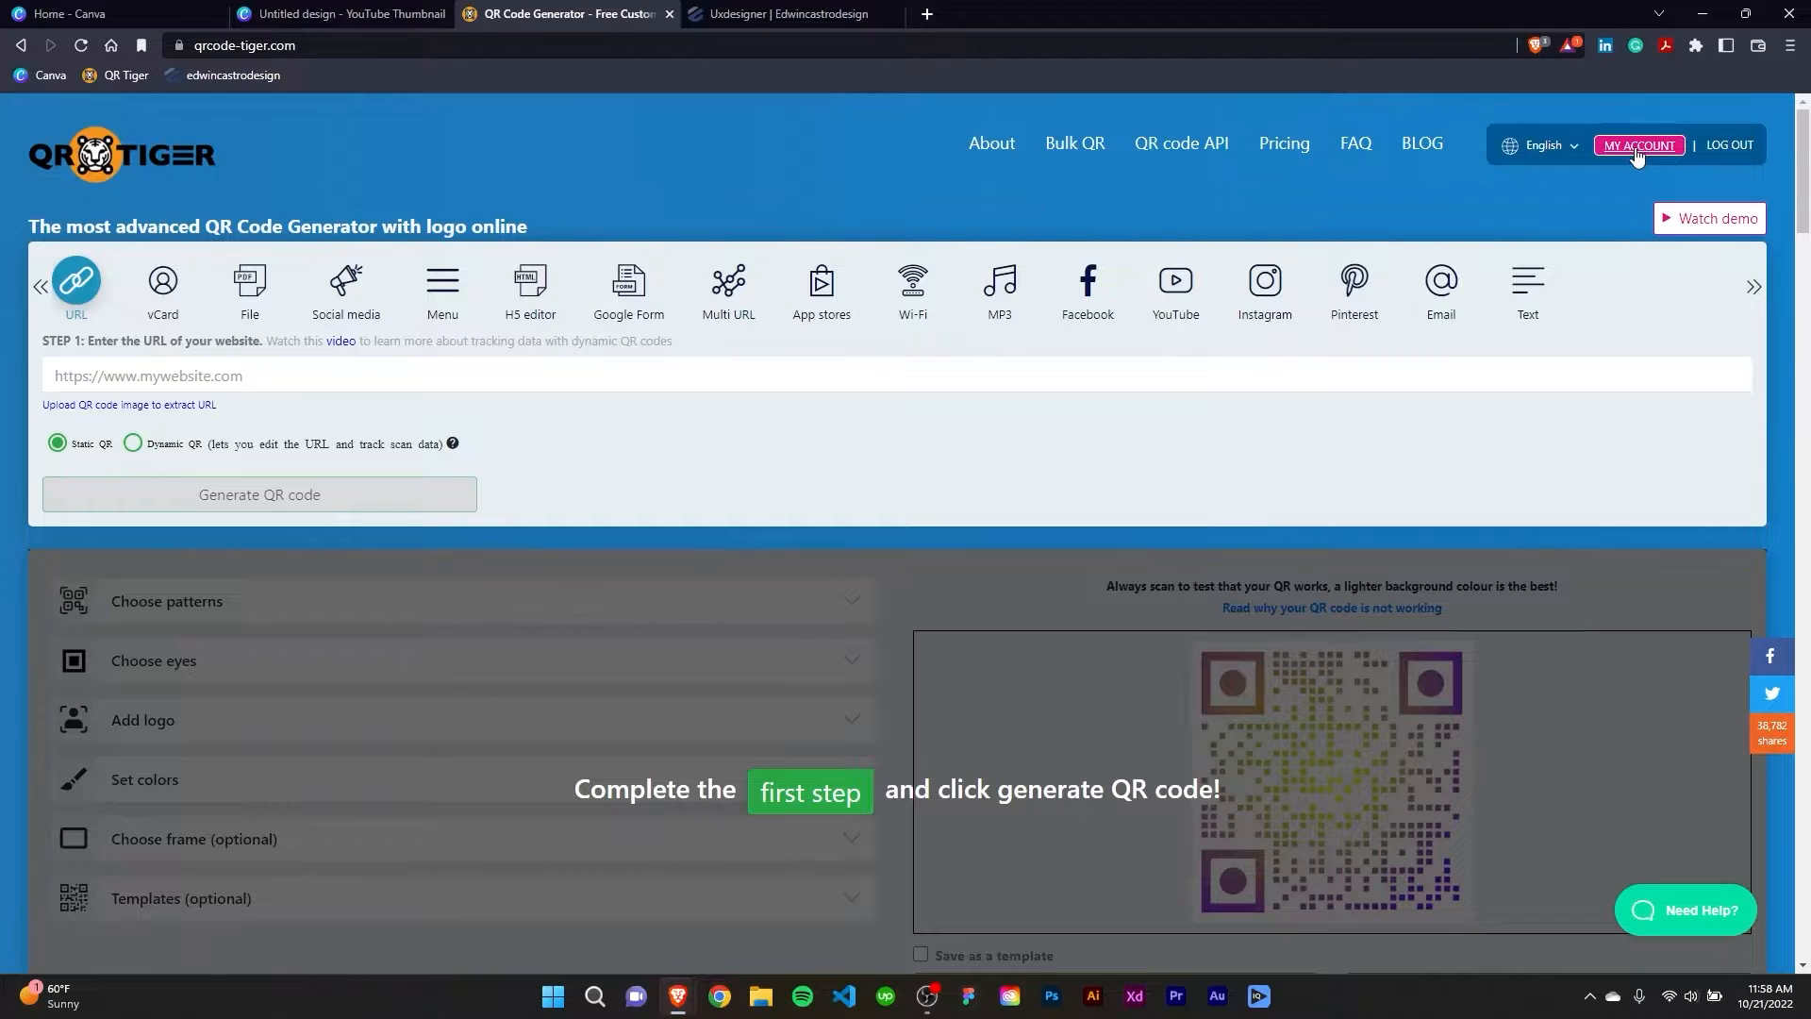
Open the account settings on the QR Tiger website.
{"action": "left_click", "coordinate": [1636, 148]}
{"action": "left_click", "coordinate": [1646, 321]}
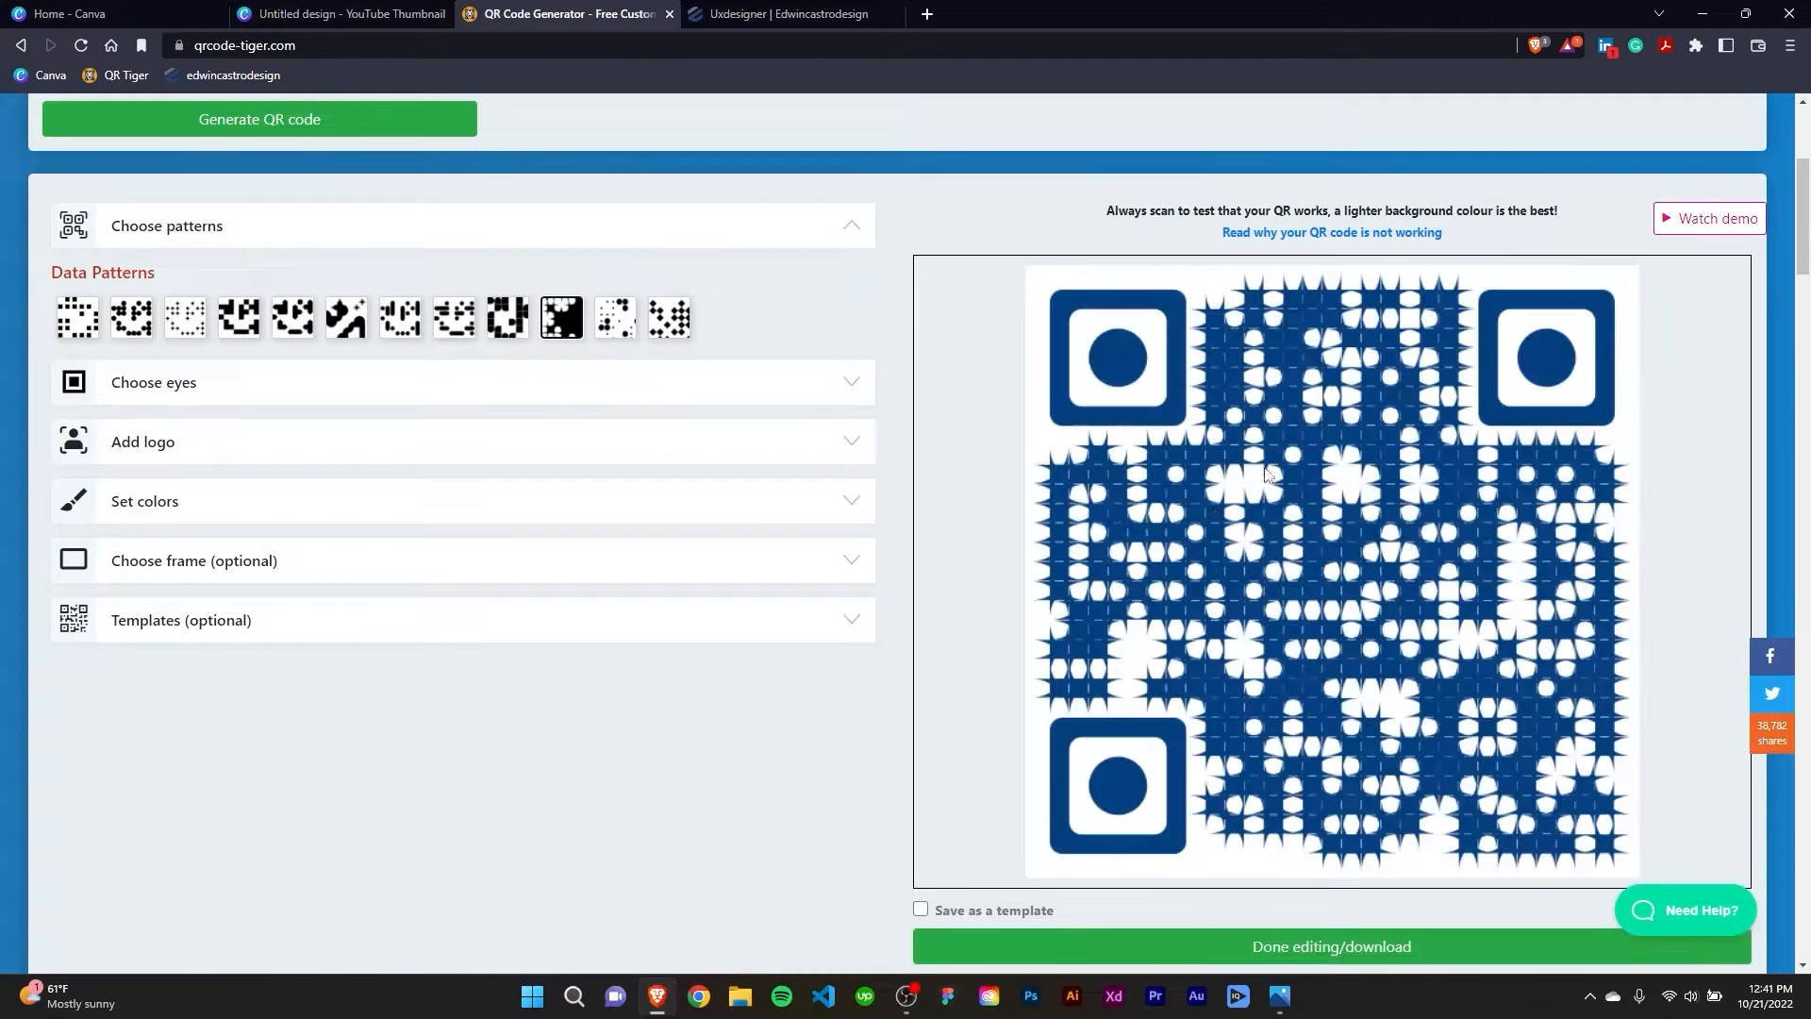
Apply the square-block data pattern to the QR code and upload the Logo image from the desktop as its logo without cropping.
{"action": "left_click", "coordinate": [241, 320]}
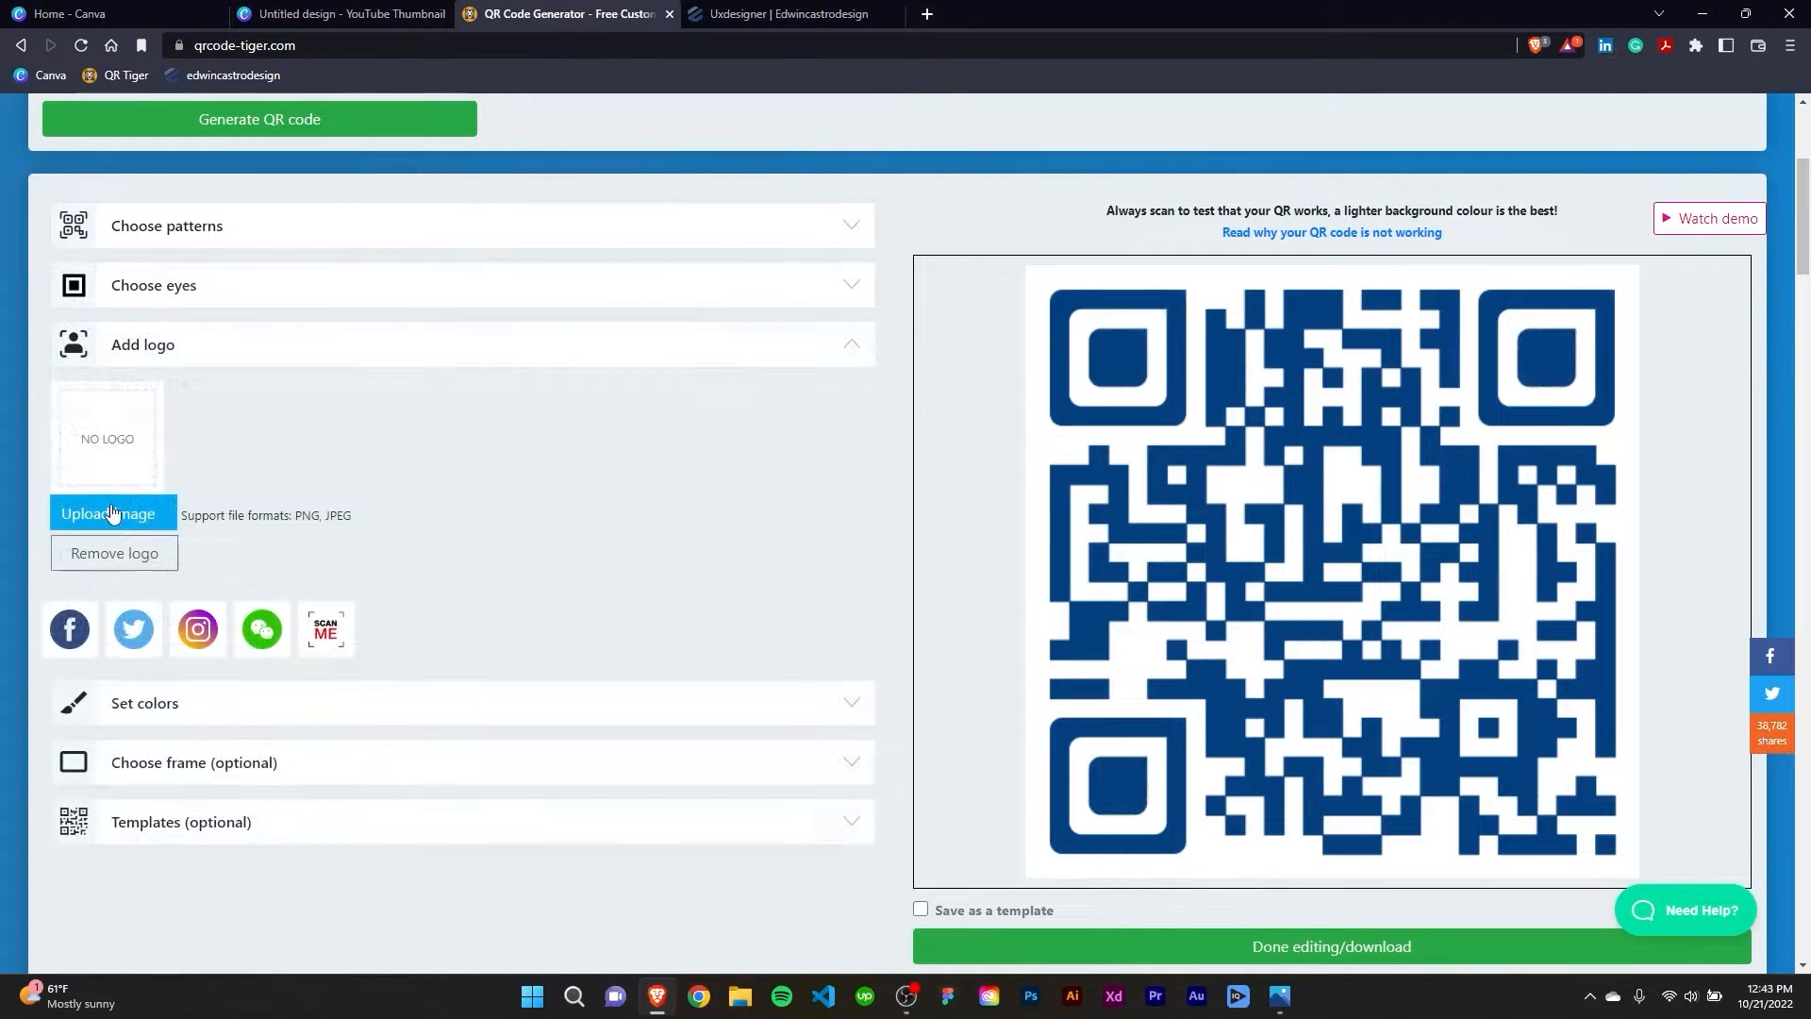
{"action": "left_click", "coordinate": [117, 520]}
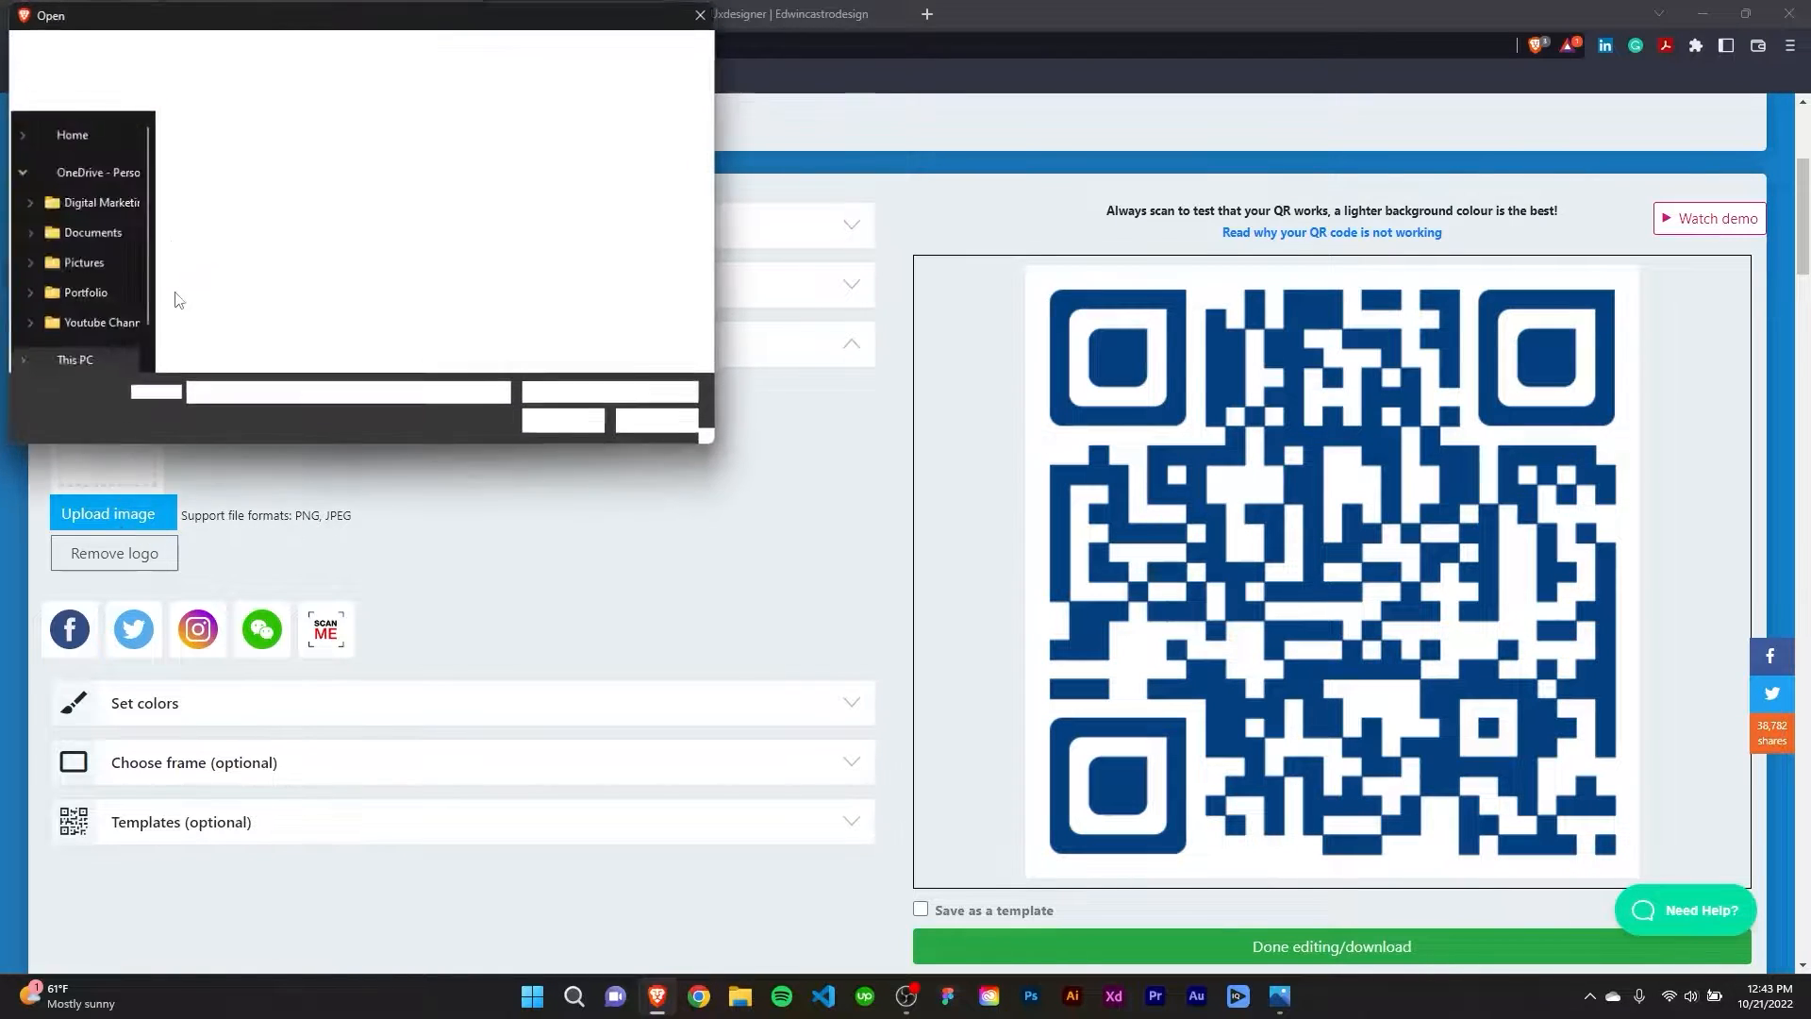
{"action": "left_click", "coordinate": [211, 179]}
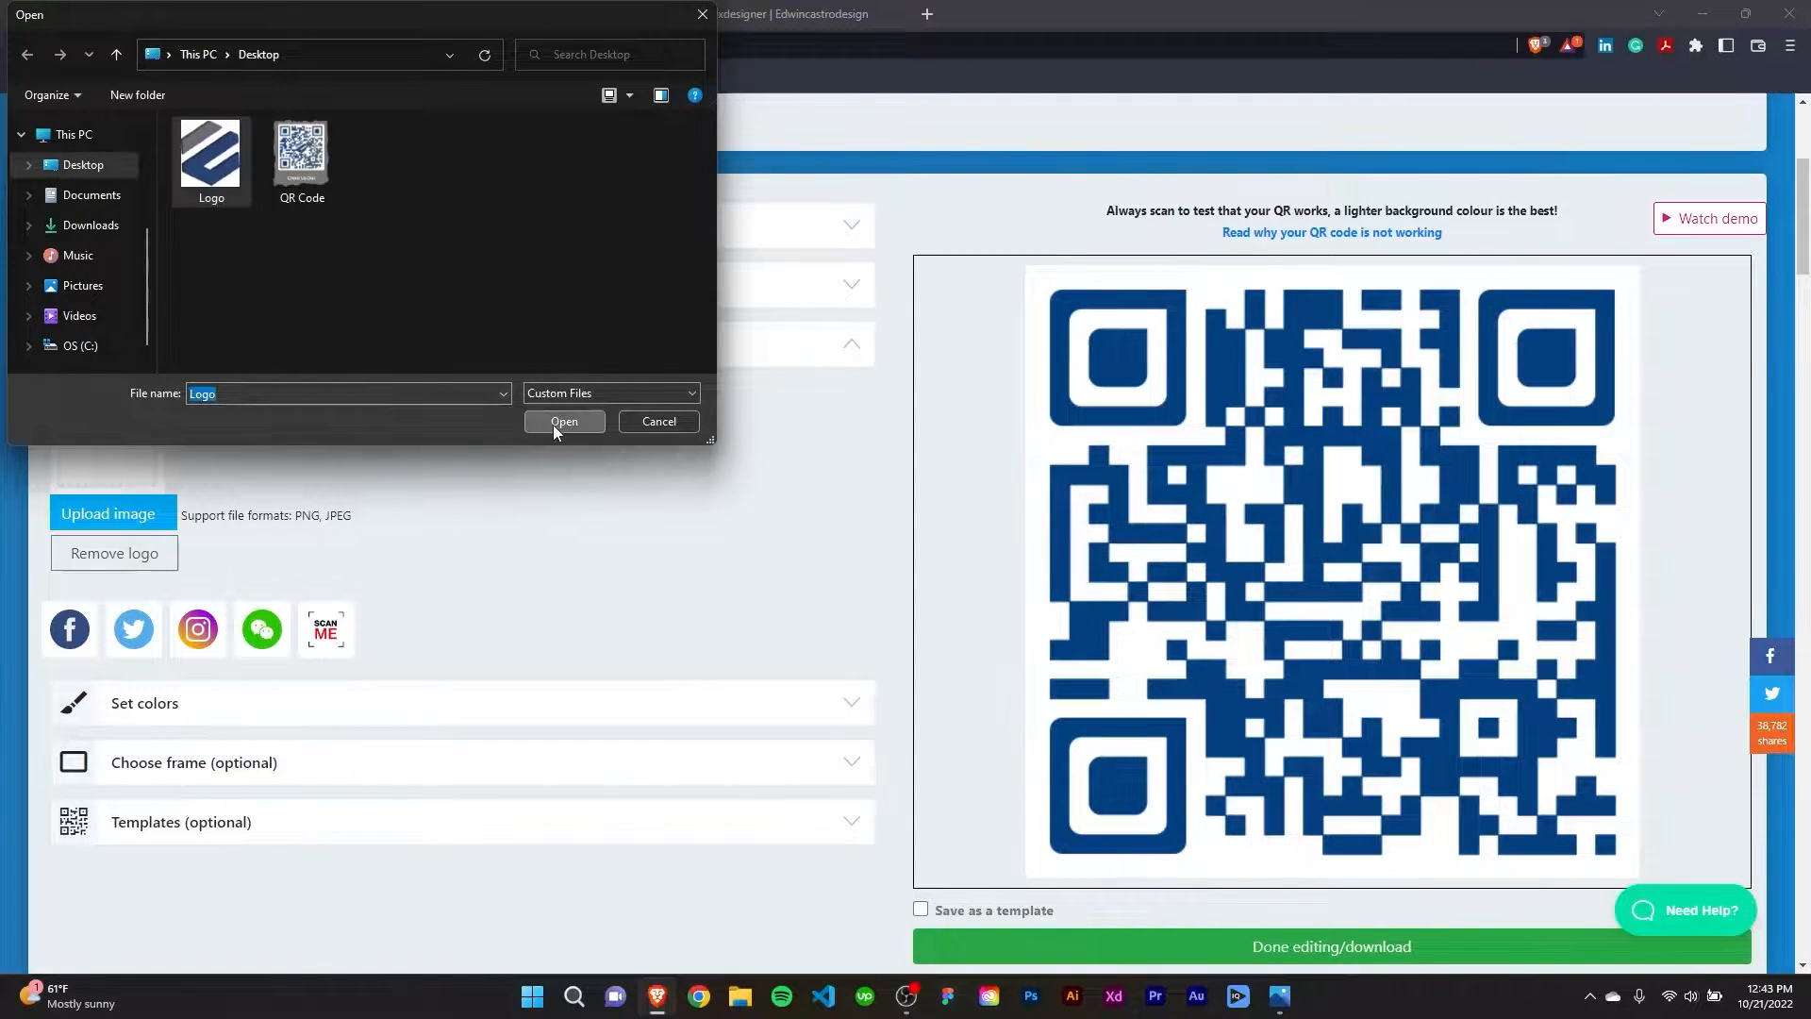
{"action": "left_click", "coordinate": [553, 423]}
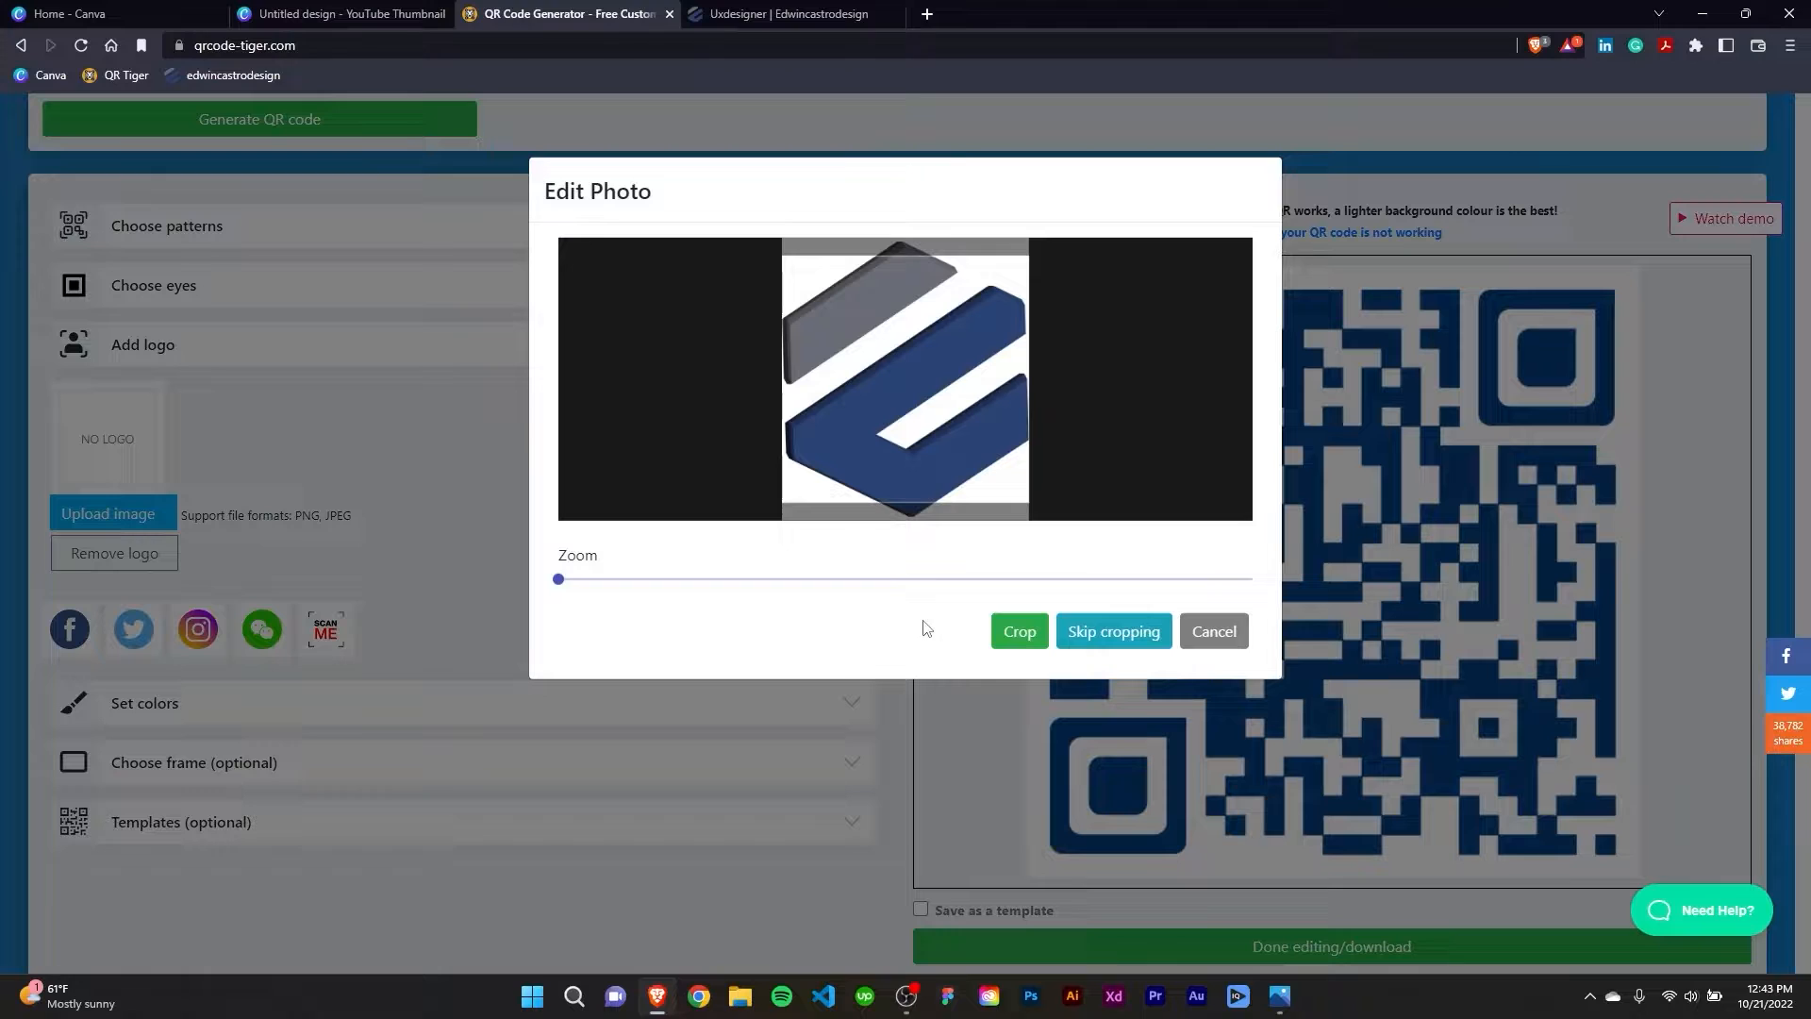
{"action": "left_click", "coordinate": [1117, 631]}
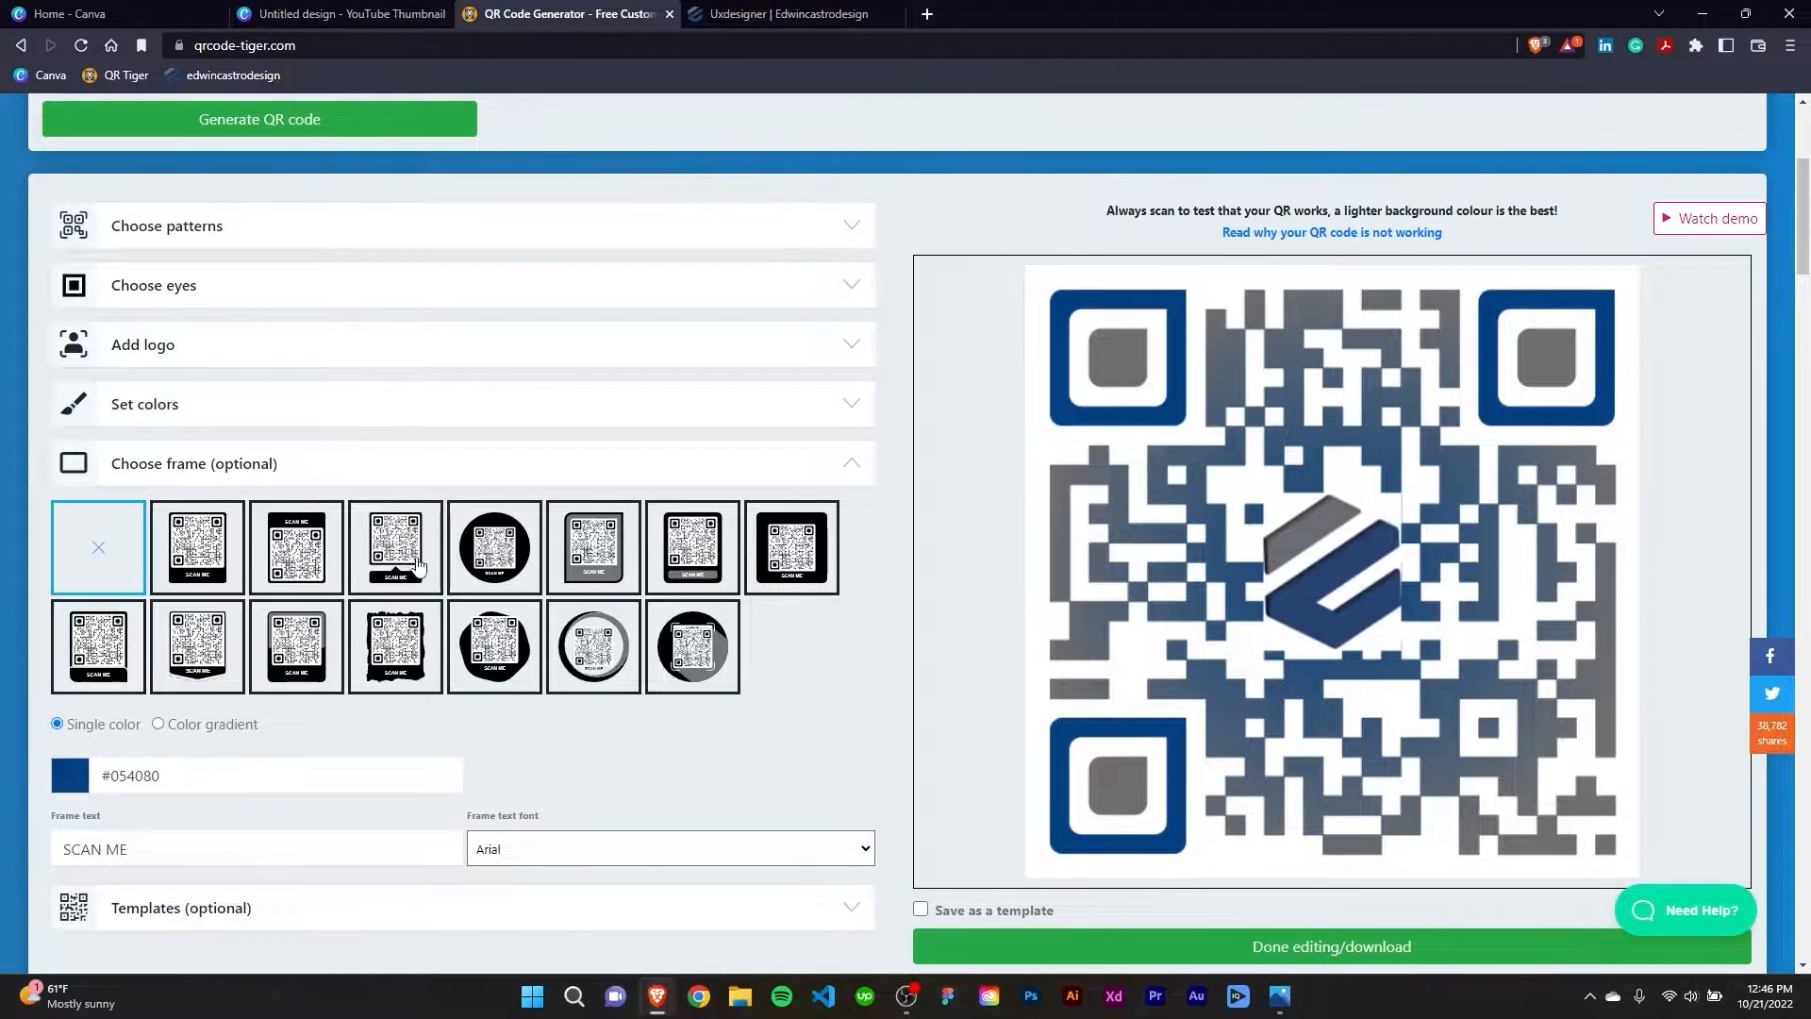
Give the QR code the ragged-edge frame and place the framed "Check Us Out" code on the page in Canva.
{"action": "left_click", "coordinate": [419, 663]}
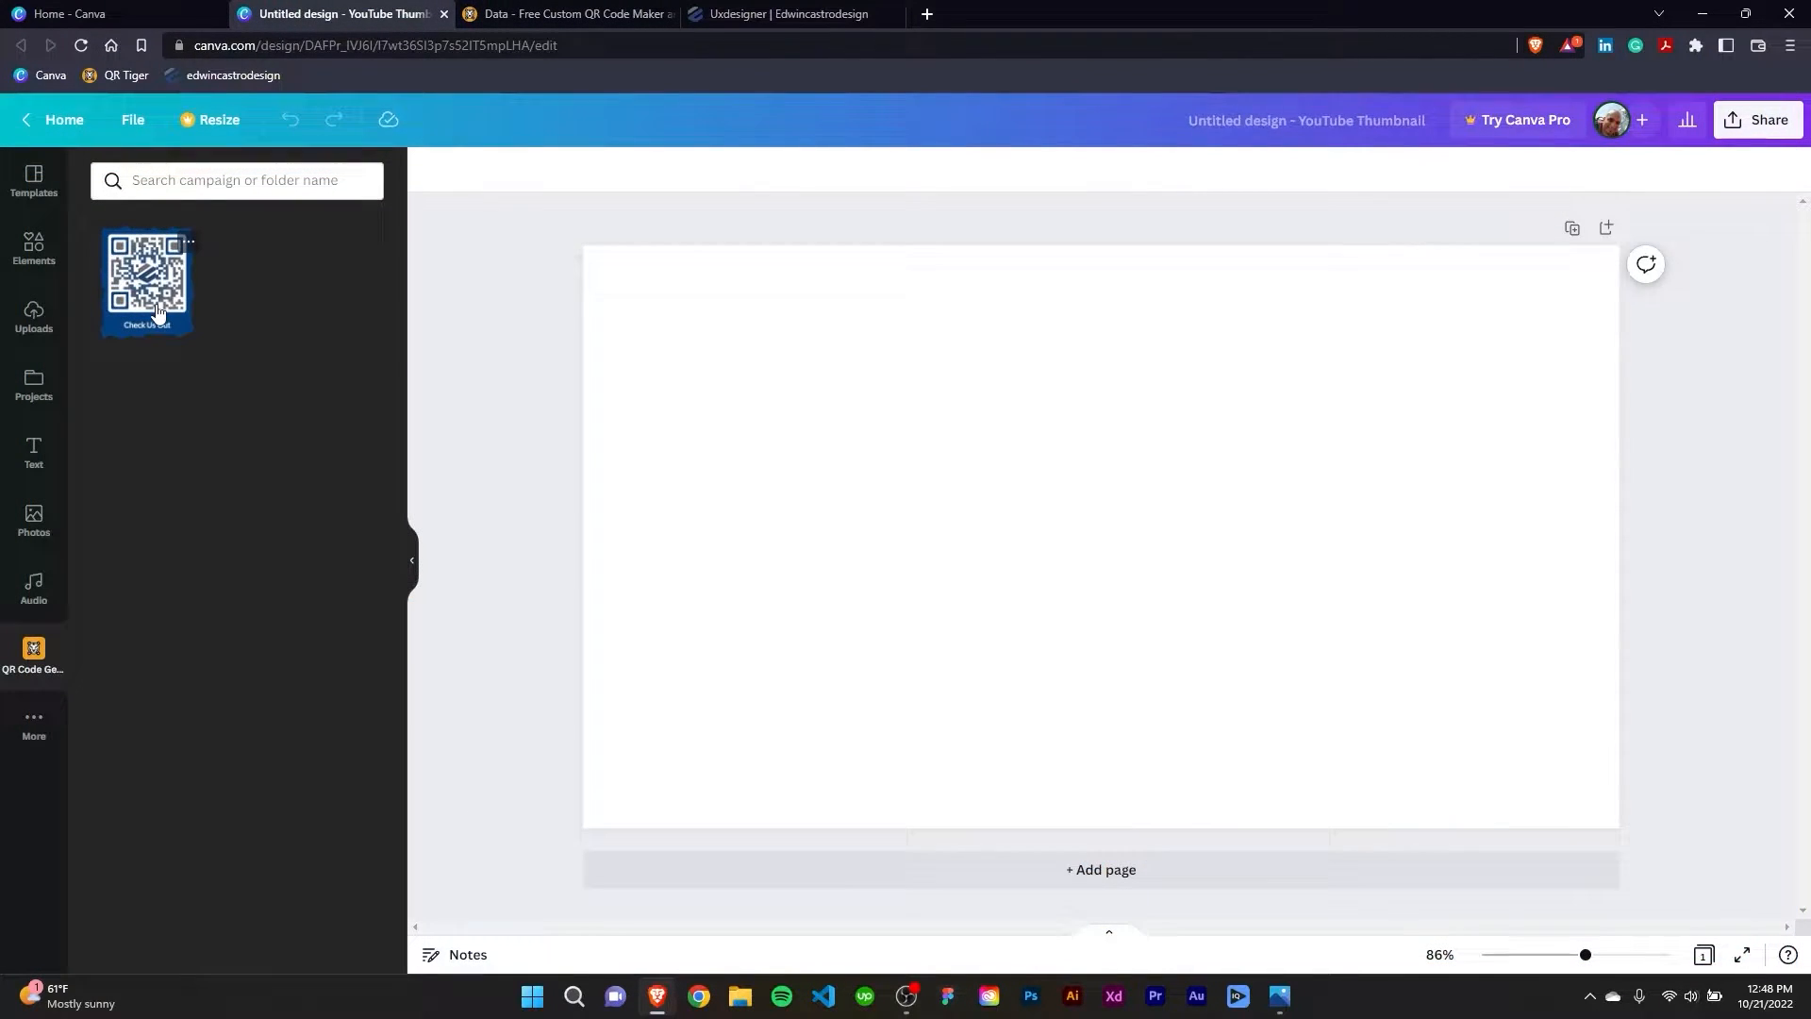
{"action": "left_click", "coordinate": [157, 311]}
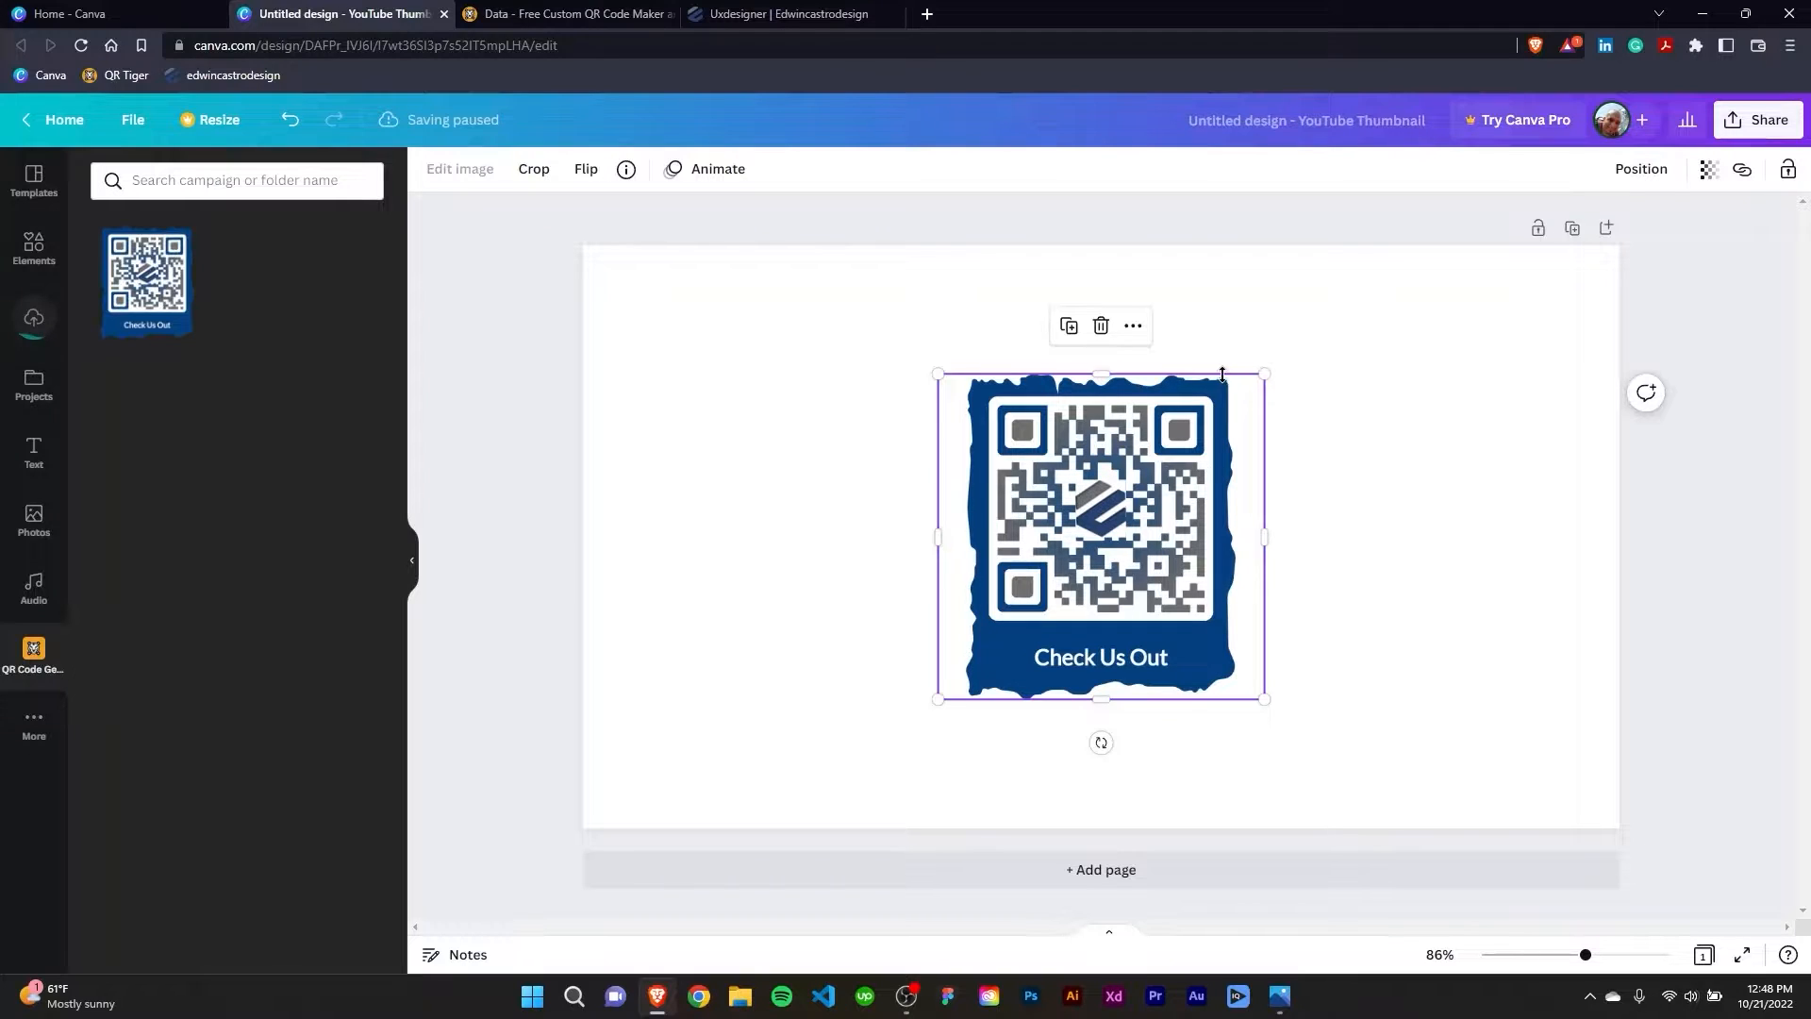
{"action": "mouse_move", "coordinate": [1169, 539]}
{"action": "left_mouse_down"}
{"action": "mouse_move", "coordinate": [1323, 540]}
{"action": "mouse_move", "coordinate": [1169, 533]}
{"action": "left_mouse_up"}
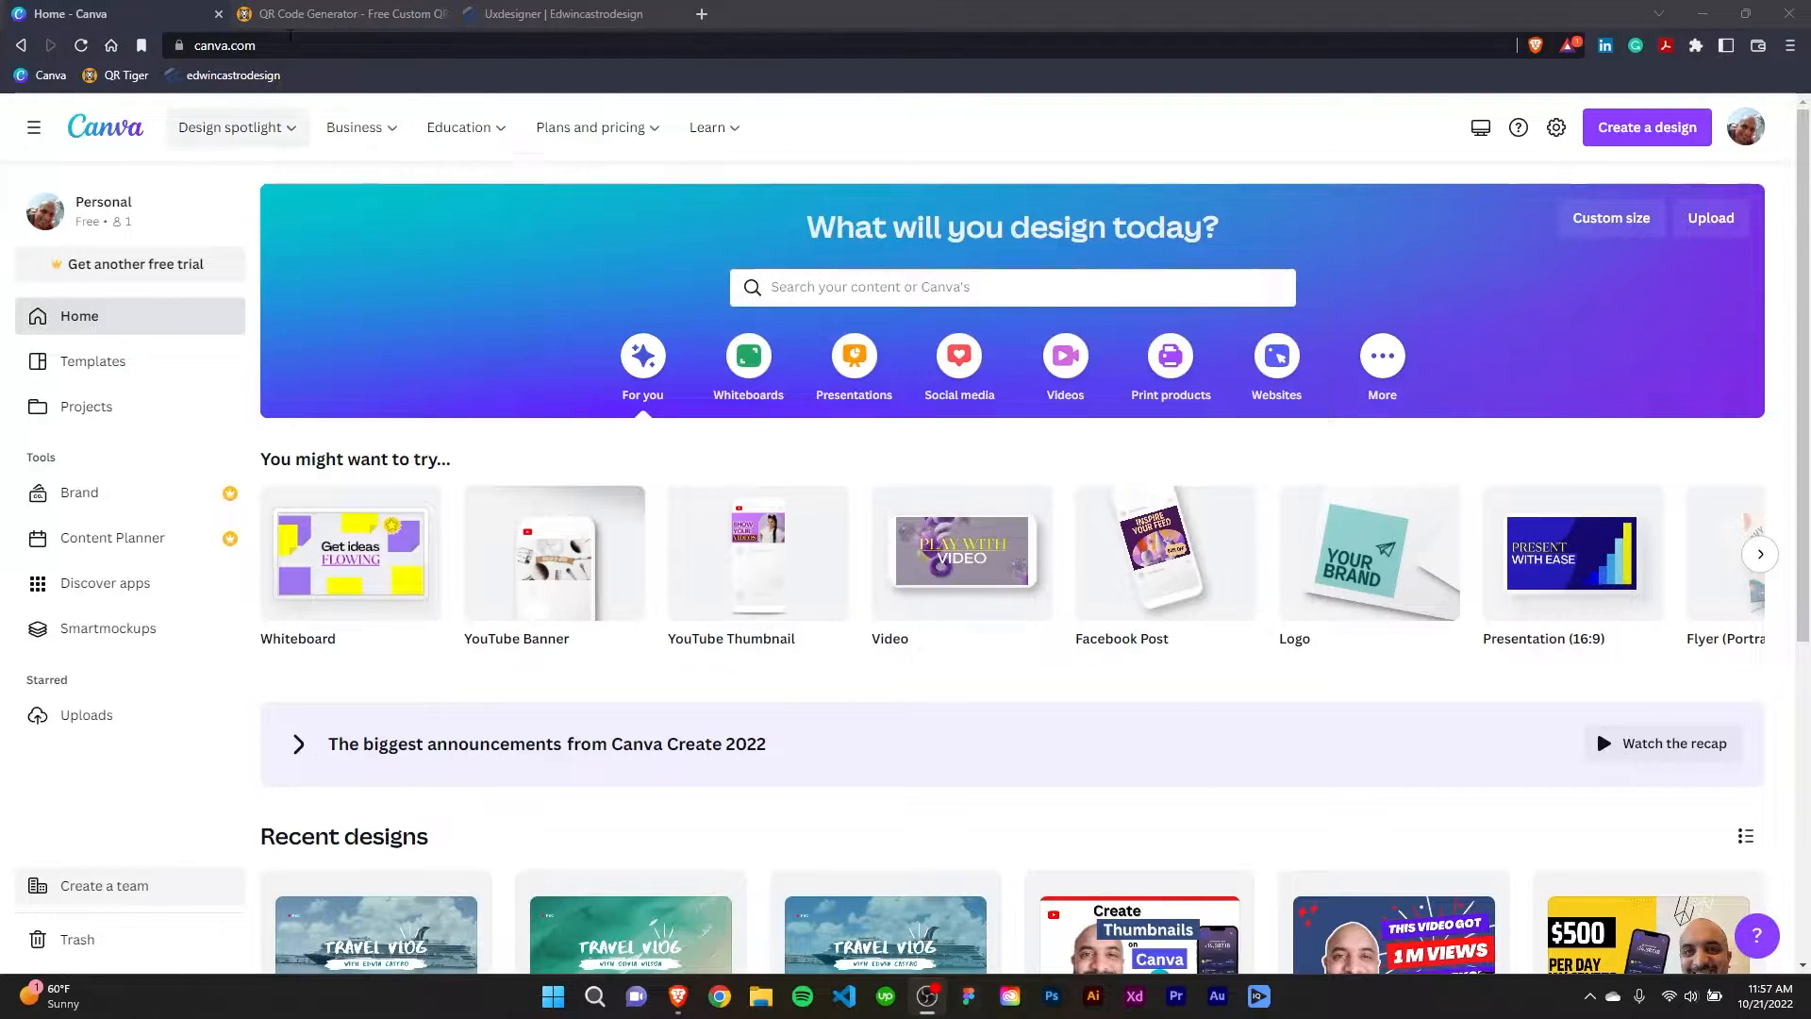
Create a new blank YouTube Thumbnail design (1280 × 720 px) from the Canva home page.
{"action": "mouse_move", "coordinate": [1626, 538]}
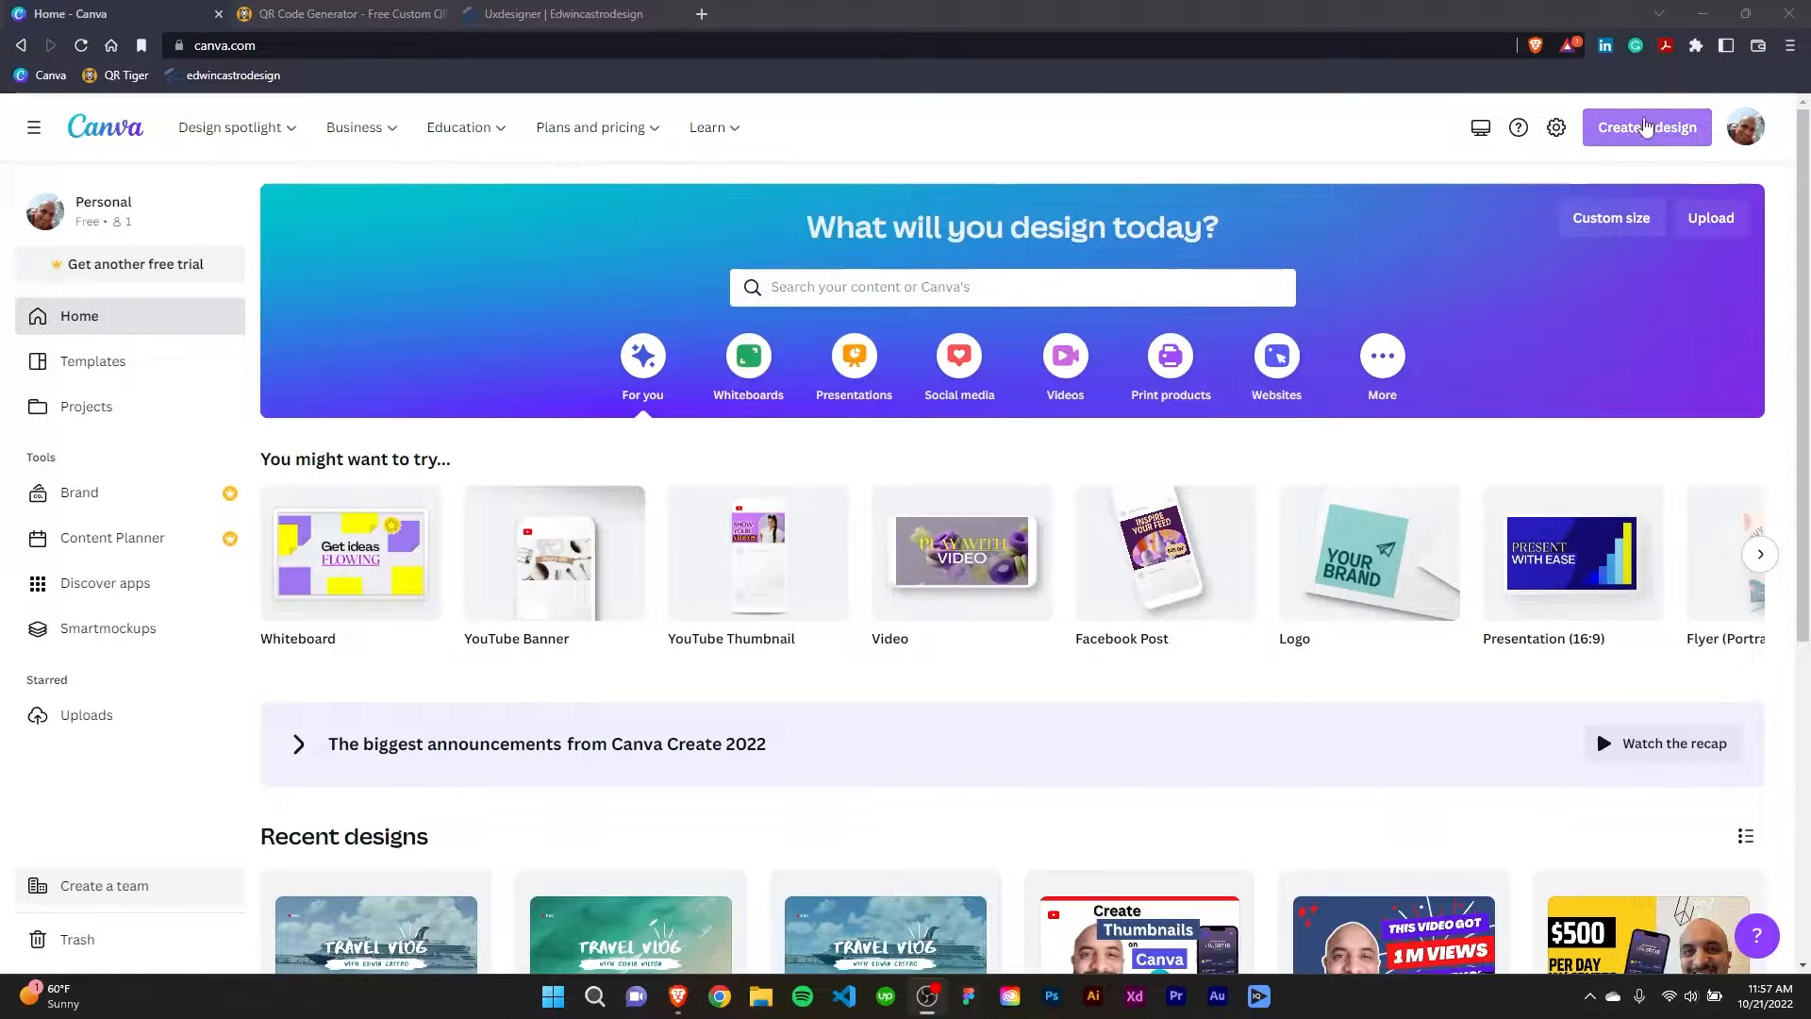
{"action": "left_click", "coordinate": [1639, 129]}
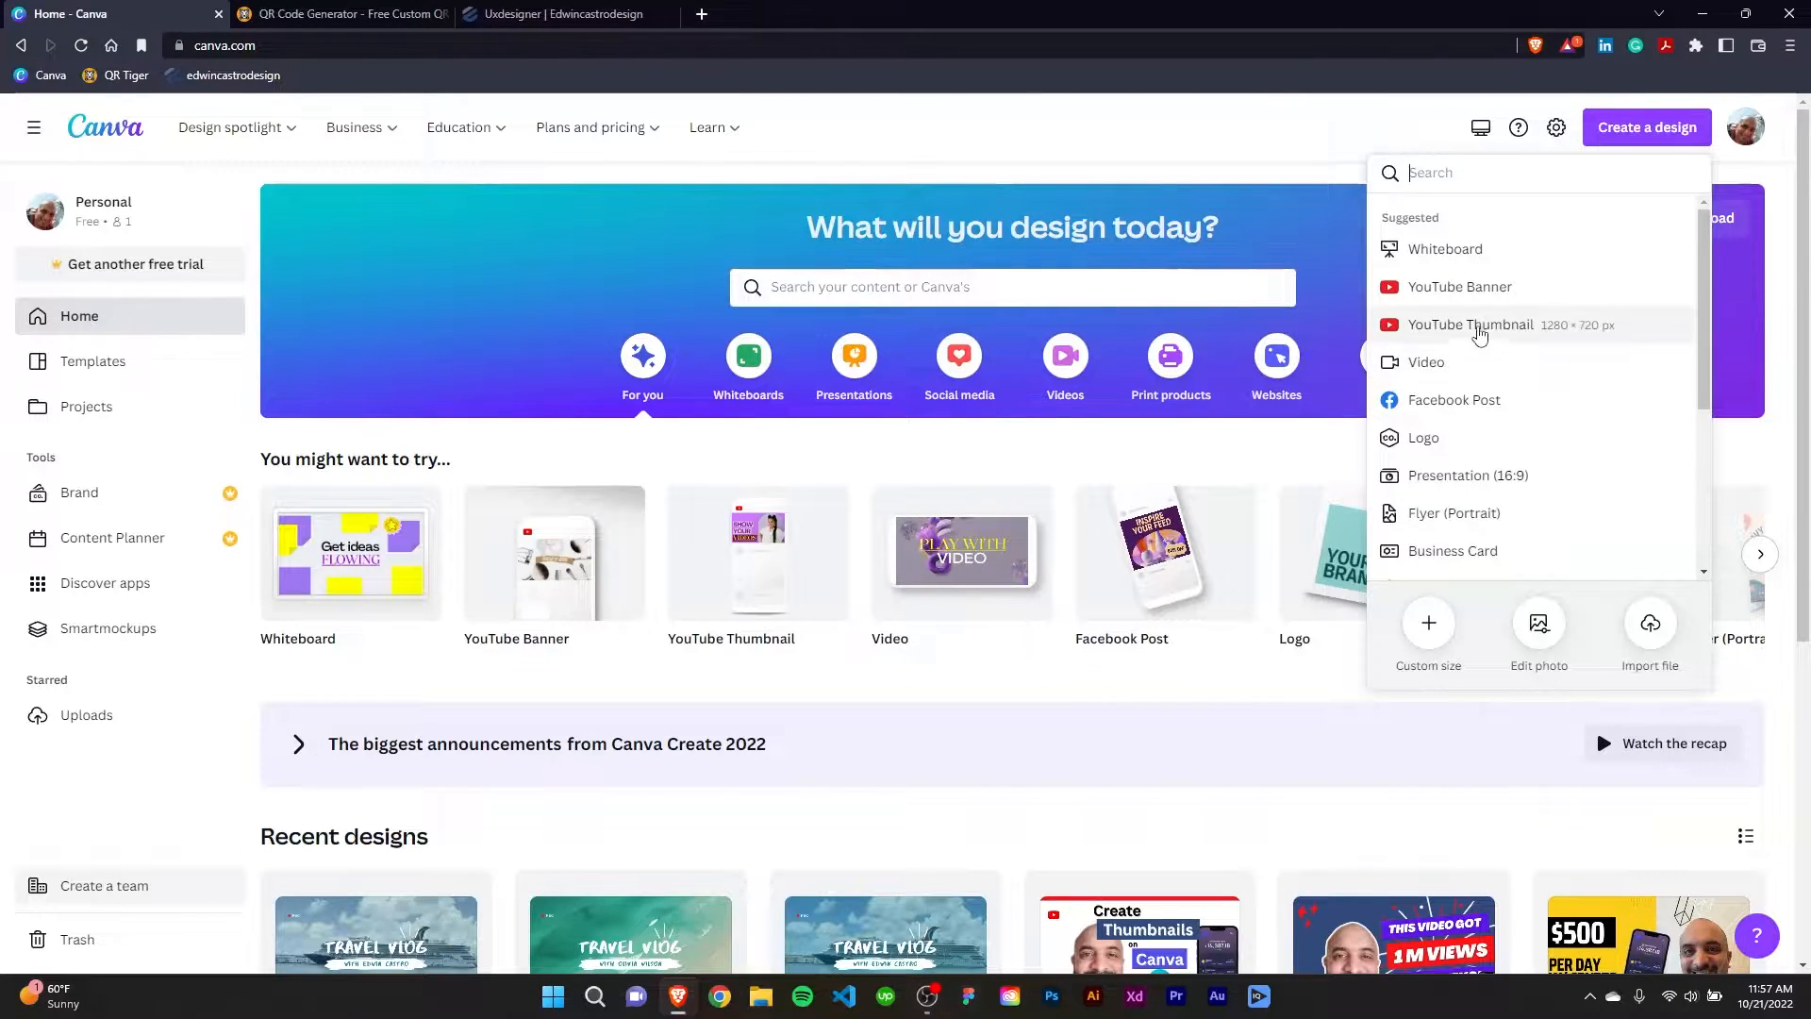
{"action": "left_click", "coordinate": [1464, 330]}
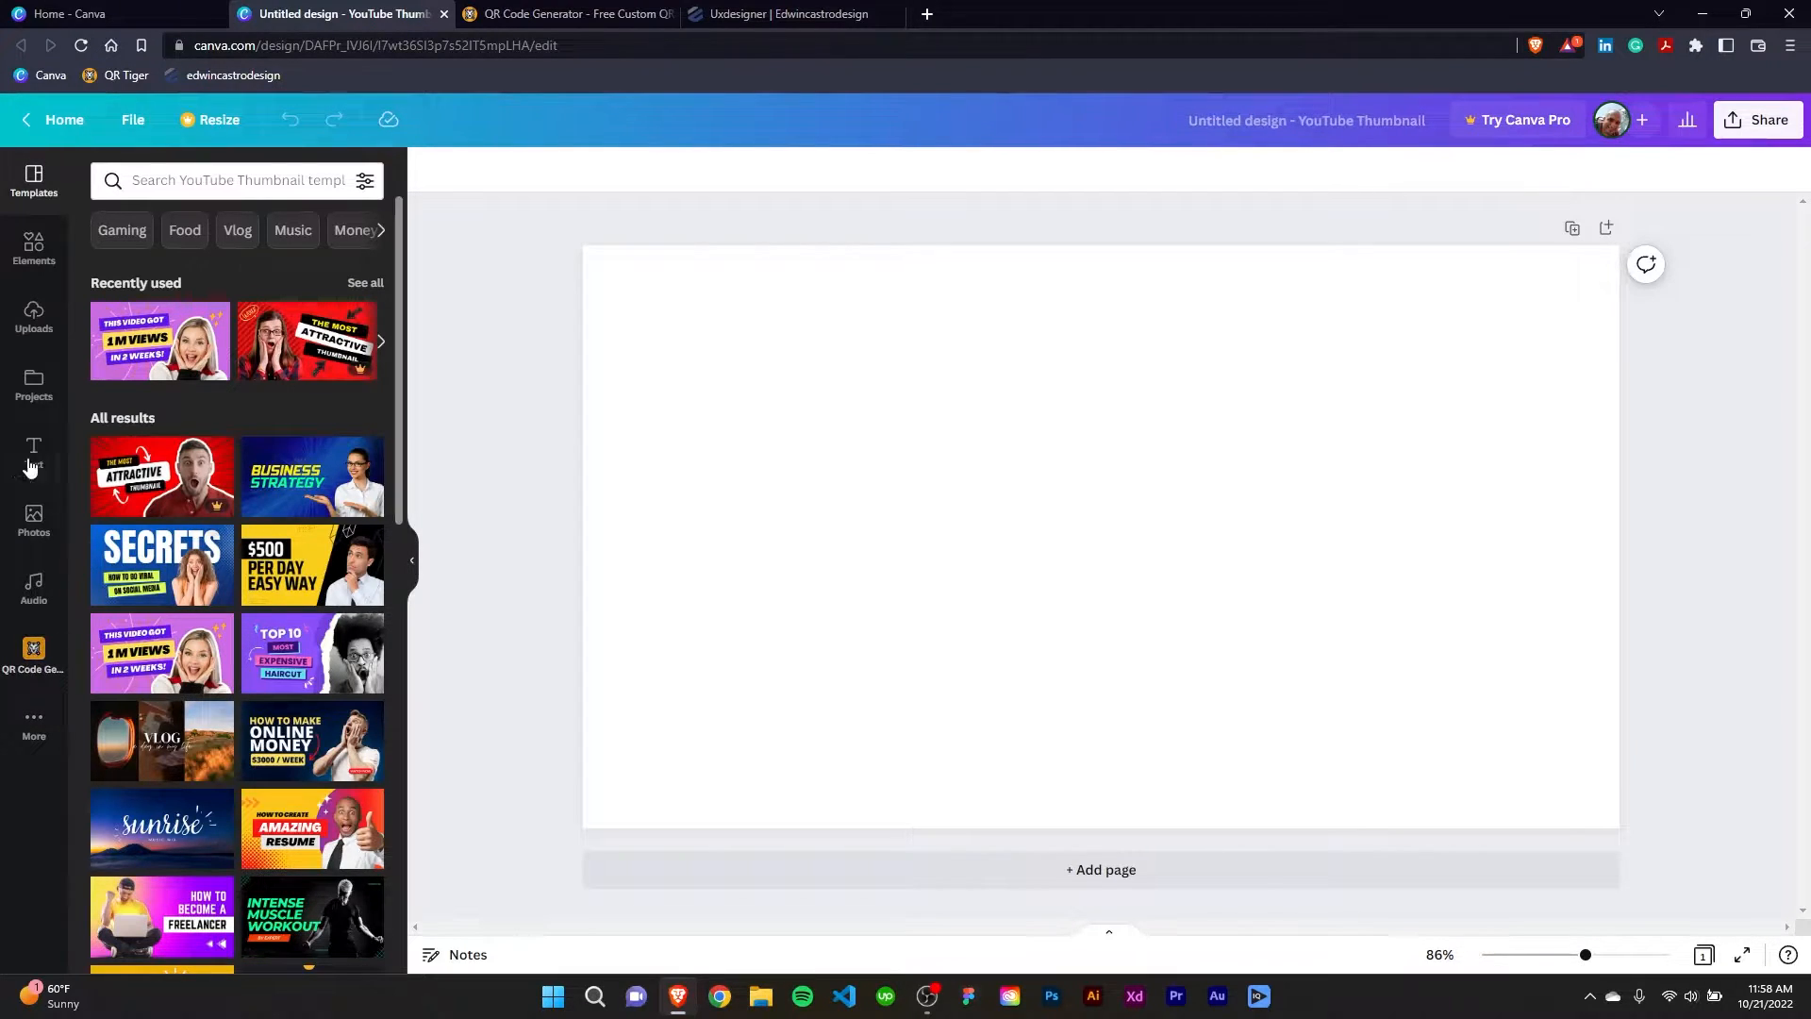
Find the QR Code Generator app among the Canva apps, open it and start connecting a QR Tiger account.
{"action": "left_click", "coordinate": [33, 737]}
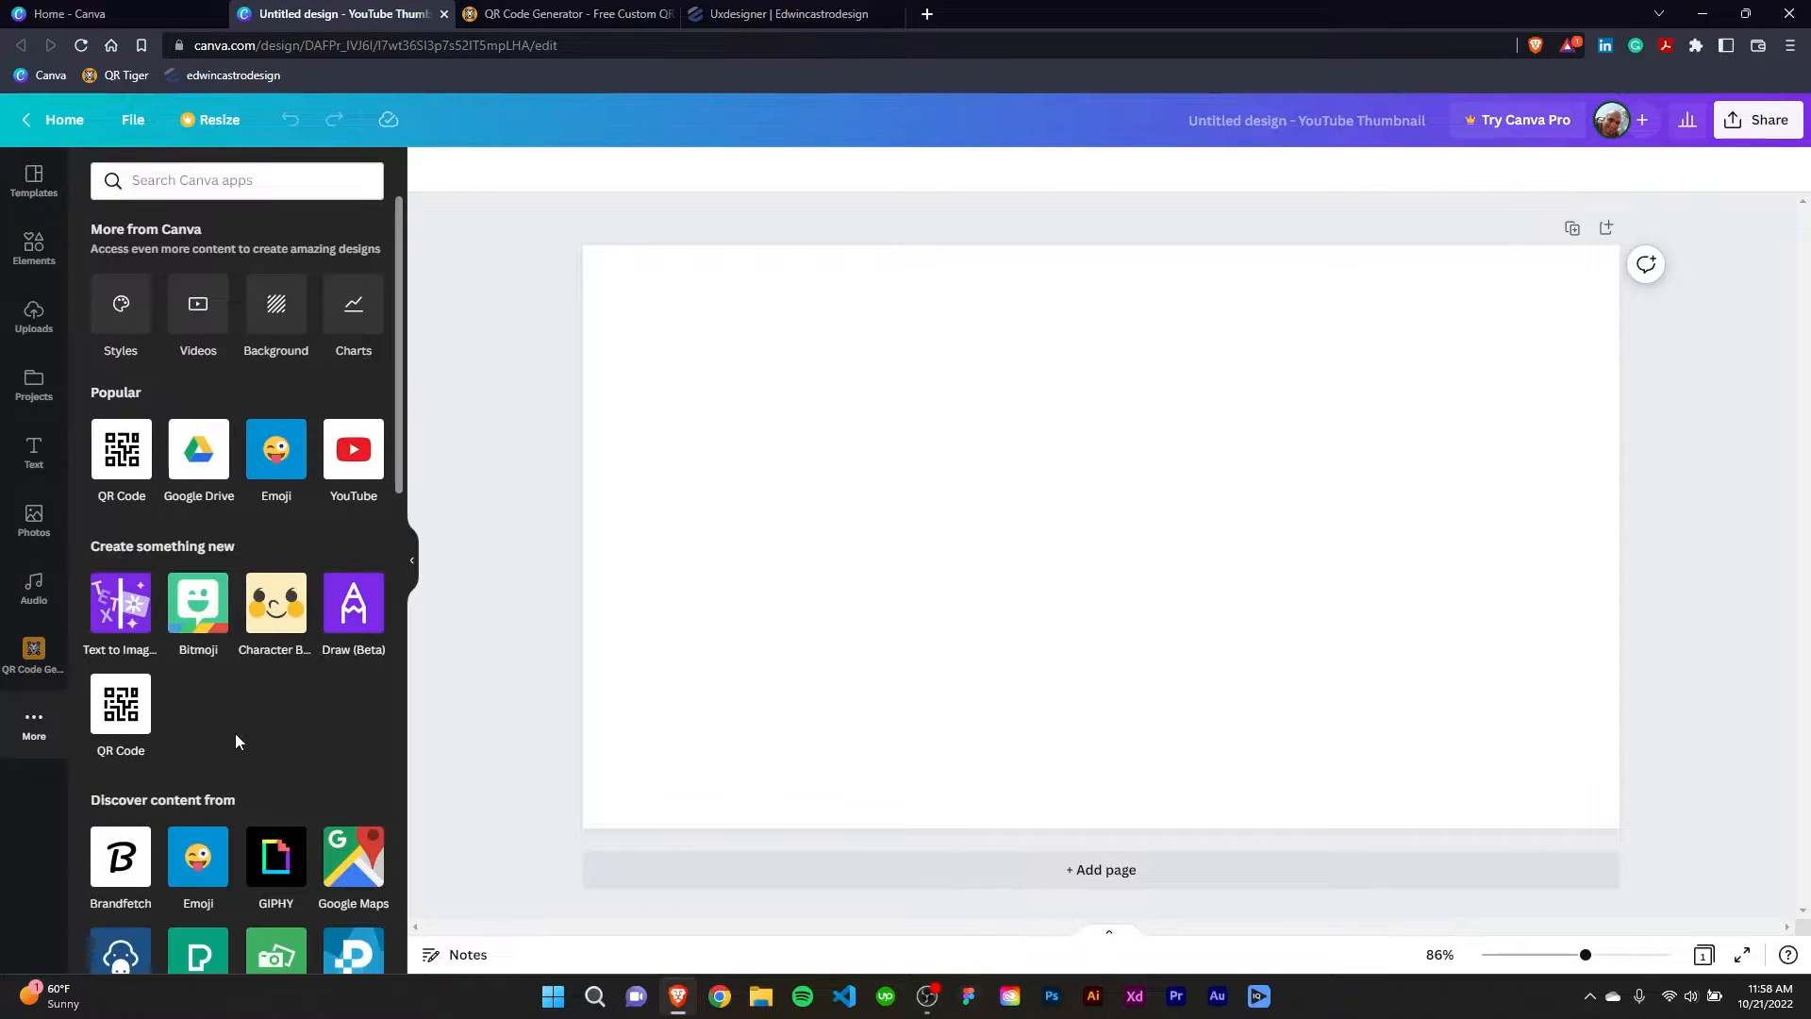
{"action": "scroll", "coordinate": [245, 741], "scroll_direction": "down", "scroll_amount": 5}
{"action": "scroll", "coordinate": [245, 738], "scroll_direction": "down", "scroll_amount": 7}
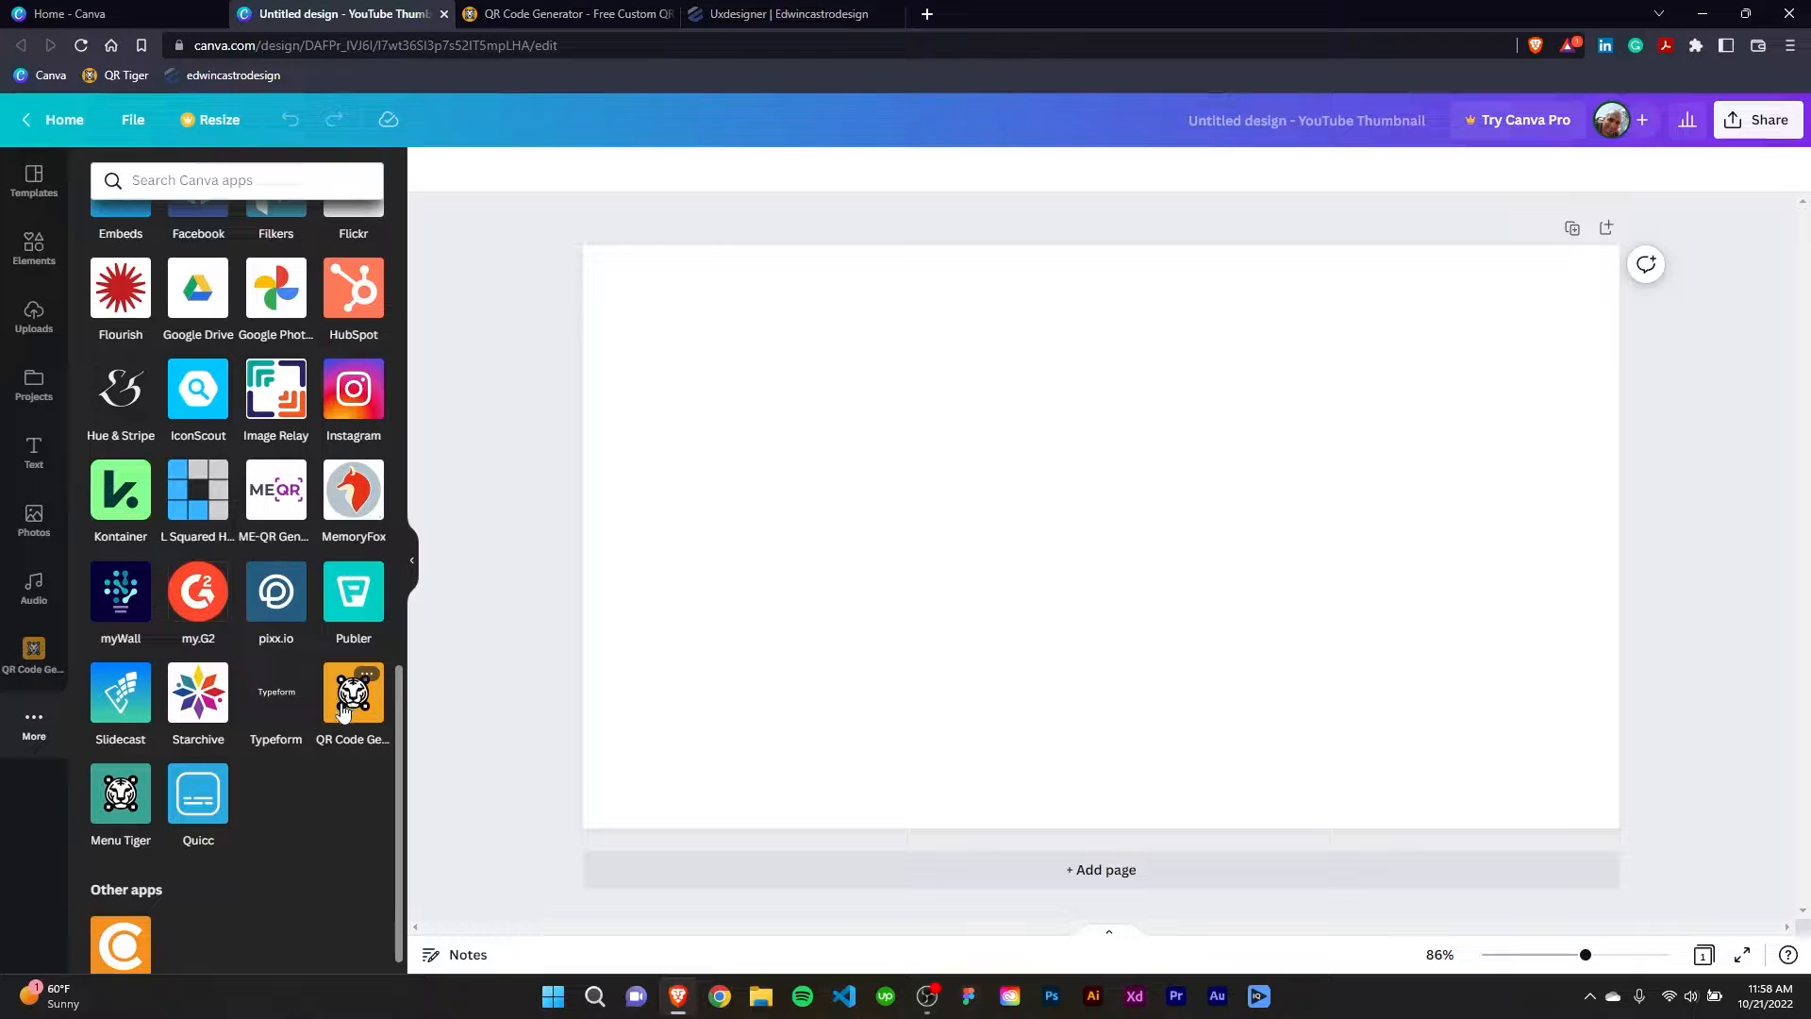
{"action": "scroll", "coordinate": [279, 827], "scroll_direction": "up", "scroll_amount": 4}
{"action": "scroll", "coordinate": [291, 826], "scroll_direction": "up", "scroll_amount": 3}
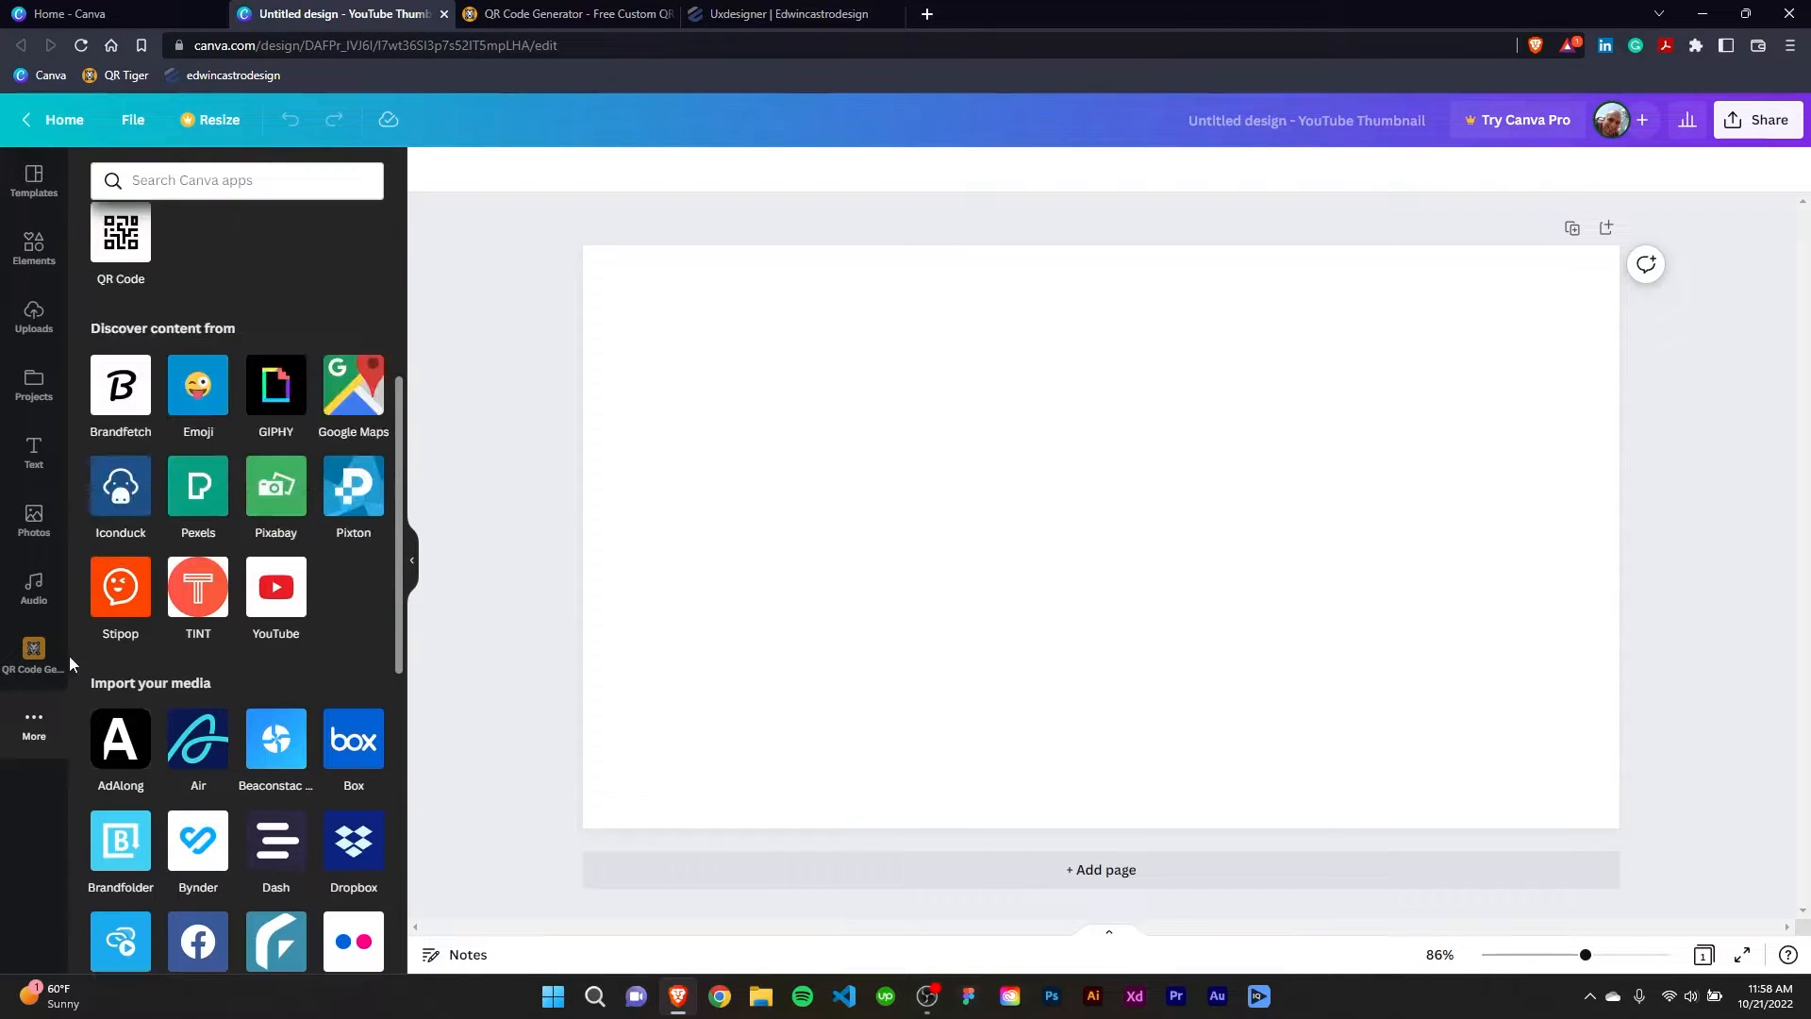
{"action": "left_click", "coordinate": [33, 653]}
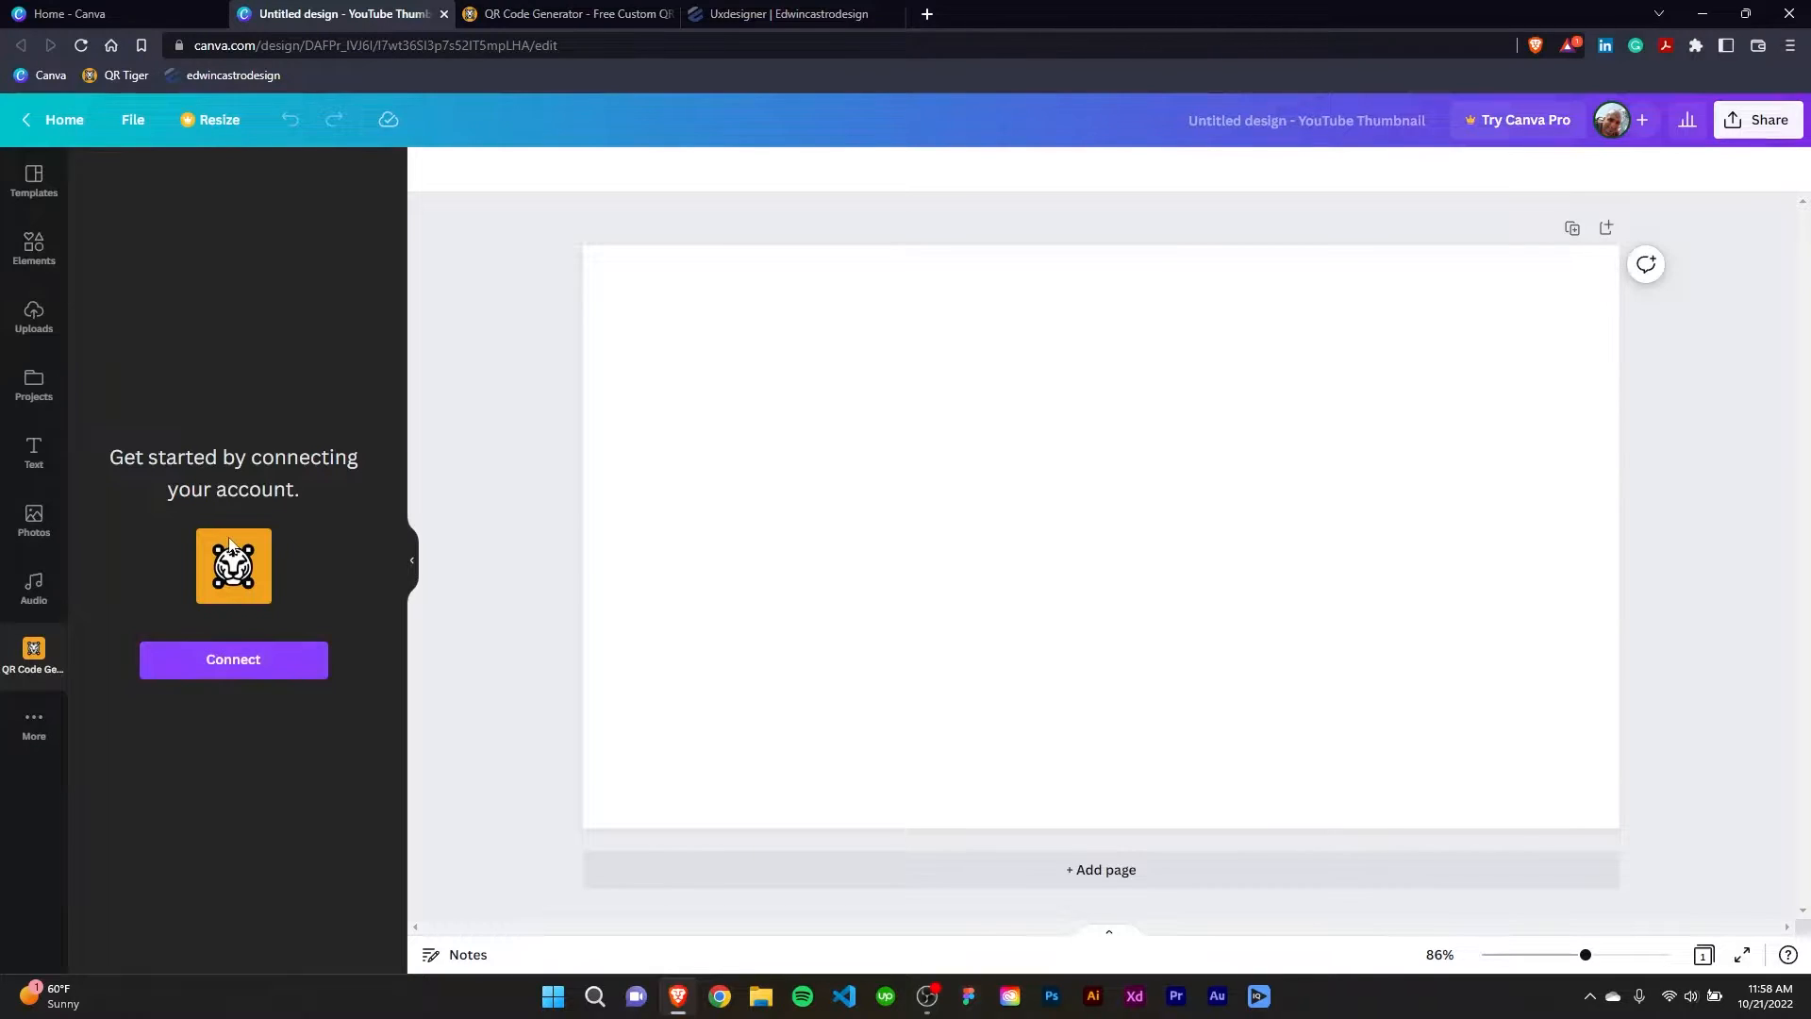
{"action": "left_click", "coordinate": [237, 674]}
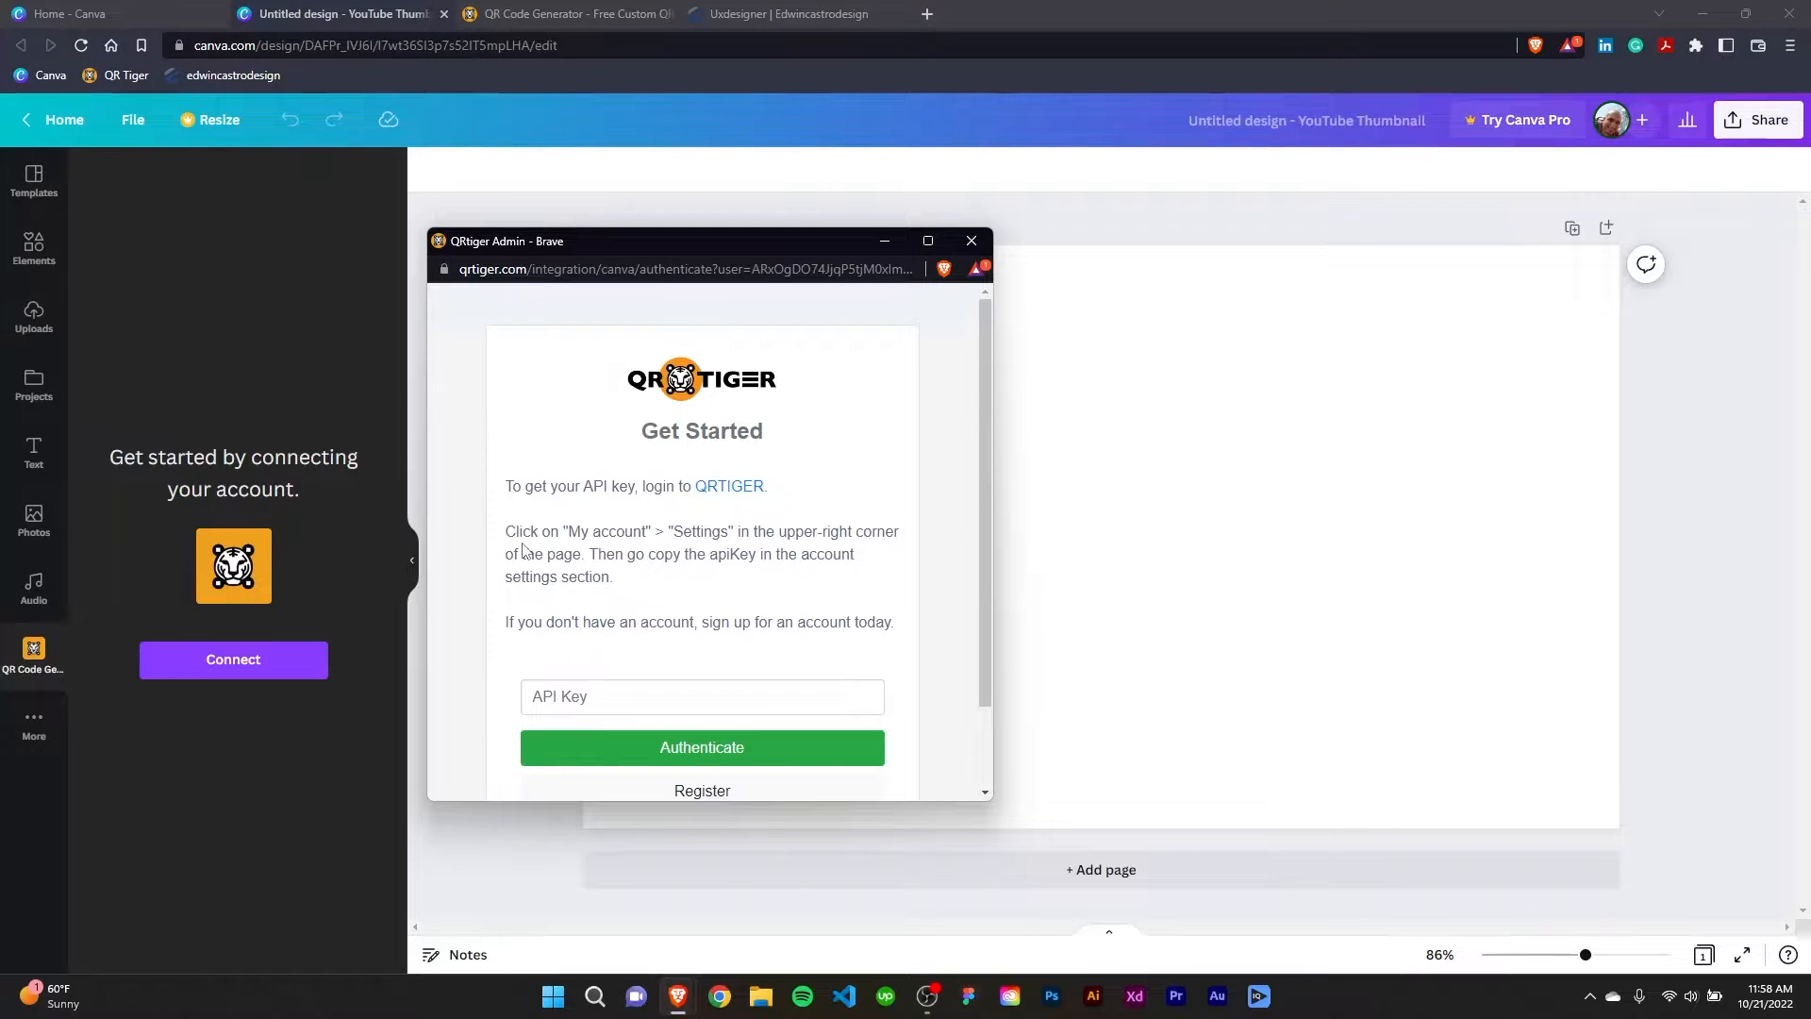
Read the API key instructions, switch to the QR Tiger site and copy the API key from the account settings.
{"action": "left_click_drag", "start_coordinate": [507, 531], "coordinate": [896, 531]}
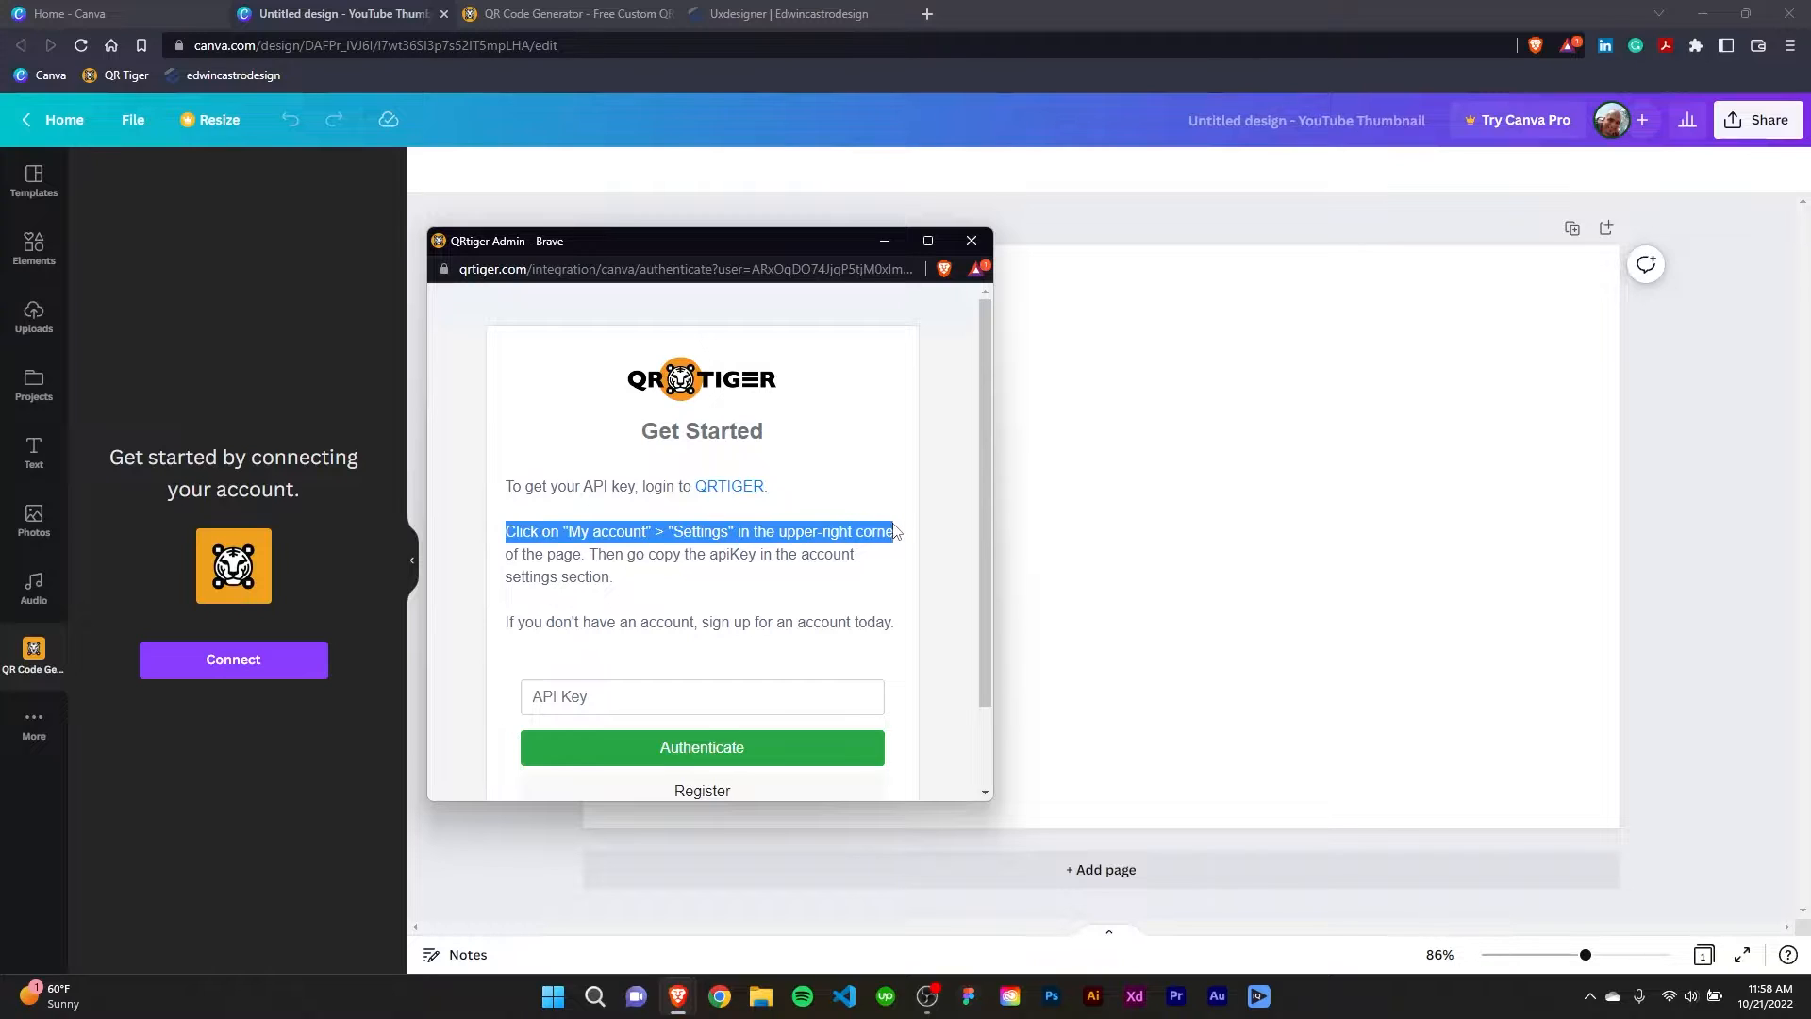
{"action": "left_click", "coordinate": [689, 582]}
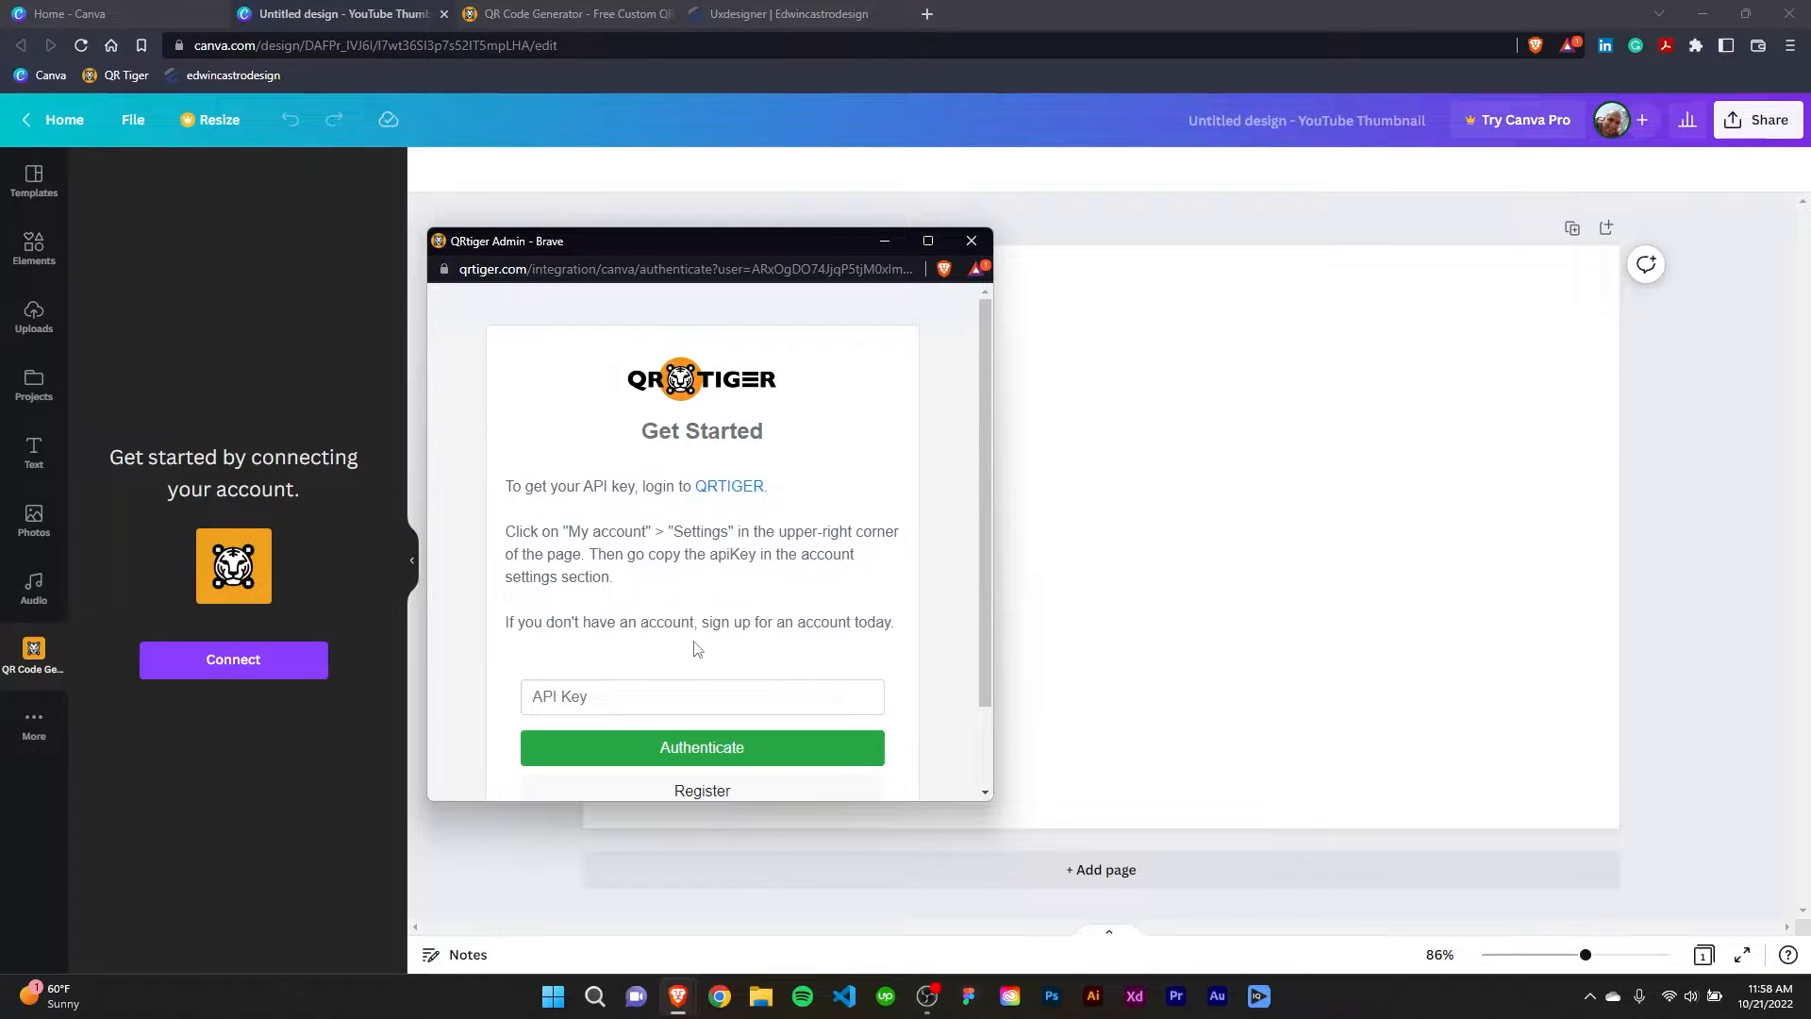
{"action": "left_click", "coordinate": [566, 15]}
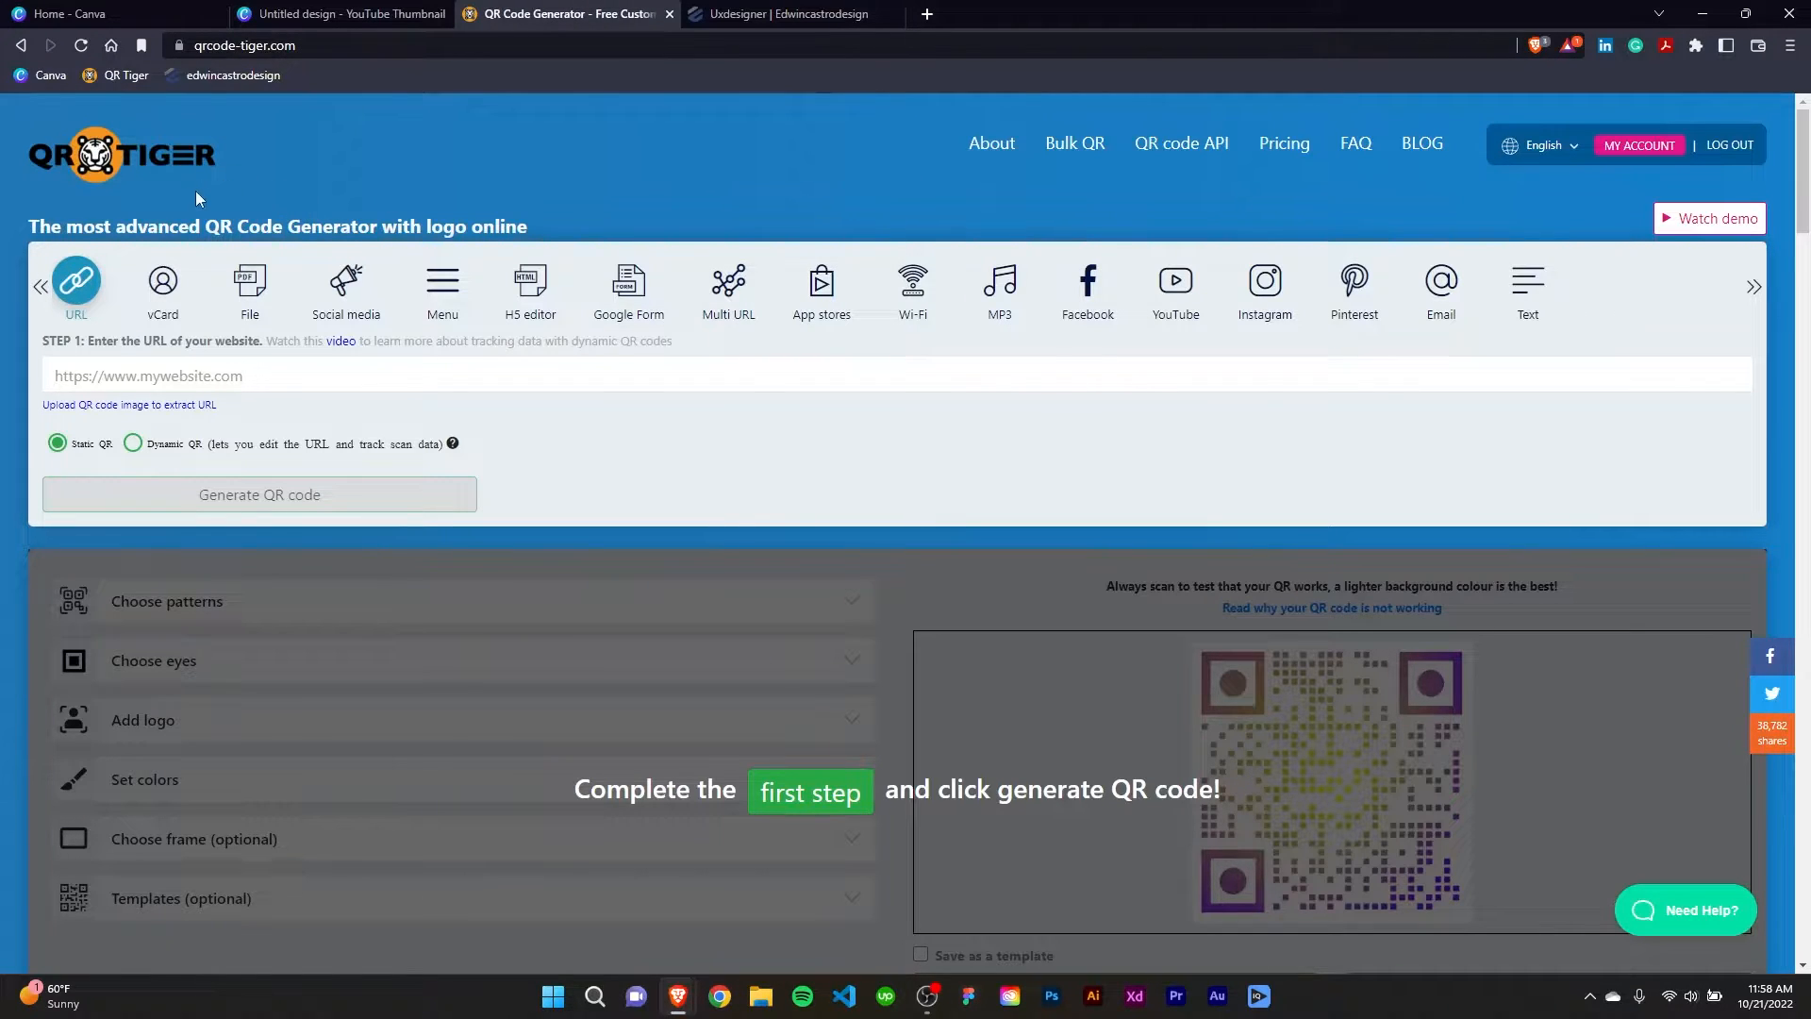
{"action": "left_click", "coordinate": [1638, 146]}
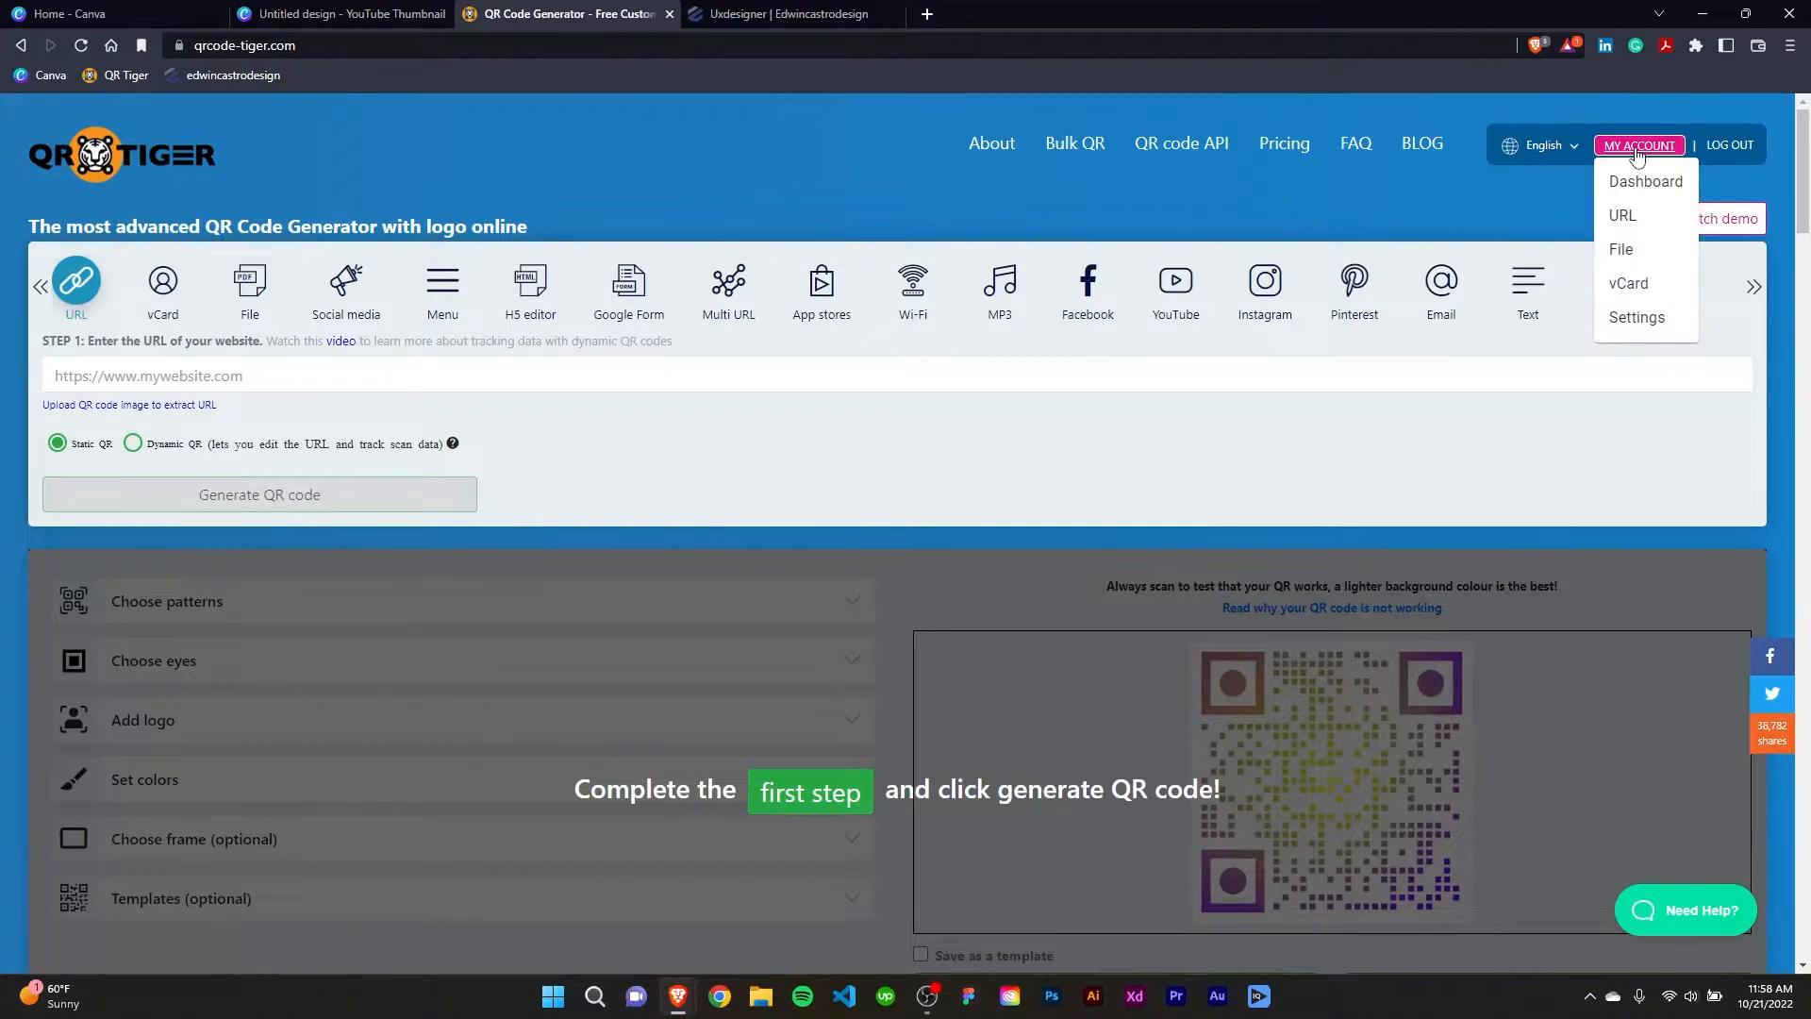
{"action": "left_click", "coordinate": [1646, 325]}
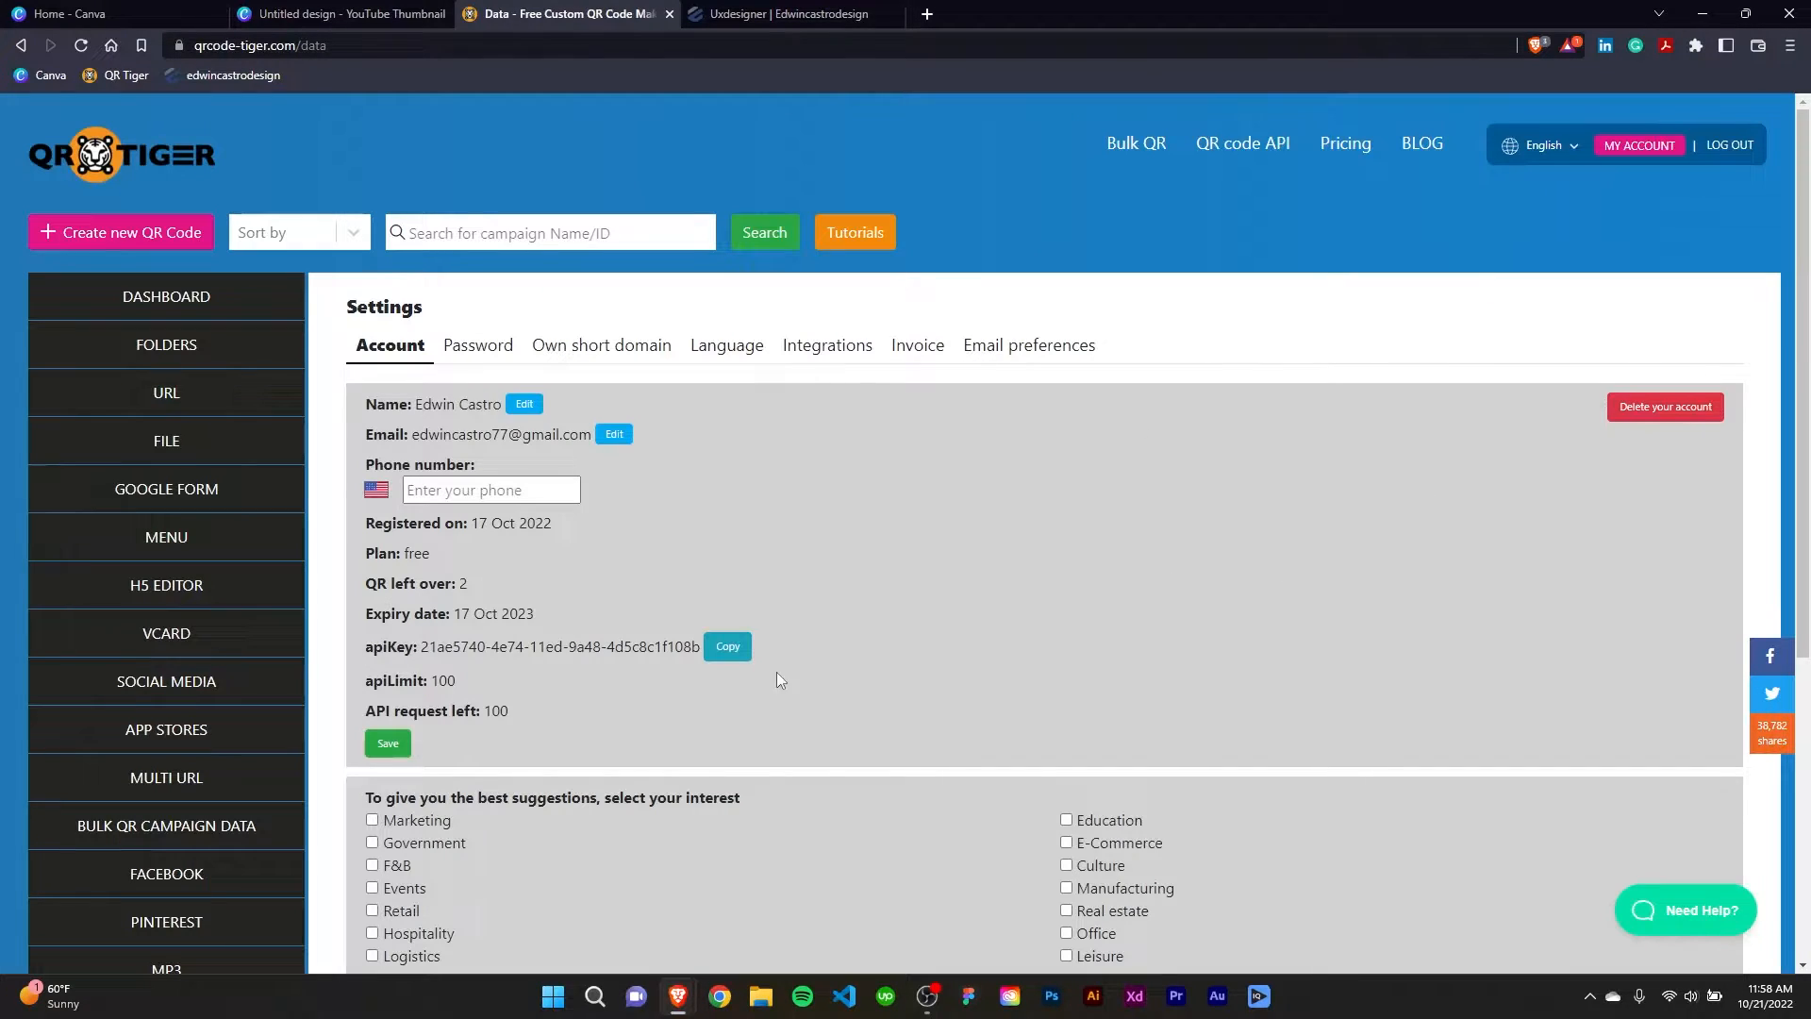
{"action": "left_click", "coordinate": [727, 651]}
Return to the Canva design's QR Tiger authentication window, paste the API key and authenticate the connection.
{"action": "left_click", "coordinate": [357, 11]}
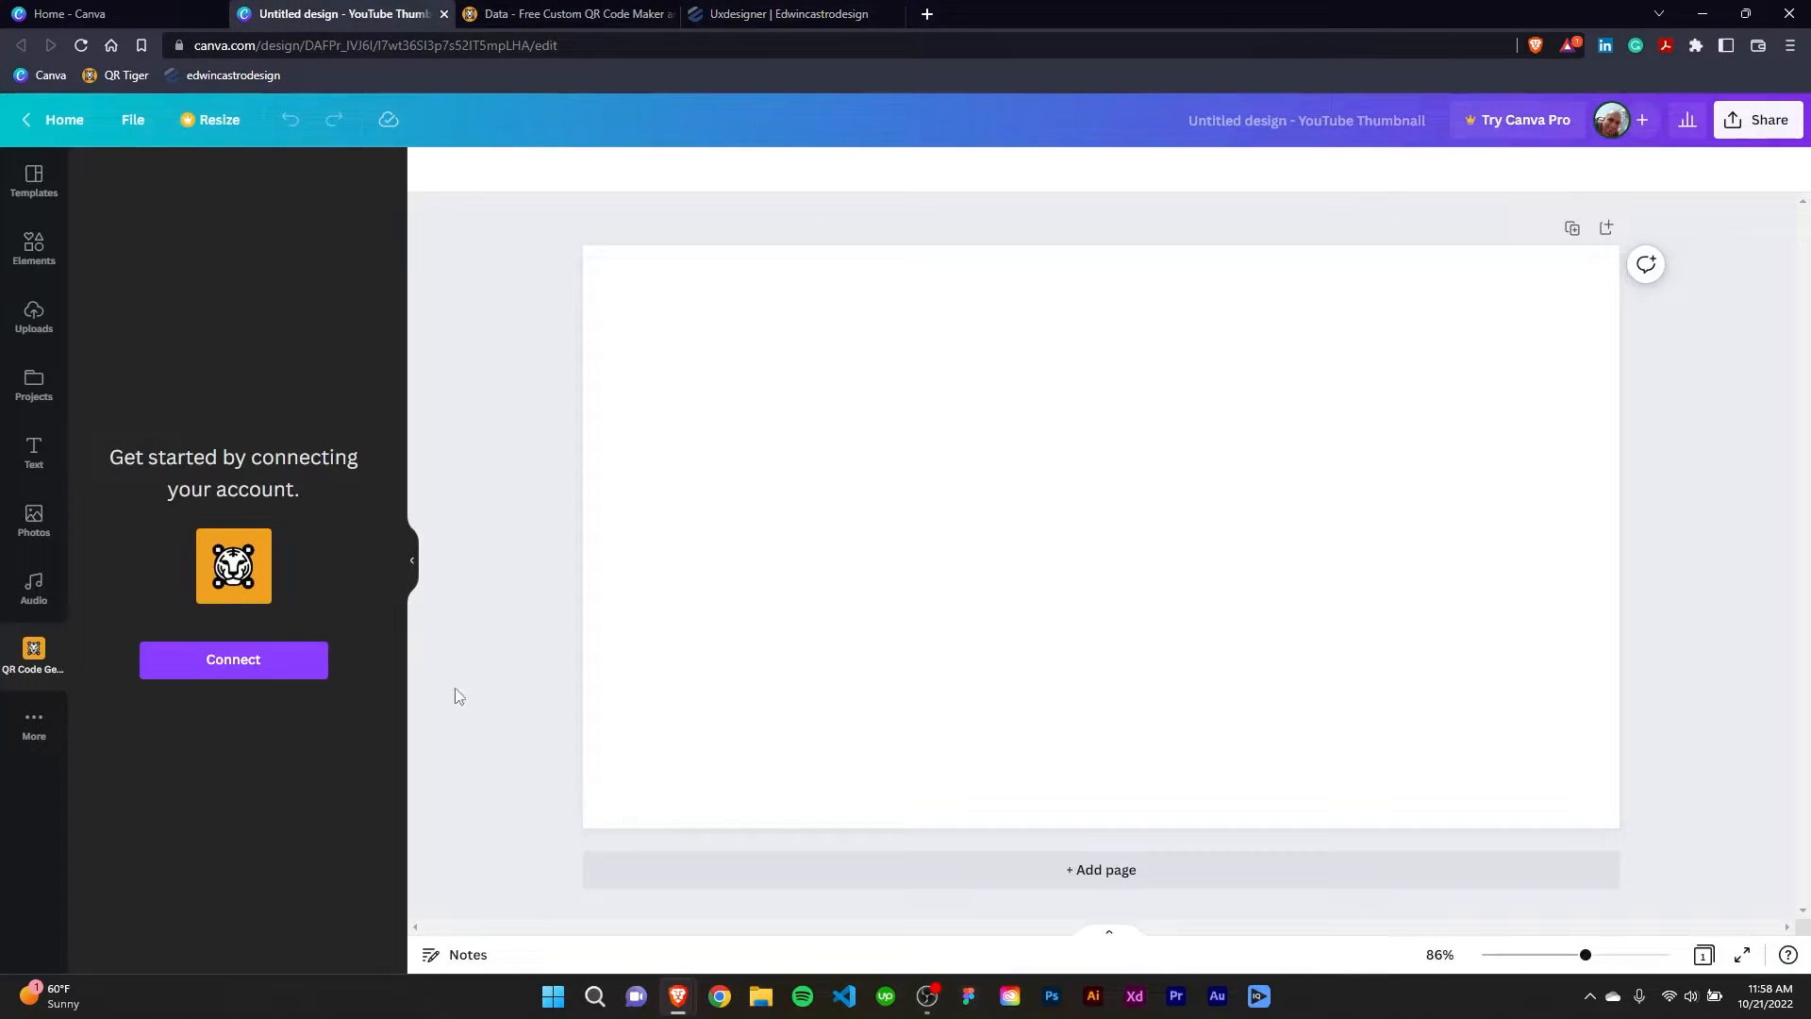
{"action": "mouse_move", "coordinate": [681, 1008]}
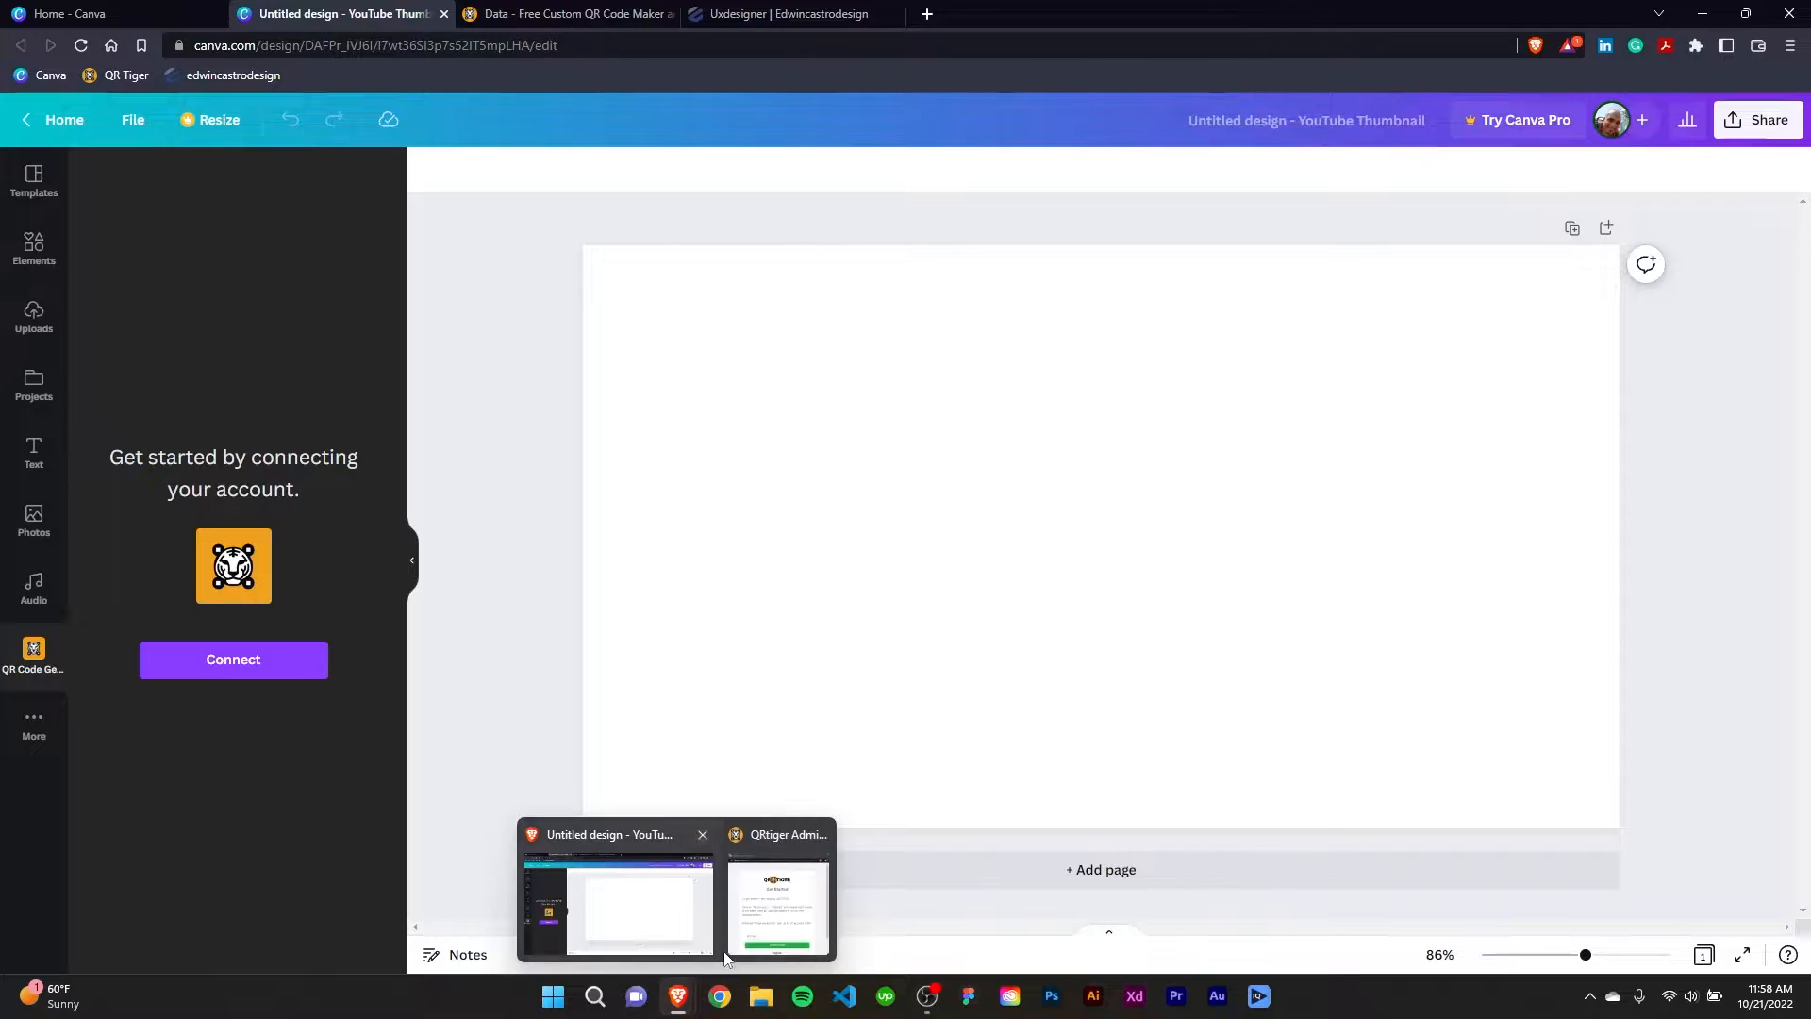
{"action": "left_click", "coordinate": [771, 849]}
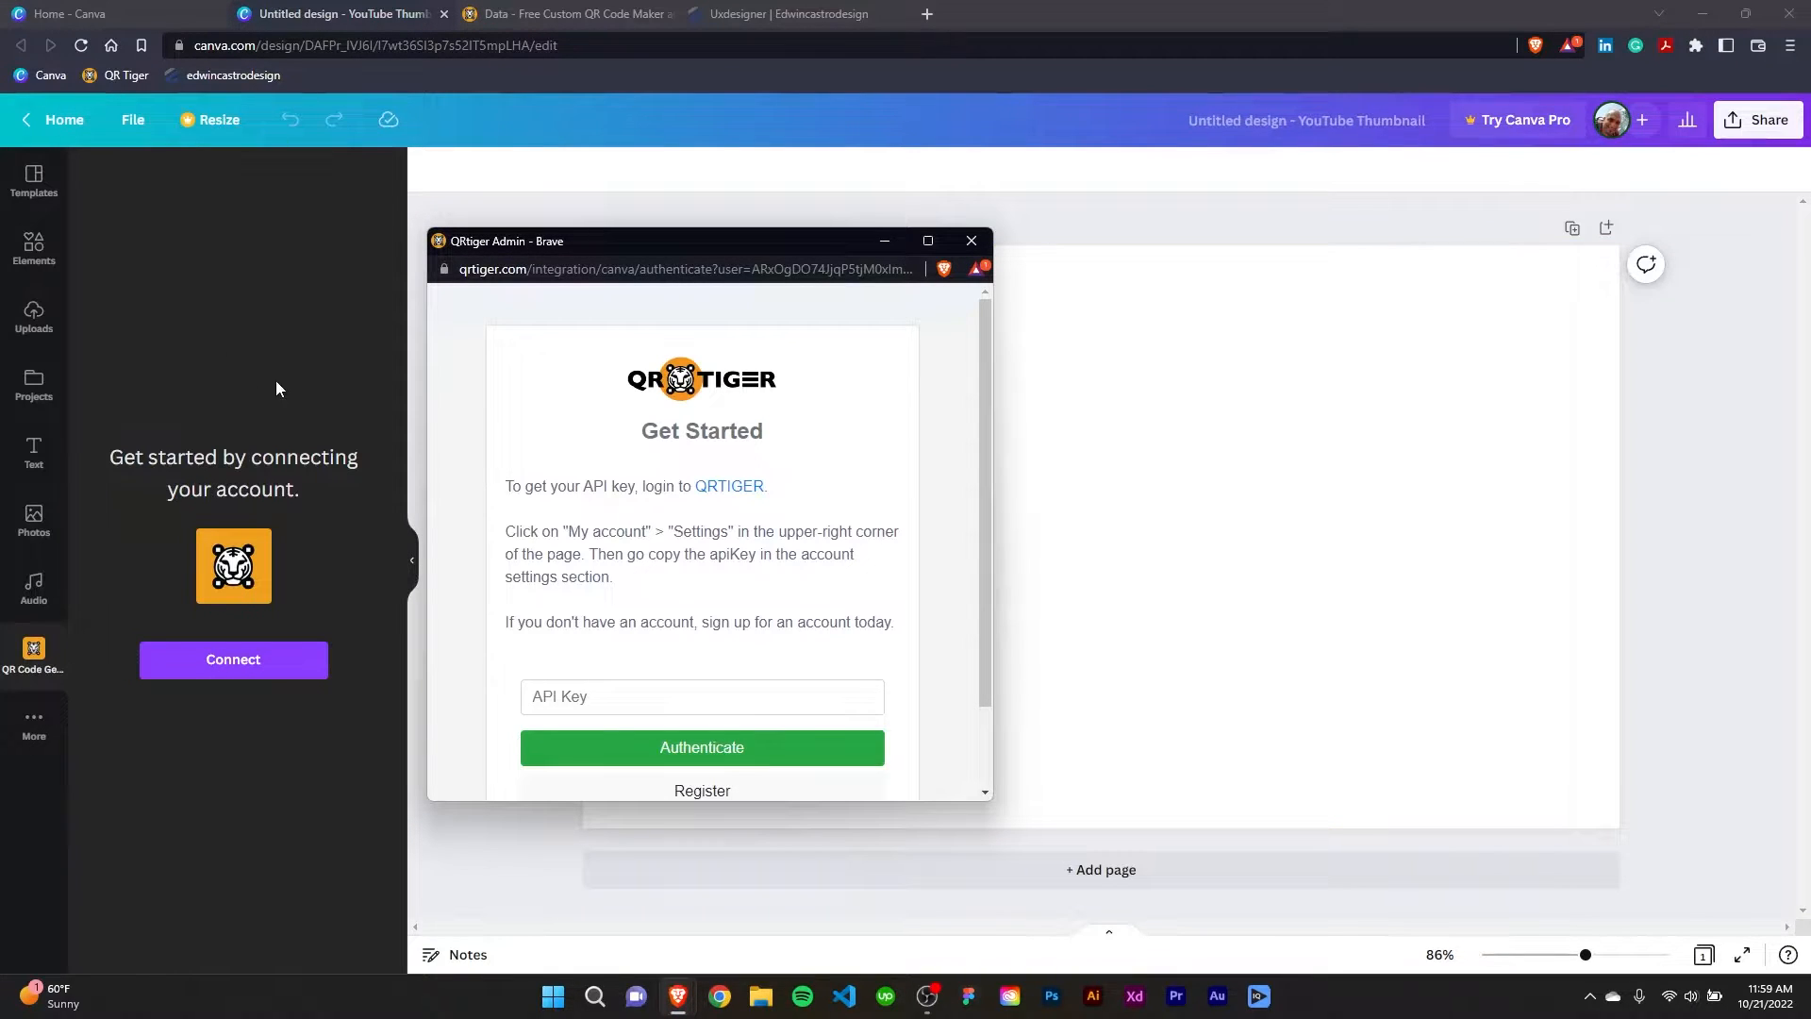
{"action": "left_click_drag", "start_coordinate": [630, 242], "coordinate": [622, 249]}
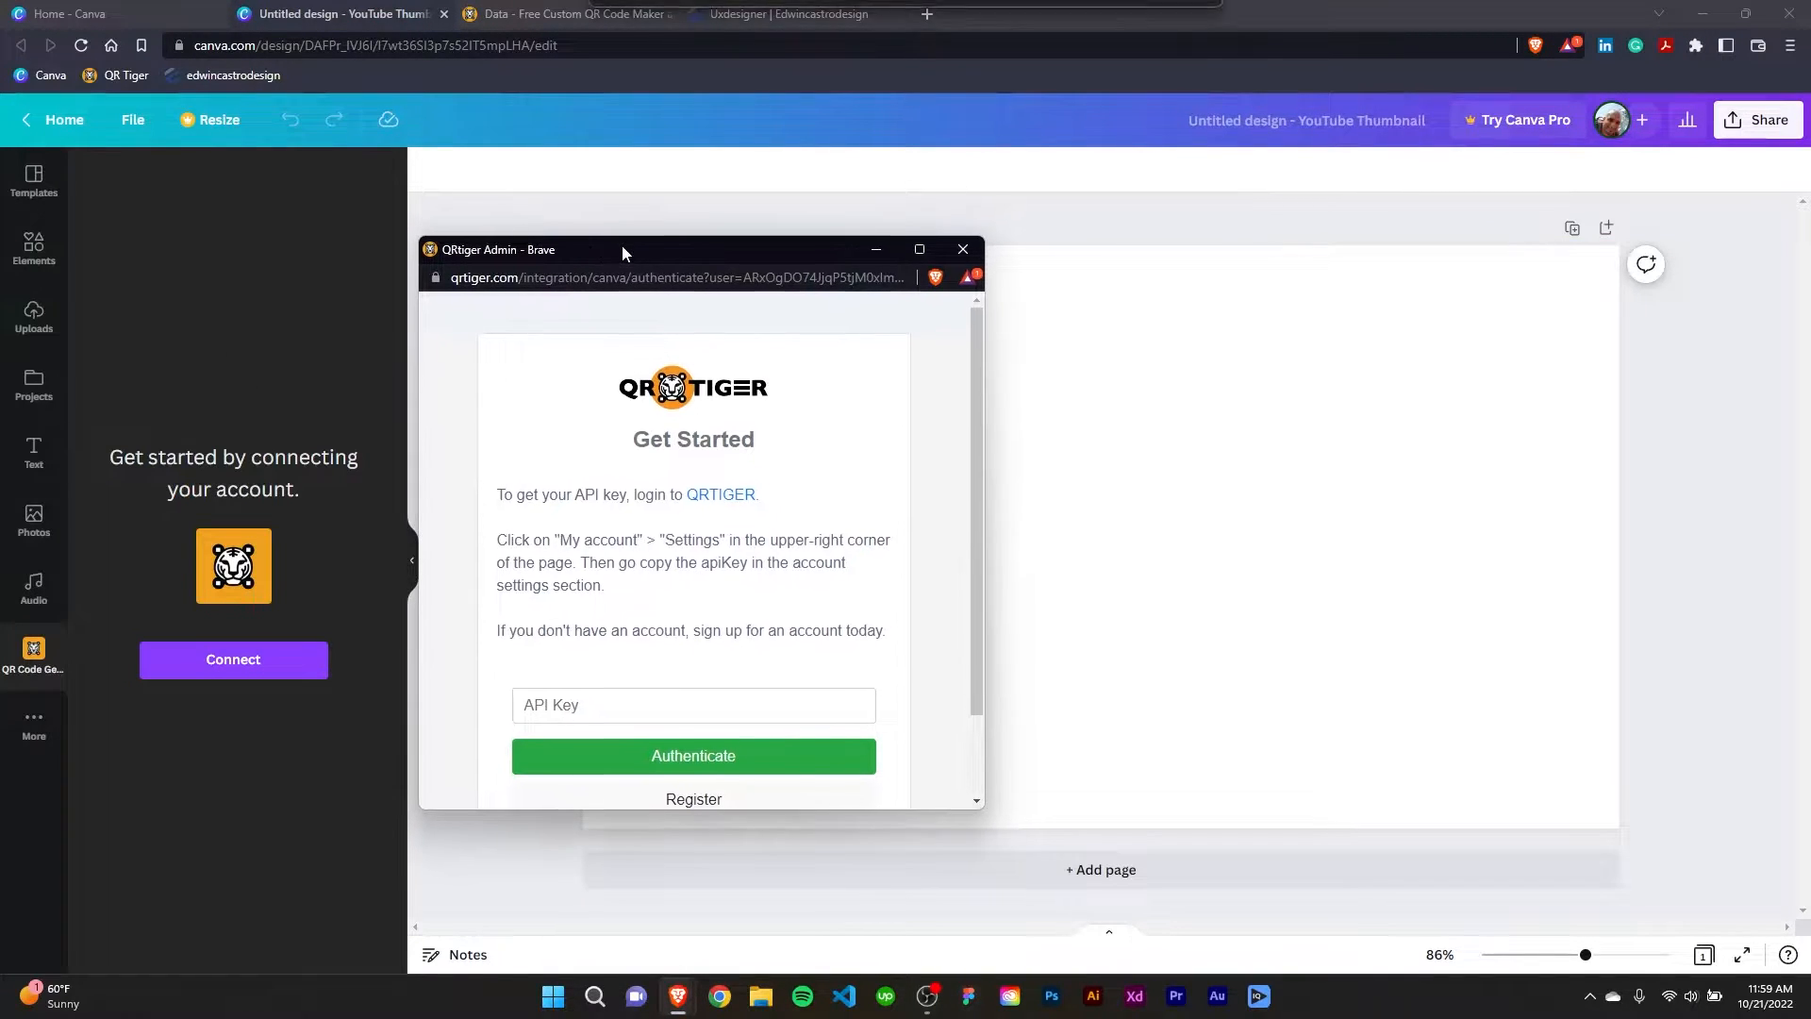
{"action": "left_click", "coordinate": [611, 707]}
{"action": "right_click", "coordinate": [614, 710]}
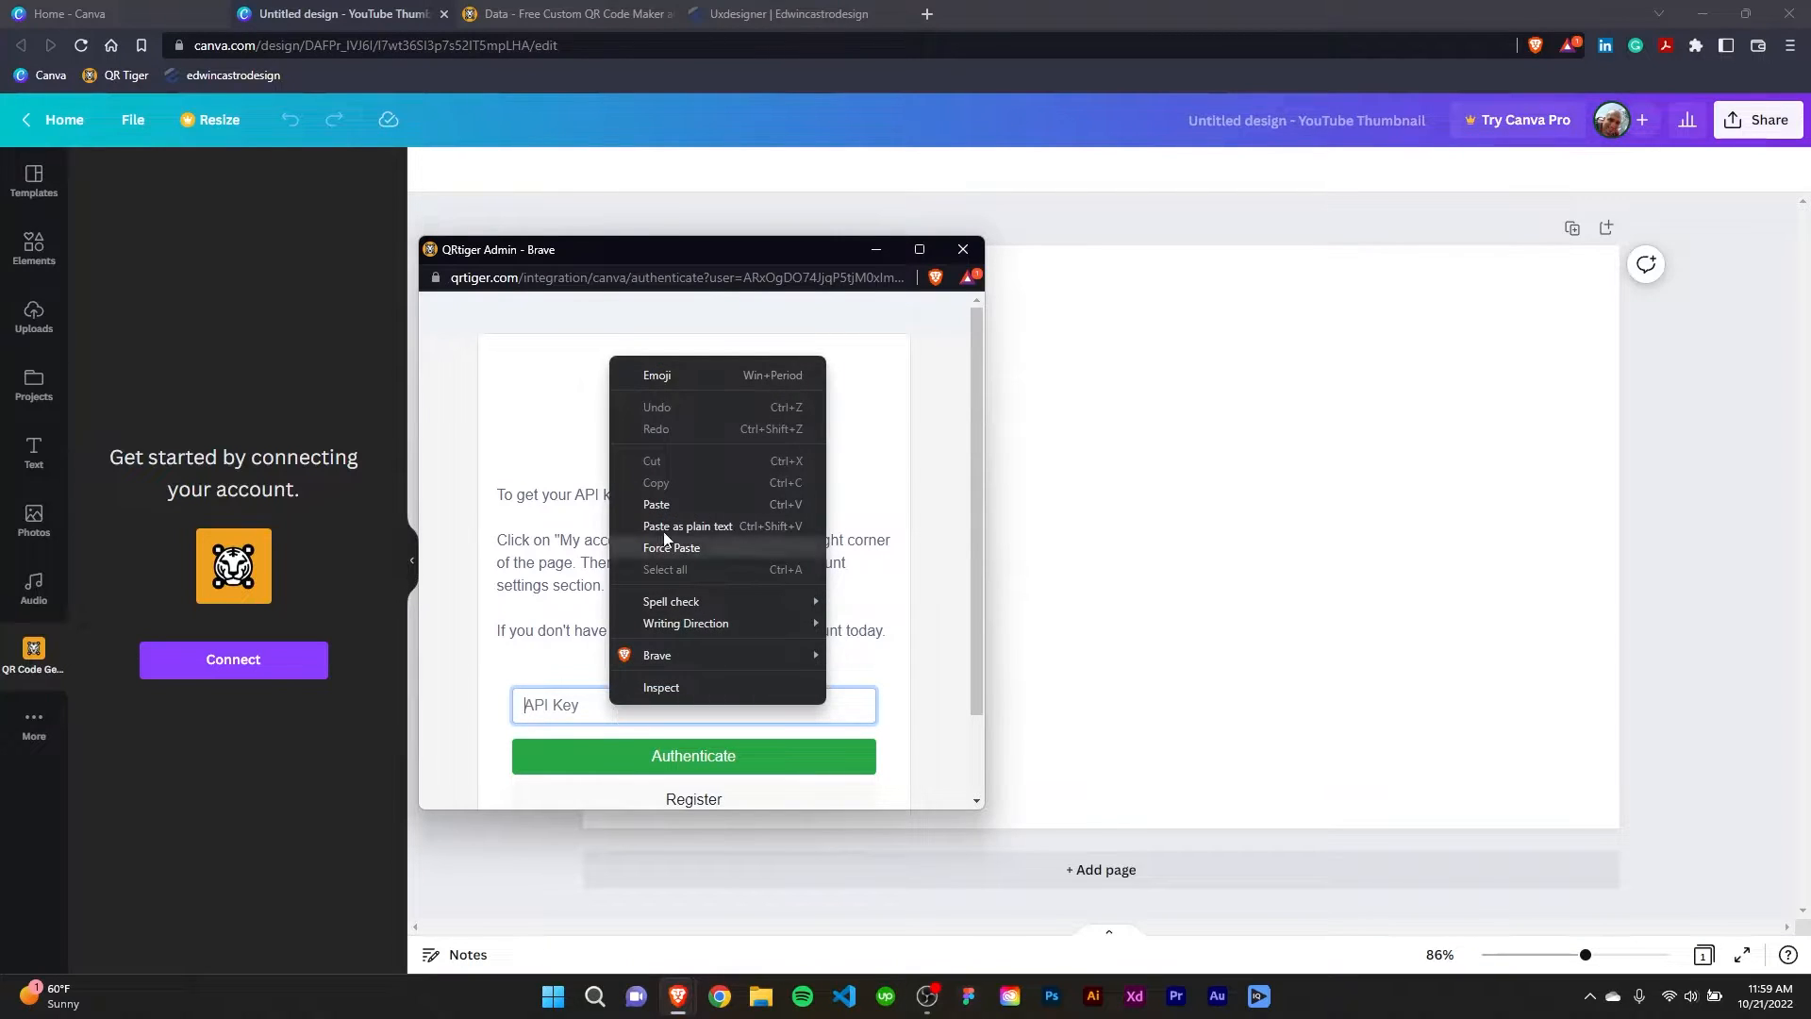
{"action": "left_click", "coordinate": [670, 505]}
{"action": "left_click", "coordinate": [729, 767]}
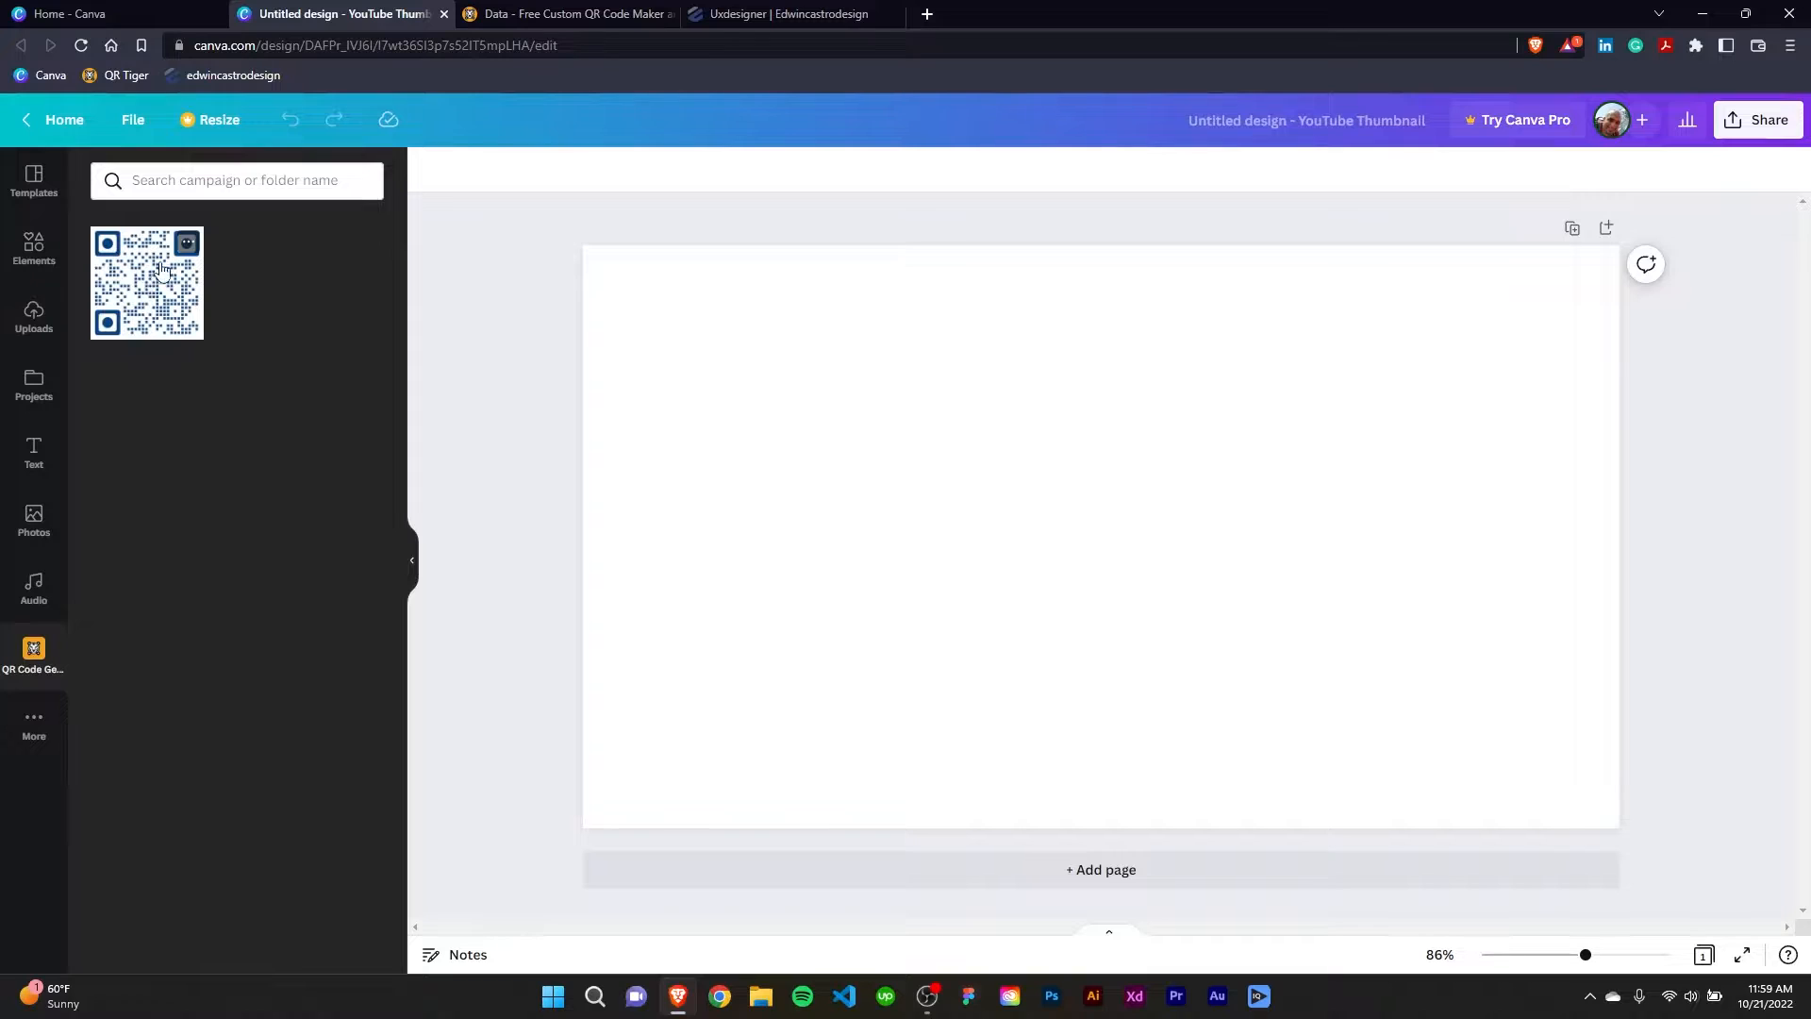
Place the existing campaign QR code on the thumbnail page as a test and delete it again.
{"action": "left_click", "coordinate": [185, 248]}
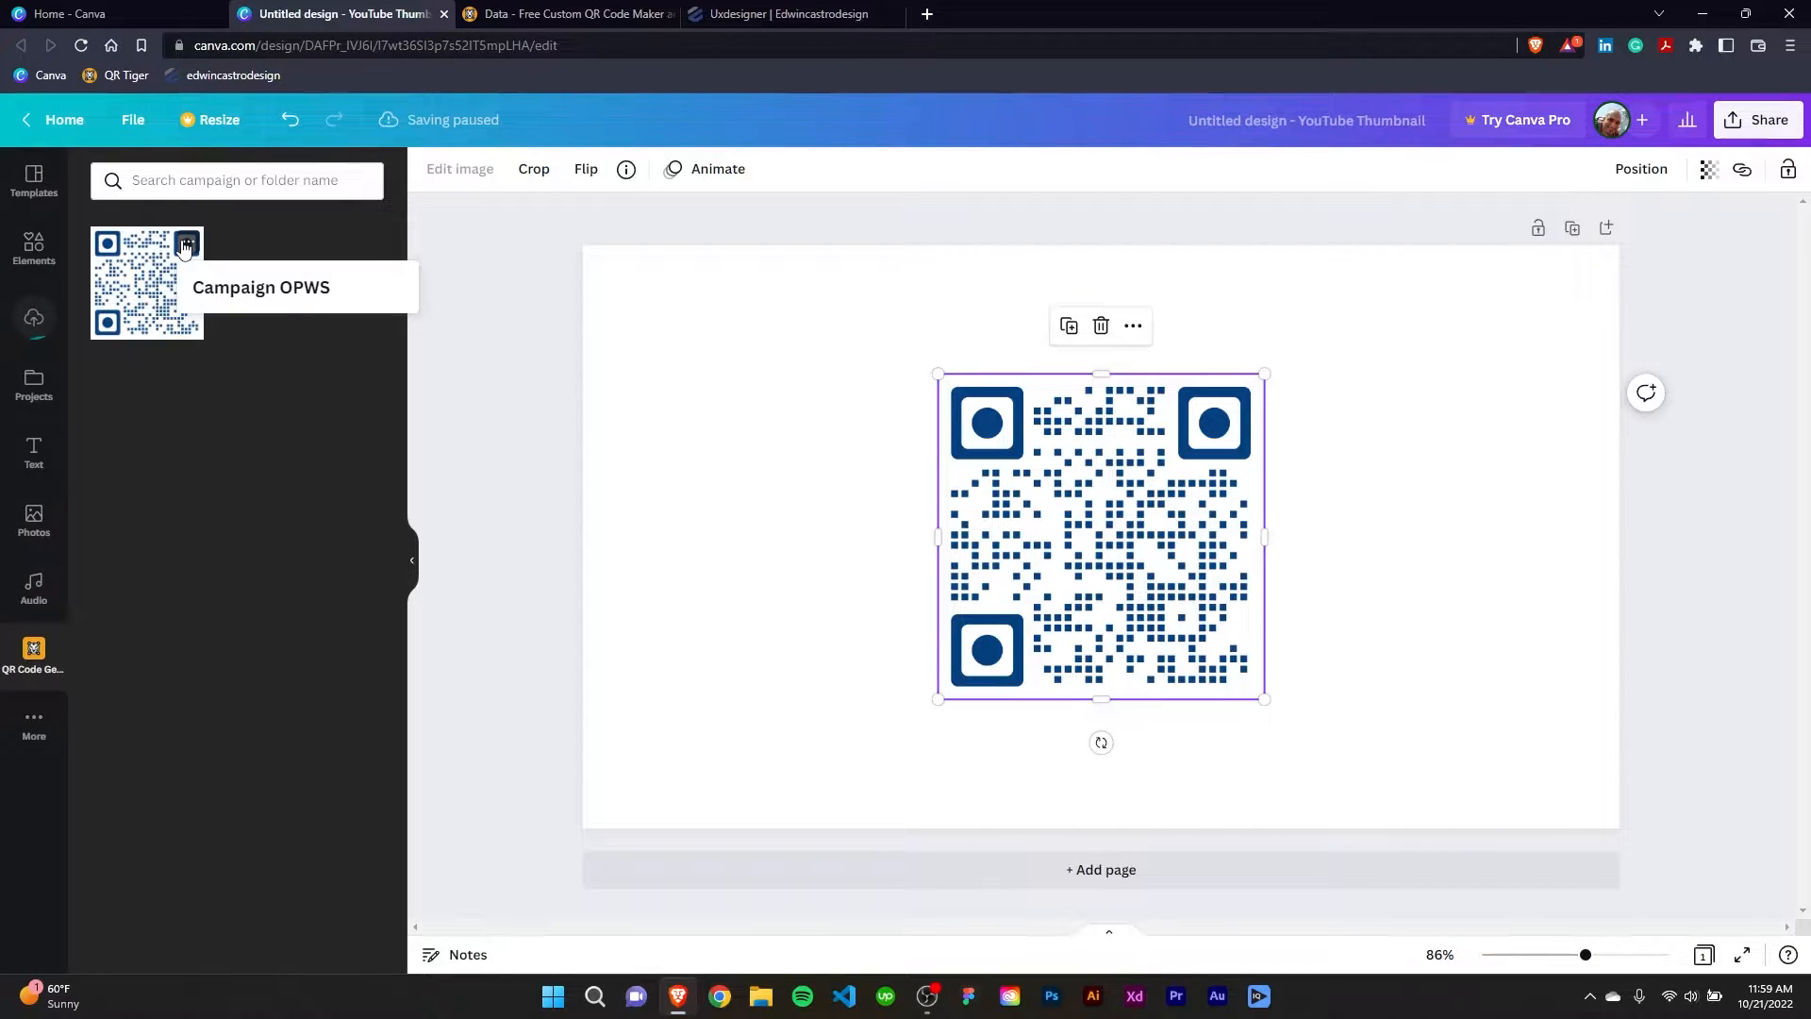
{"action": "left_click", "coordinate": [1101, 326]}
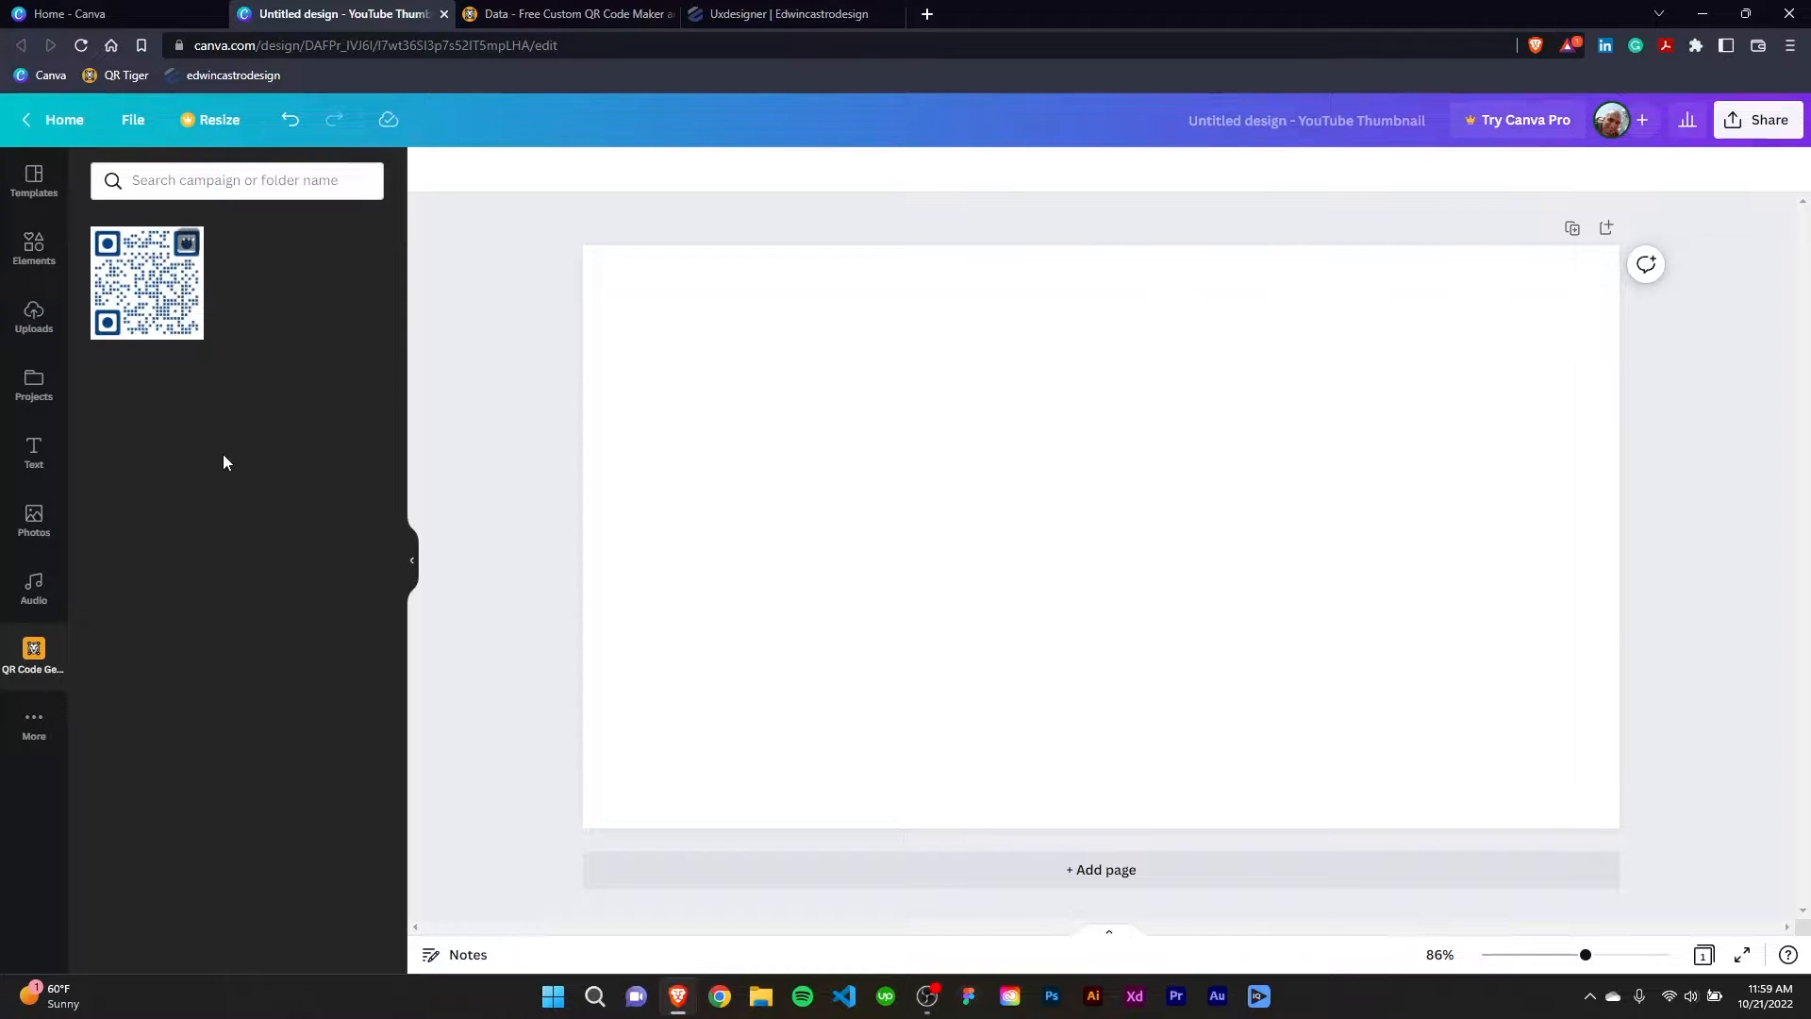
Switch to QR Tiger, view the account dashboard and start creating a new QR code.
{"action": "left_click", "coordinate": [551, 15]}
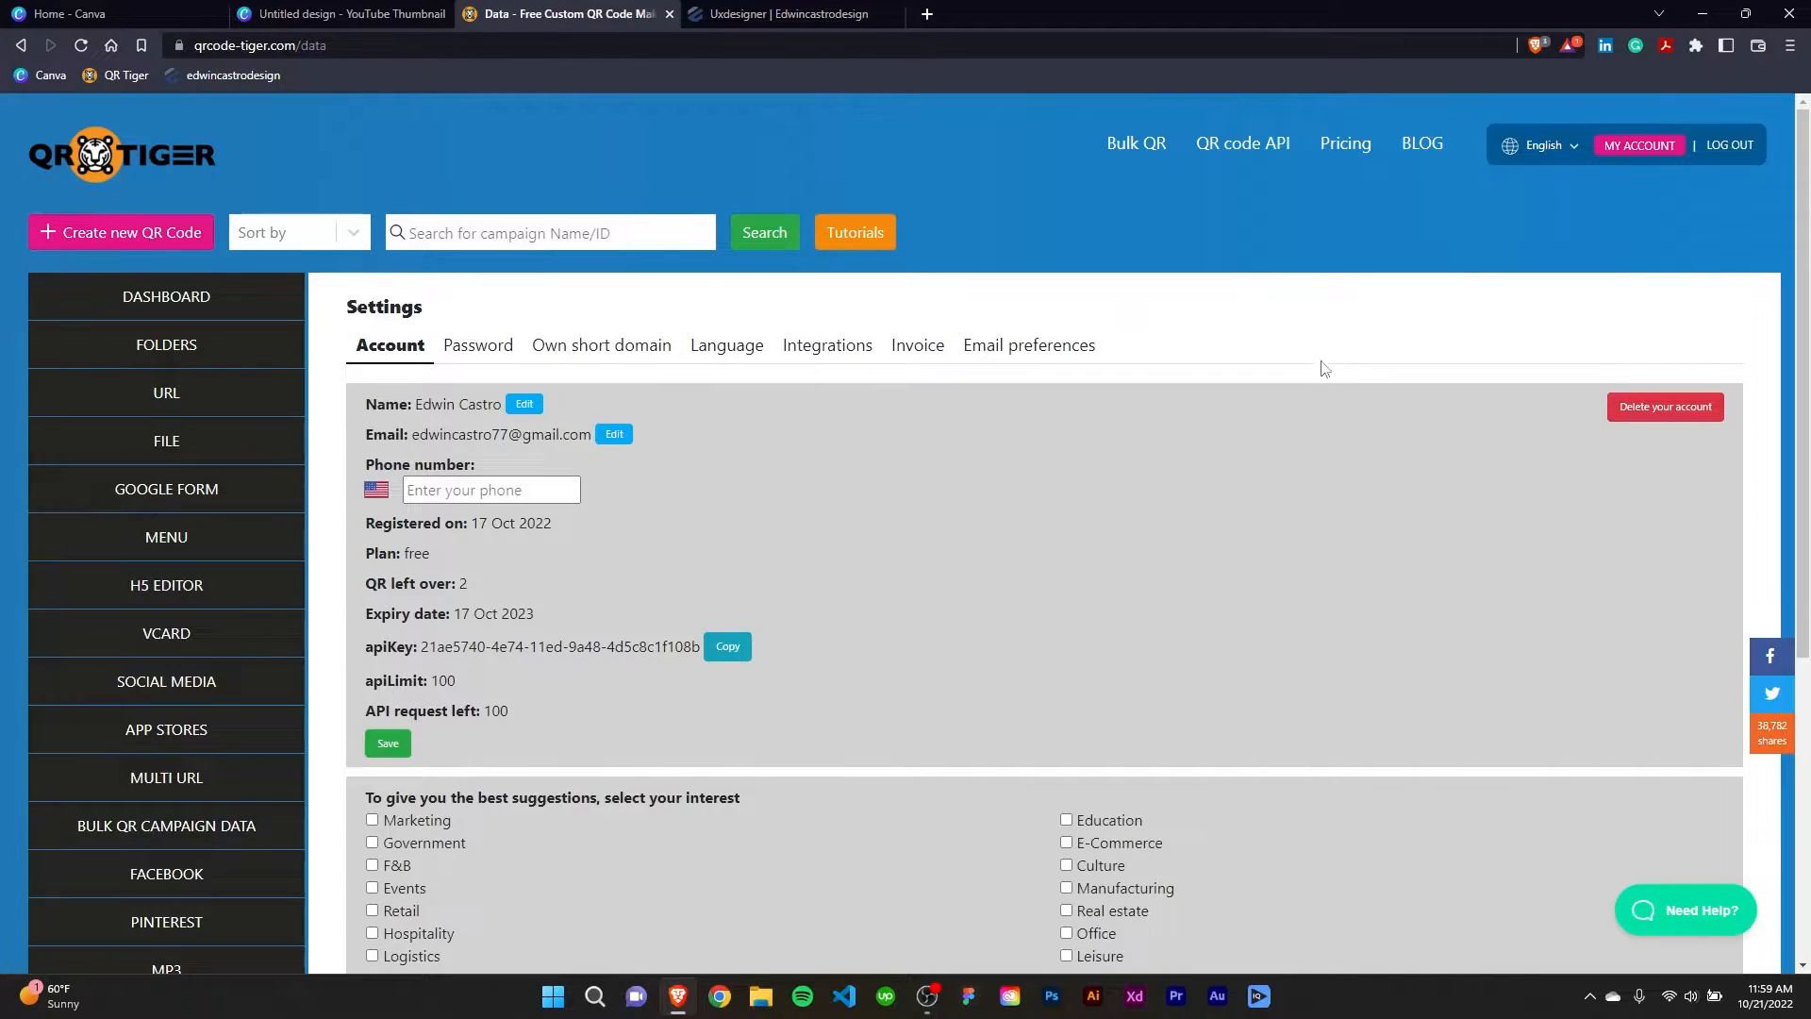
{"action": "left_click", "coordinate": [172, 302]}
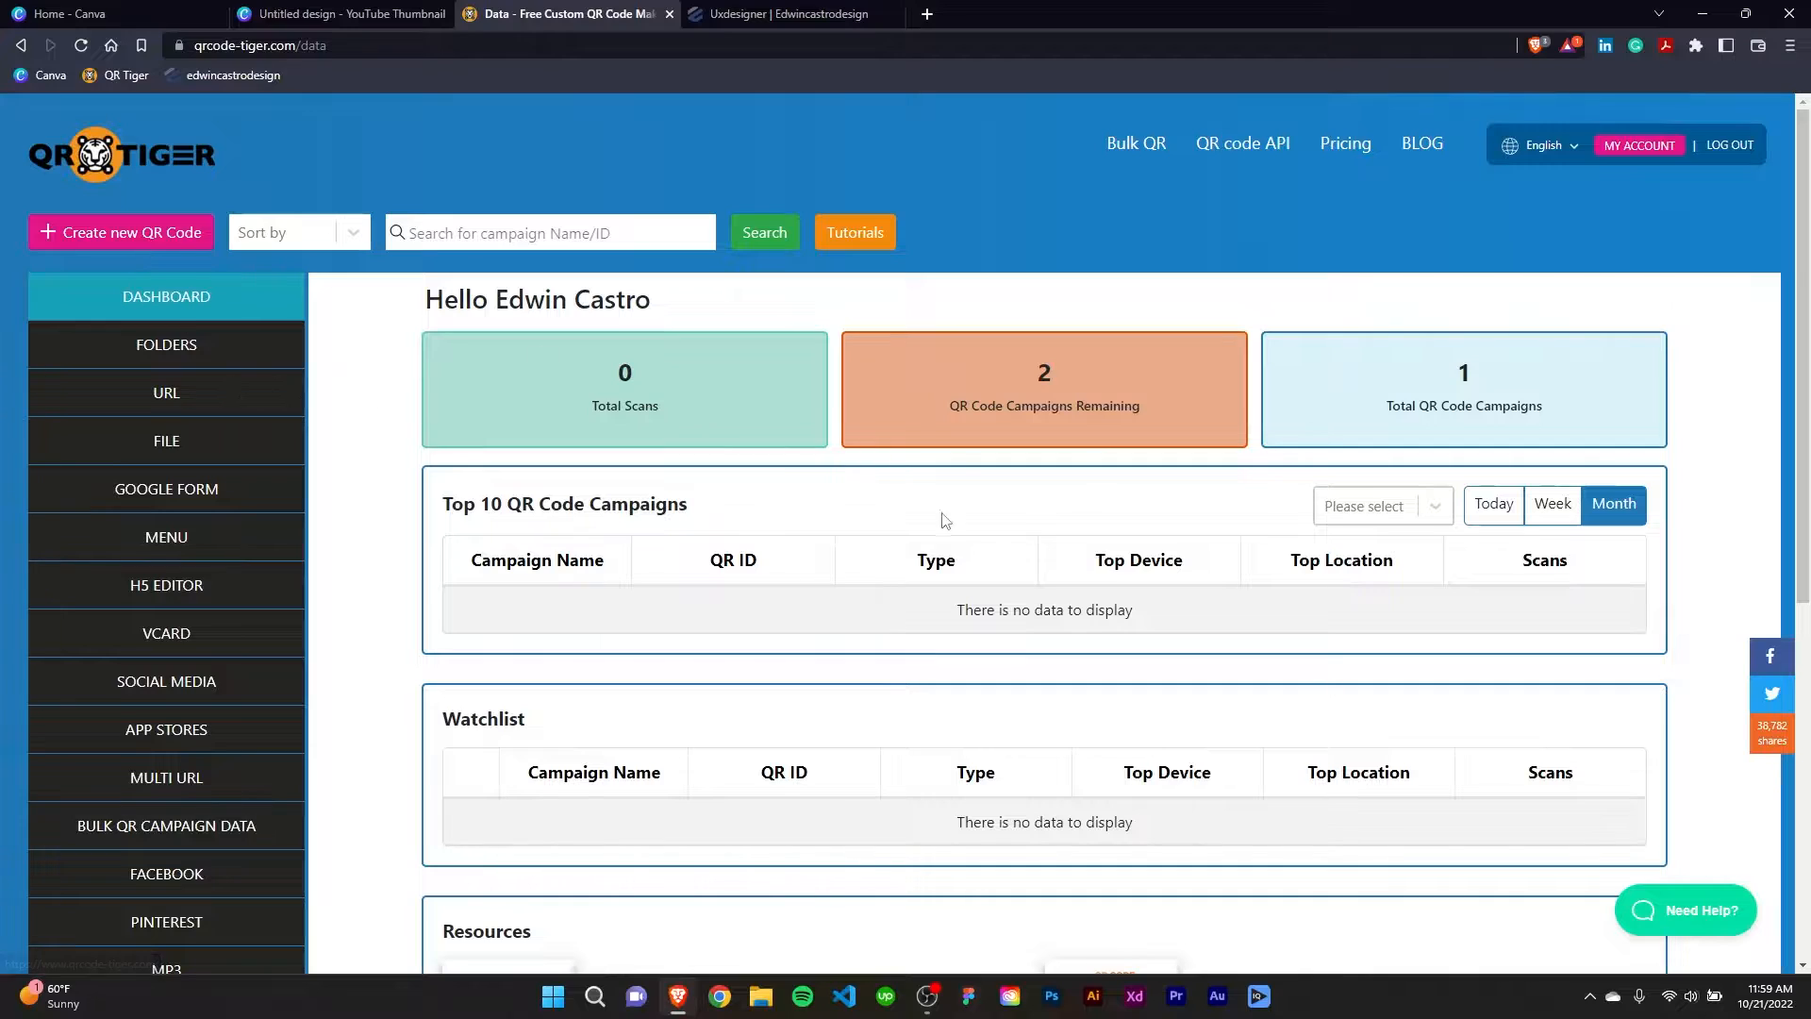
{"action": "left_click", "coordinate": [114, 240]}
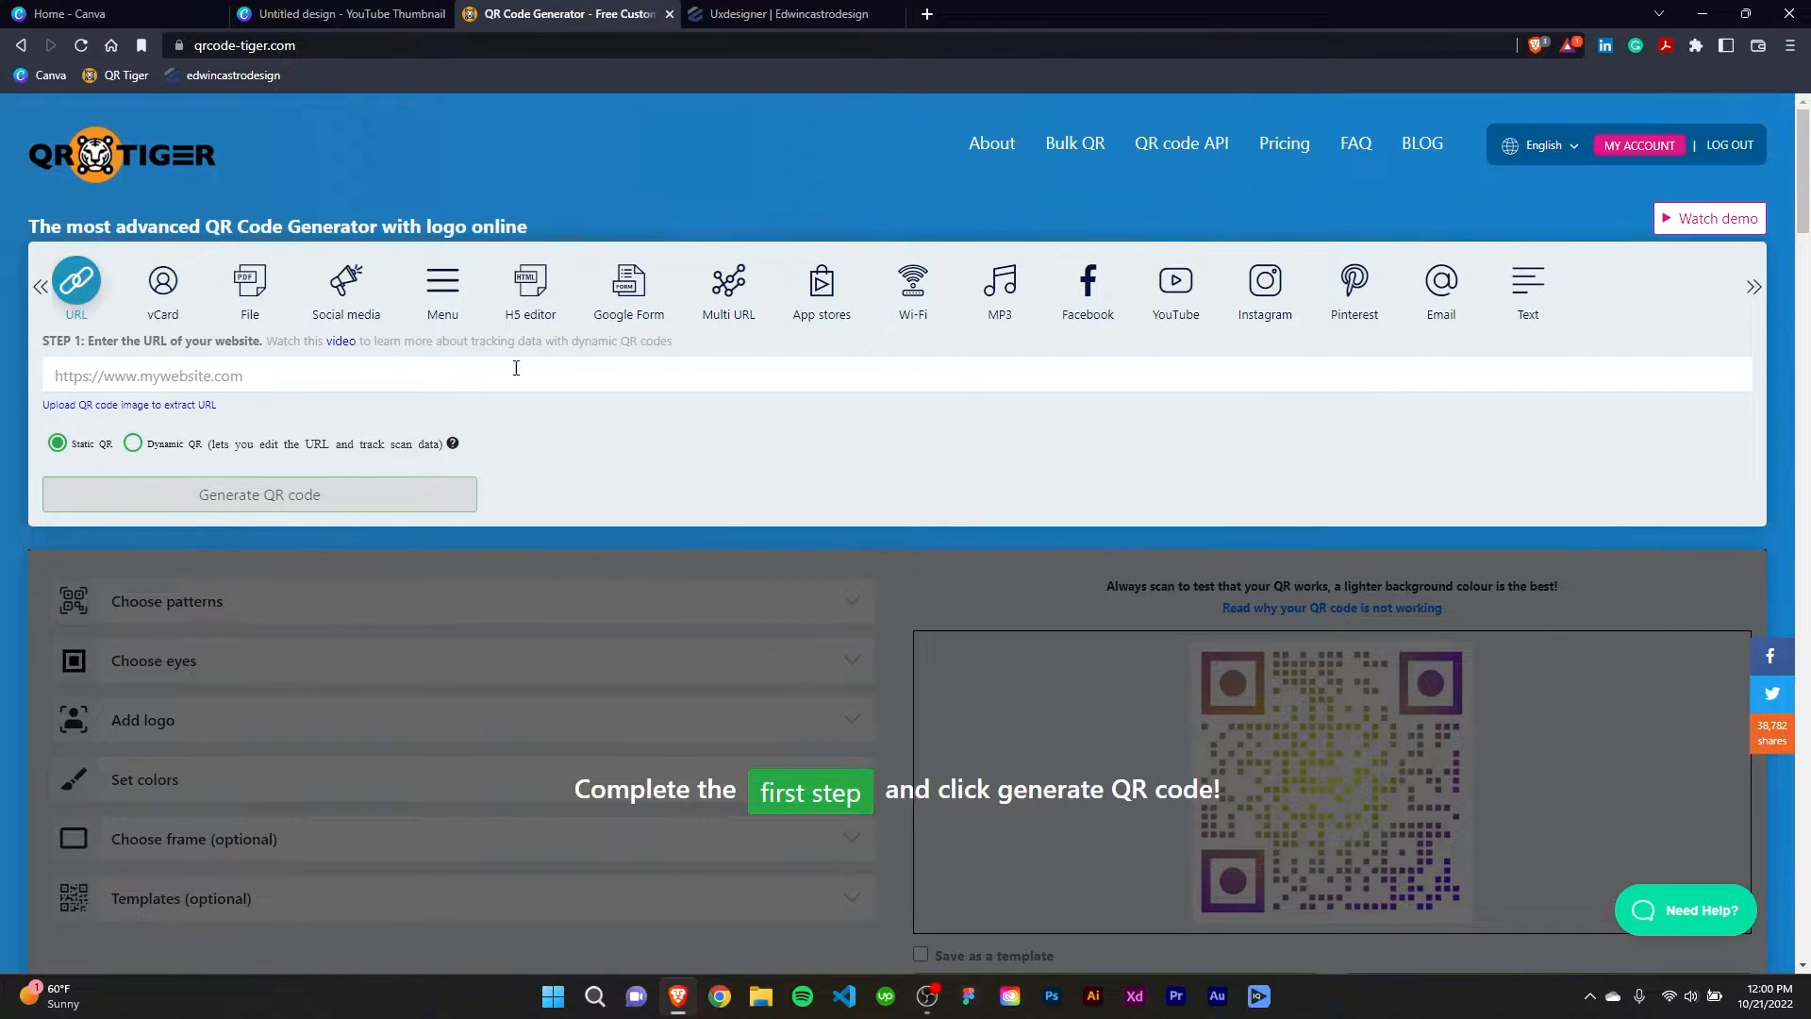
Look up the portfolio website's address on its open page and enter it as the URL for the new QR code.
{"action": "left_click", "coordinate": [772, 14]}
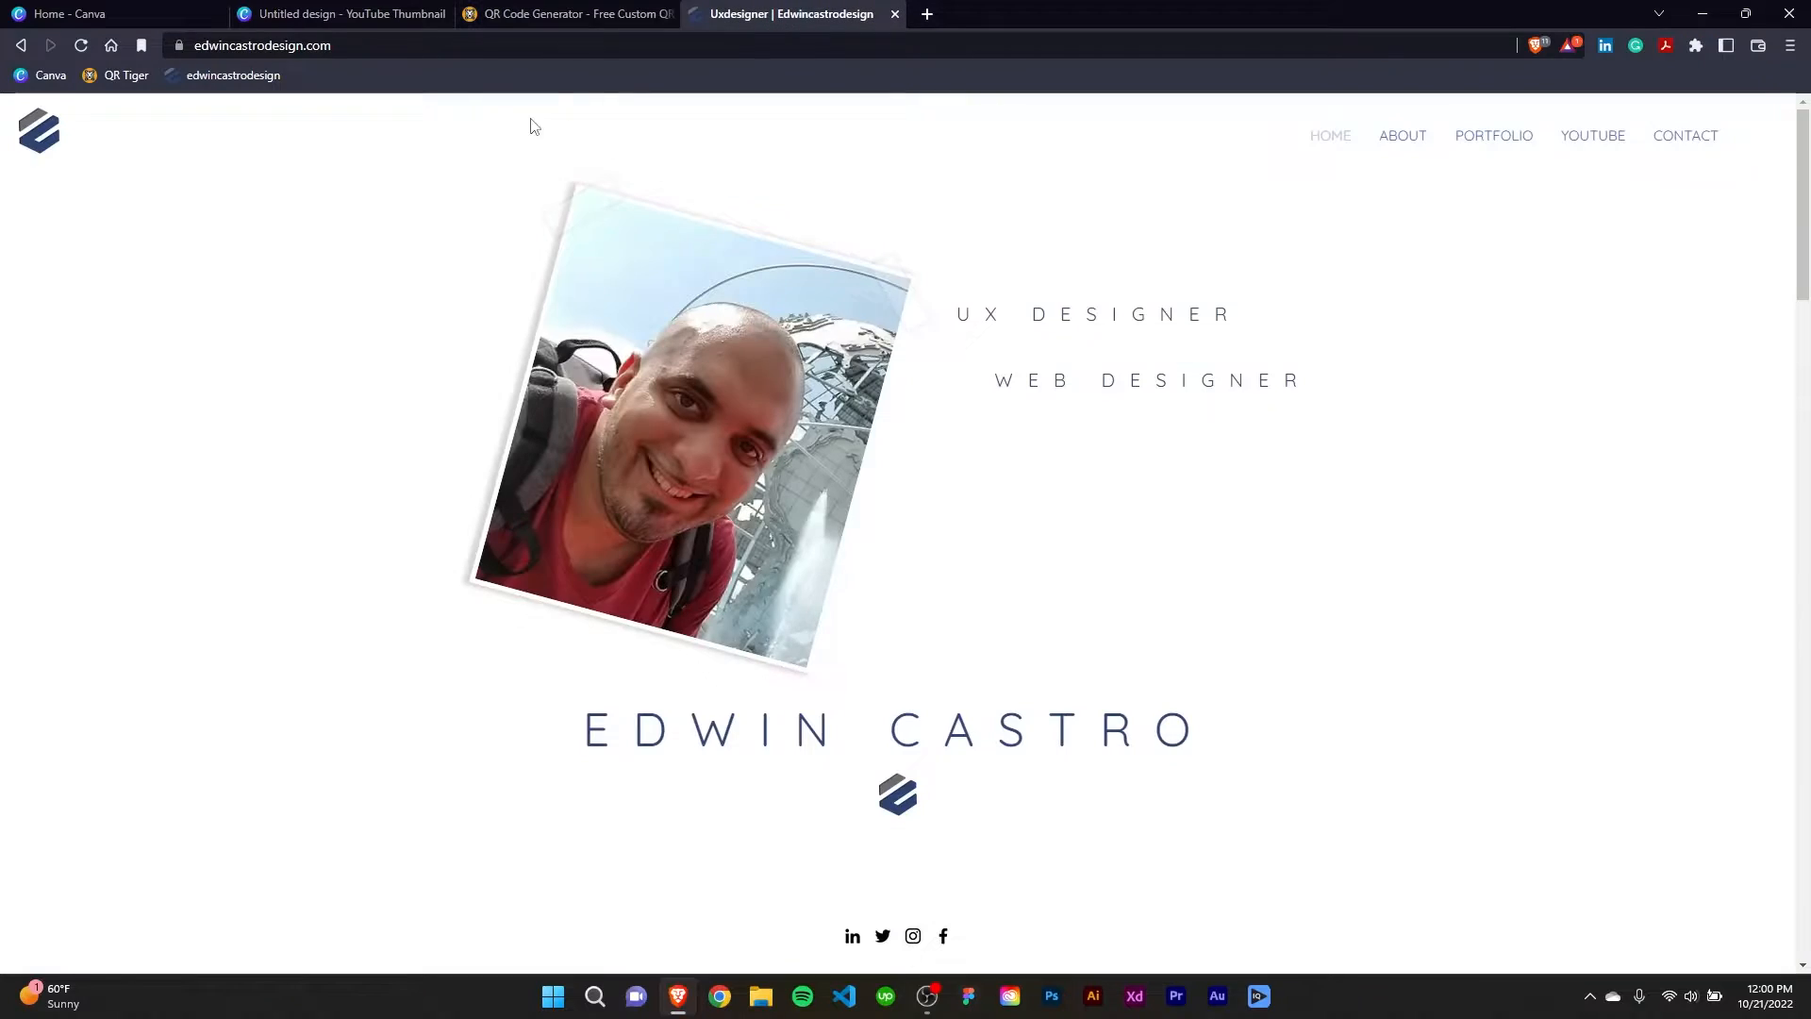
{"action": "left_click", "coordinate": [372, 38]}
{"action": "left_click", "coordinate": [443, 45]}
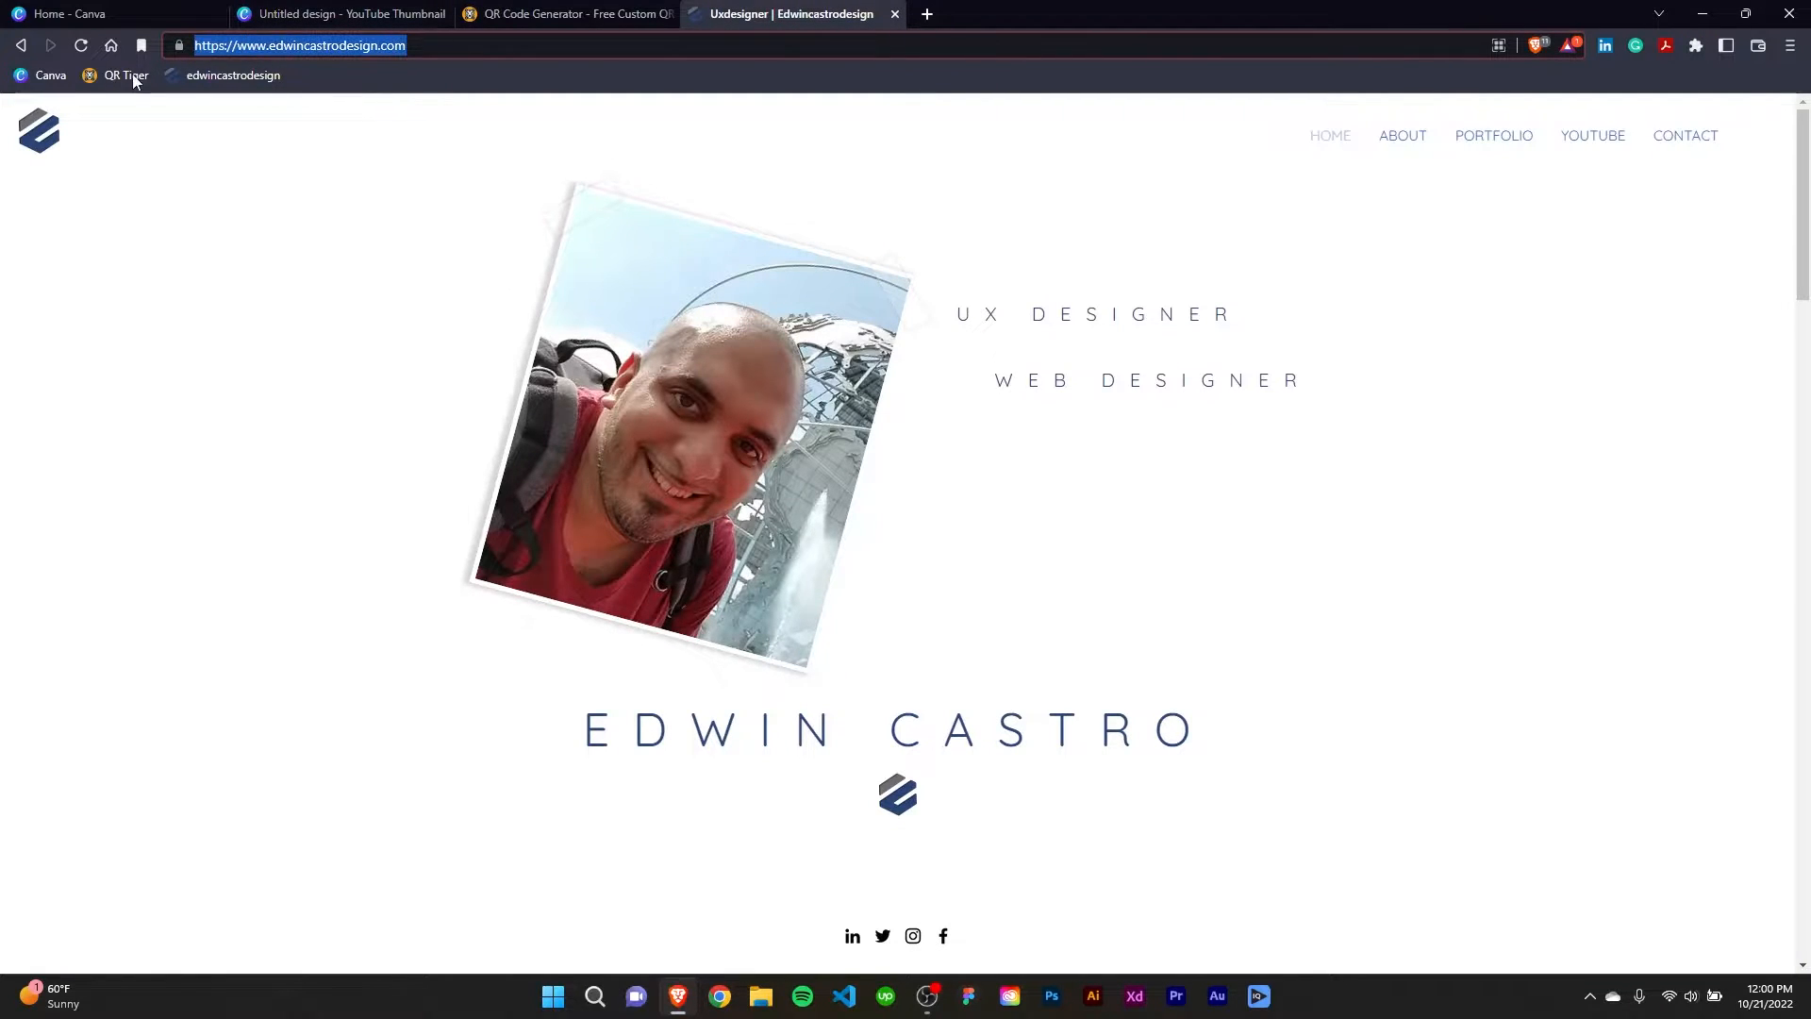
{"action": "left_click", "coordinate": [358, 15]}
{"action": "left_click", "coordinate": [520, 24]}
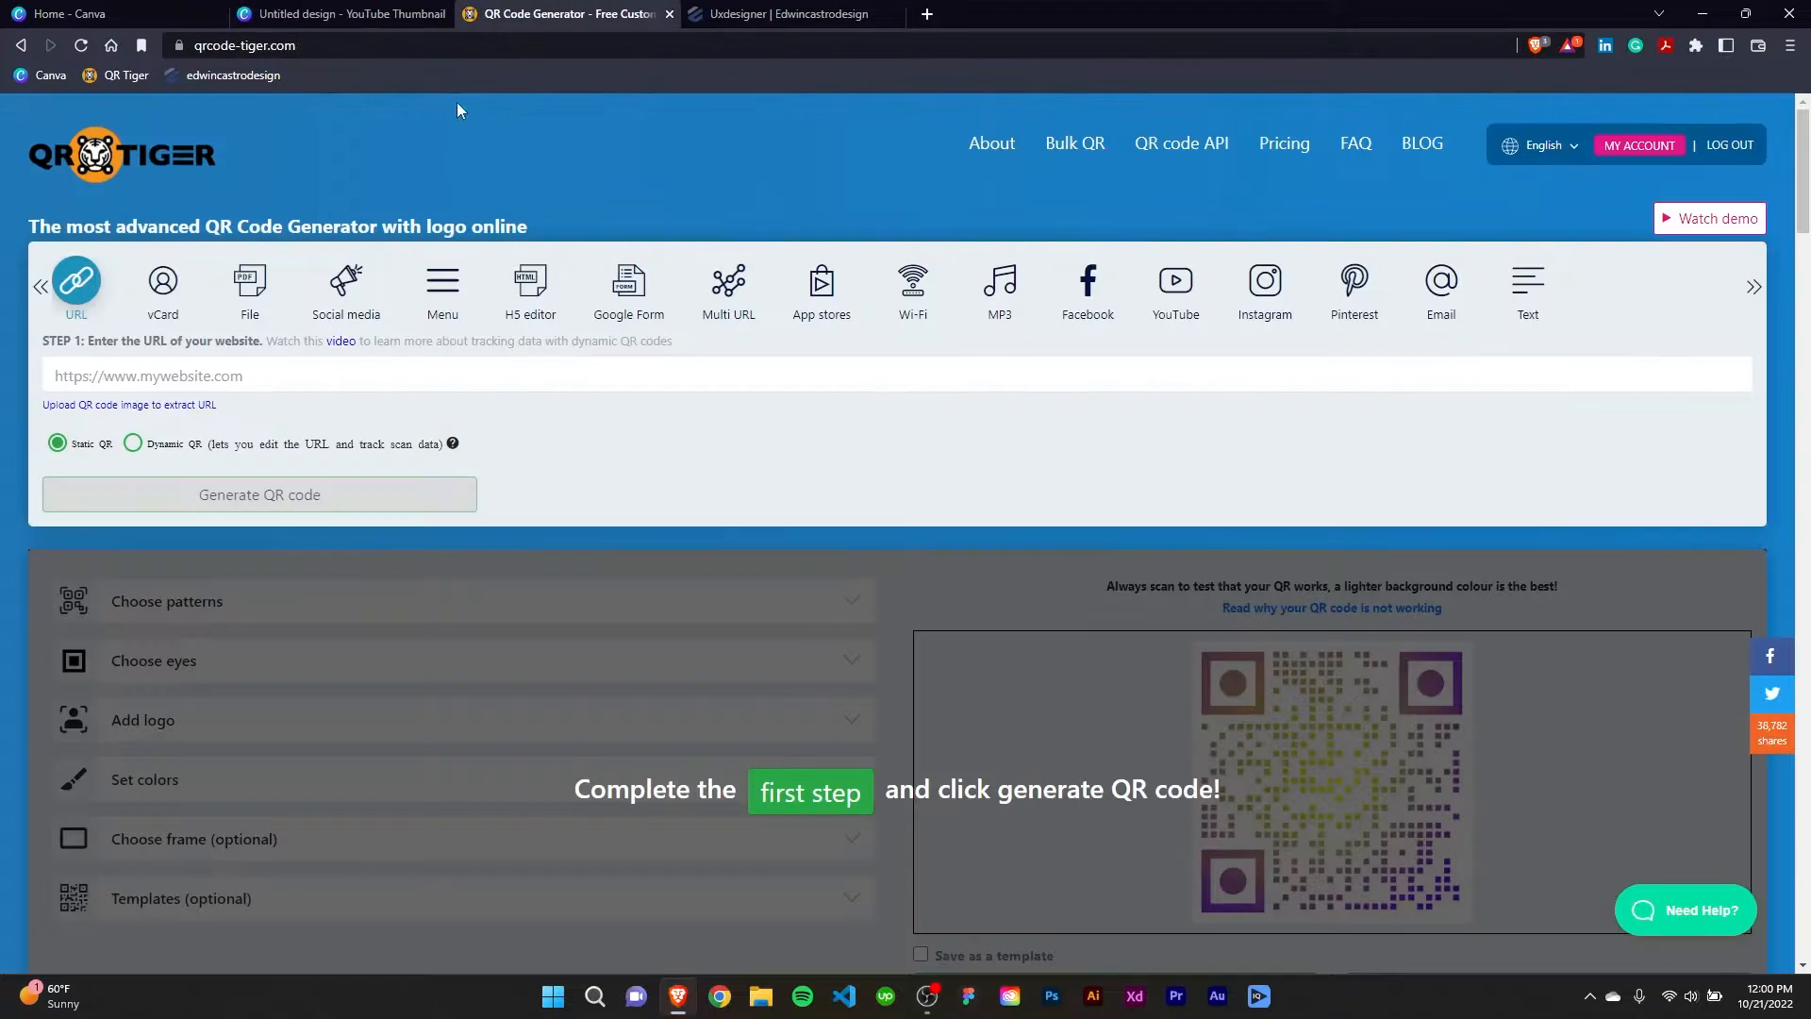
{"action": "left_click", "coordinate": [243, 377]}
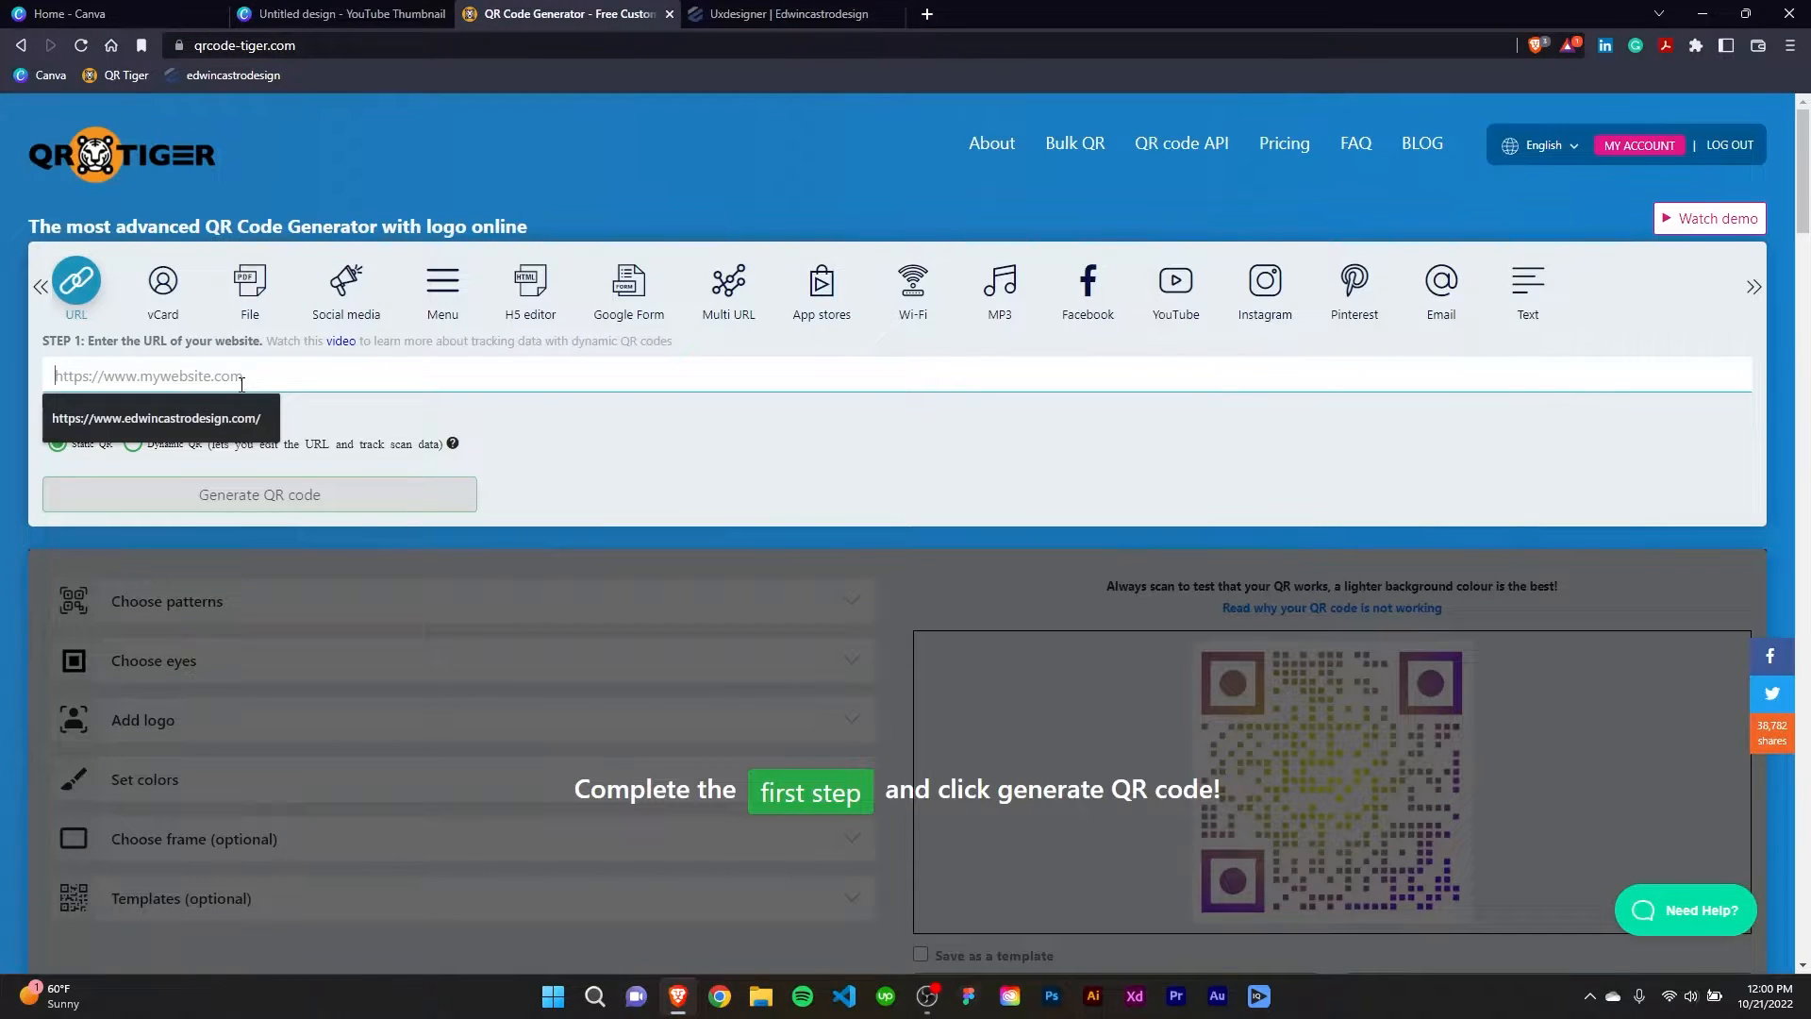
{"action": "left_click", "coordinate": [248, 415]}
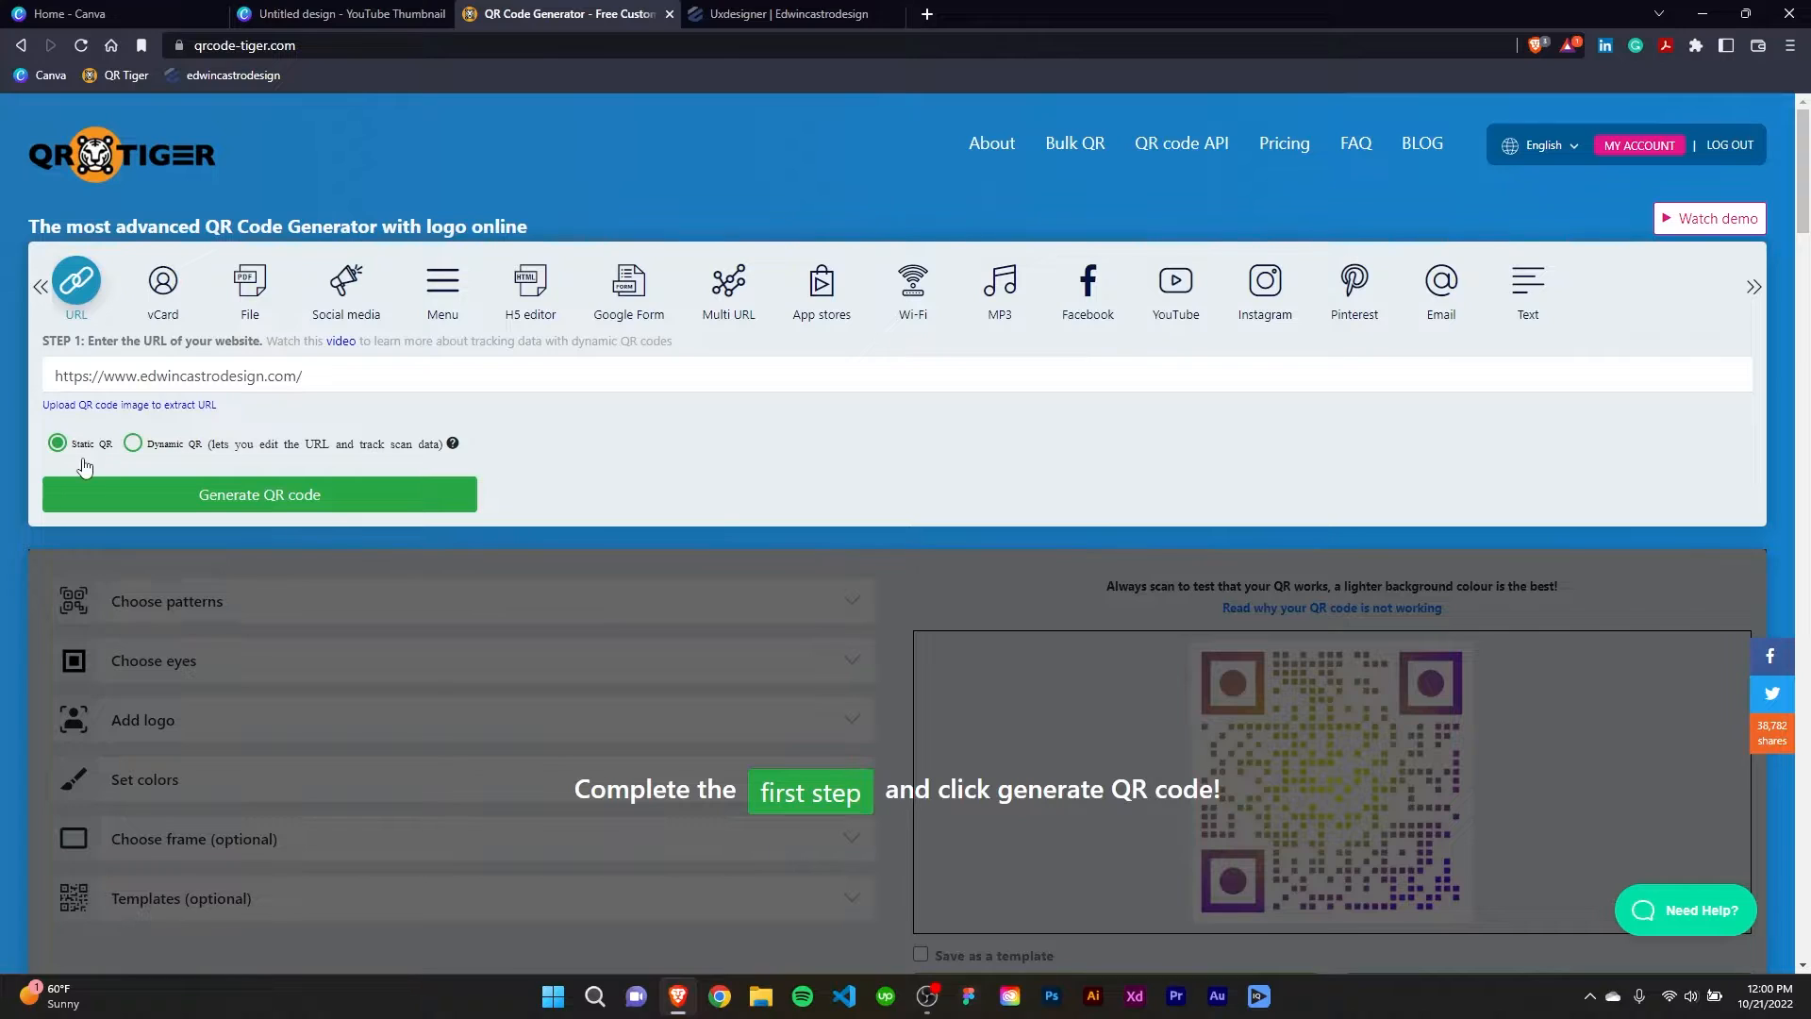
Make the QR code dynamic, generate it and review its preview.
{"action": "left_click", "coordinate": [137, 451]}
{"action": "left_click", "coordinate": [234, 504]}
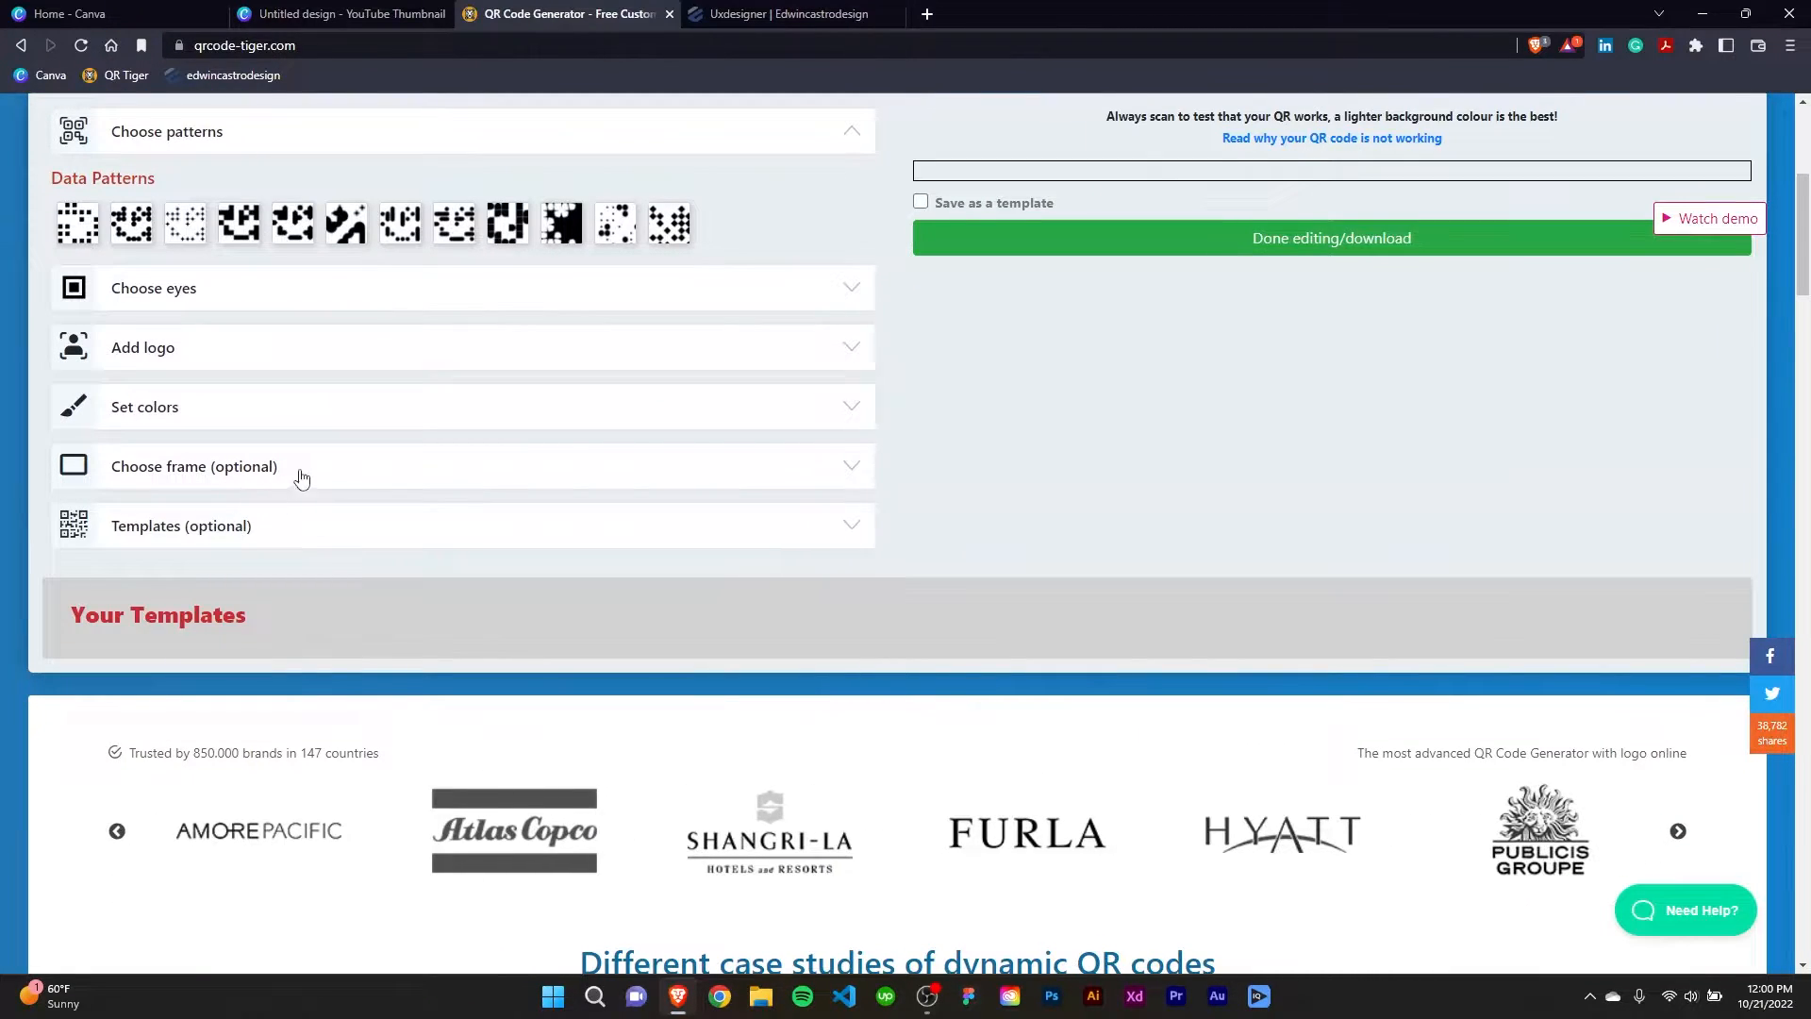
{"action": "scroll", "coordinate": [302, 477], "scroll_direction": "up", "scroll_amount": 3}
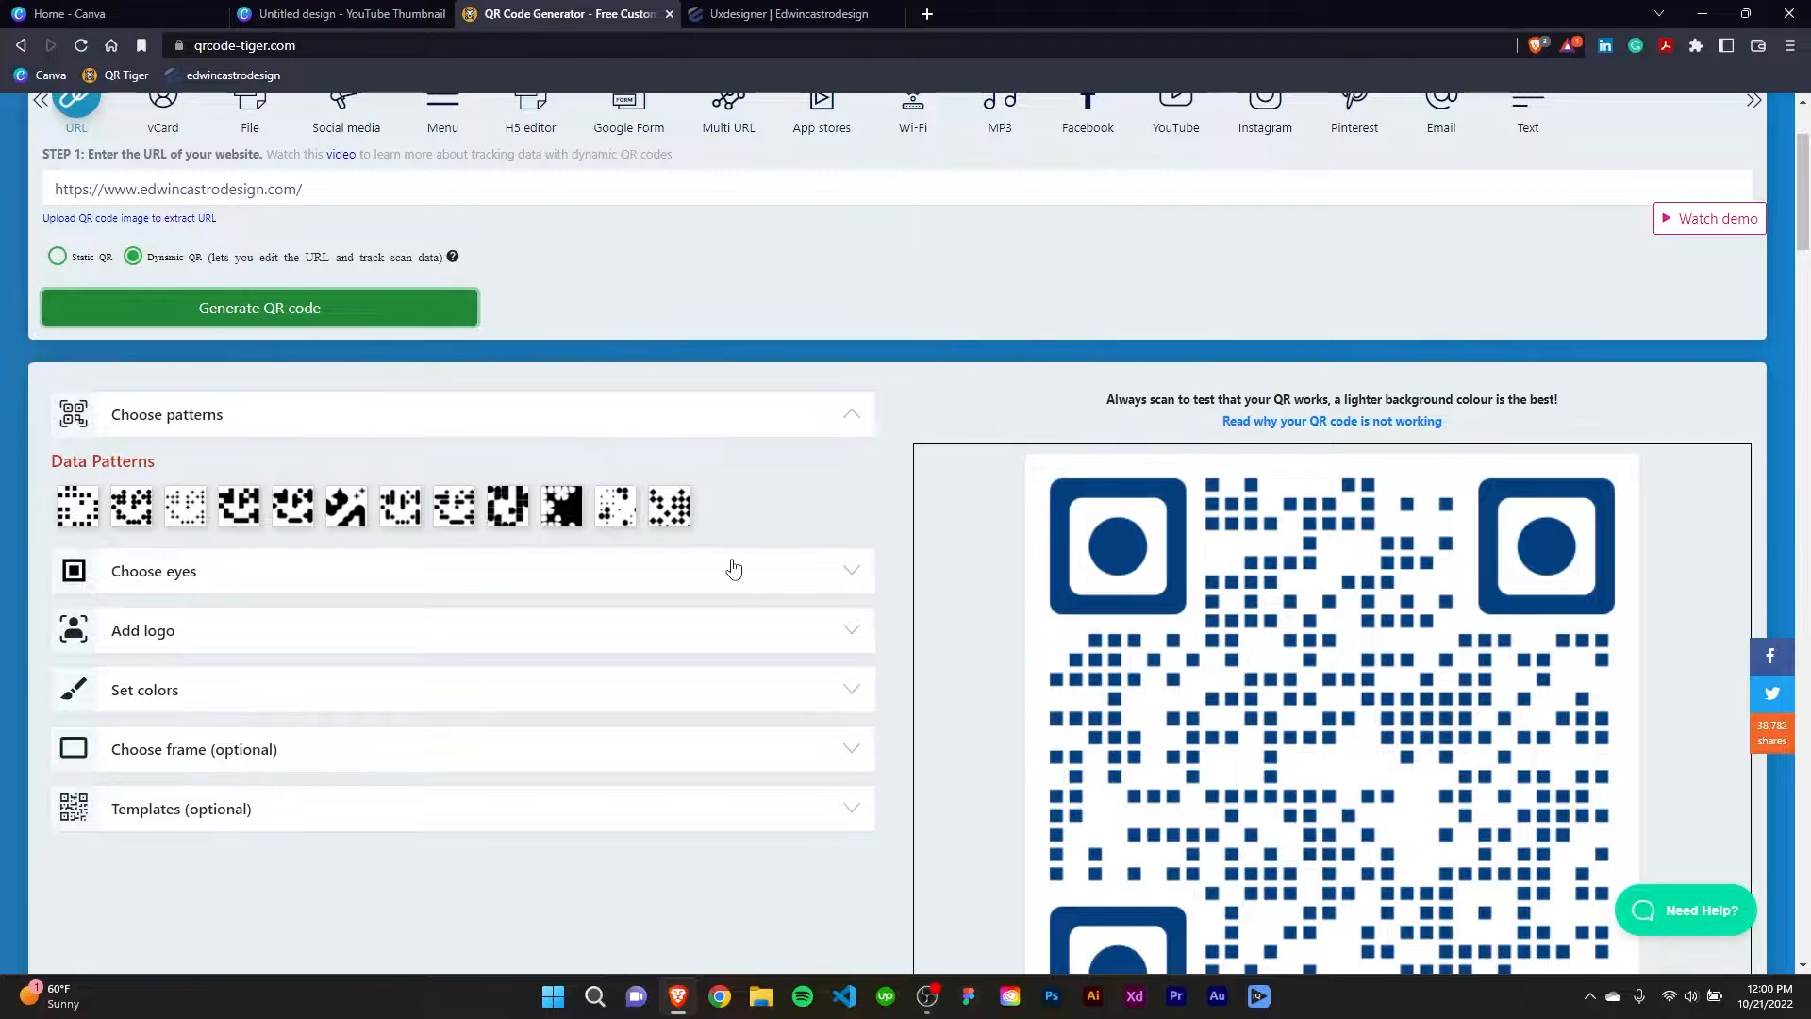
{"action": "scroll", "coordinate": [734, 567], "scroll_direction": "down", "scroll_amount": 1}
{"action": "scroll", "coordinate": [1268, 575], "scroll_direction": "down", "scroll_amount": 2}
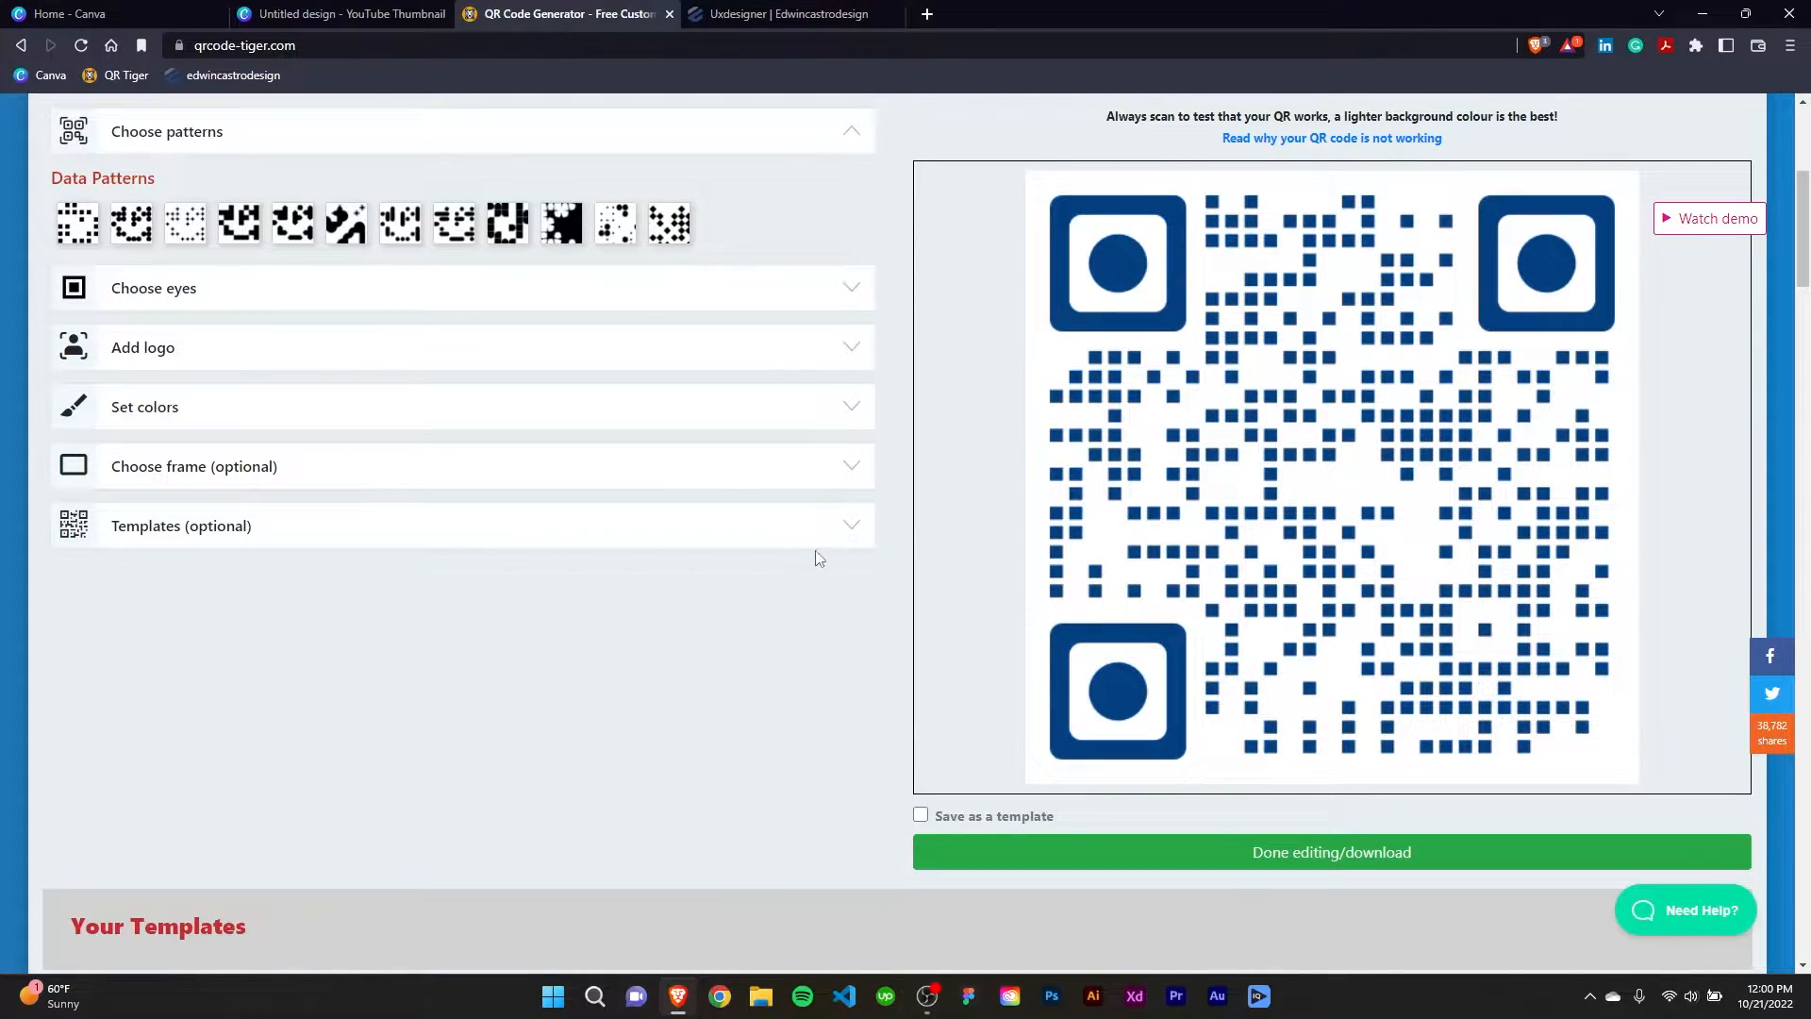
{"action": "scroll", "coordinate": [764, 651], "scroll_direction": "up", "scroll_amount": 1}
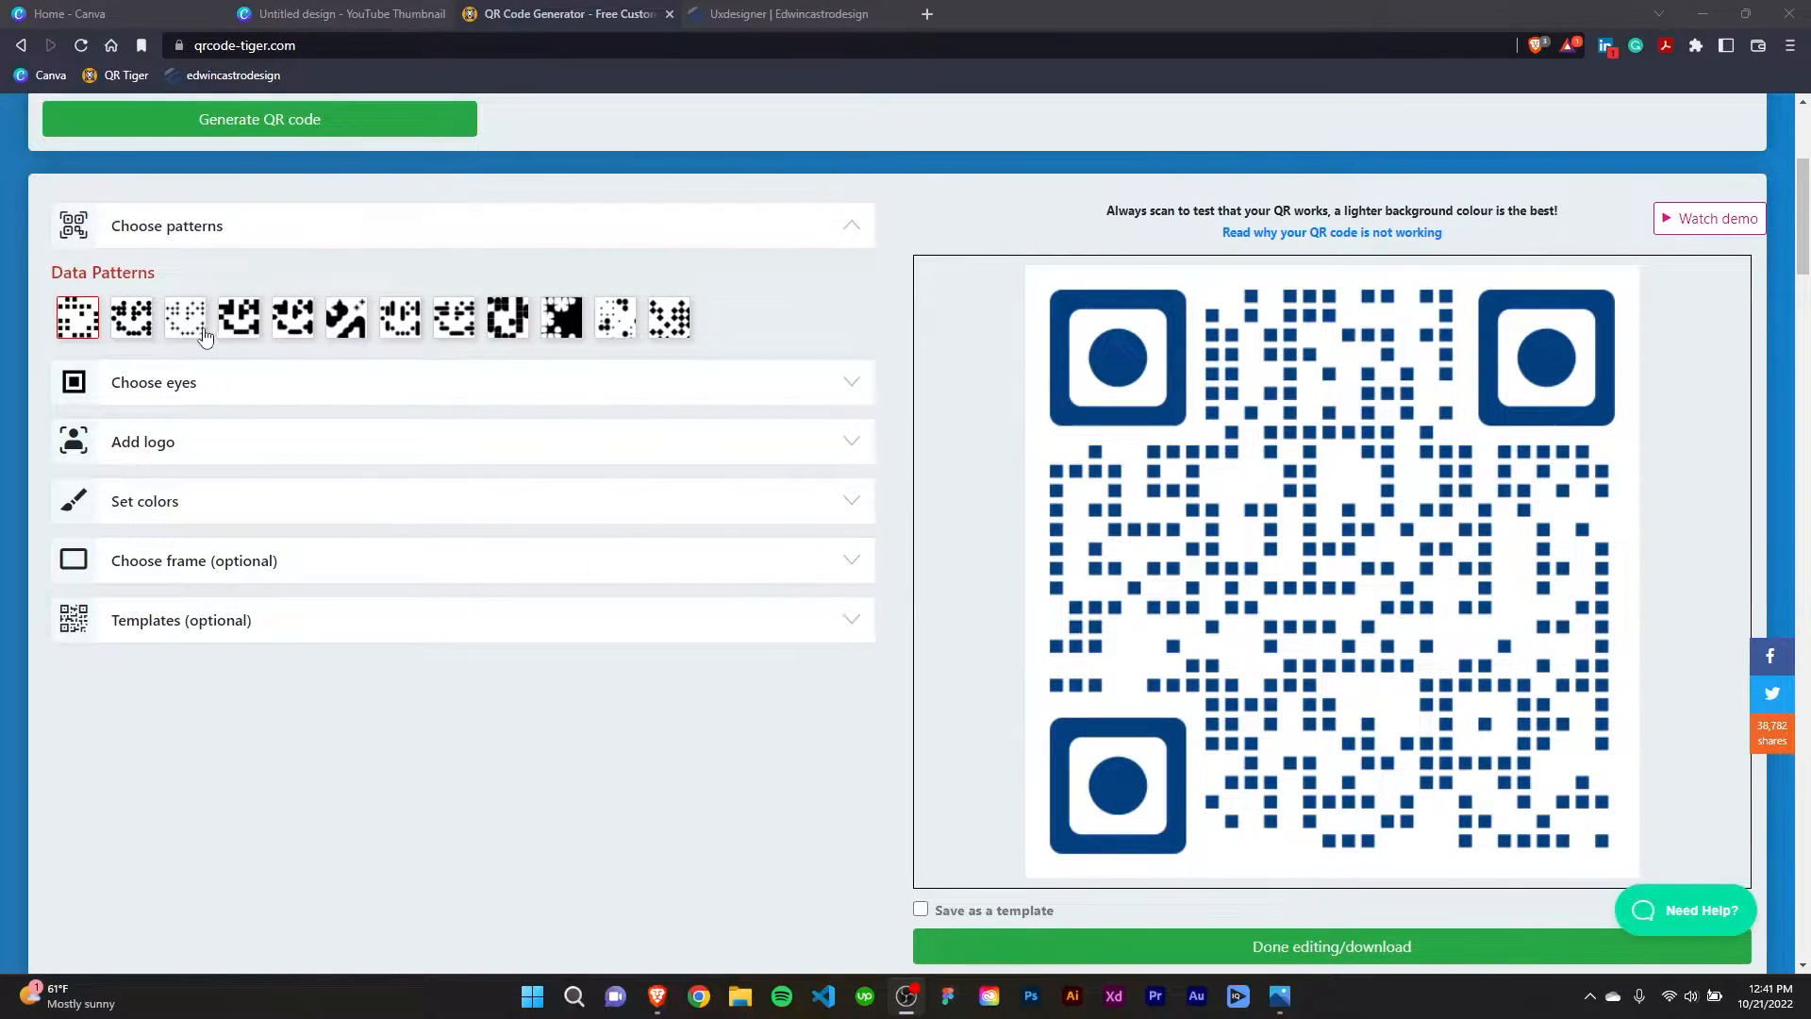
Compare the round-dot, diamond and other data patterns and apply the fourth one, with solid connected squares.
{"action": "left_click", "coordinate": [144, 326]}
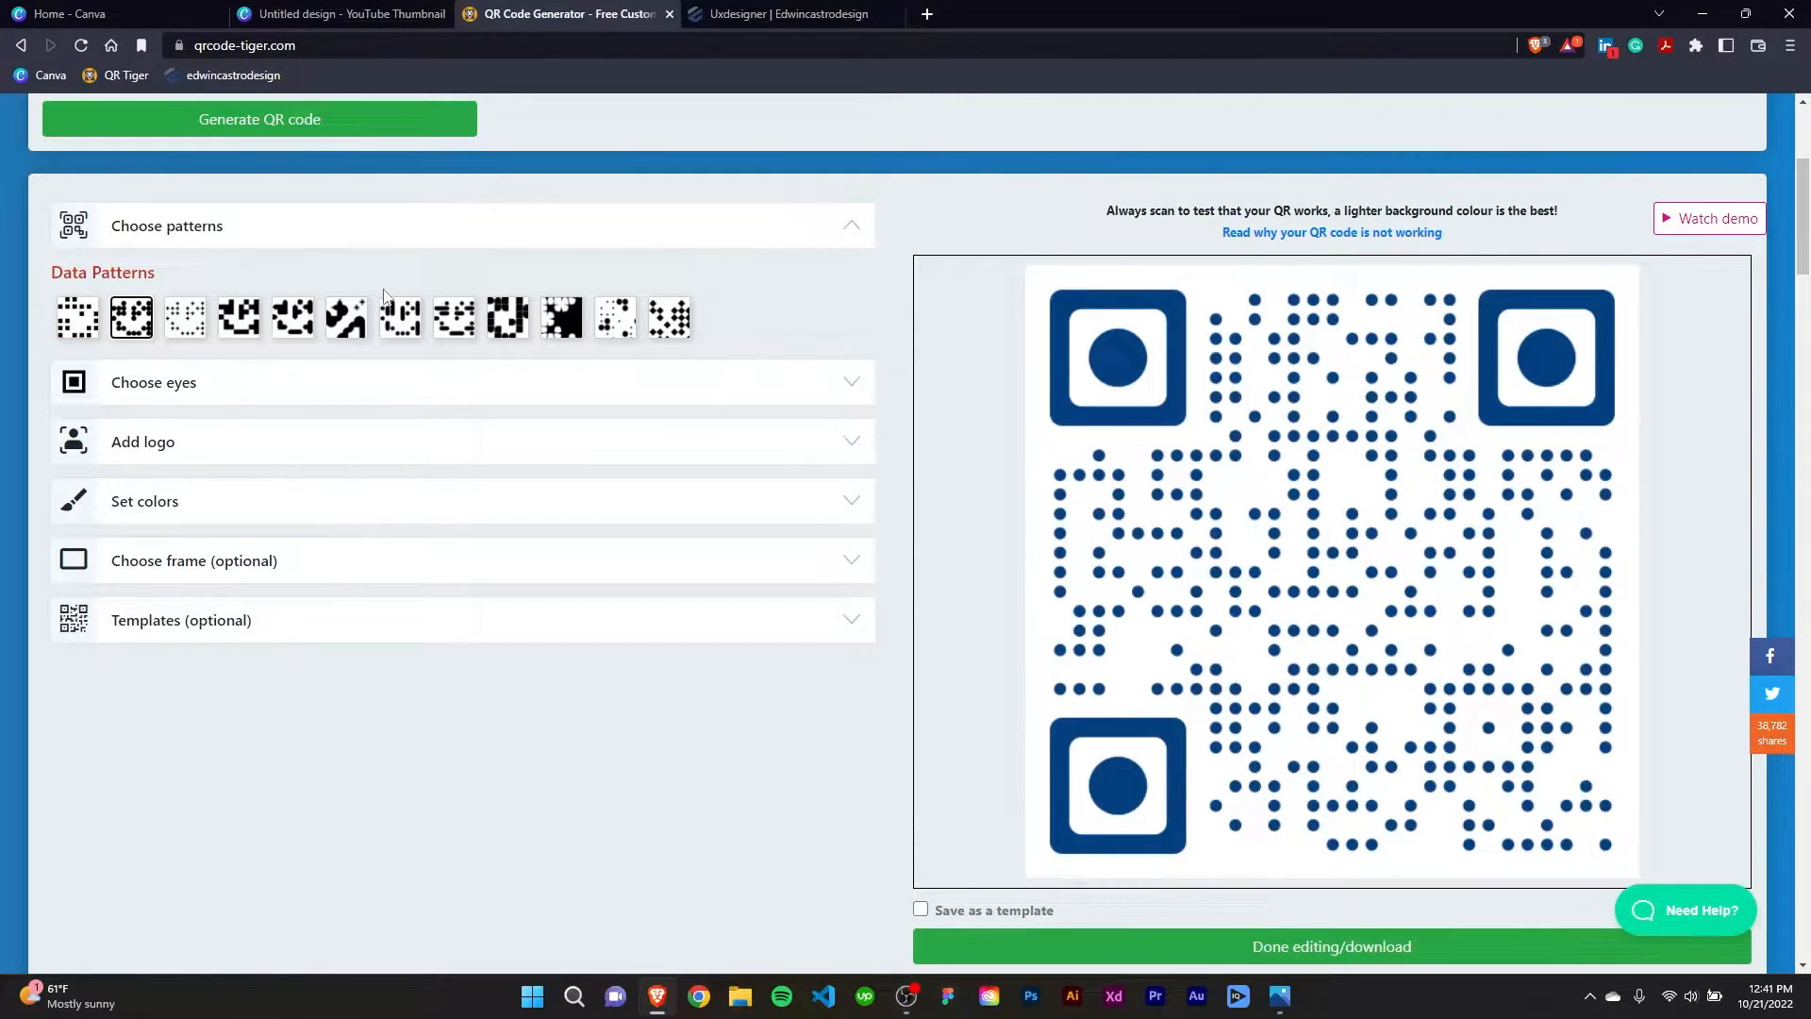
{"action": "left_click", "coordinate": [665, 323]}
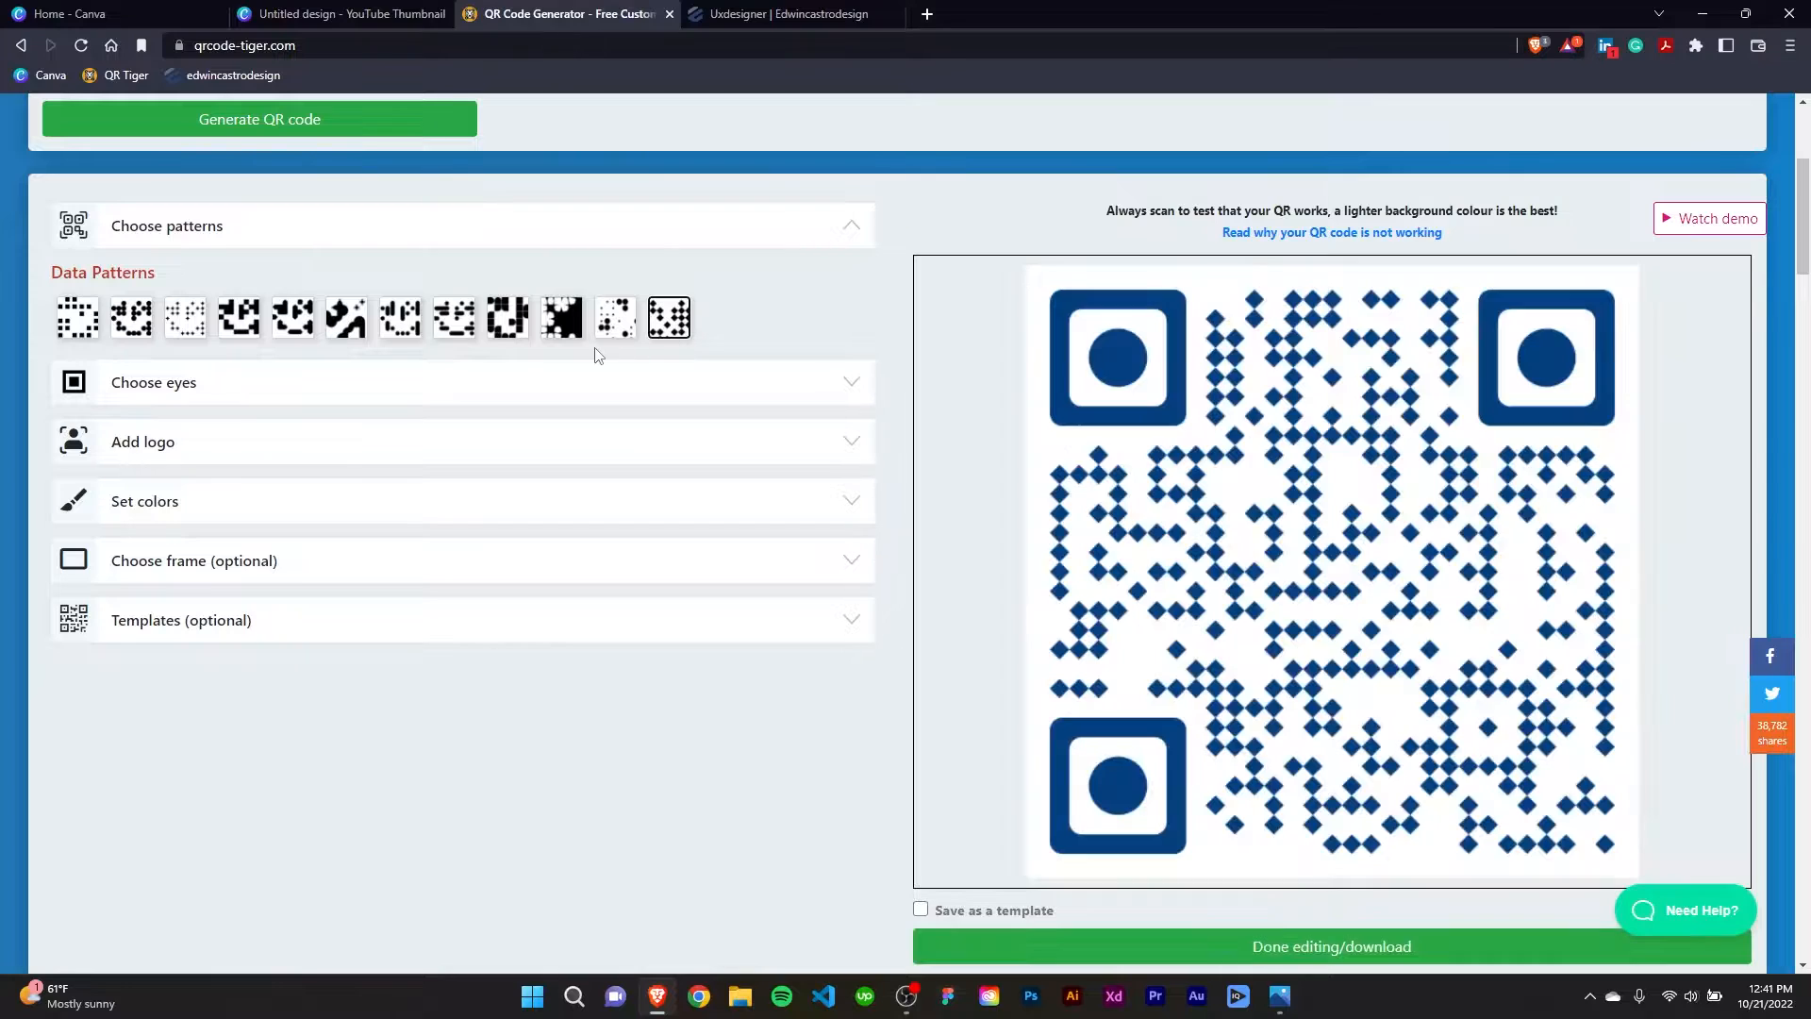
{"action": "left_click", "coordinate": [550, 330]}
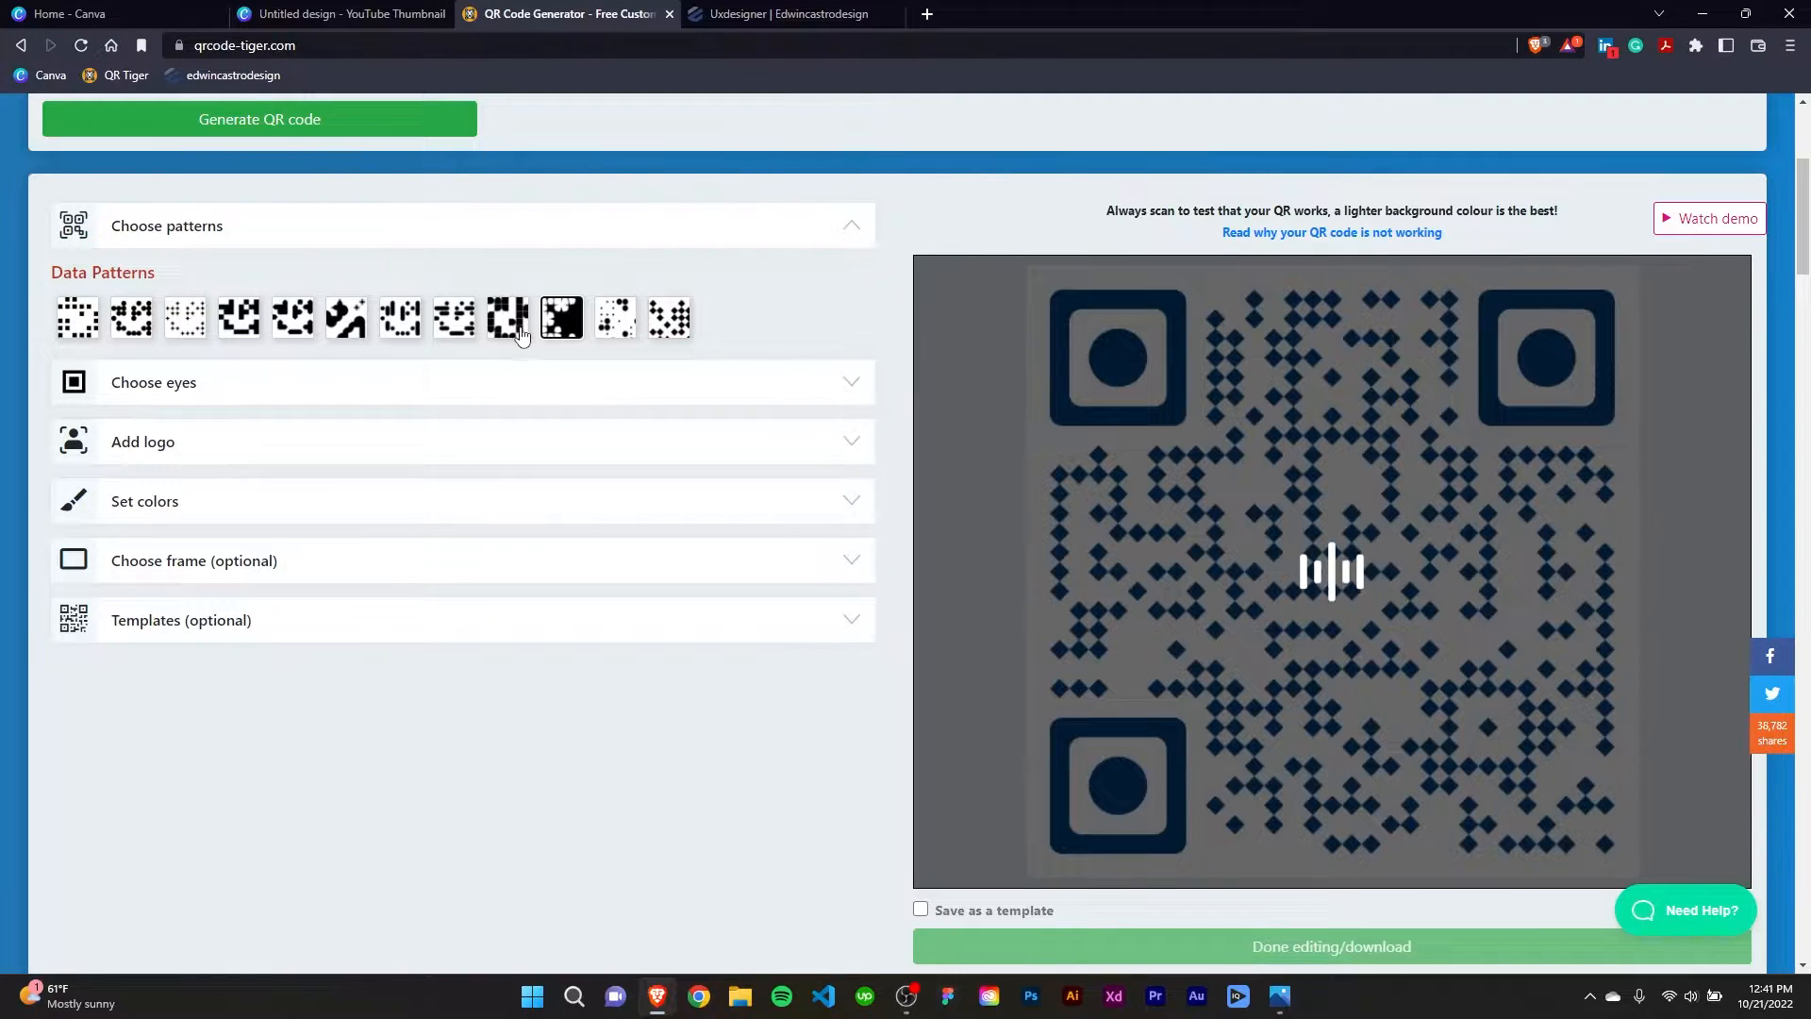
{"action": "left_click", "coordinate": [240, 320]}
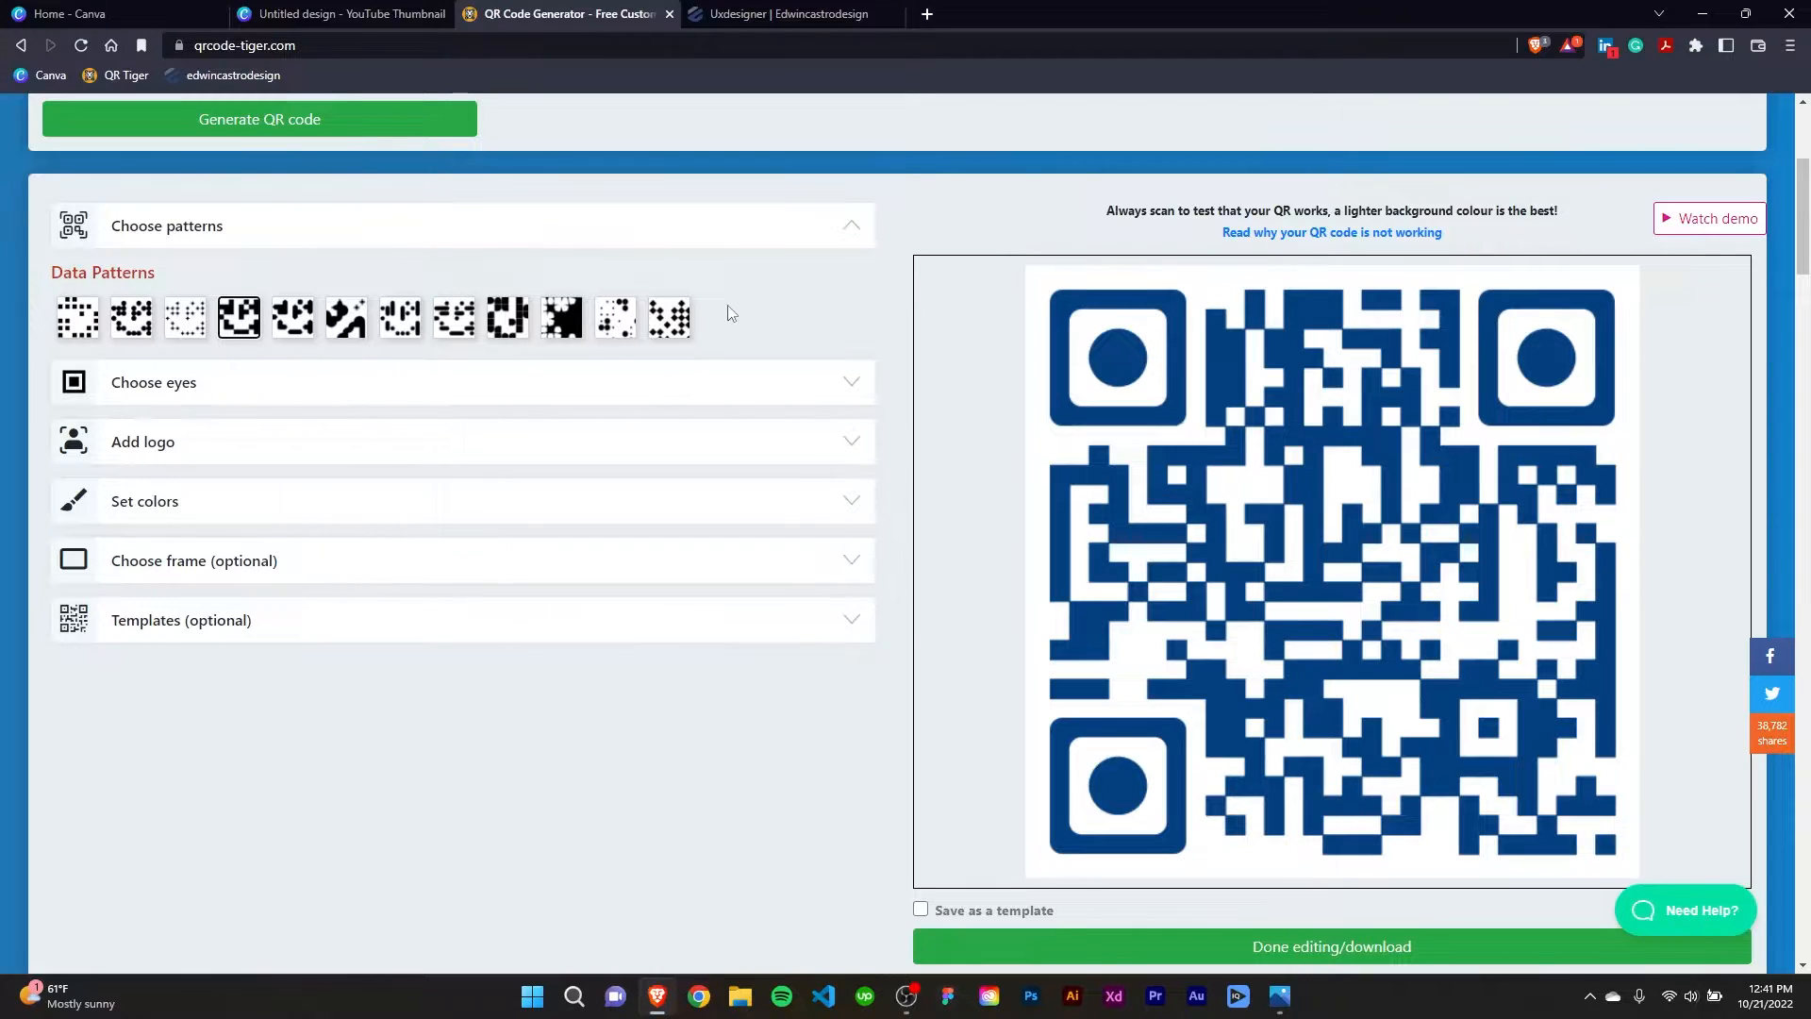
{"action": "left_click", "coordinate": [852, 229]}
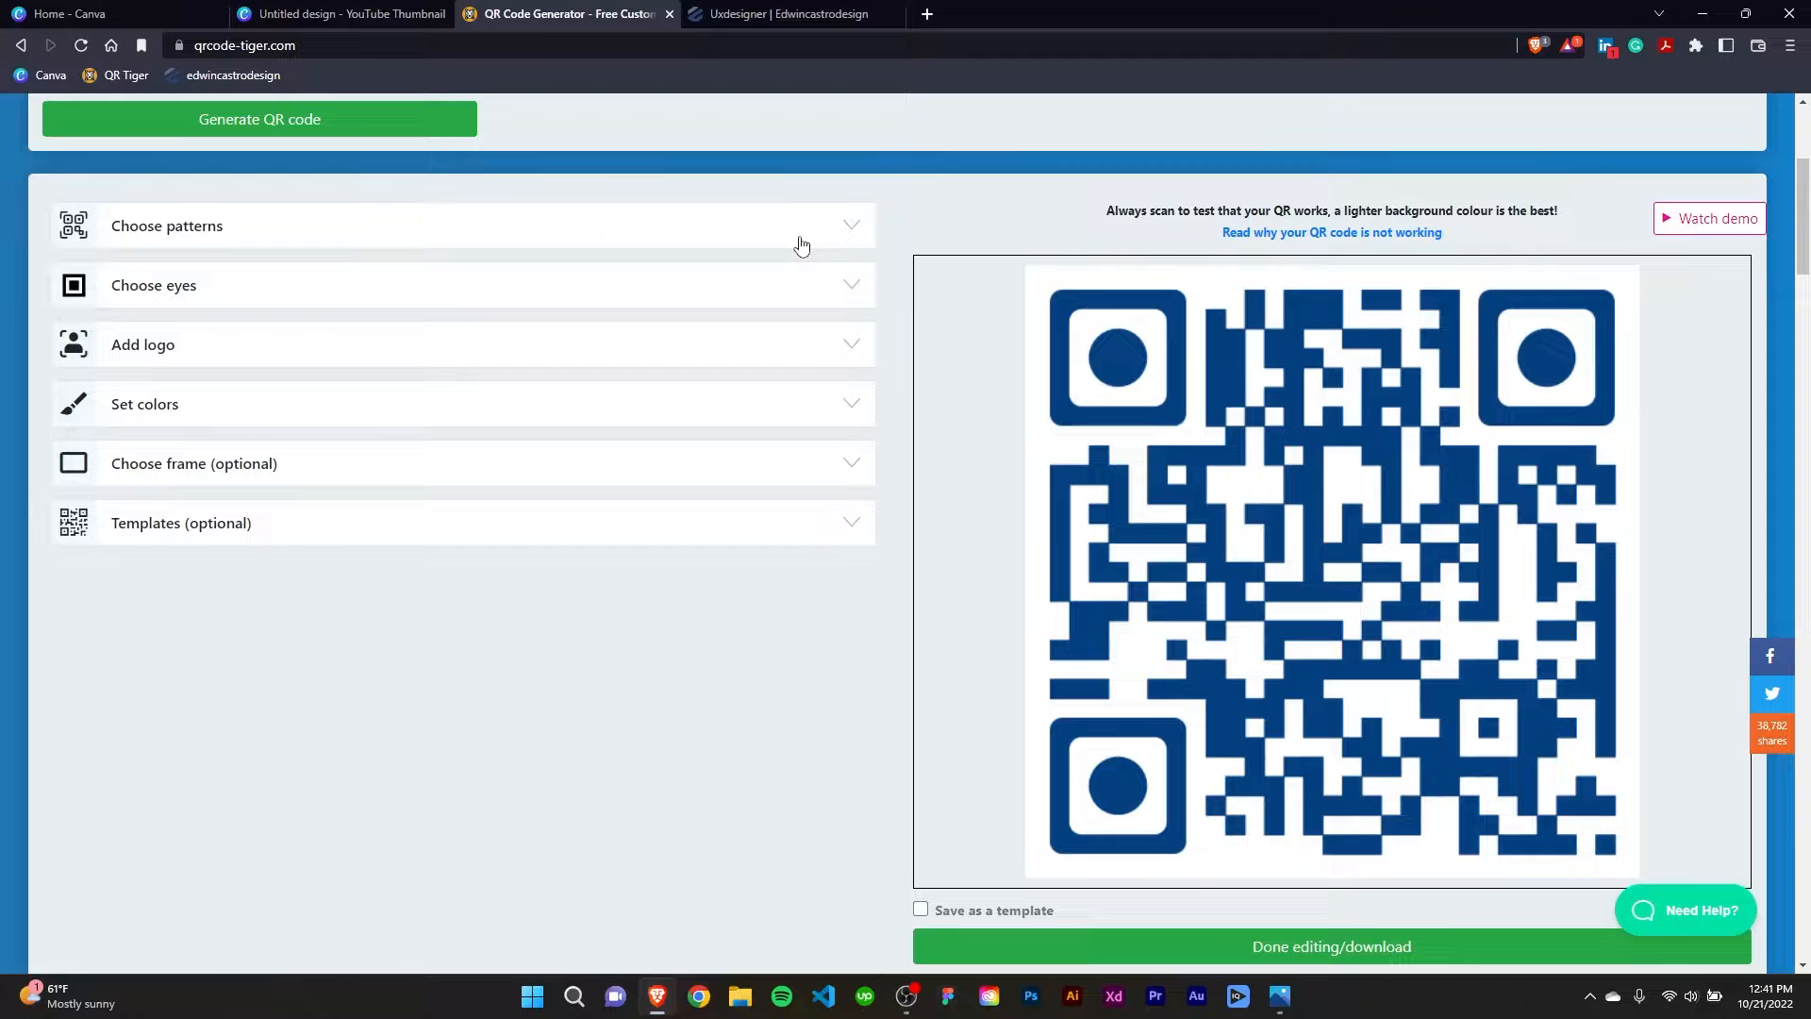
Compare several eye patterns and apply the ninth one, a rounded square frame with a rounded square center.
{"action": "left_click", "coordinate": [851, 291]}
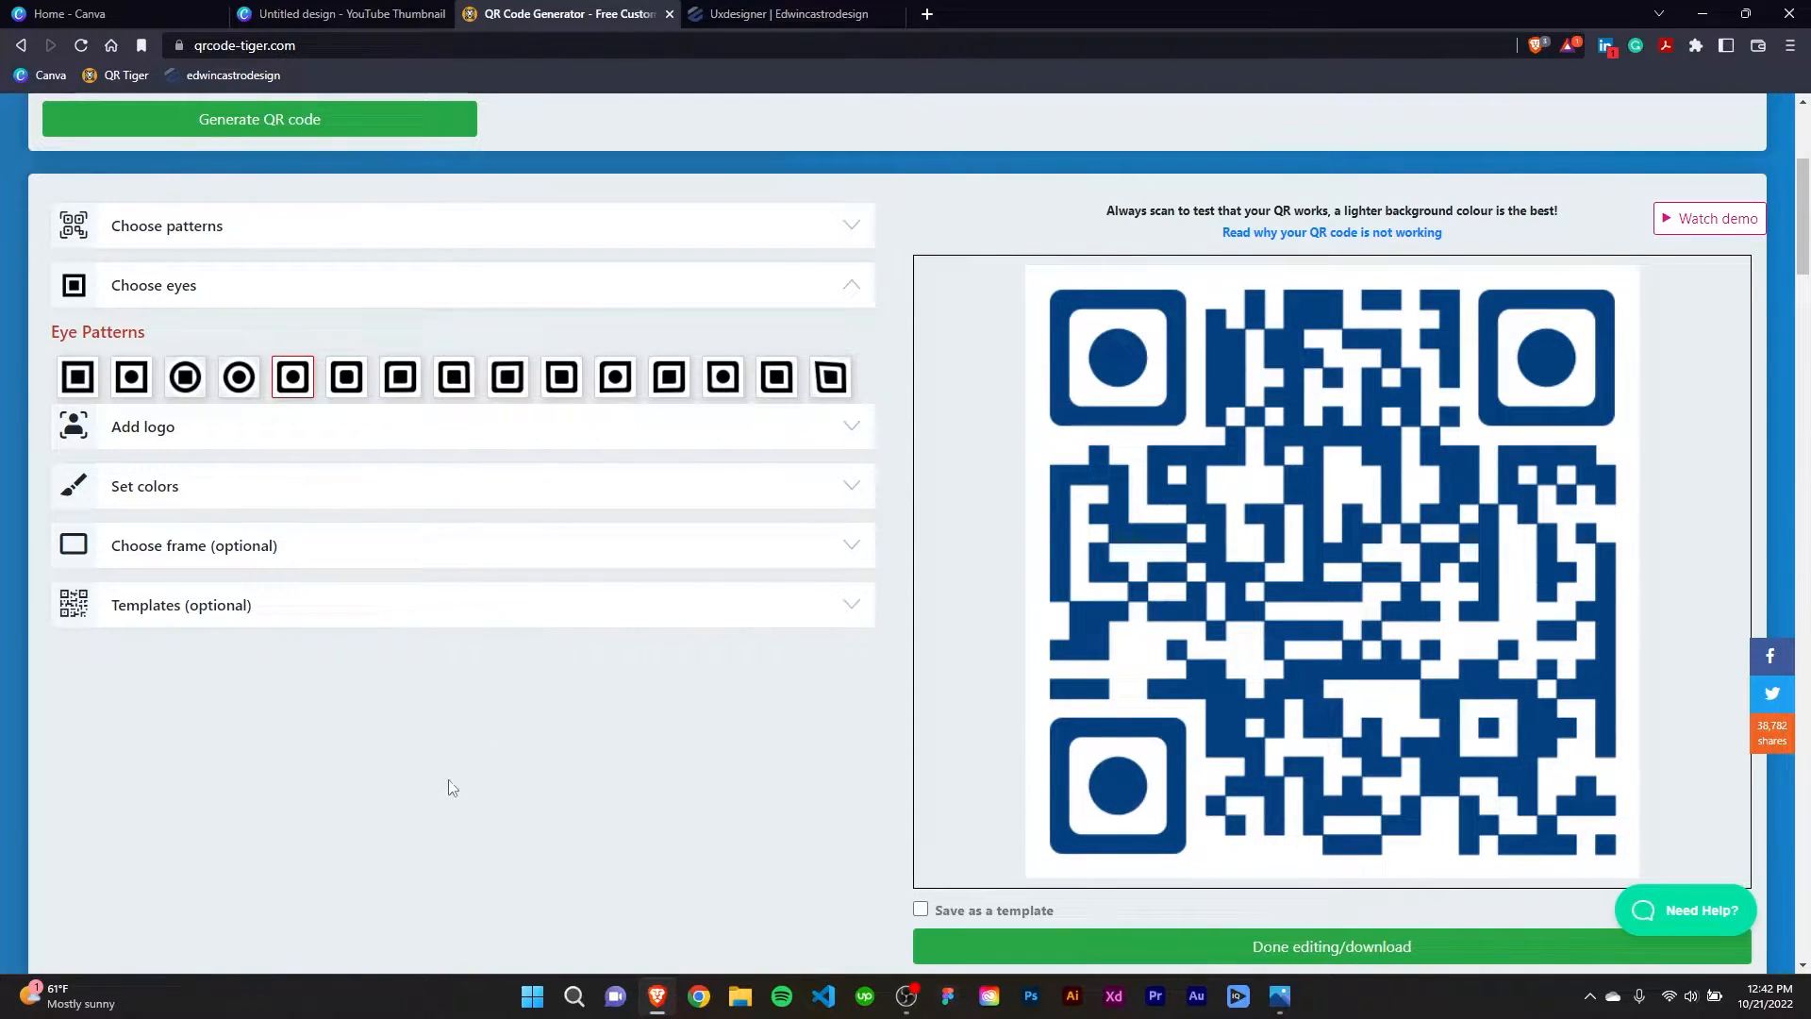
{"action": "left_click", "coordinate": [79, 378]}
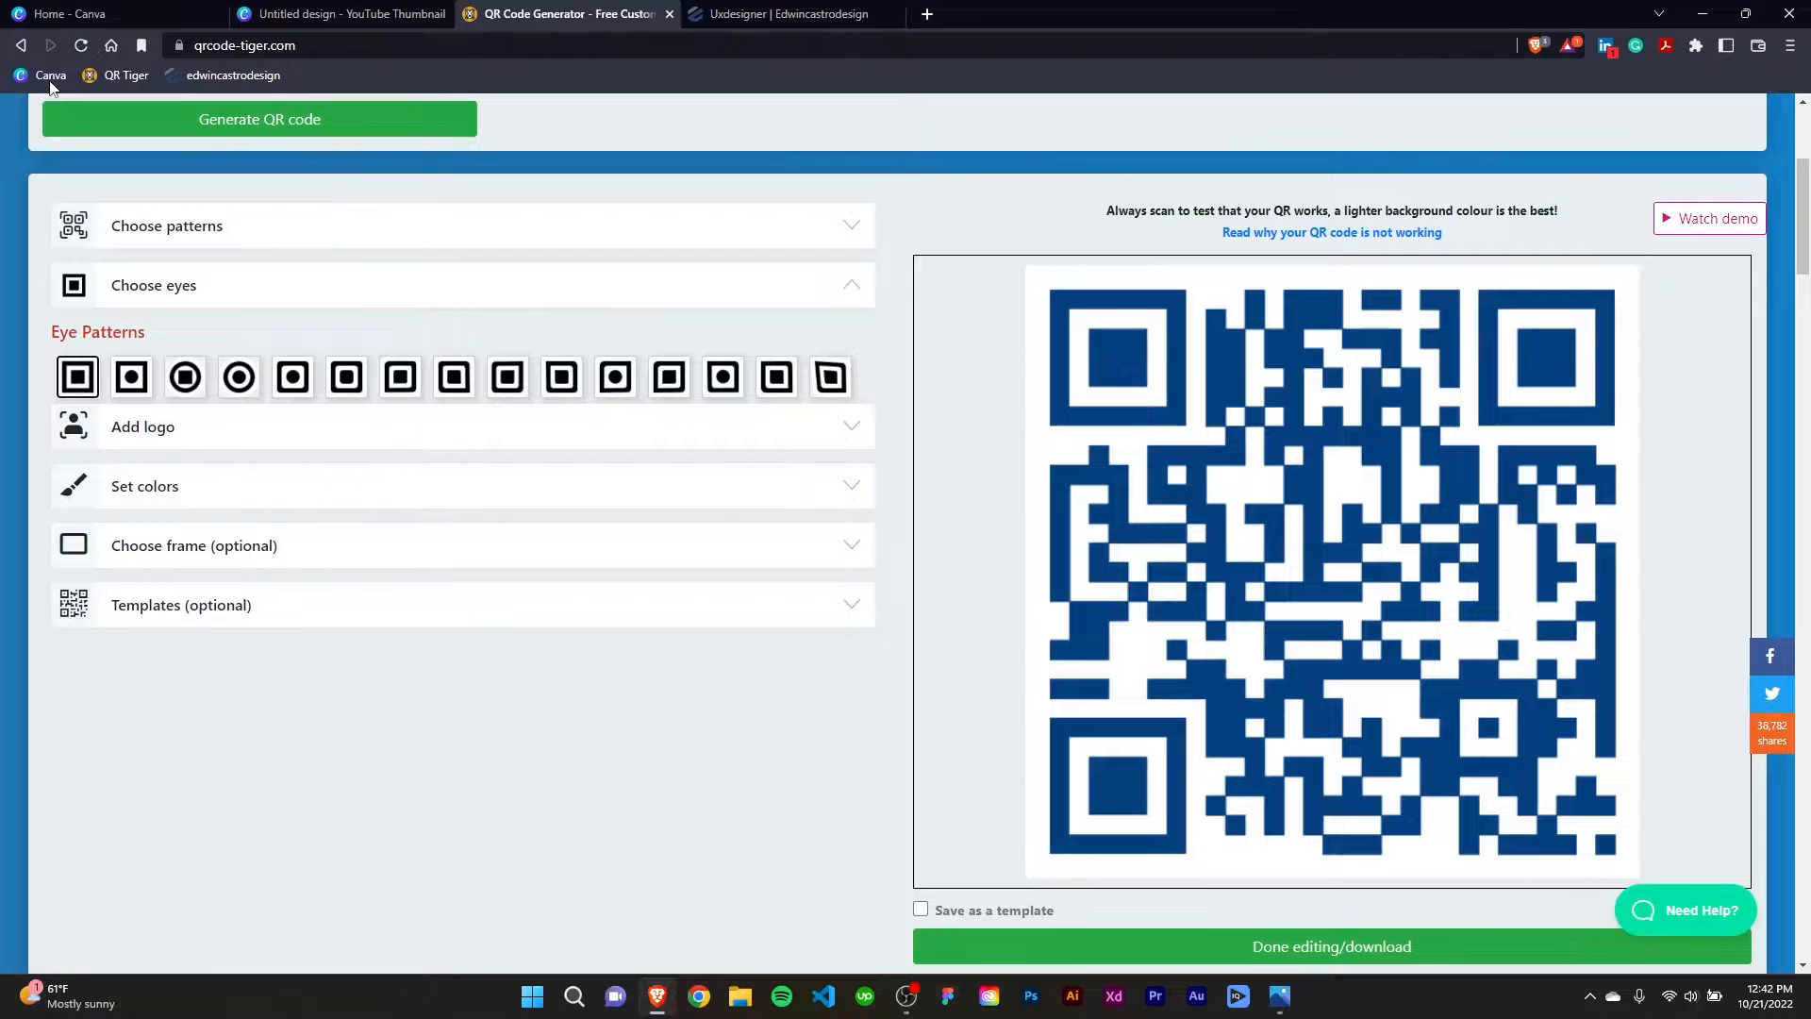
{"action": "left_click", "coordinate": [187, 377]}
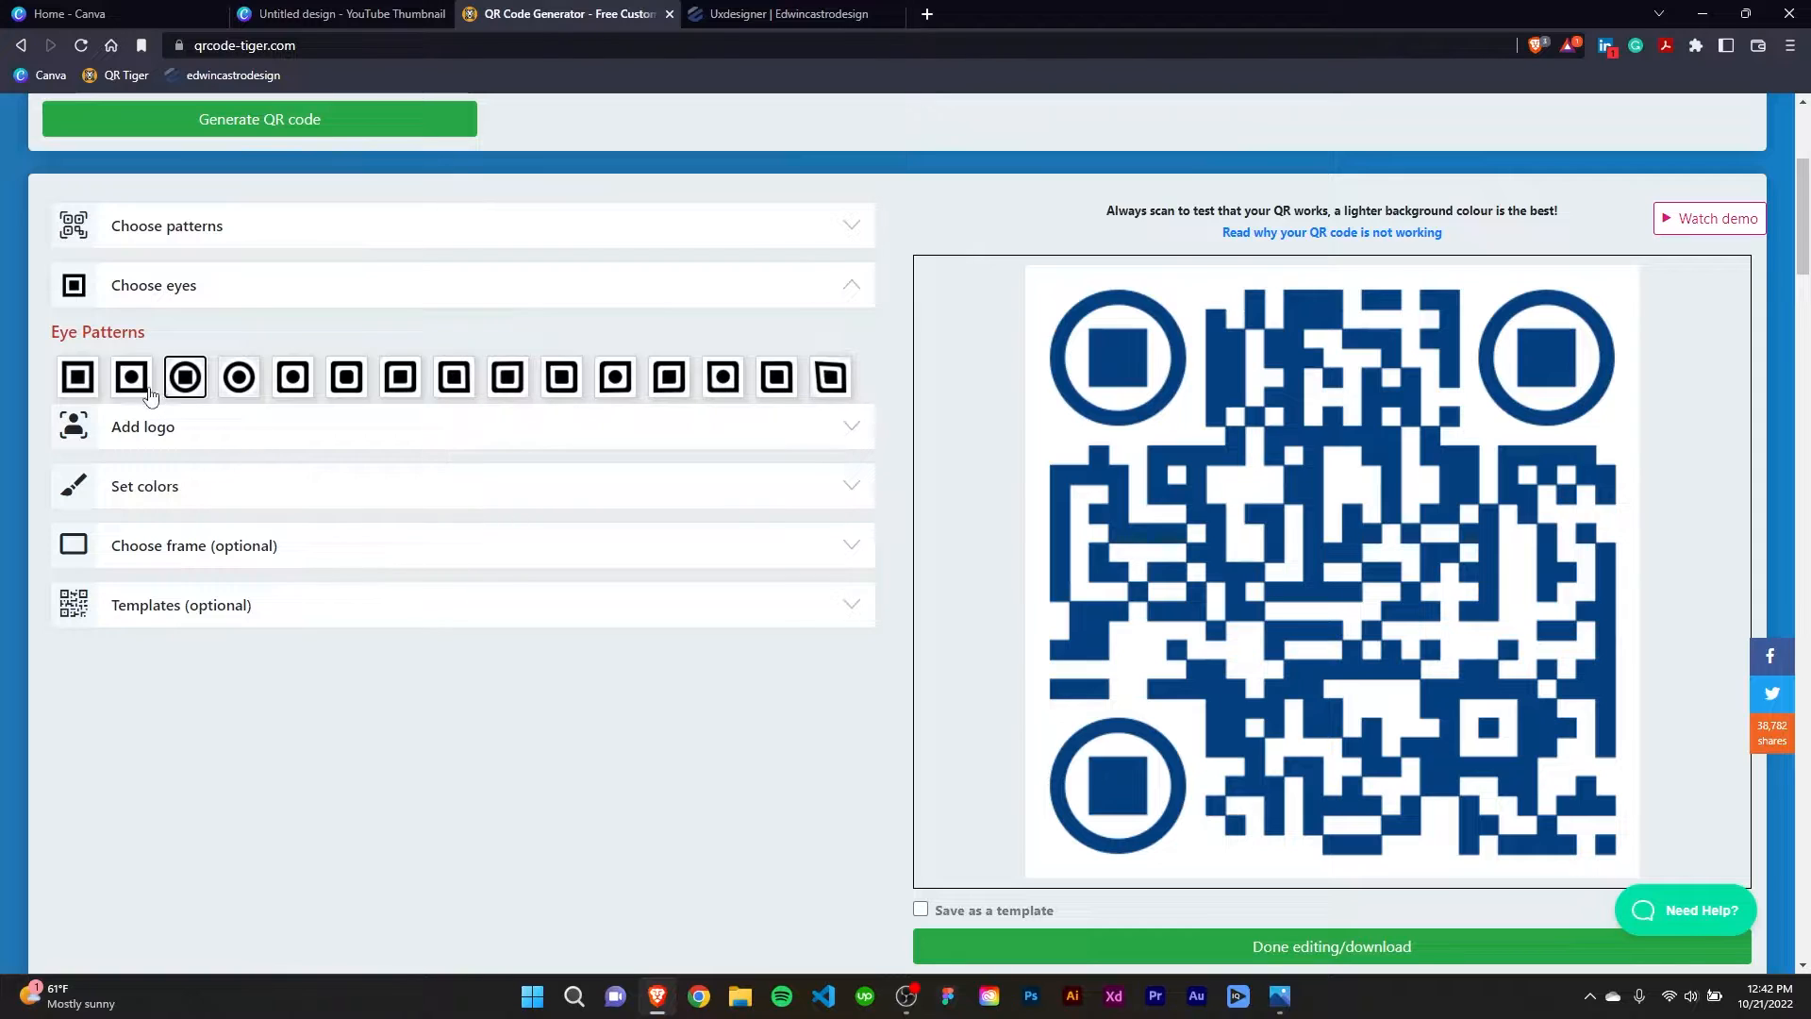
{"action": "left_click", "coordinate": [506, 380]}
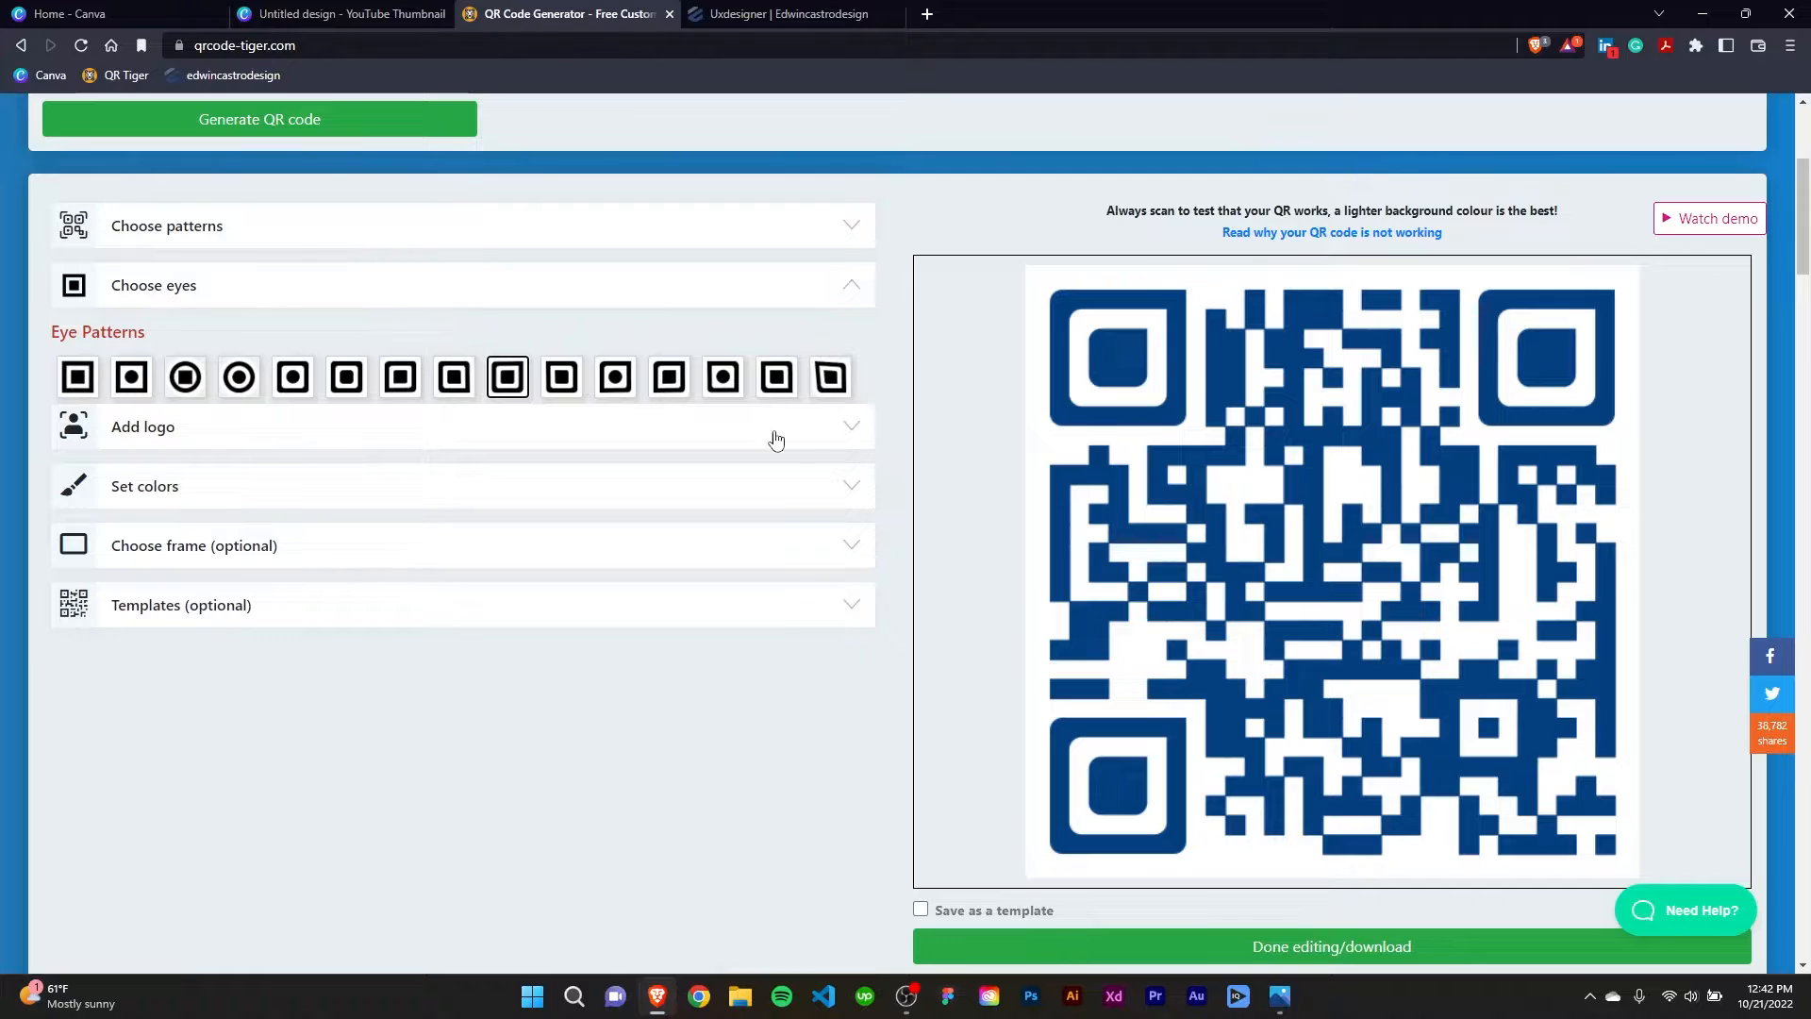
{"action": "left_click", "coordinate": [827, 377]}
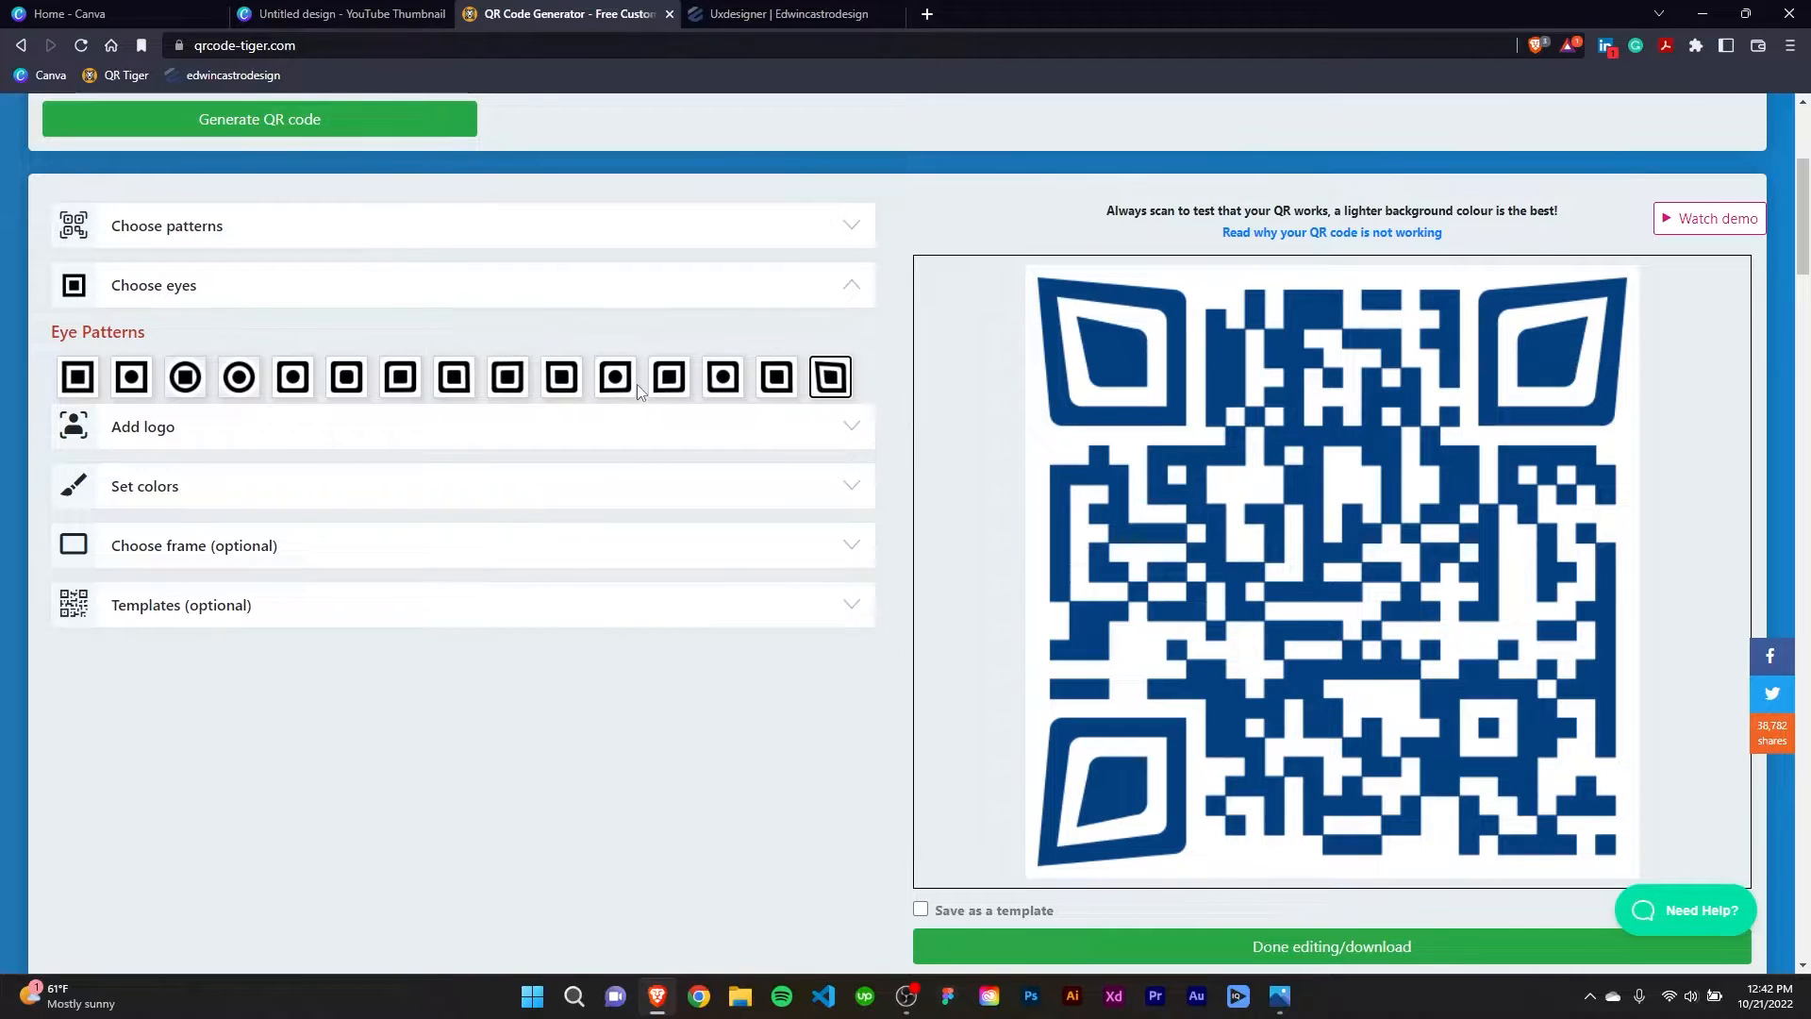
{"action": "left_click", "coordinate": [671, 373]}
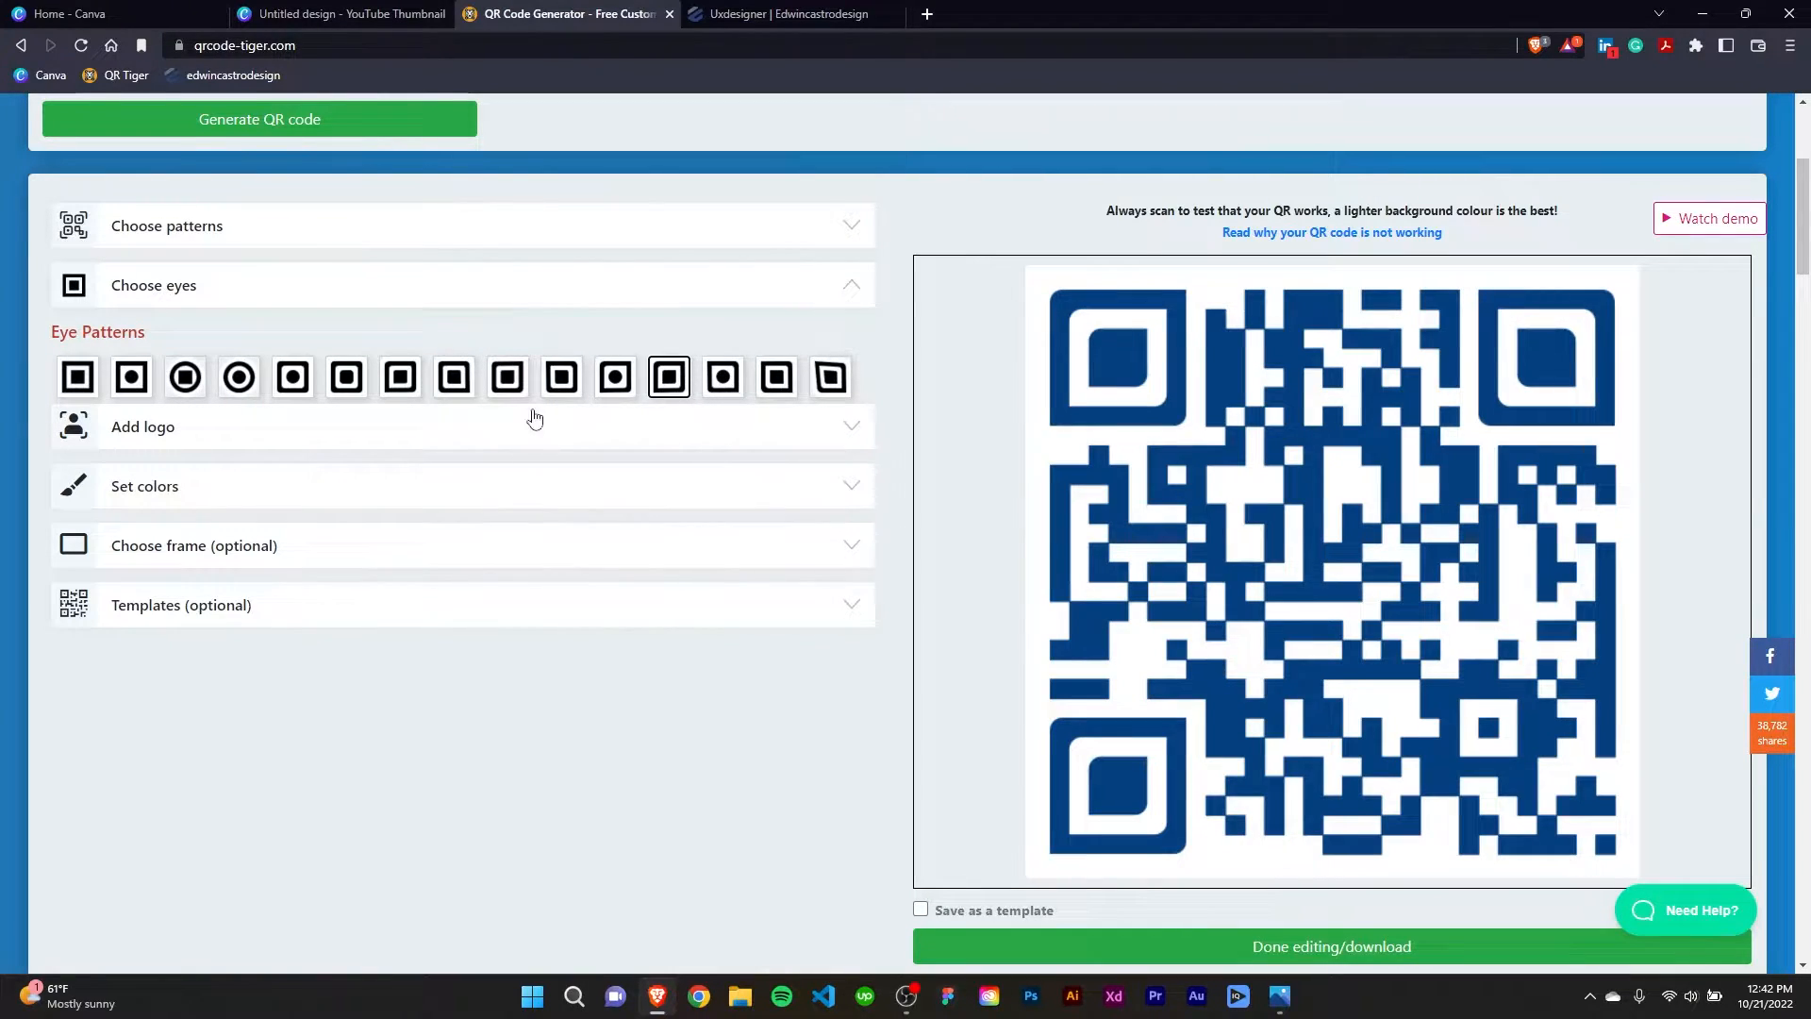
{"action": "left_click", "coordinate": [513, 385]}
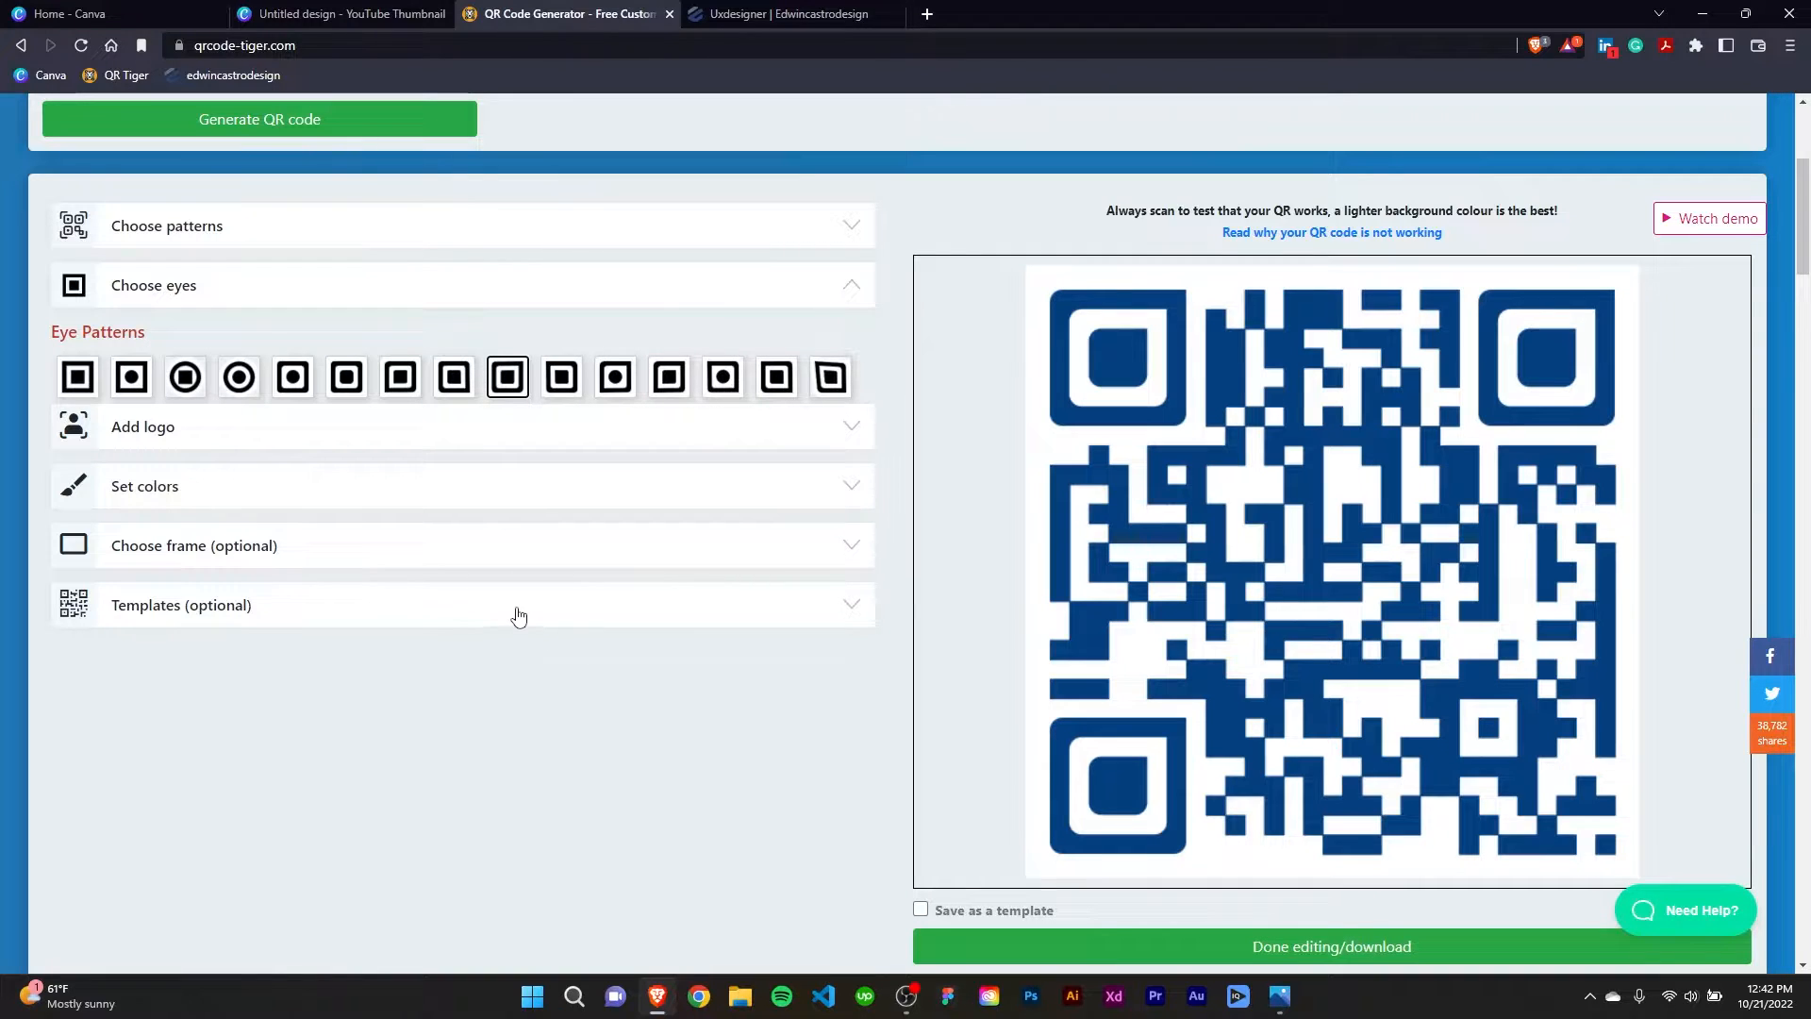
{"action": "left_click", "coordinate": [849, 288]}
Add the Logo image from the Desktop to the center of the QR code without cropping it.
{"action": "left_click", "coordinate": [850, 347]}
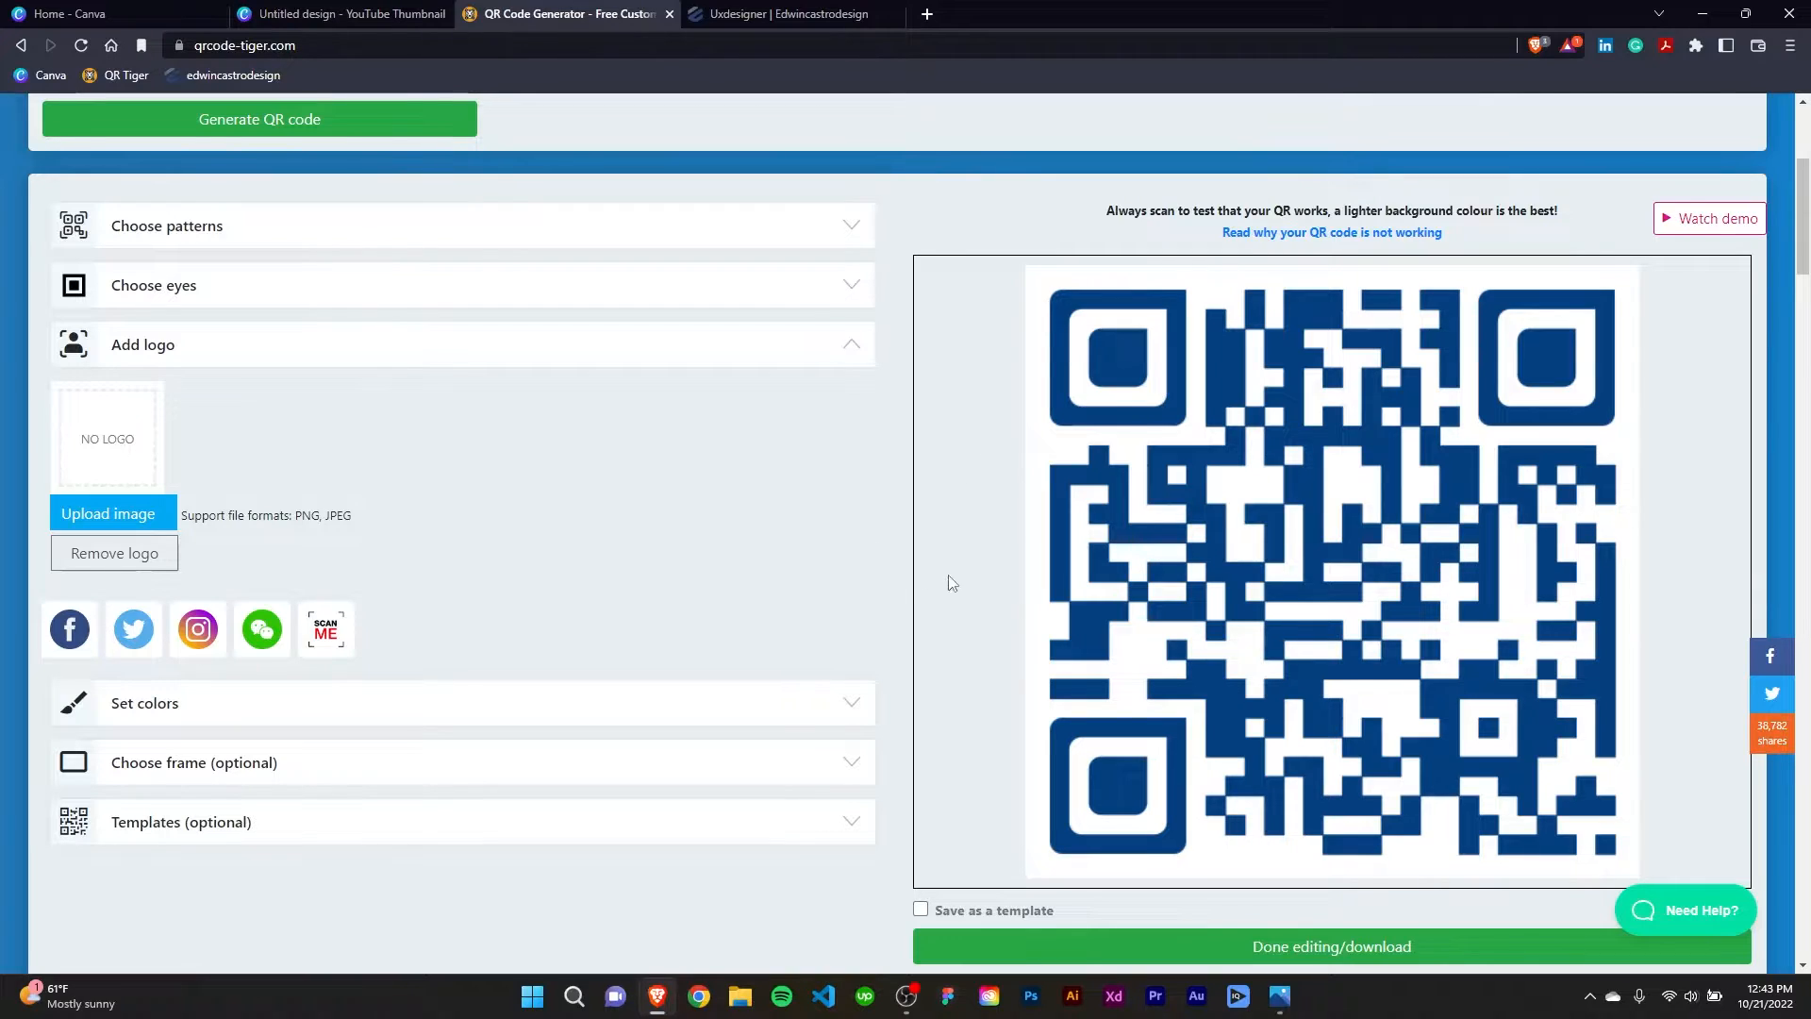
{"action": "left_click", "coordinate": [120, 513]}
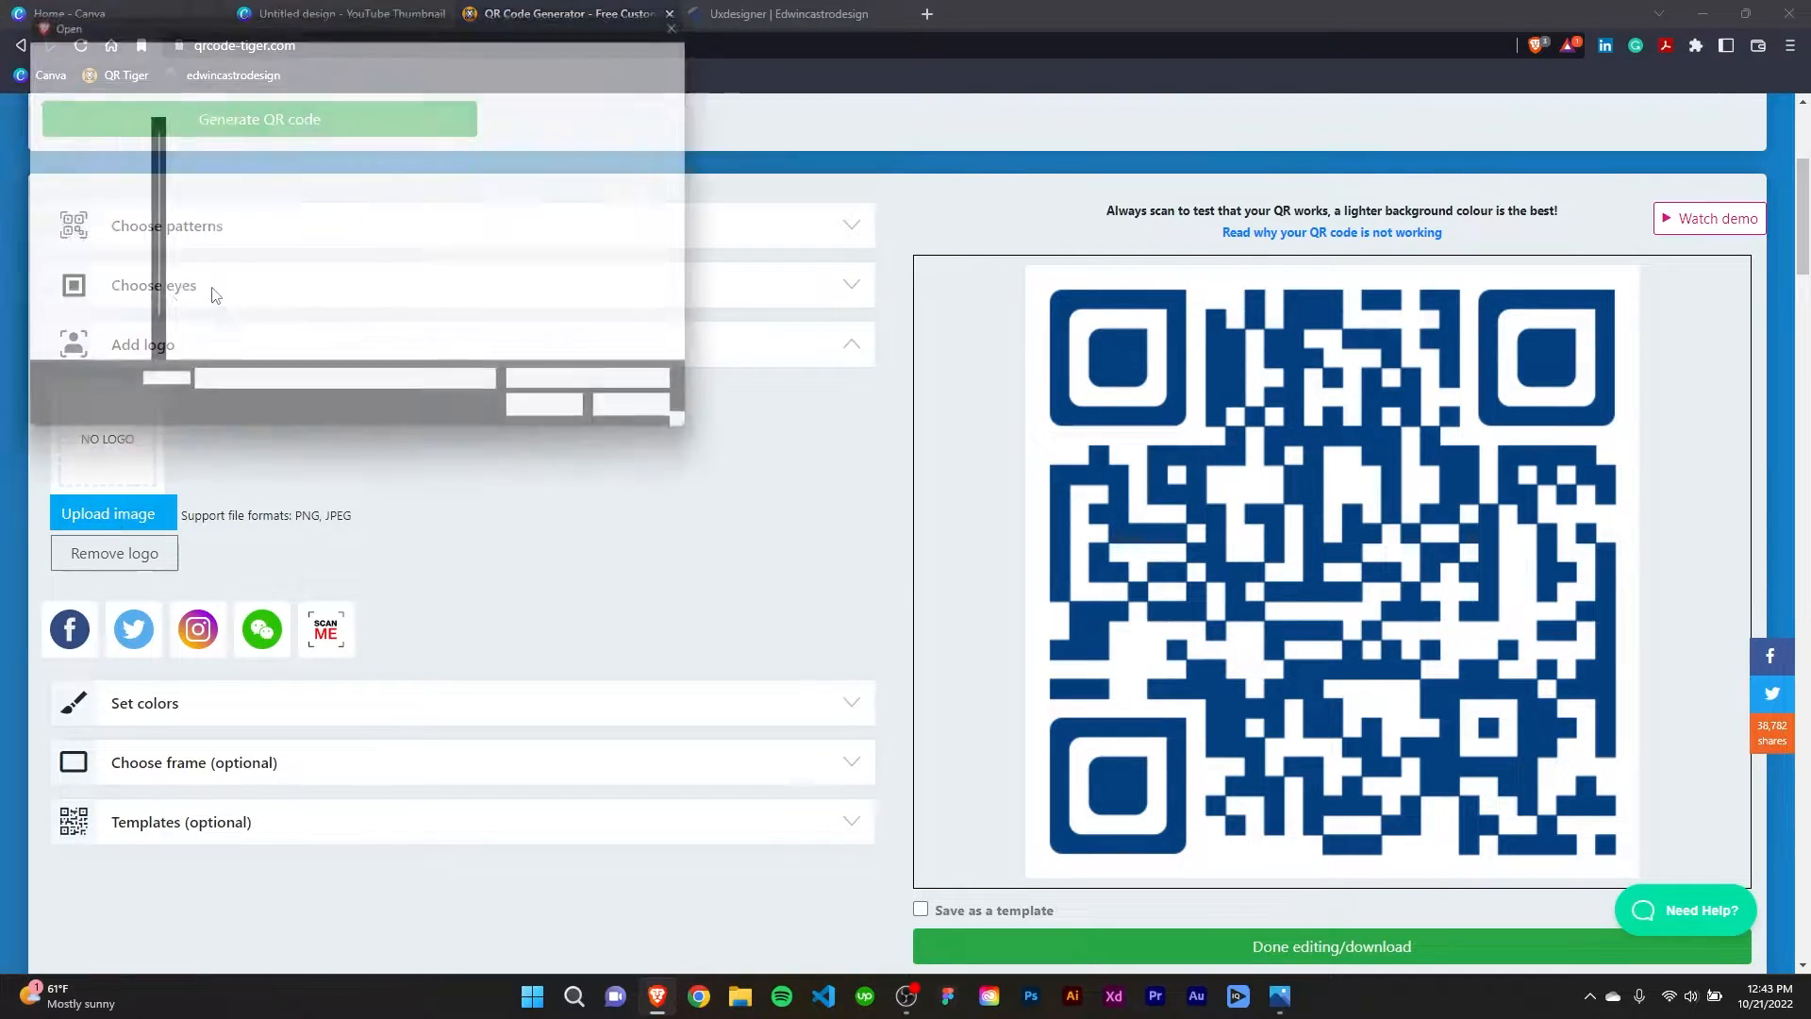
{"action": "left_click", "coordinate": [210, 156]}
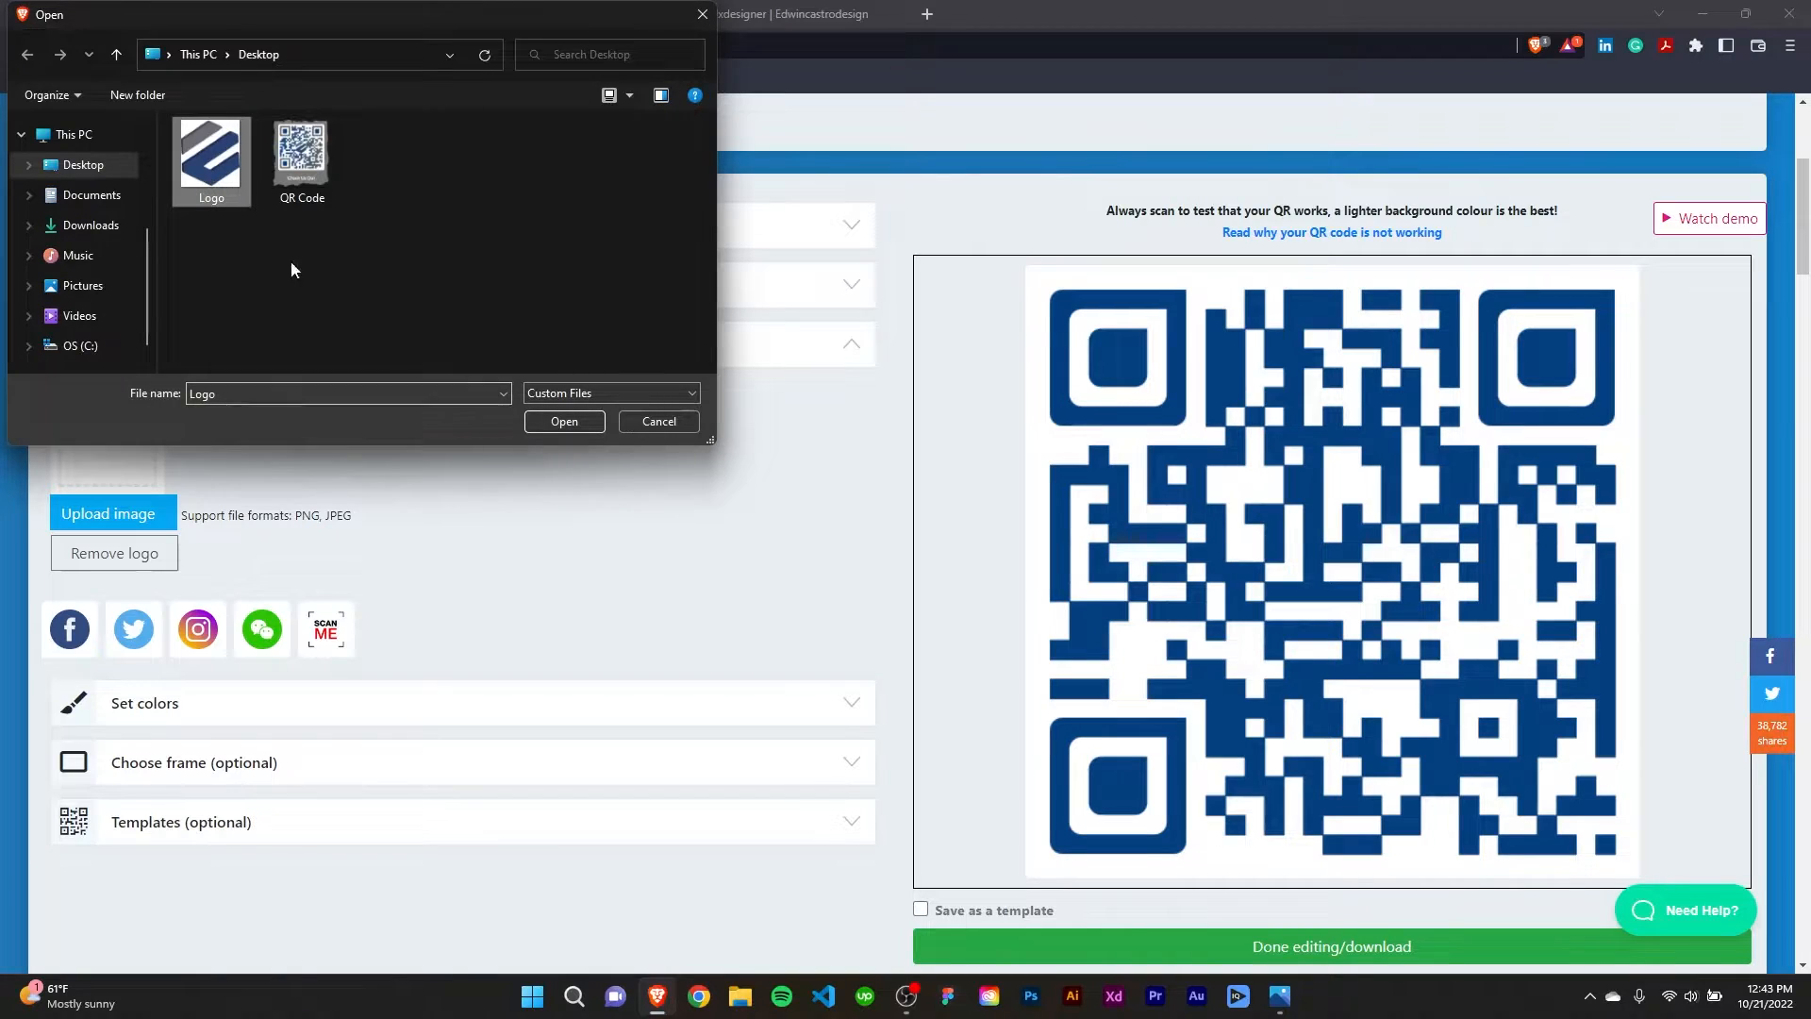
{"action": "left_click", "coordinate": [563, 421]}
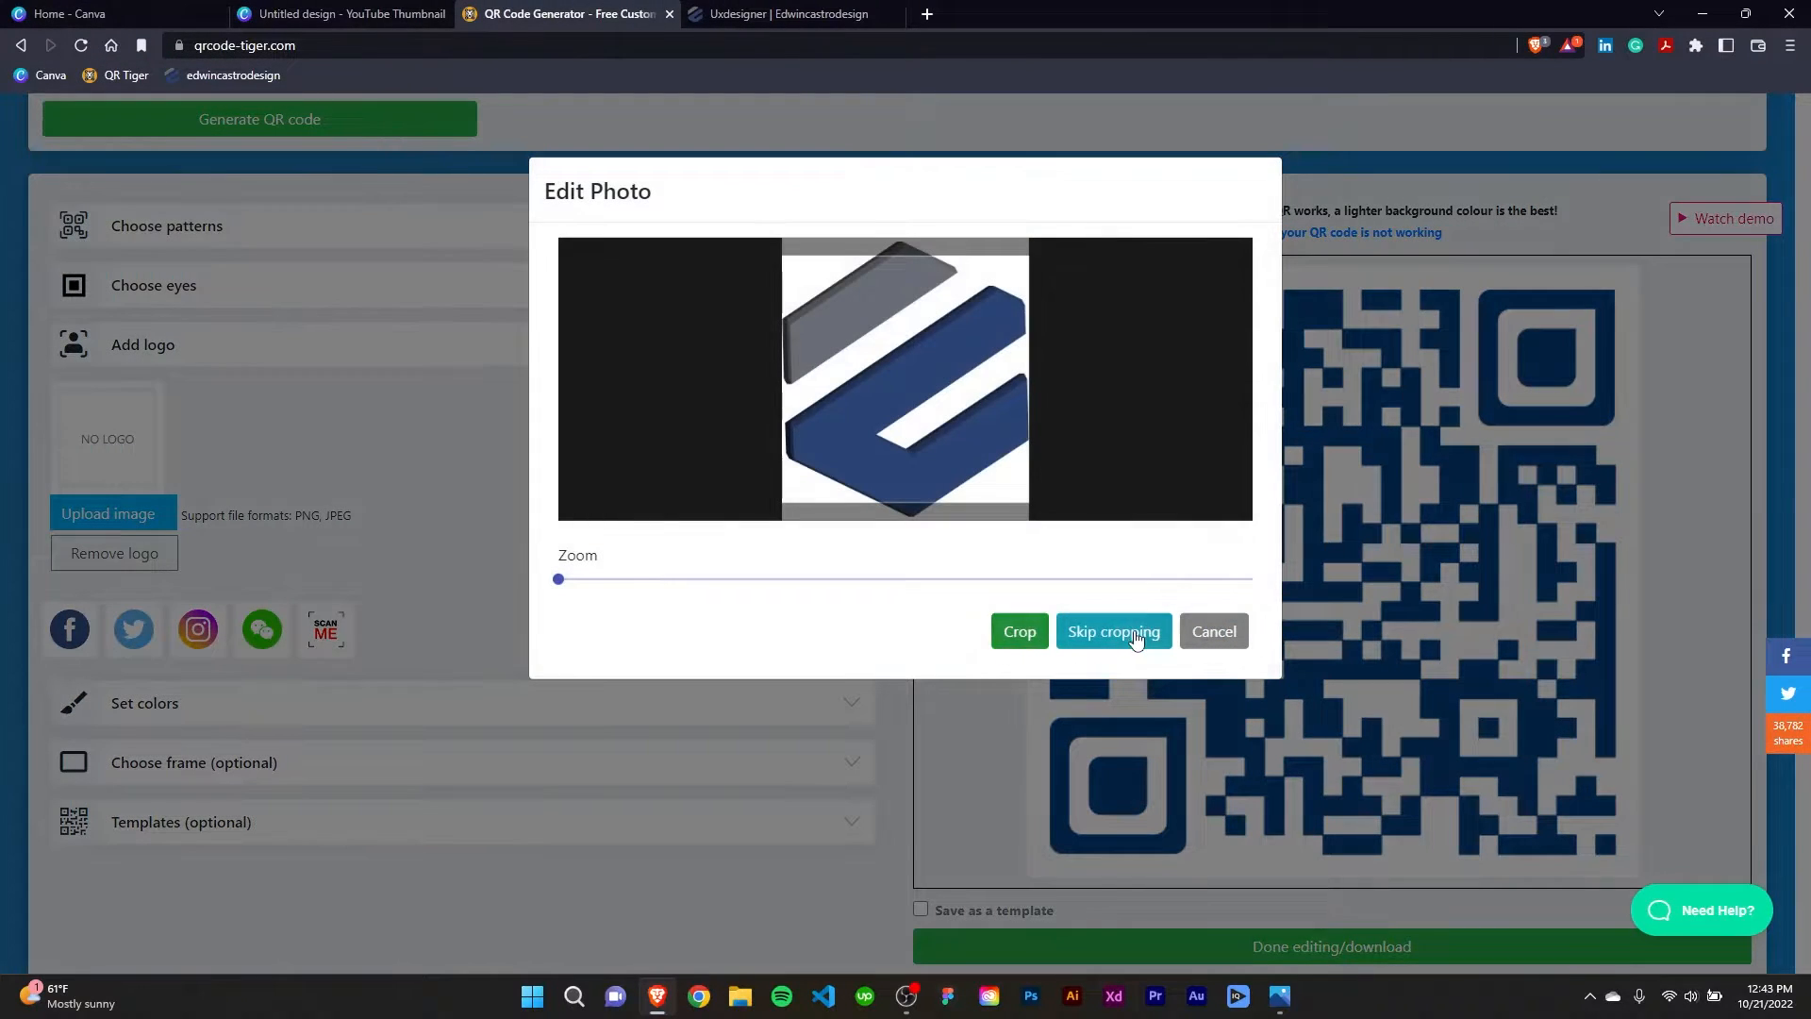
{"action": "left_click", "coordinate": [1117, 634]}
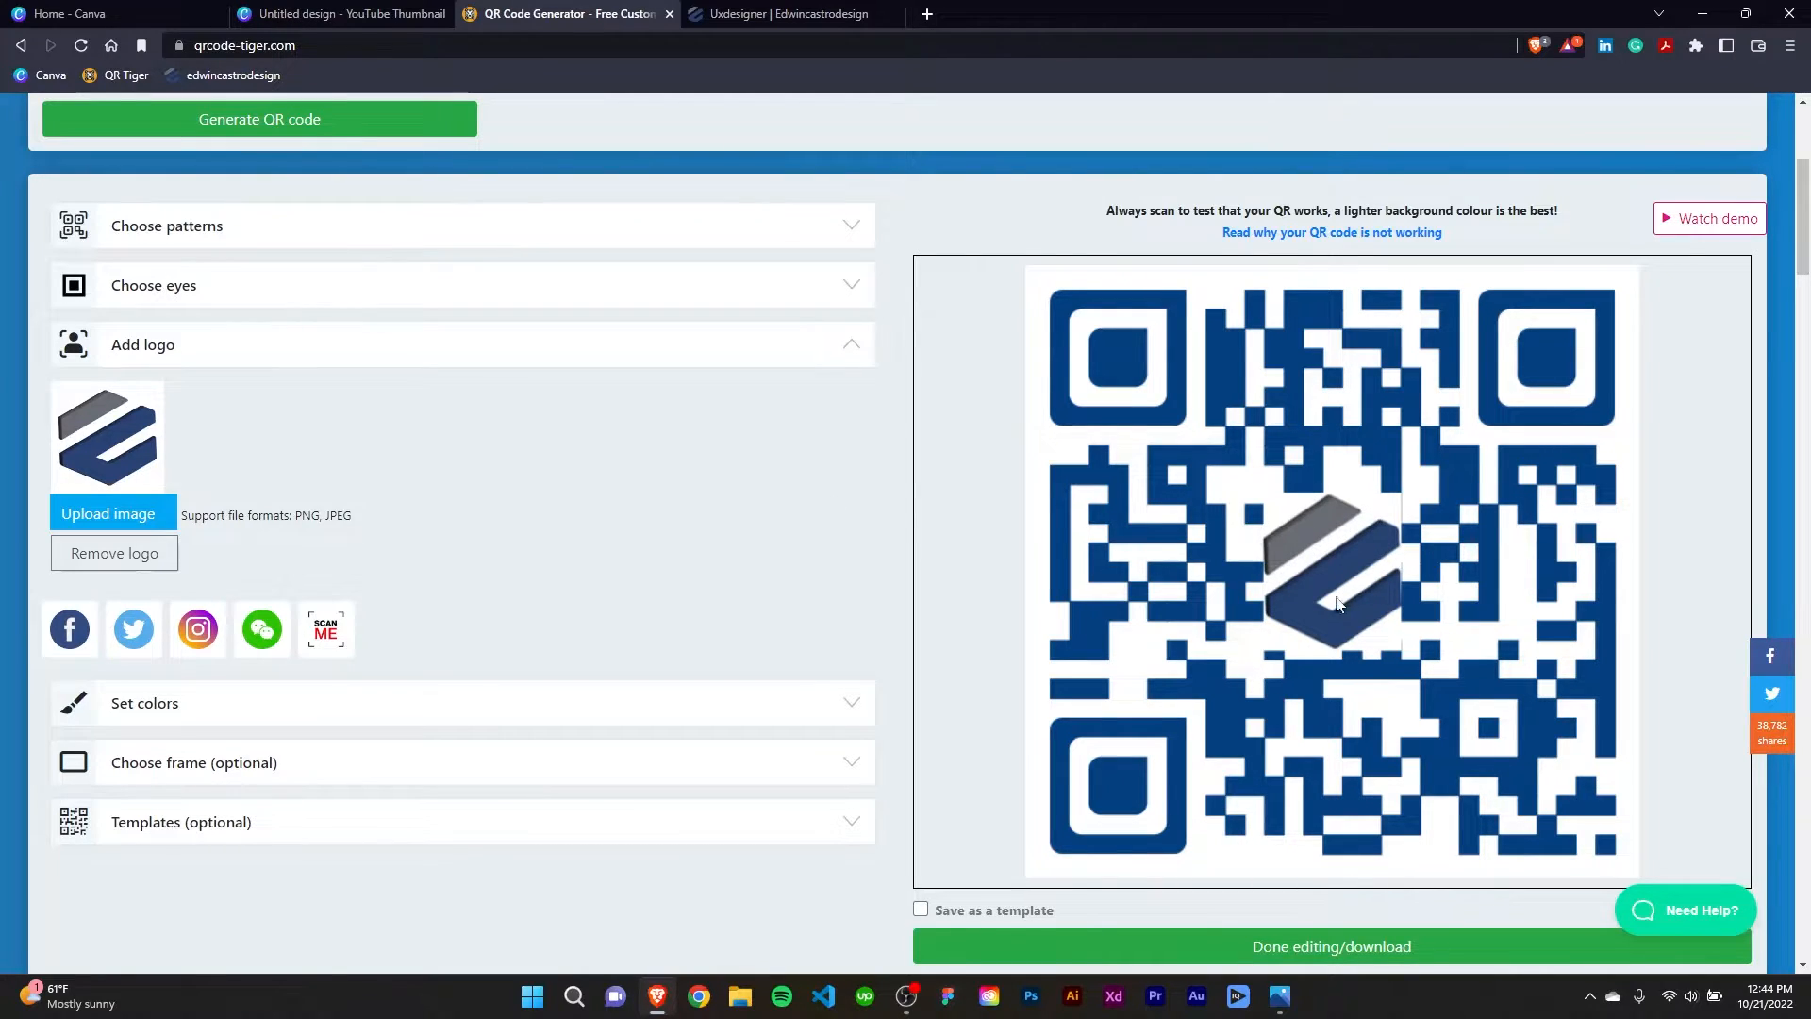
{"action": "left_click", "coordinate": [852, 347]}
Color the QR code with a radial color gradient and enable a custom eye color.
{"action": "left_click", "coordinate": [563, 419]}
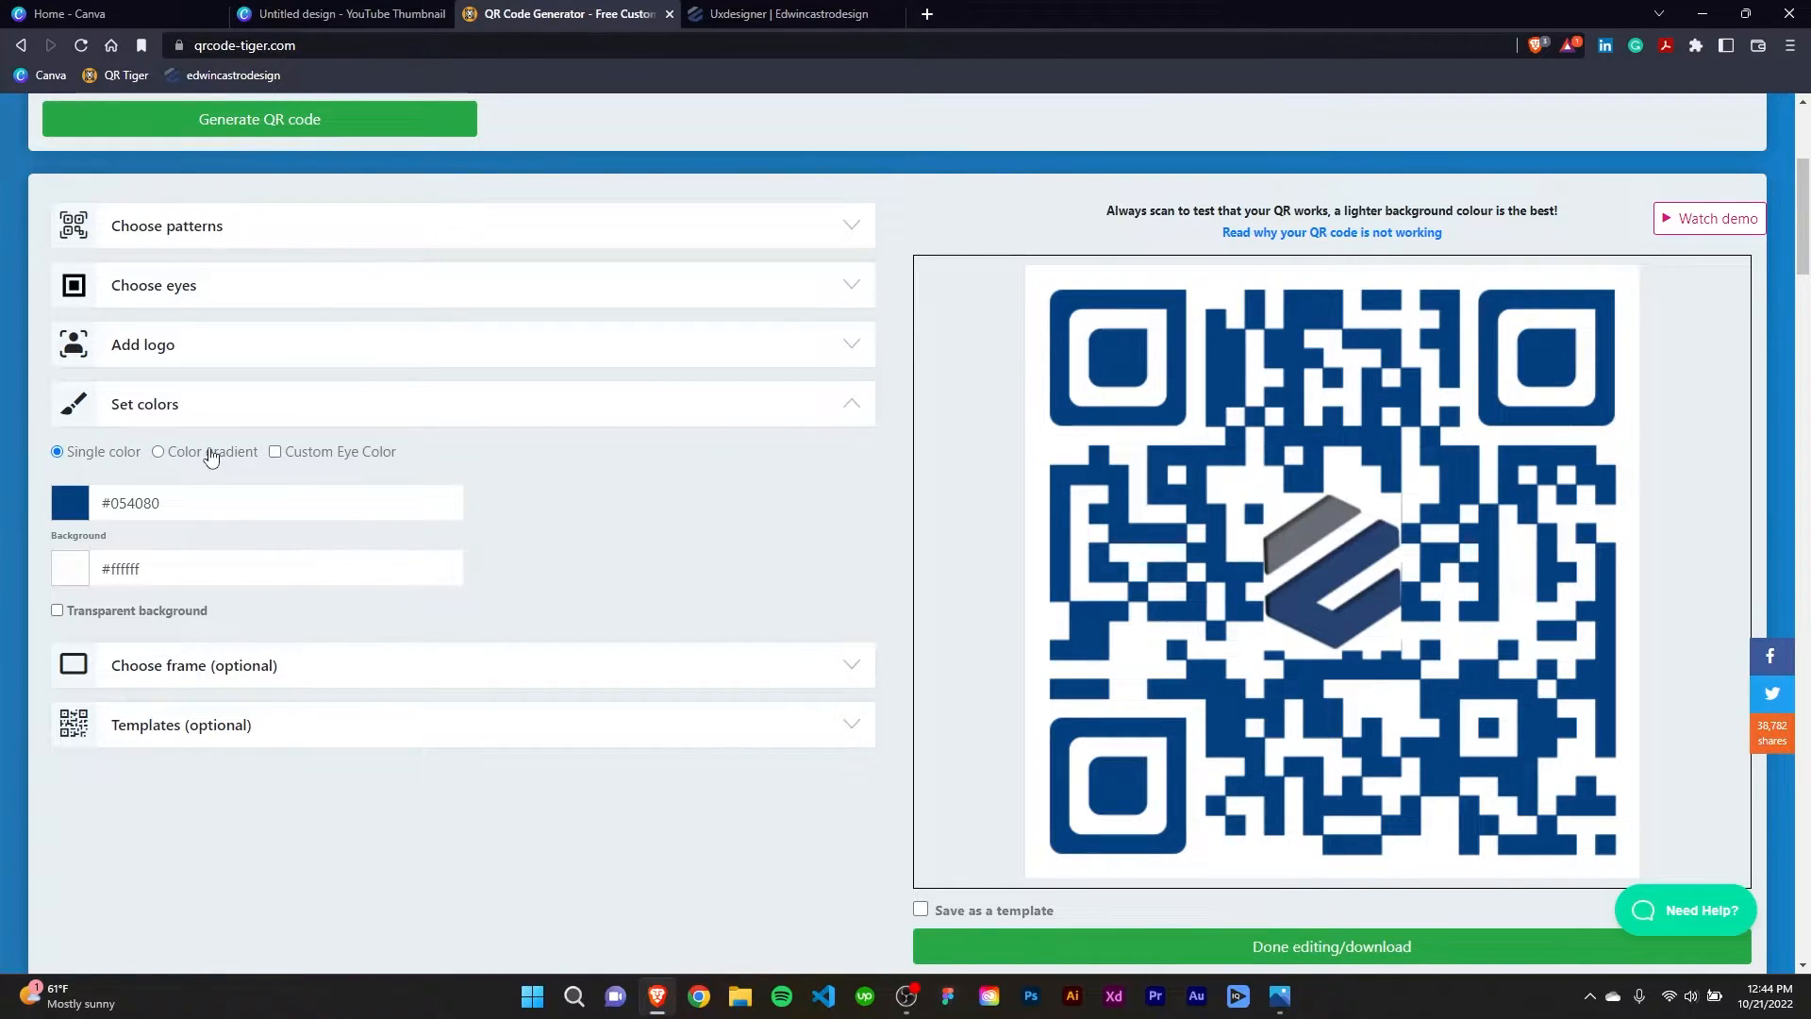
{"action": "left_click", "coordinate": [161, 452]}
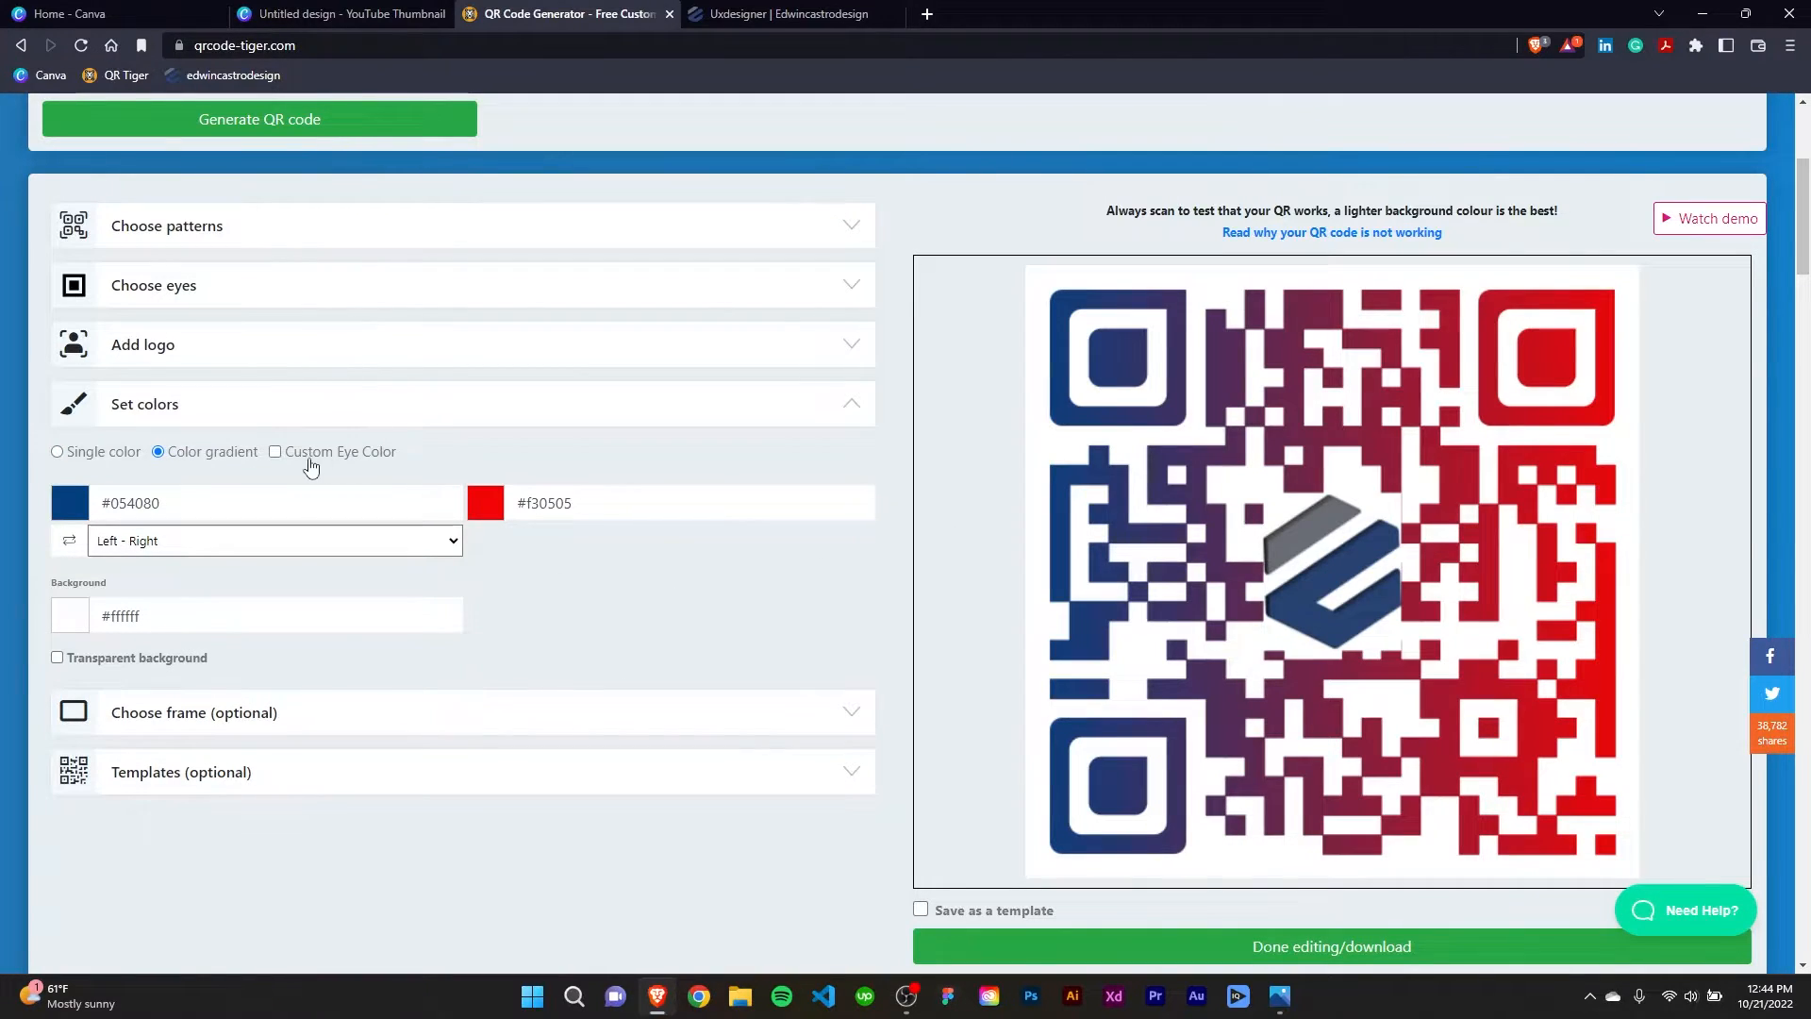
{"action": "left_click", "coordinate": [311, 453]}
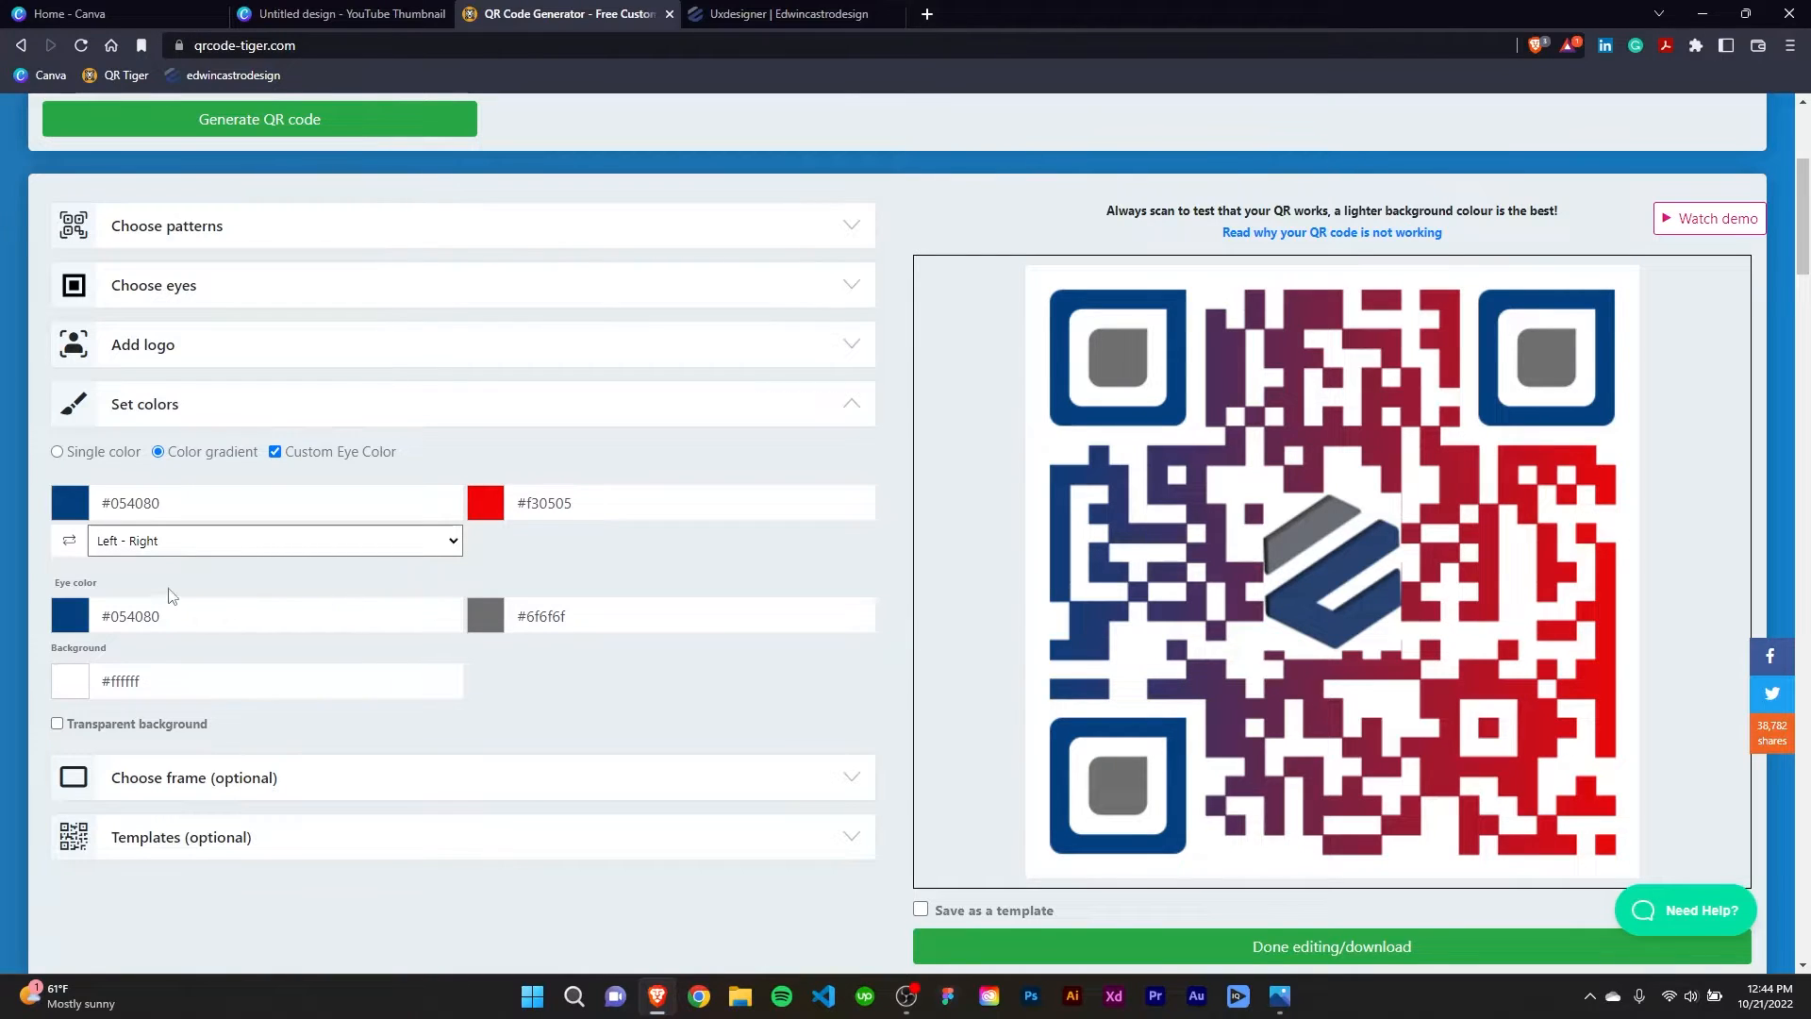
{"action": "left_click", "coordinate": [456, 545]}
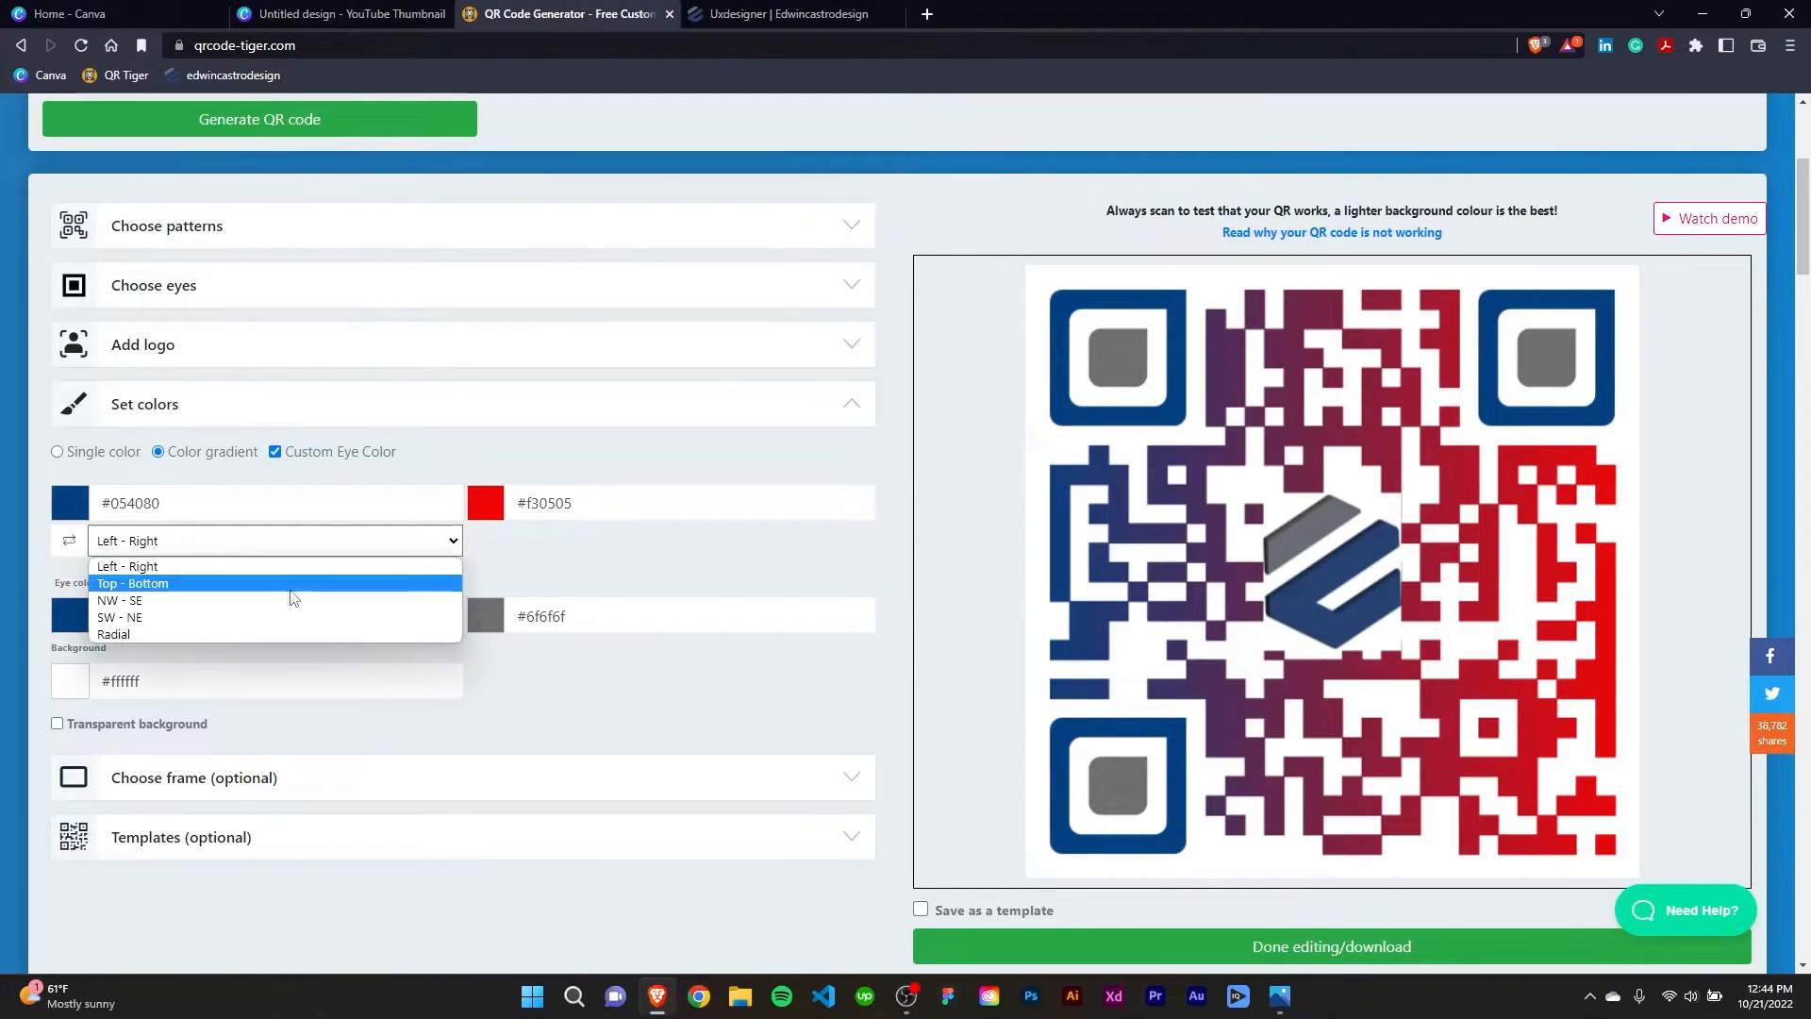
{"action": "left_click", "coordinate": [207, 628]}
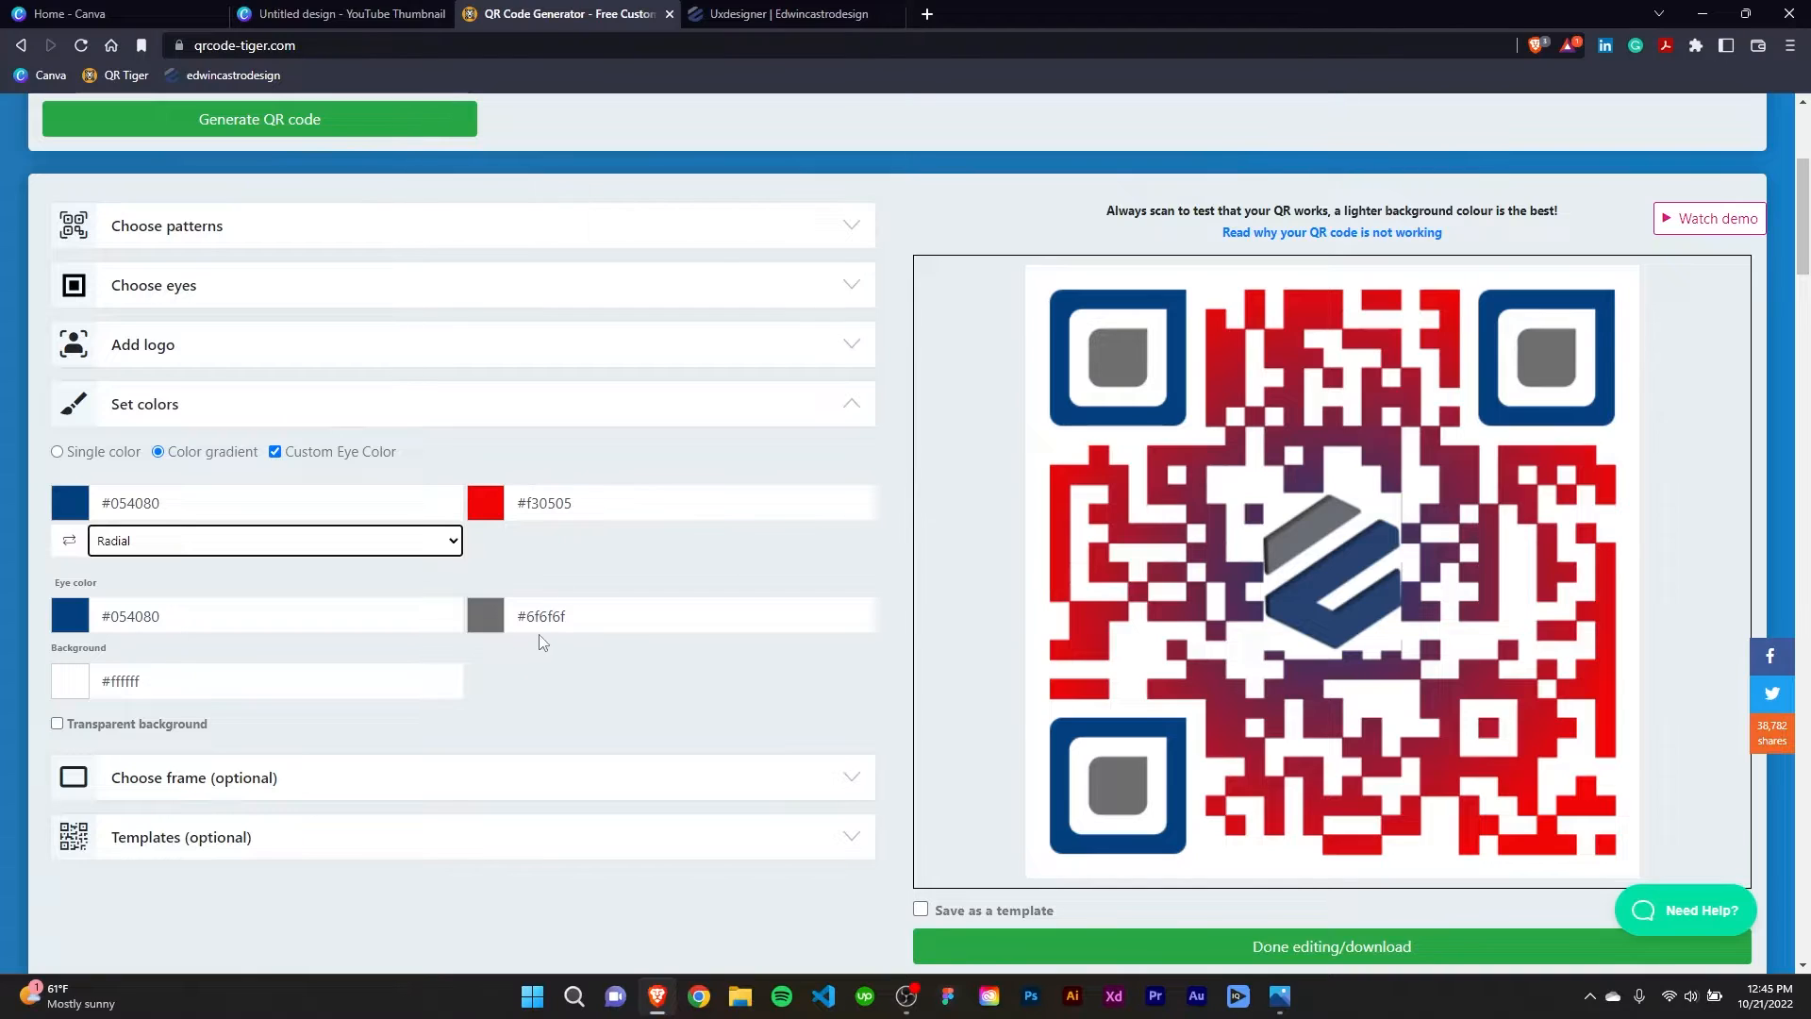
Copy the gray eye color's hex value and set the gradient's second color to #6f6f6f.
{"action": "left_click_drag", "start_coordinate": [572, 616], "coordinate": [526, 620]}
{"action": "key", "text": "ctrl+c"}
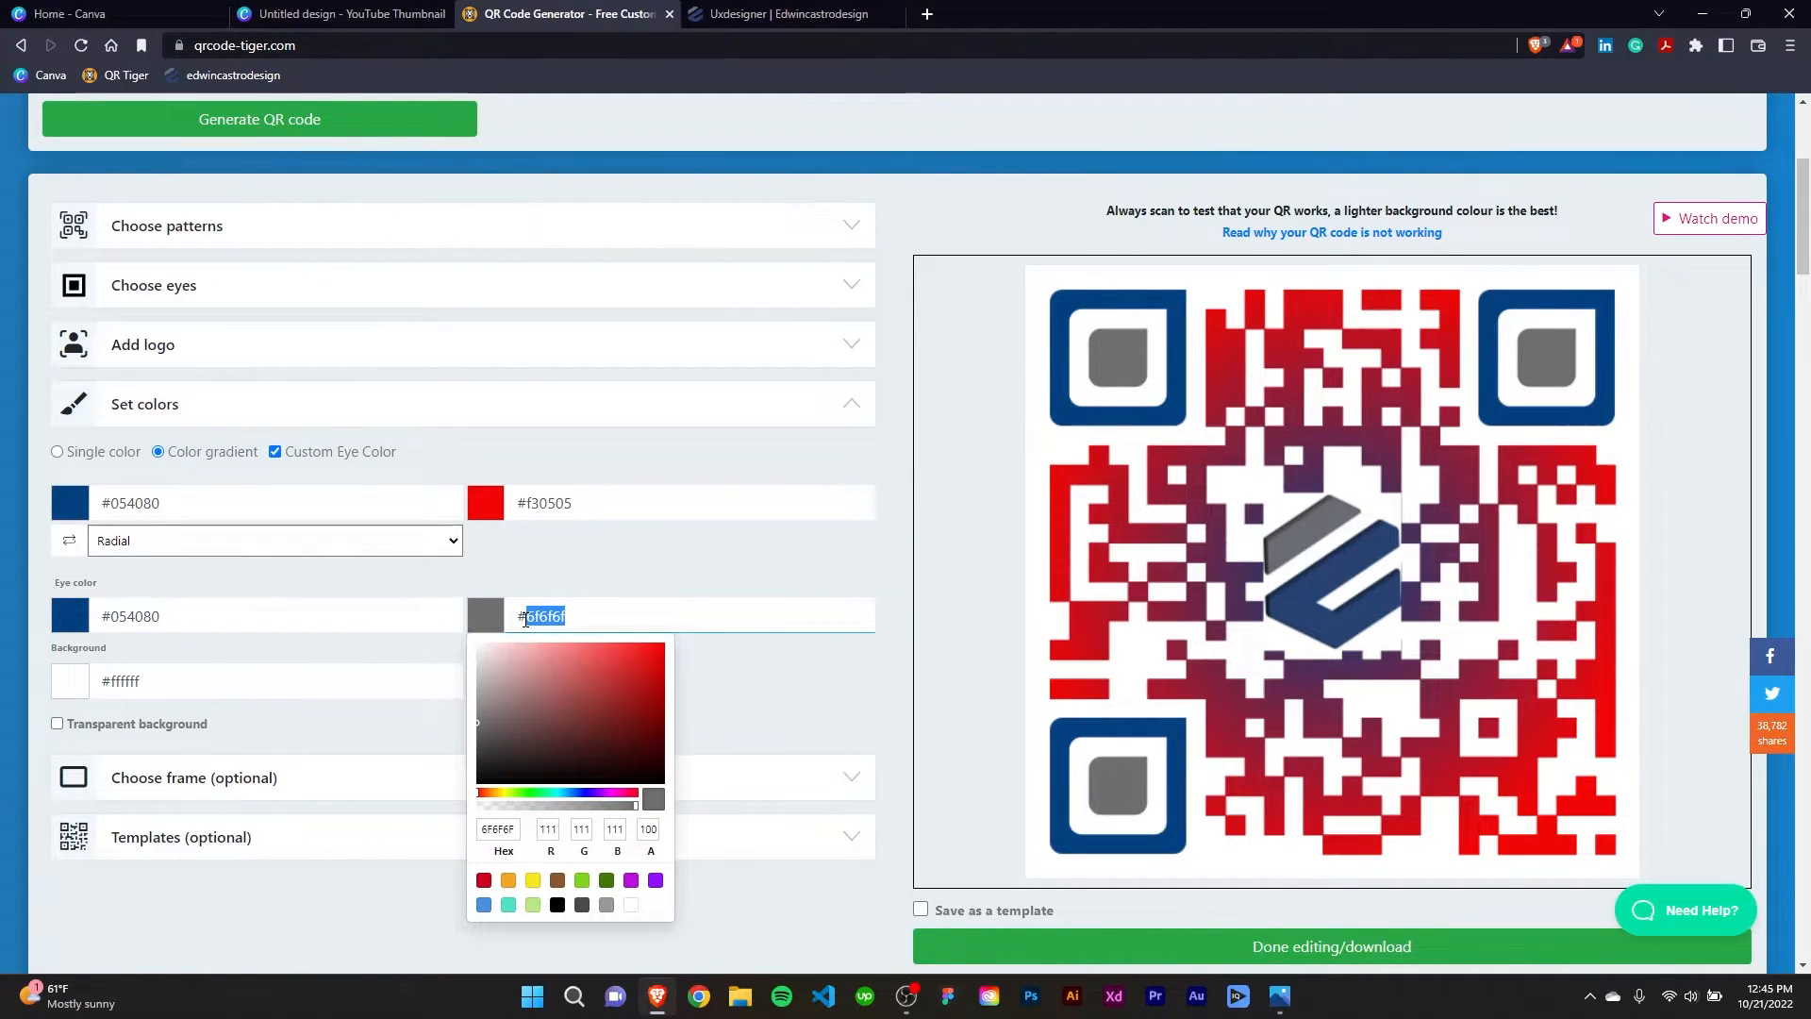
{"action": "left_click", "coordinate": [485, 503]}
{"action": "left_click_drag", "start_coordinate": [481, 716], "coordinate": [528, 724]}
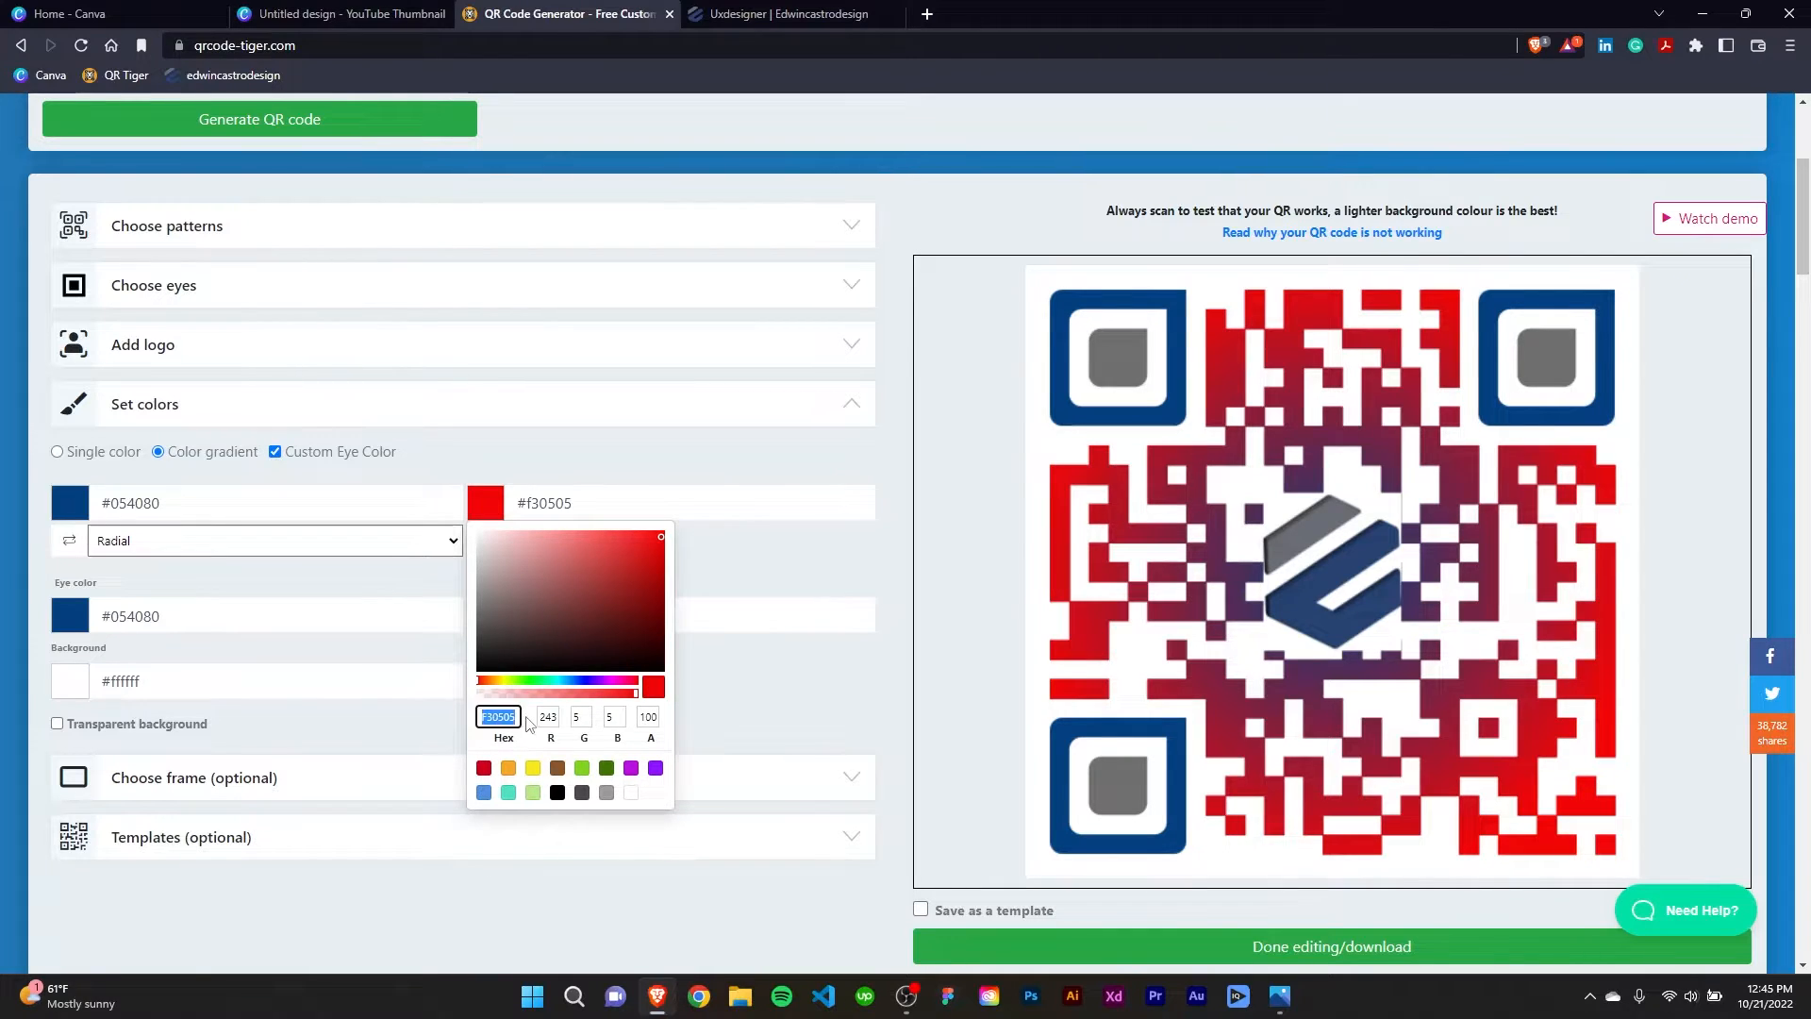
{"action": "key", "text": "ctrl+v"}
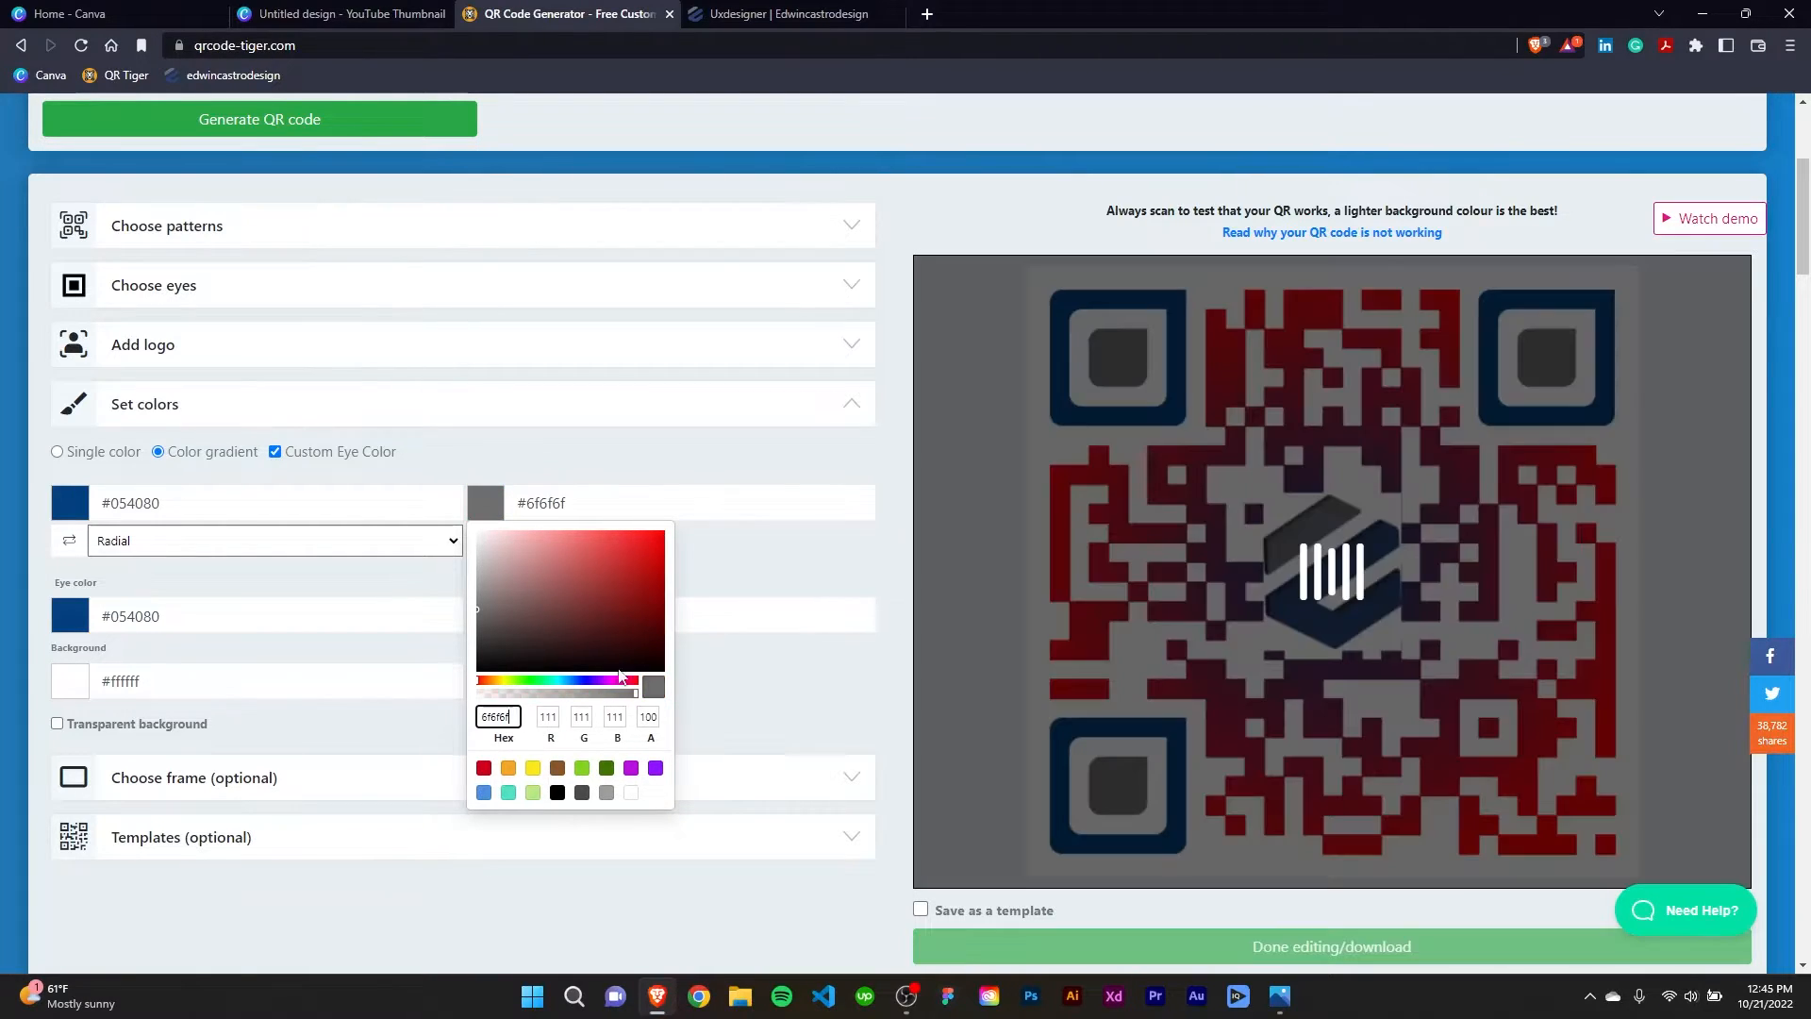
{"action": "left_click", "coordinate": [771, 568]}
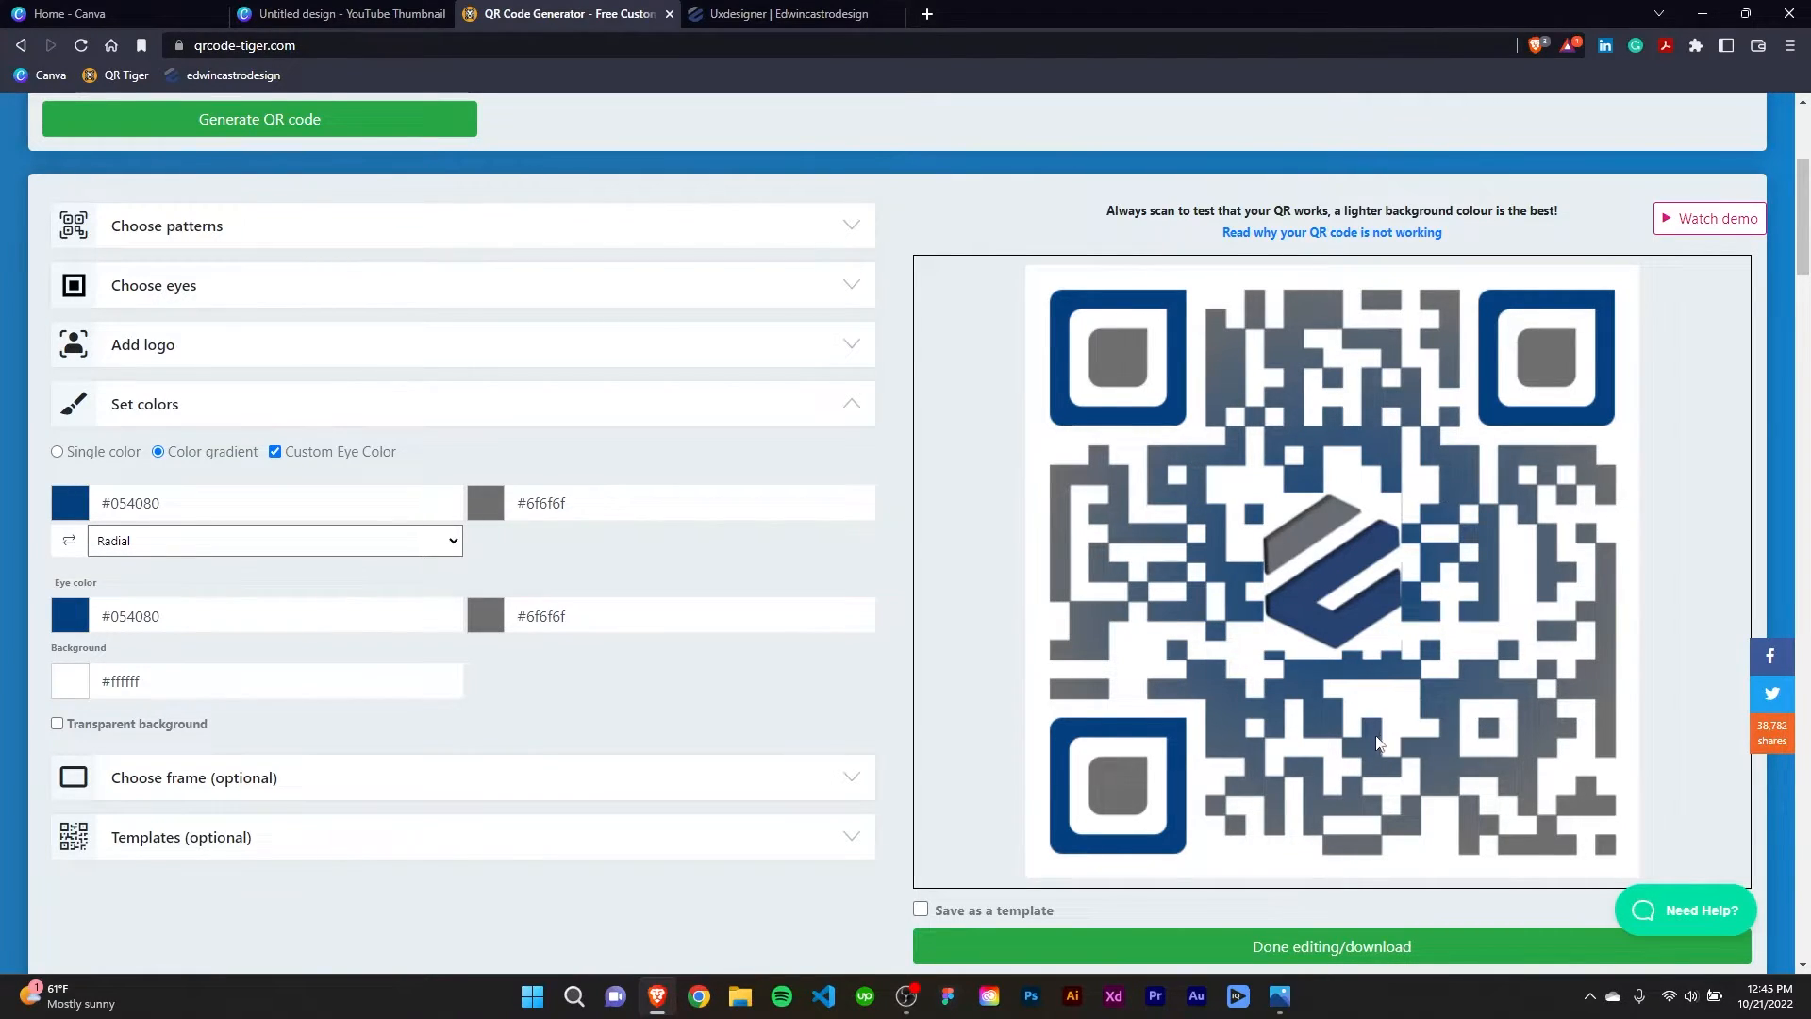
Try a transparent background for the QR code and restore the white background.
{"action": "left_click", "coordinate": [56, 723]}
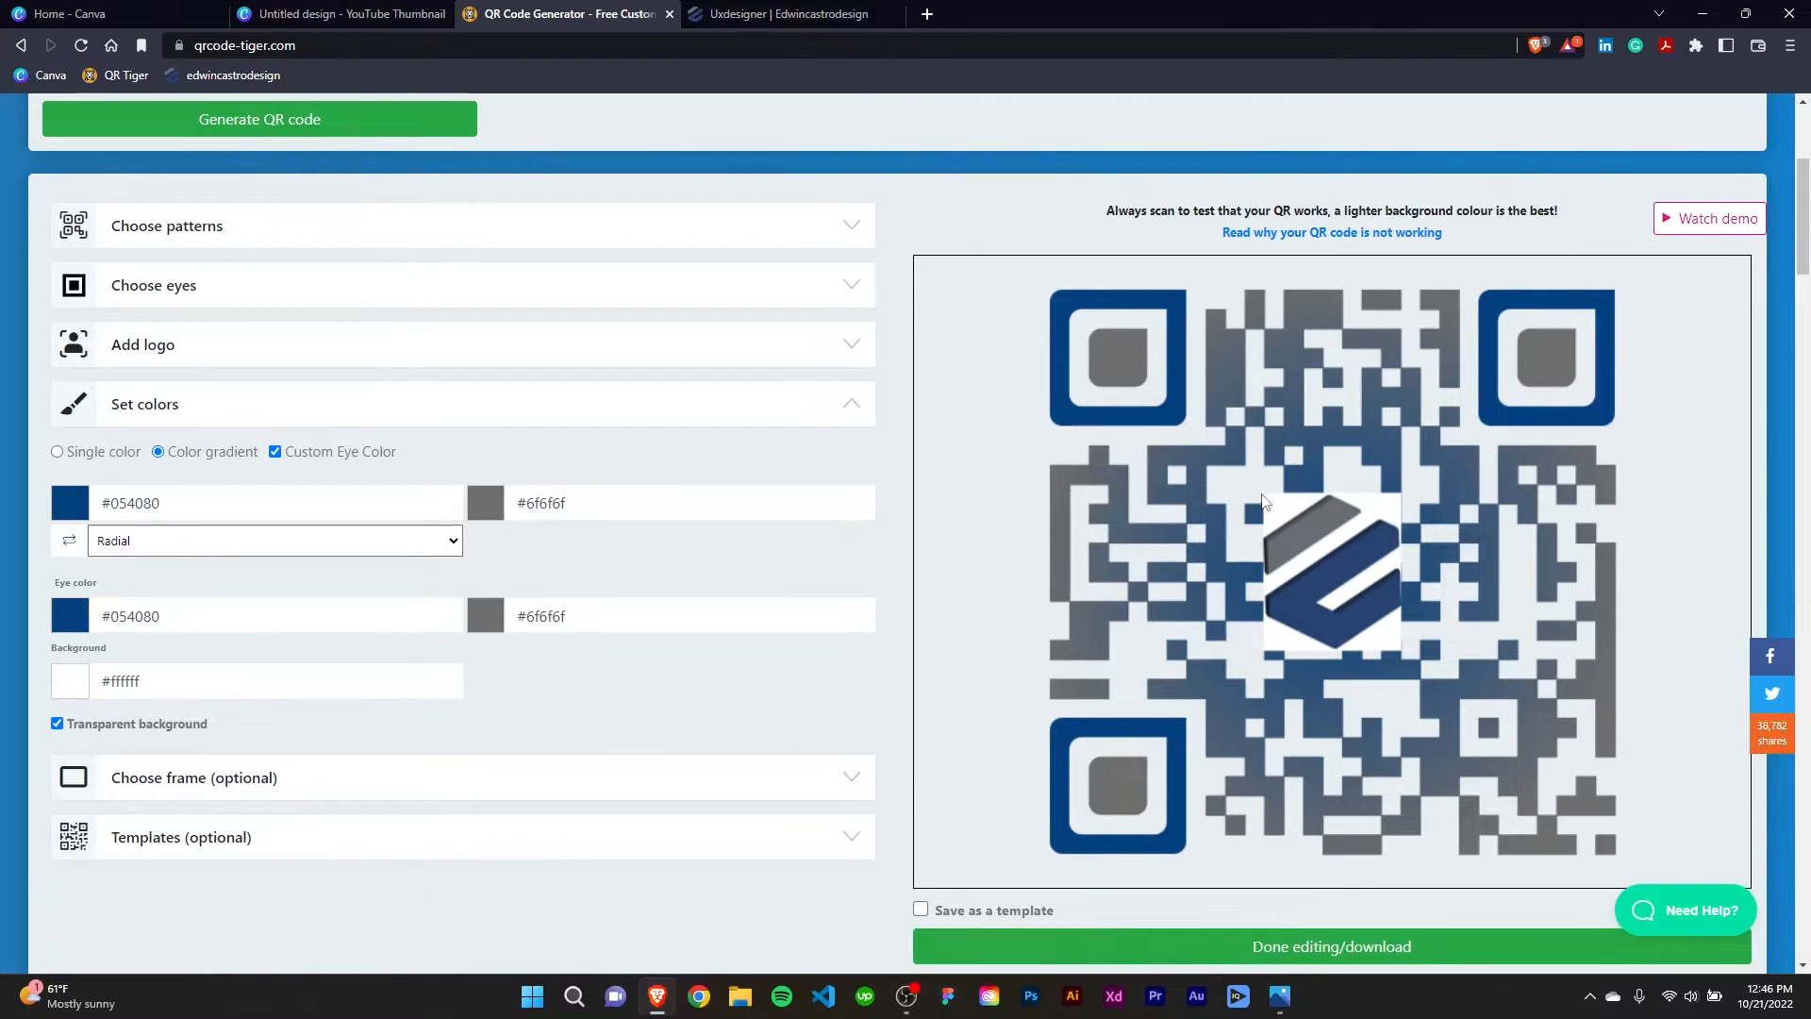
{"action": "left_click", "coordinate": [57, 724]}
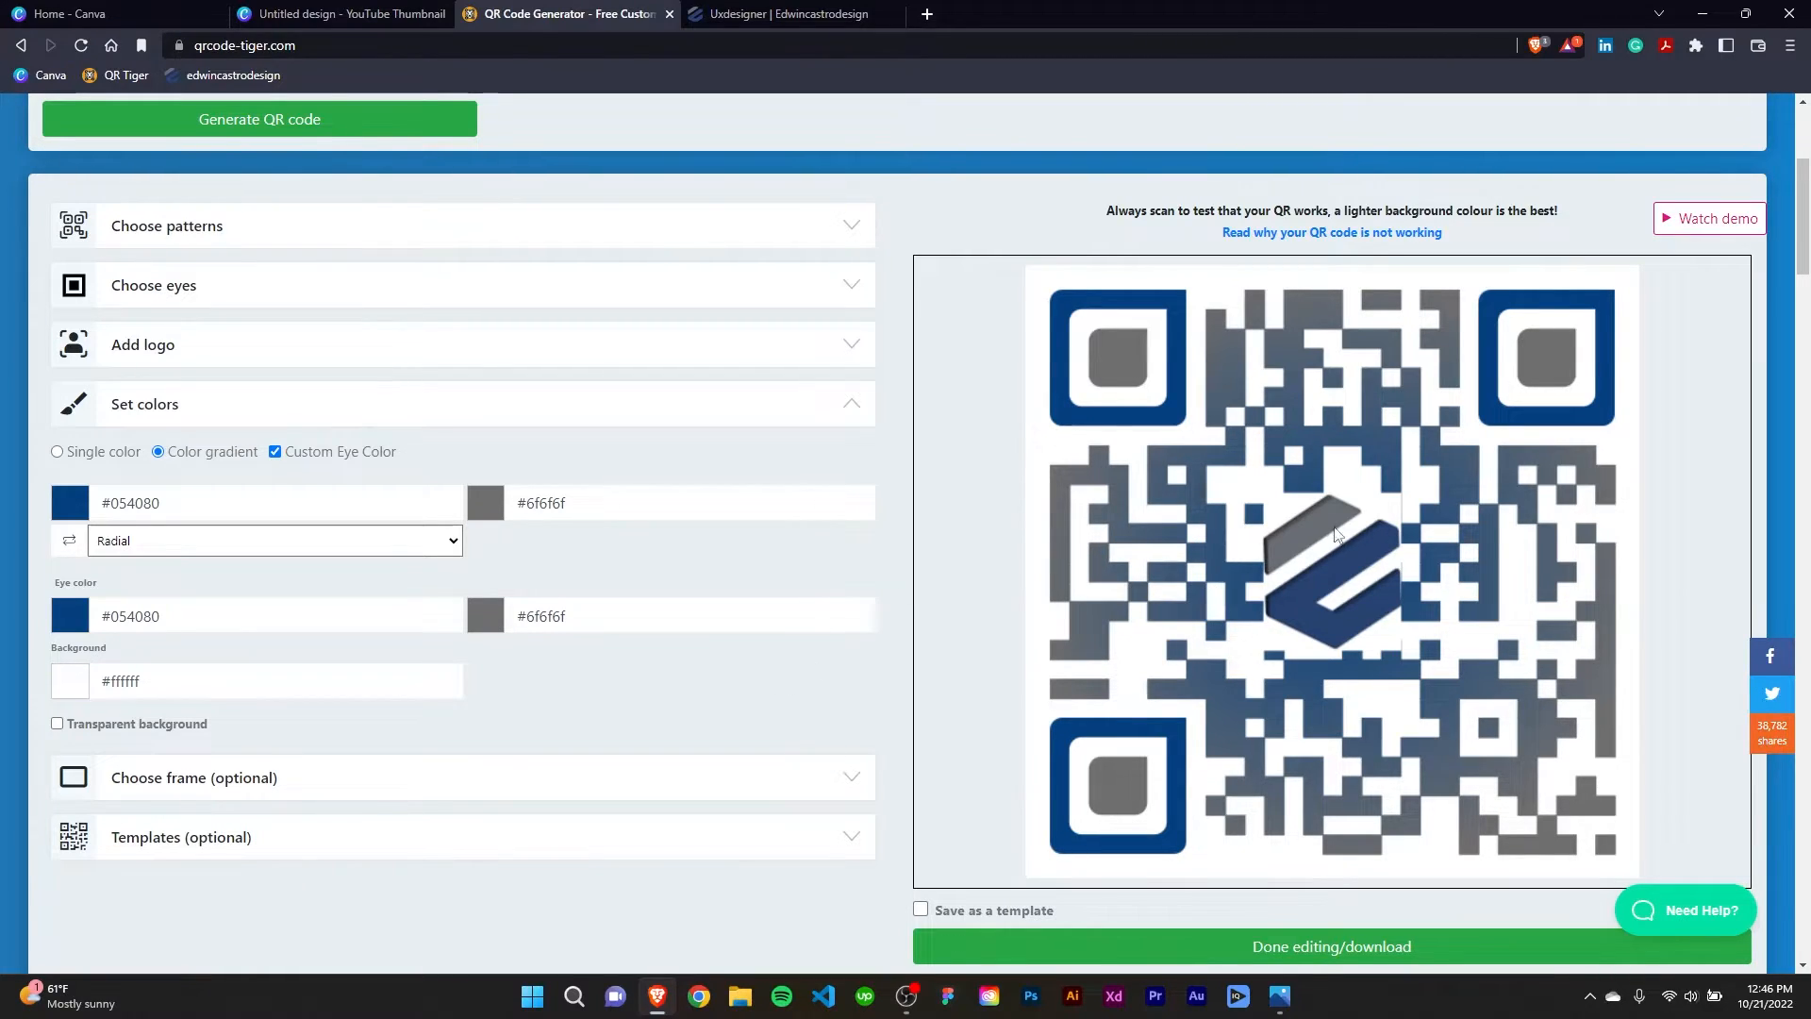
{"action": "left_click", "coordinate": [853, 411]}
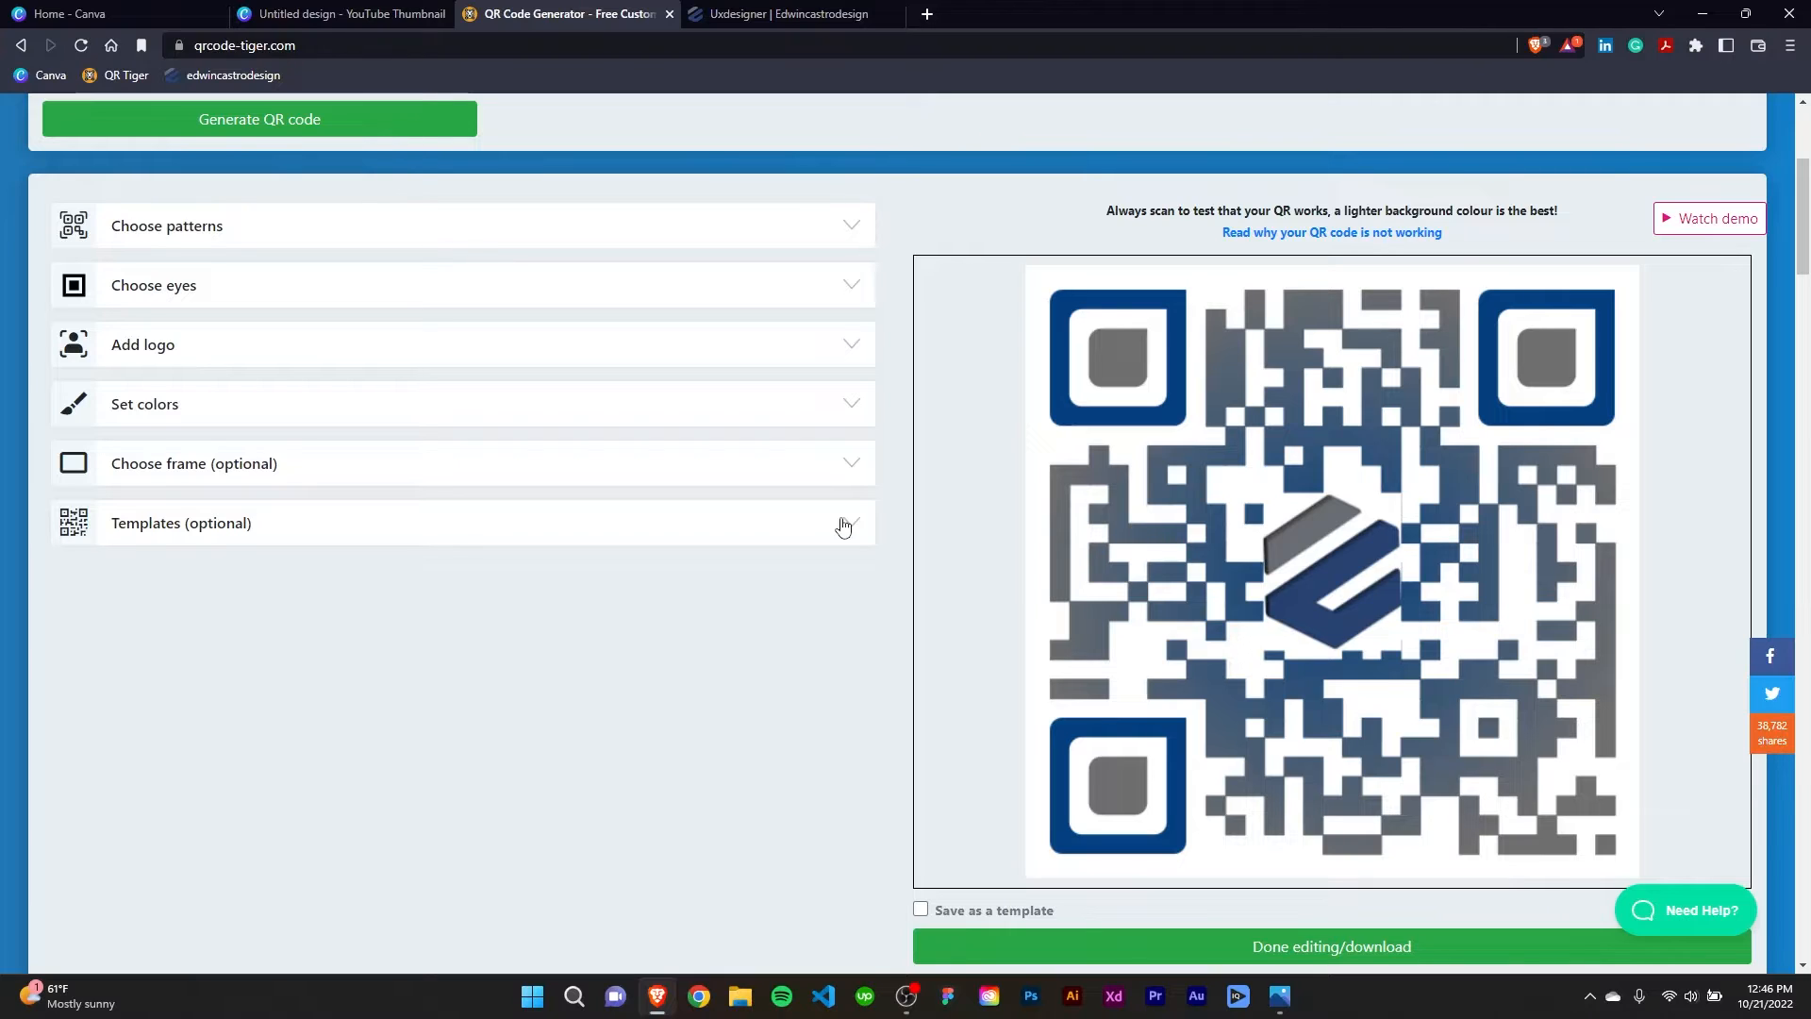
Compare the torn-edge and two-tone circular frames, and apply the torn-edge frame to the QR code.
{"action": "left_click", "coordinate": [846, 462]}
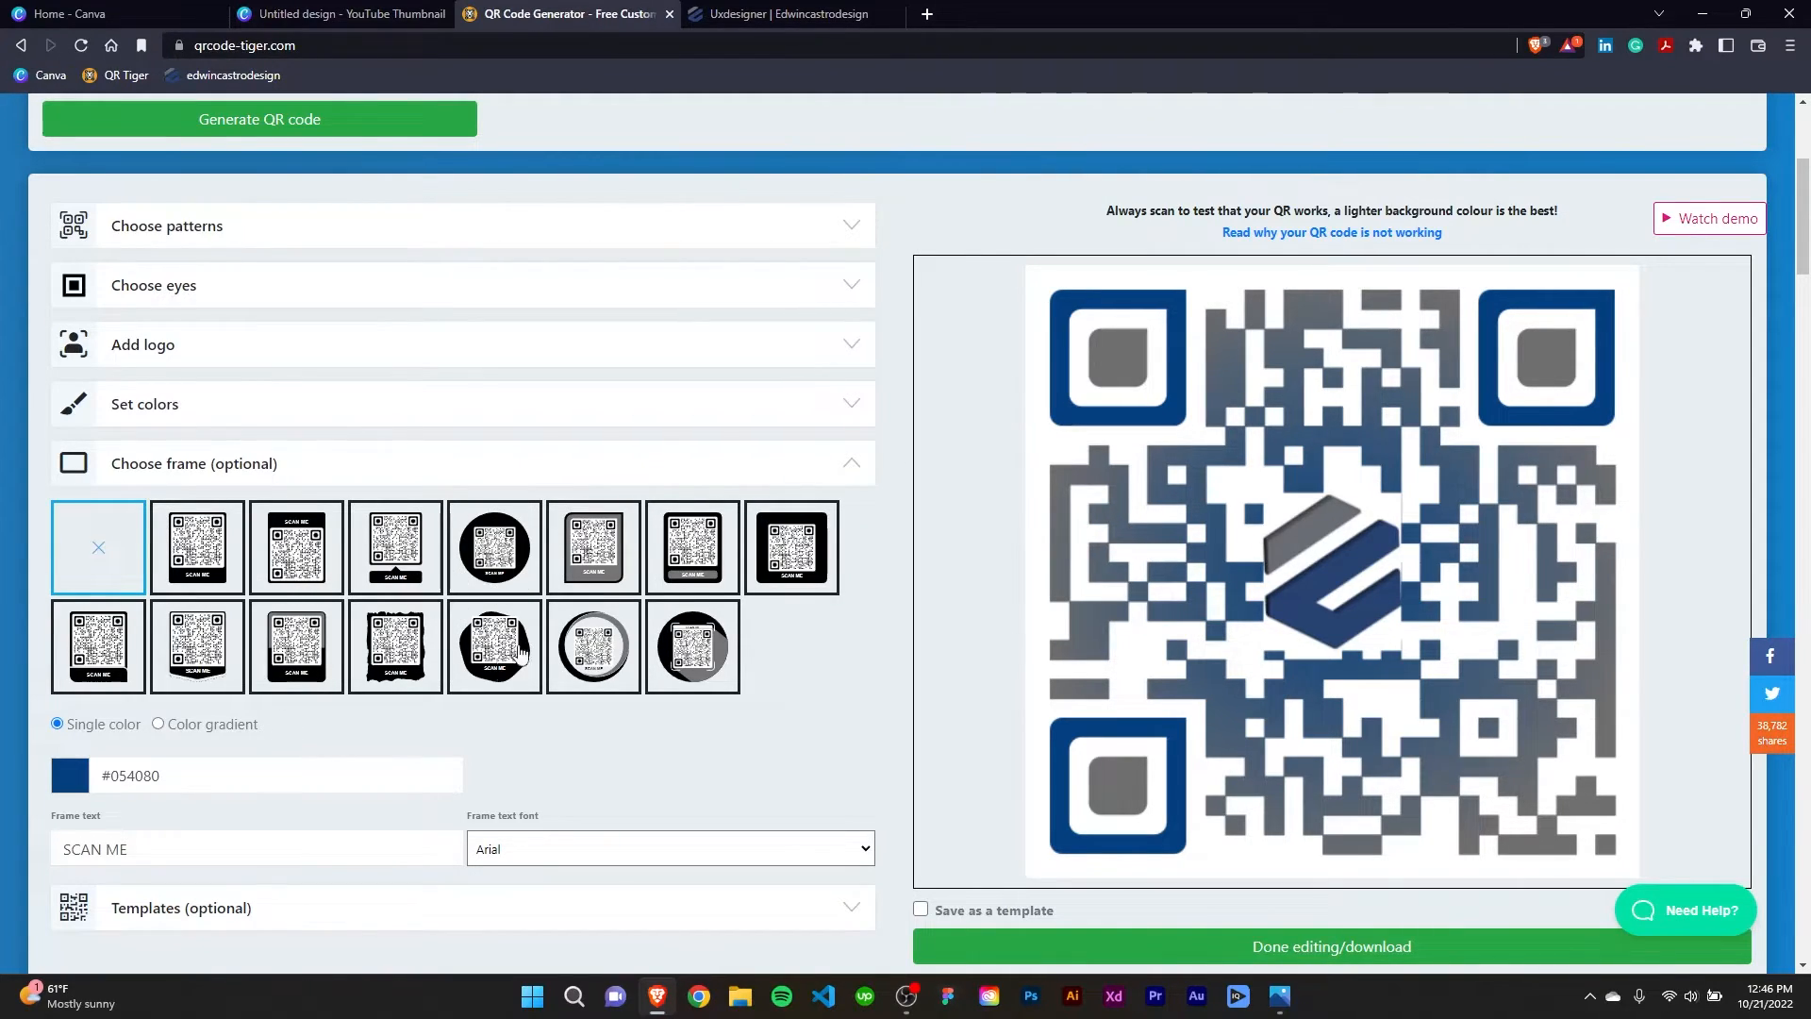
{"action": "left_click", "coordinate": [410, 660]}
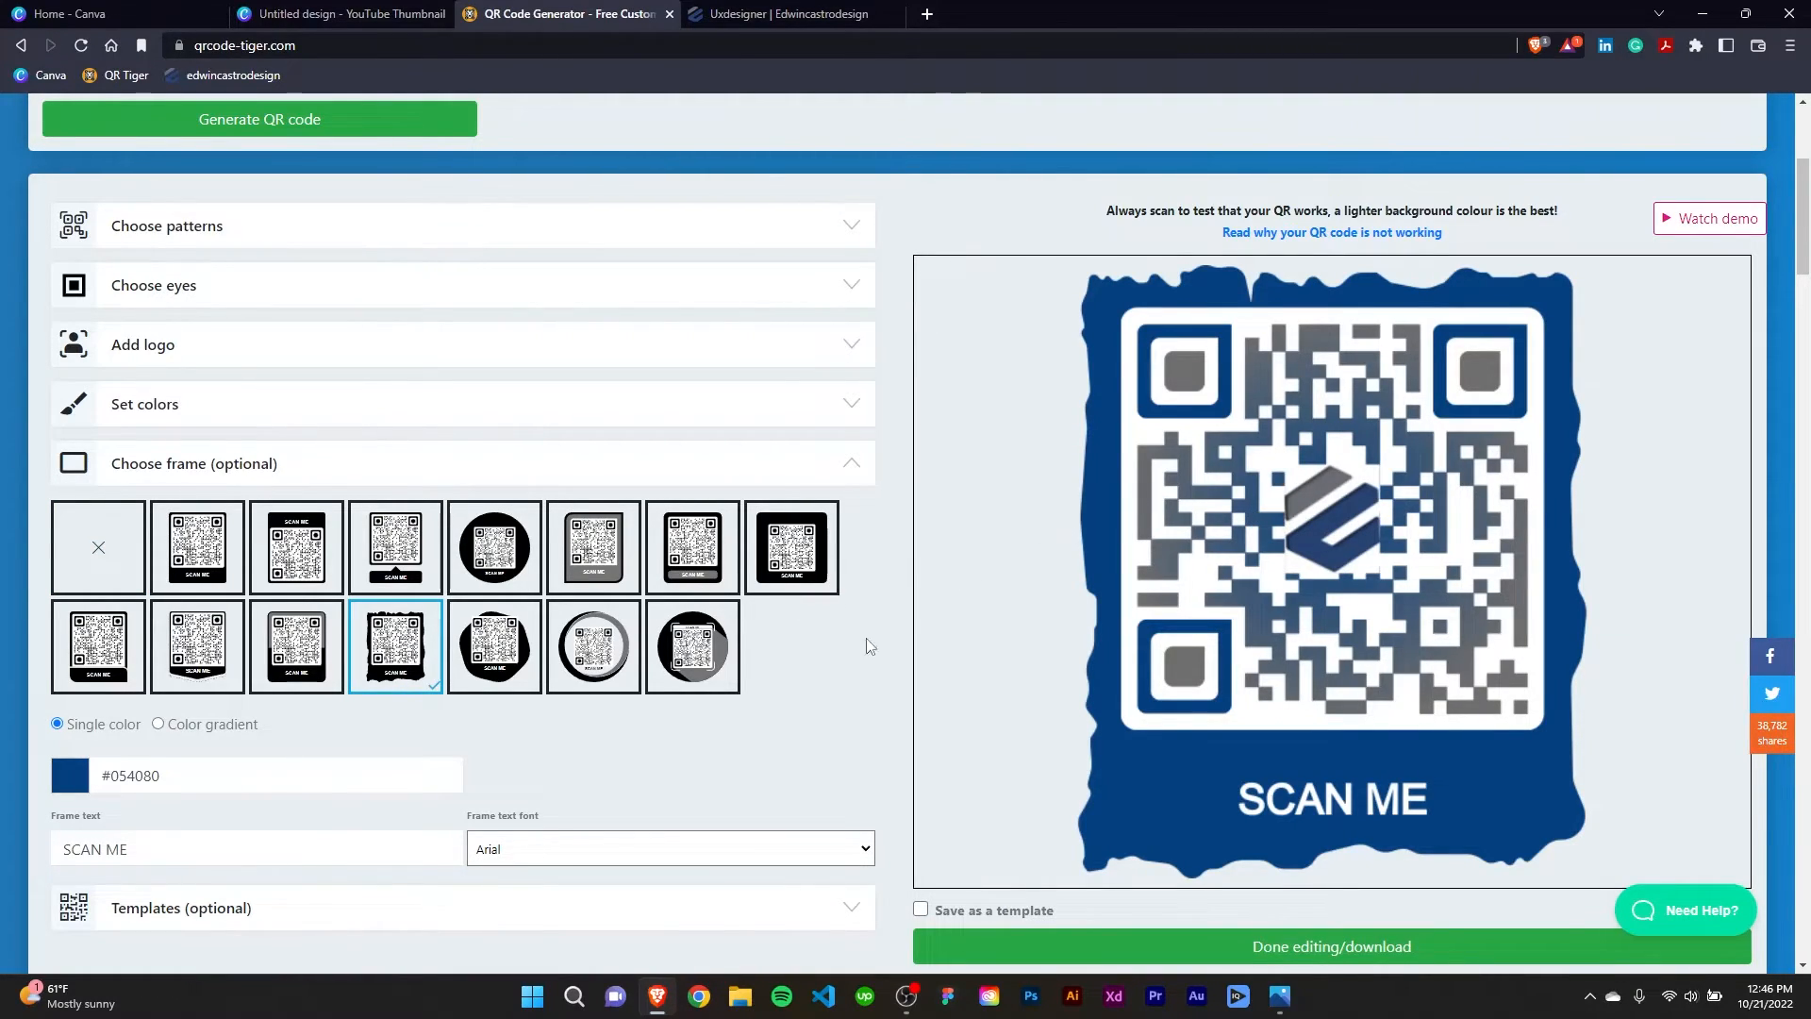
{"action": "left_click", "coordinate": [688, 656]}
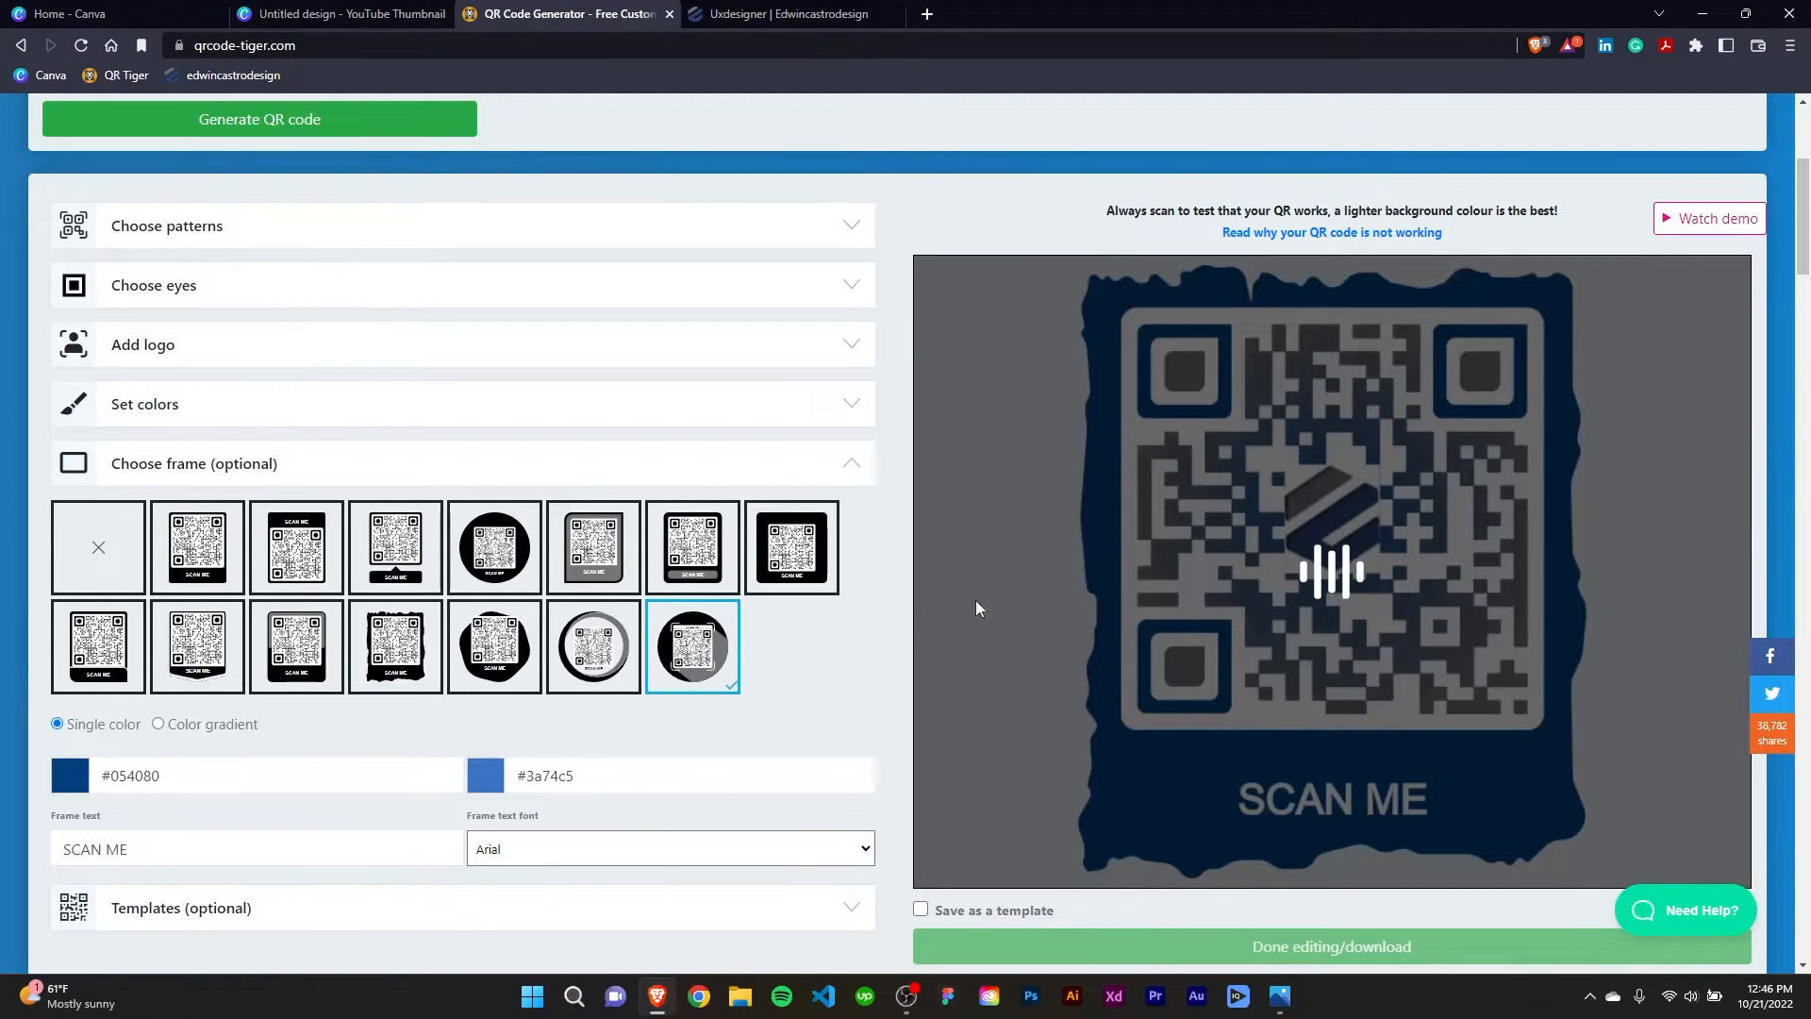
{"action": "left_click", "coordinate": [397, 668]}
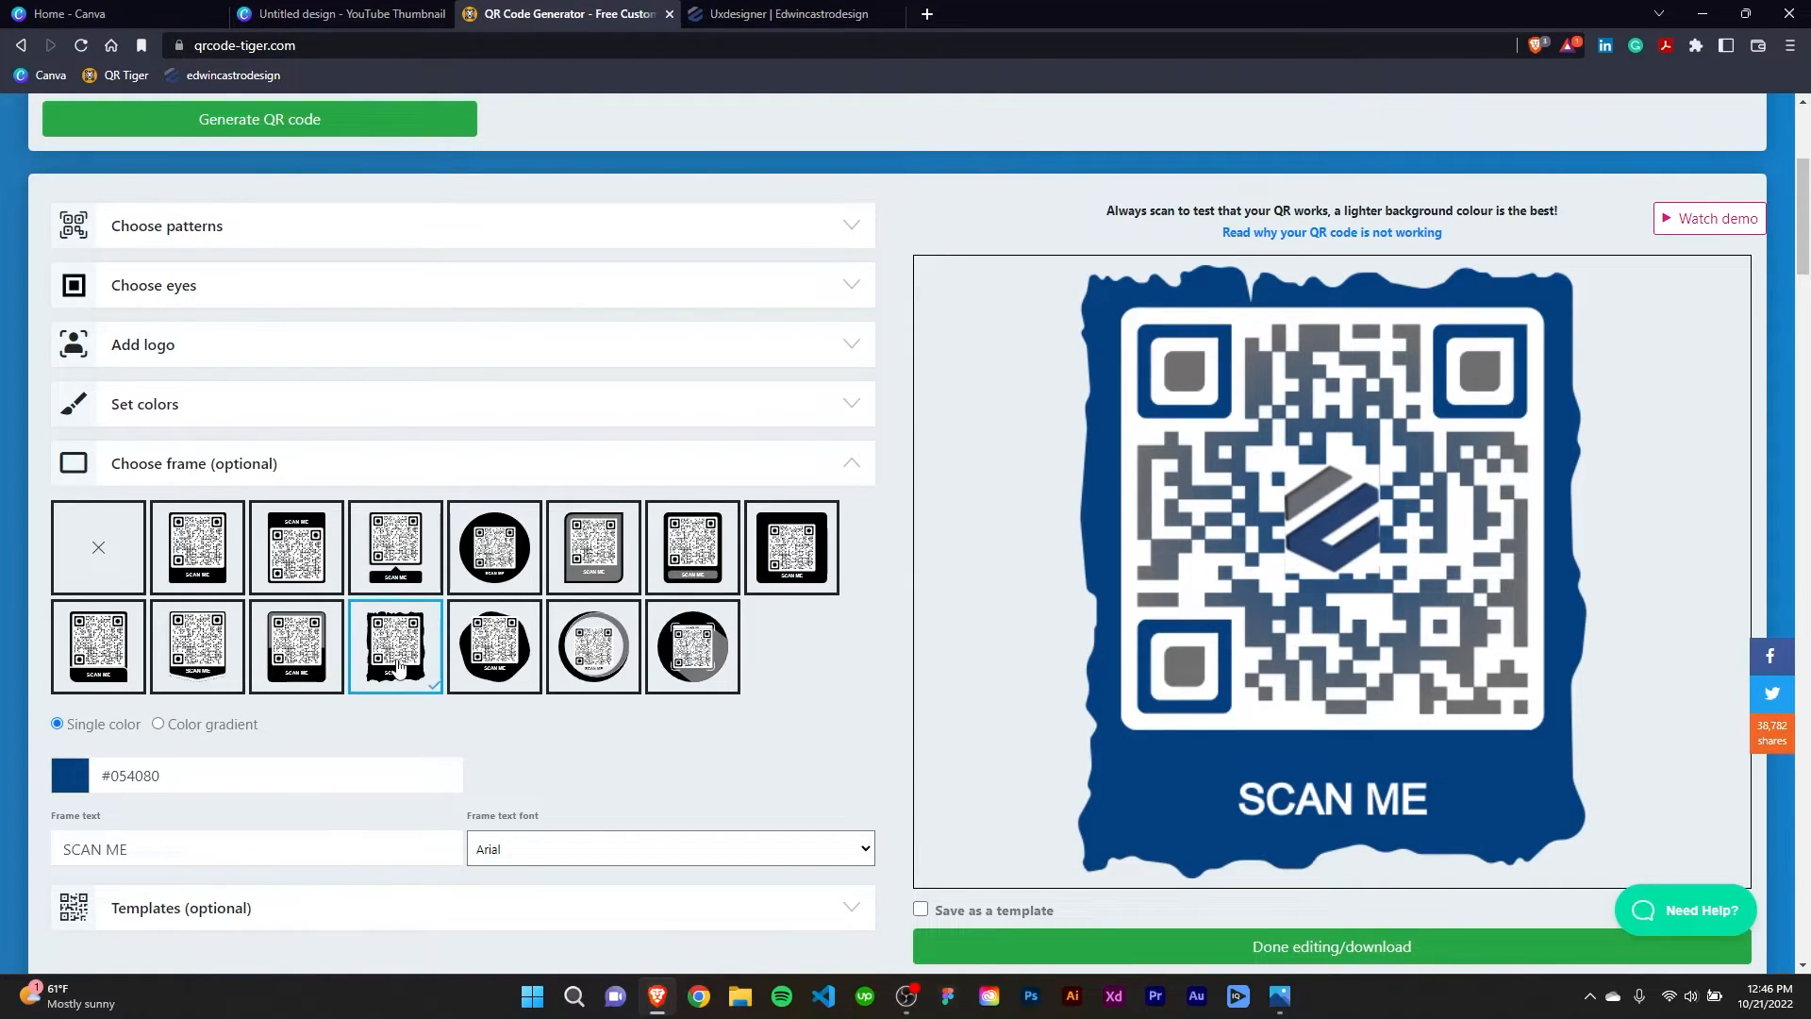
Replace the frame text with "Check Us Out".
{"action": "scroll", "coordinate": [398, 667], "scroll_direction": "down", "scroll_amount": 2}
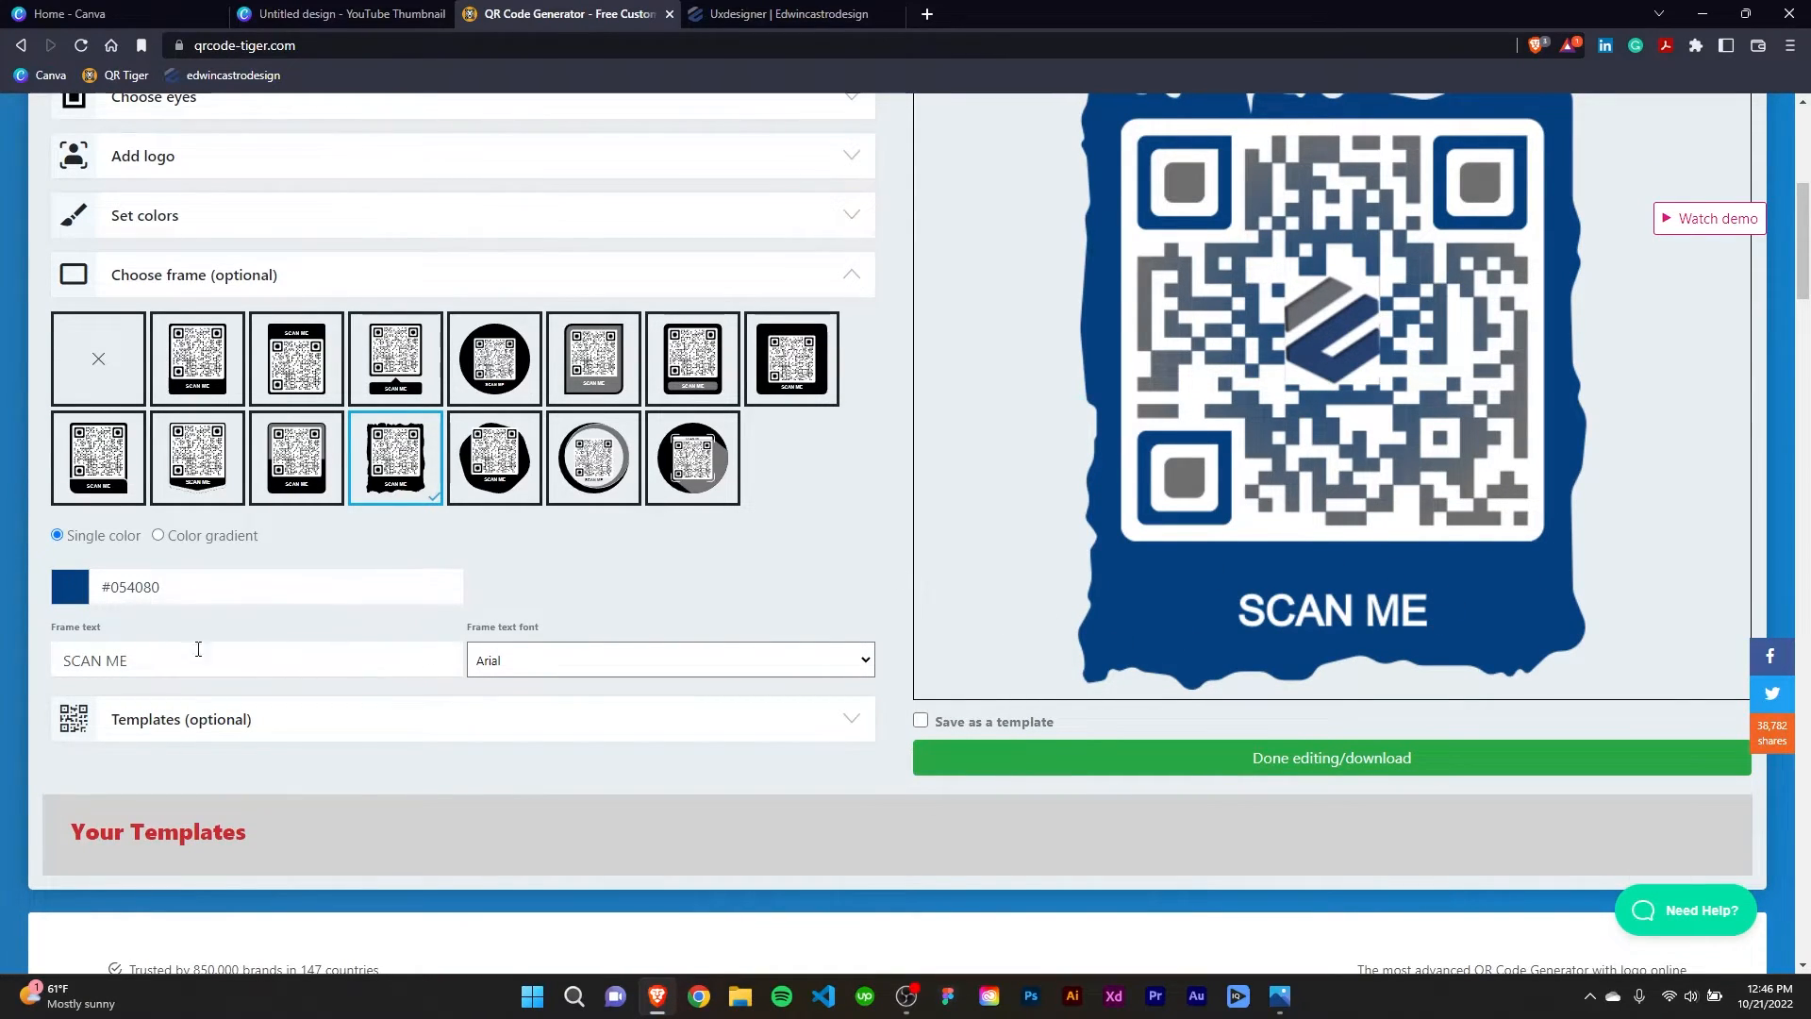
{"action": "left_click_drag", "start_coordinate": [143, 661], "coordinate": [31, 660]}
{"action": "type", "text": "Check U"}
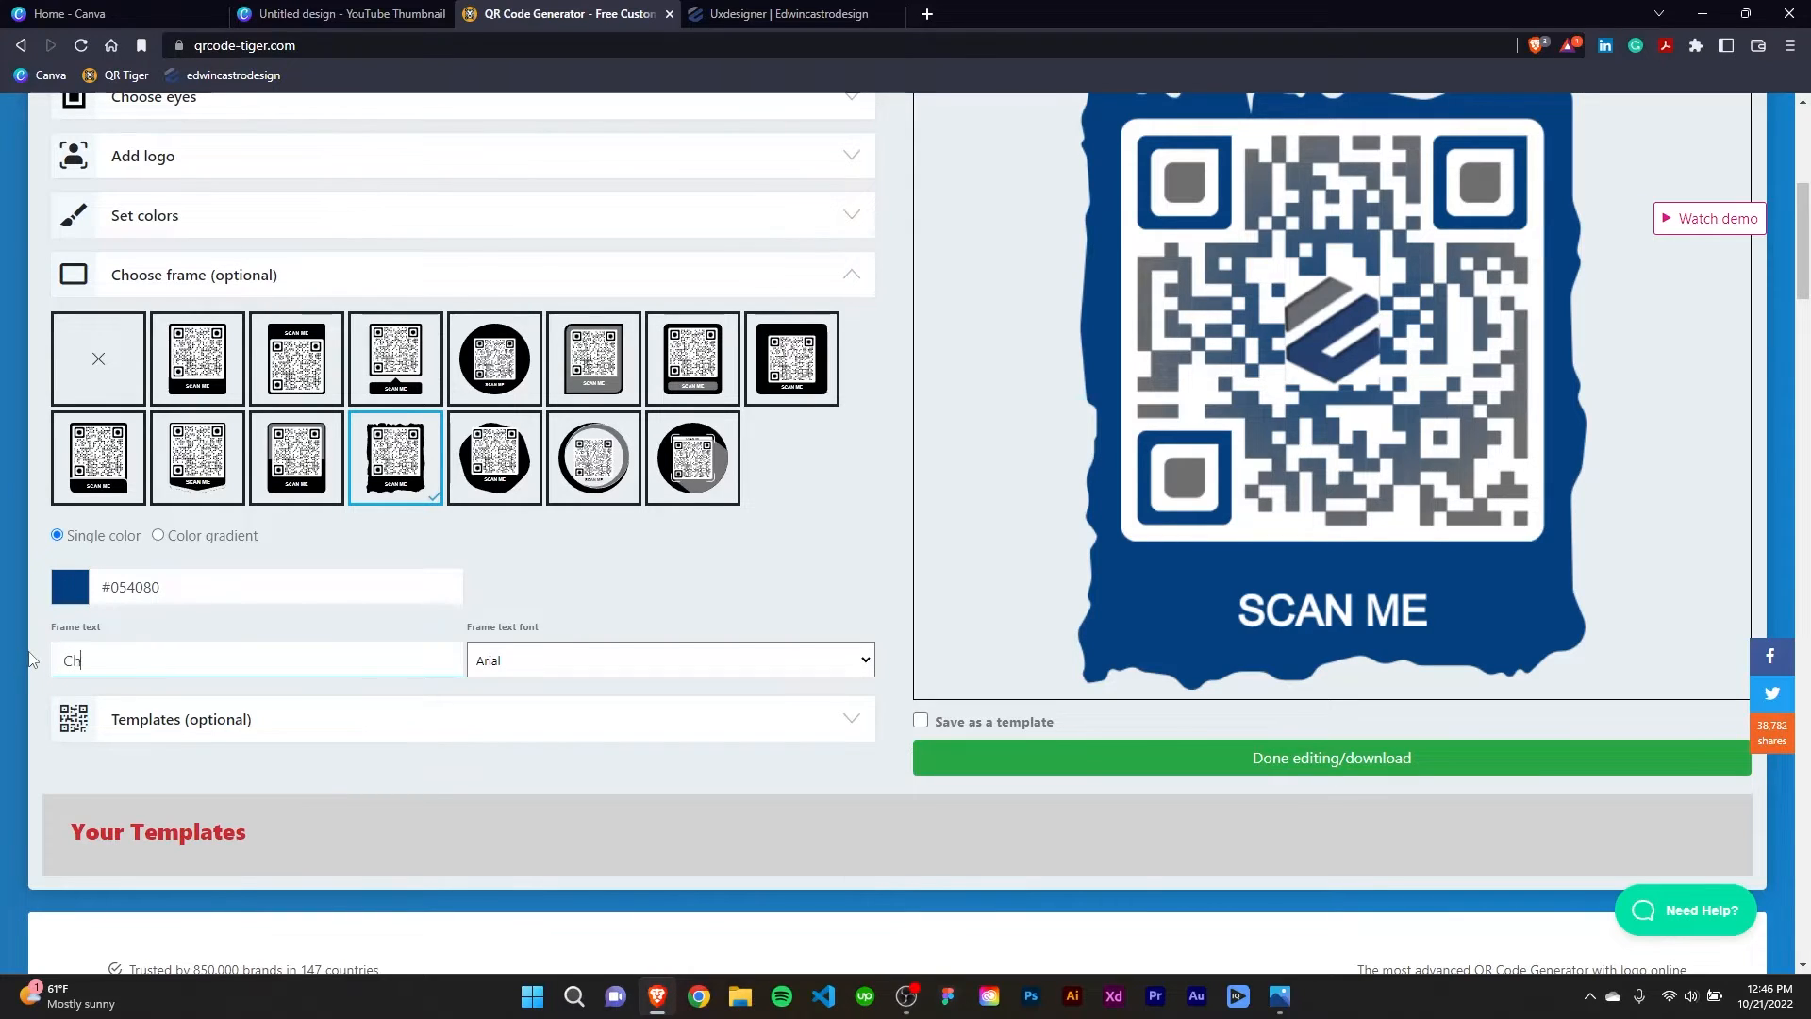
{"action": "type", "text": "s Out"}
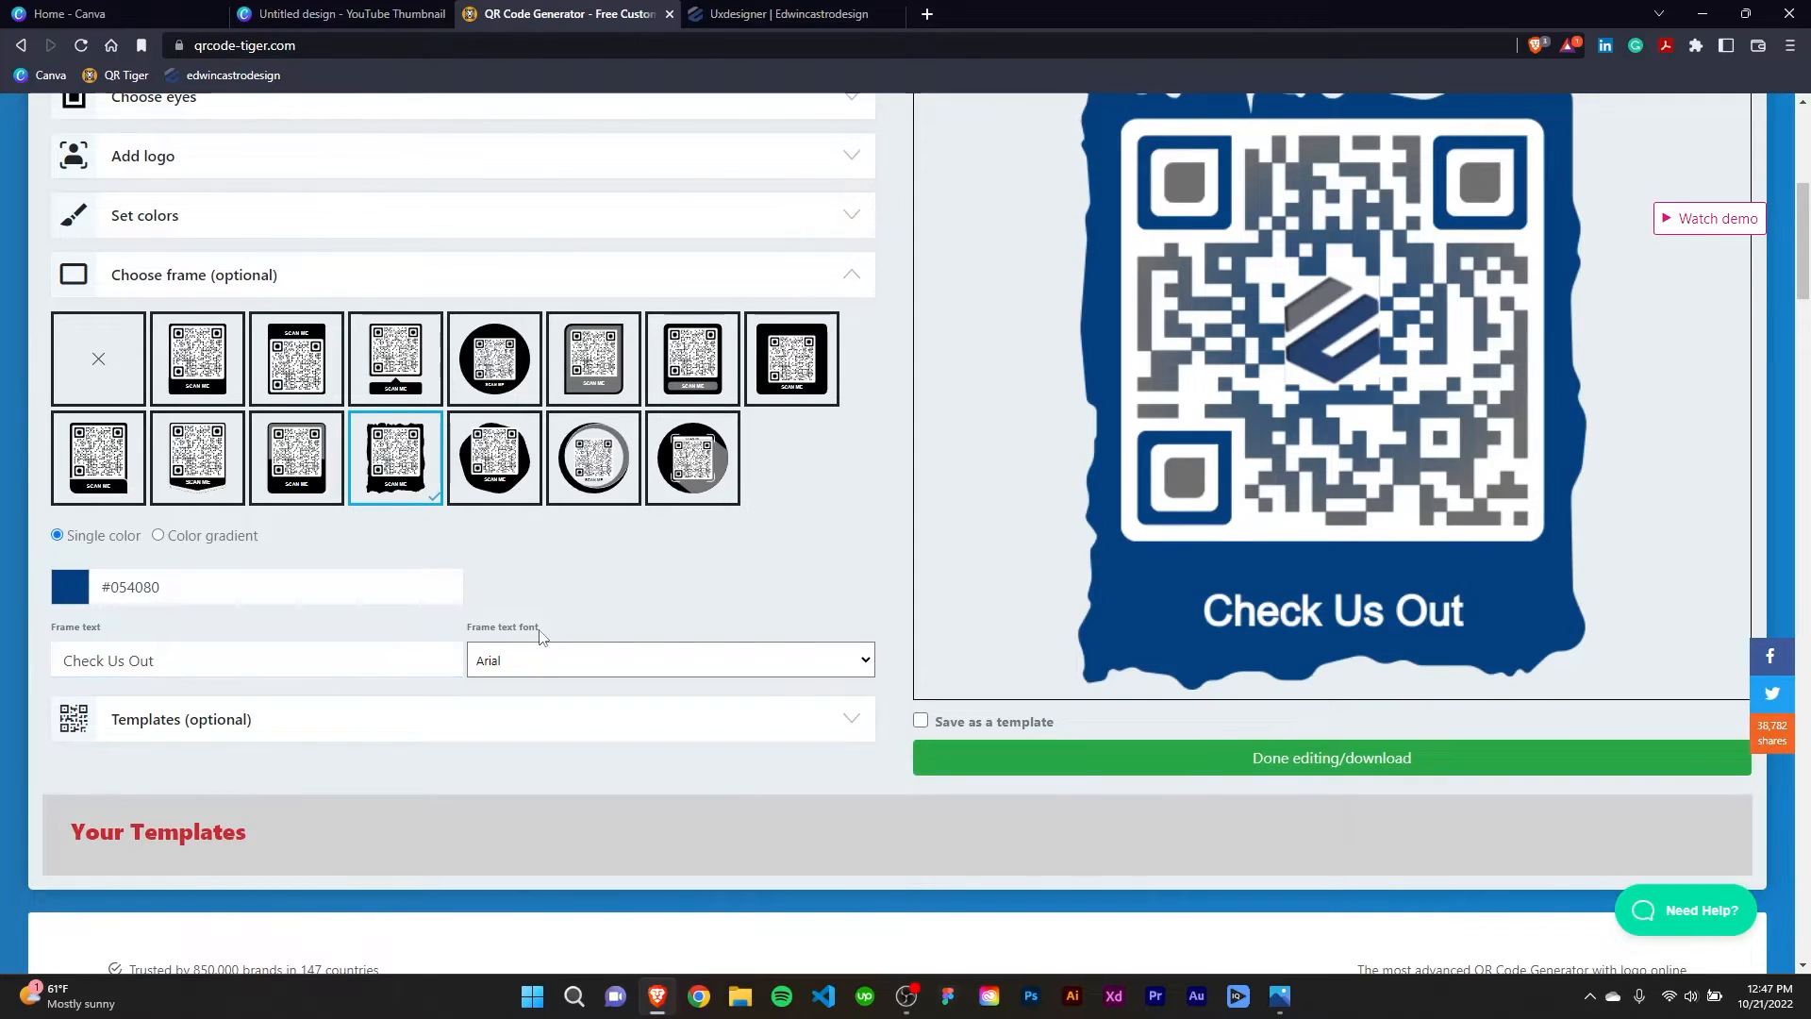
Set the frame text font to Lato and collapse the frame options.
{"action": "left_click", "coordinate": [530, 660]}
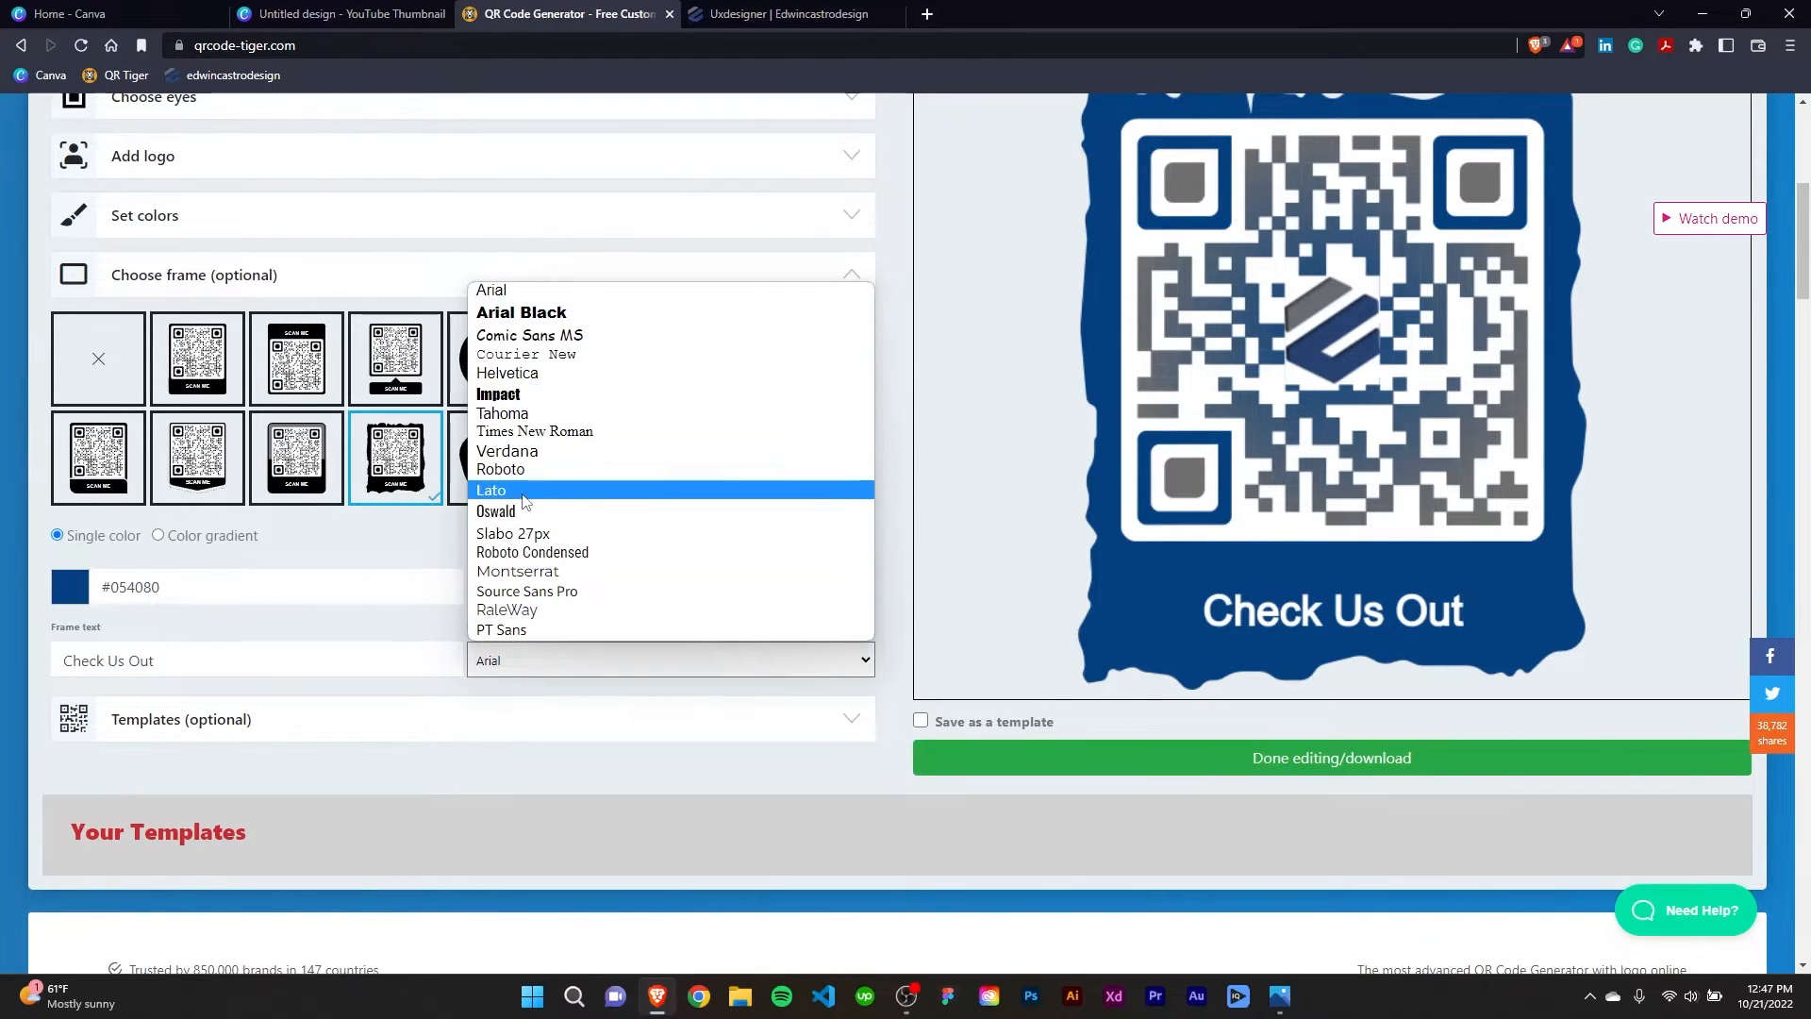
{"action": "left_click", "coordinate": [521, 491]}
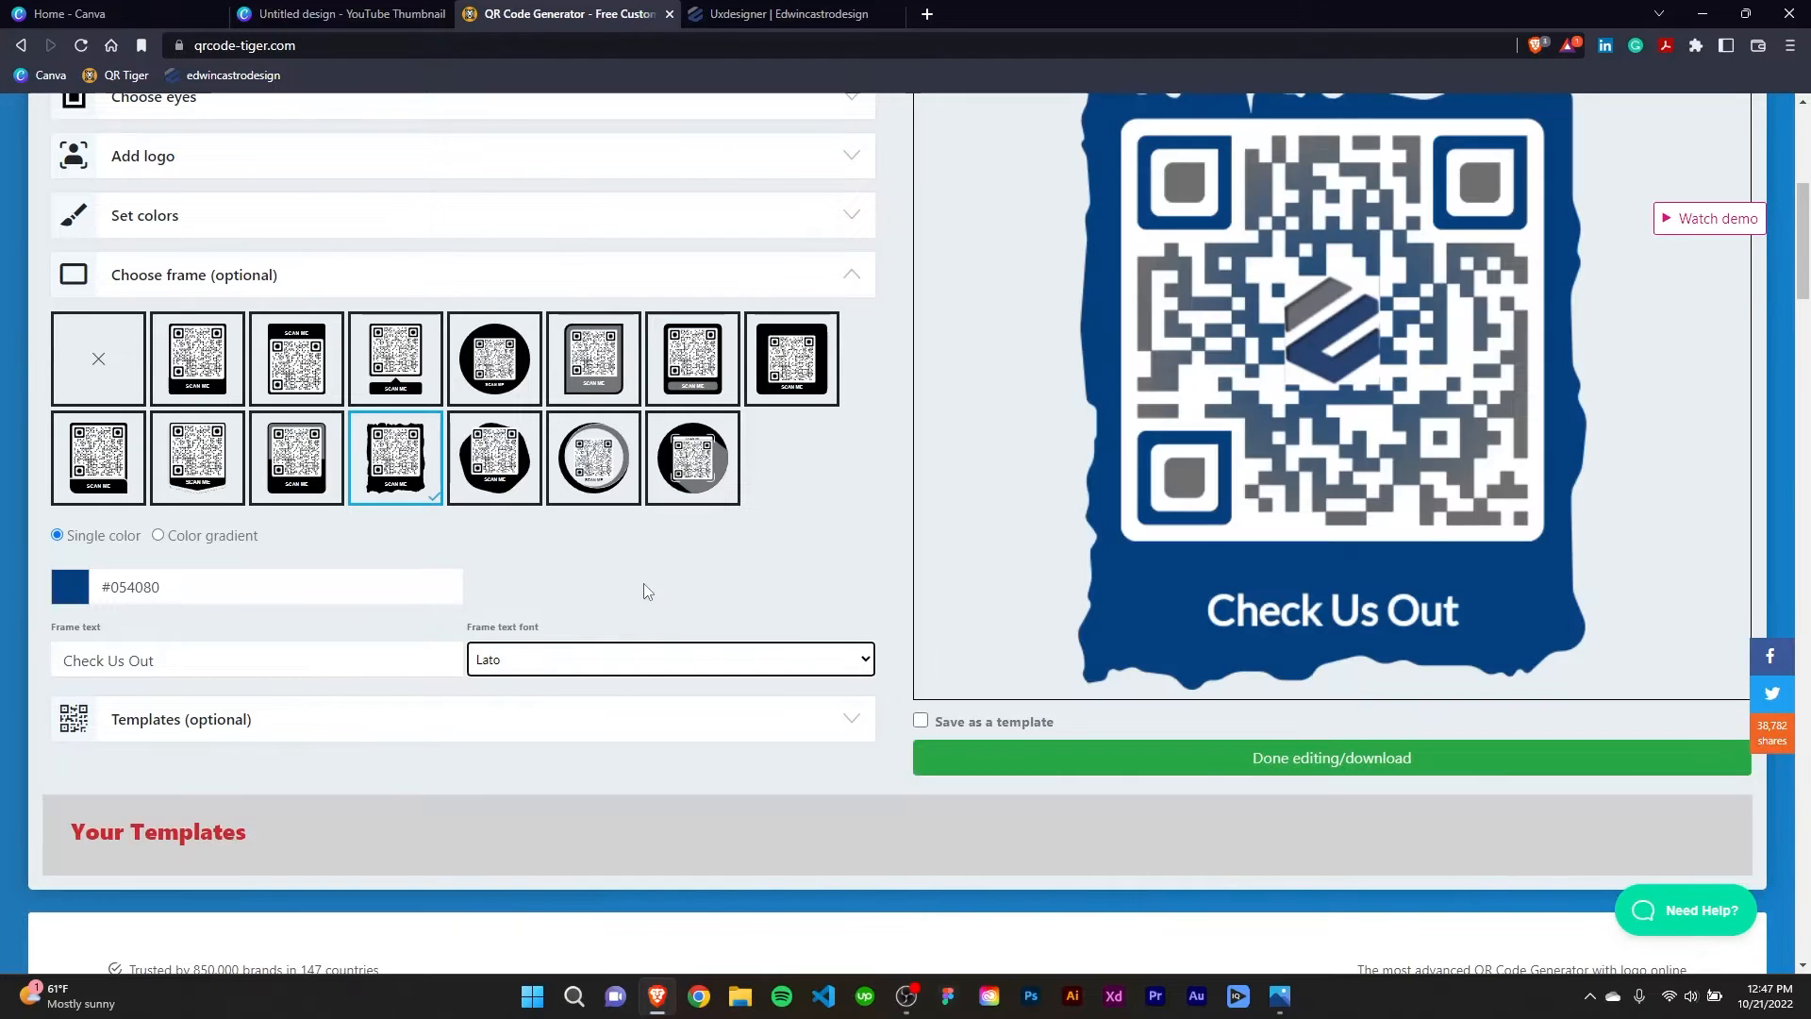
{"action": "left_click", "coordinate": [643, 583]}
{"action": "scroll", "coordinate": [885, 604], "scroll_direction": "up", "scroll_amount": 2}
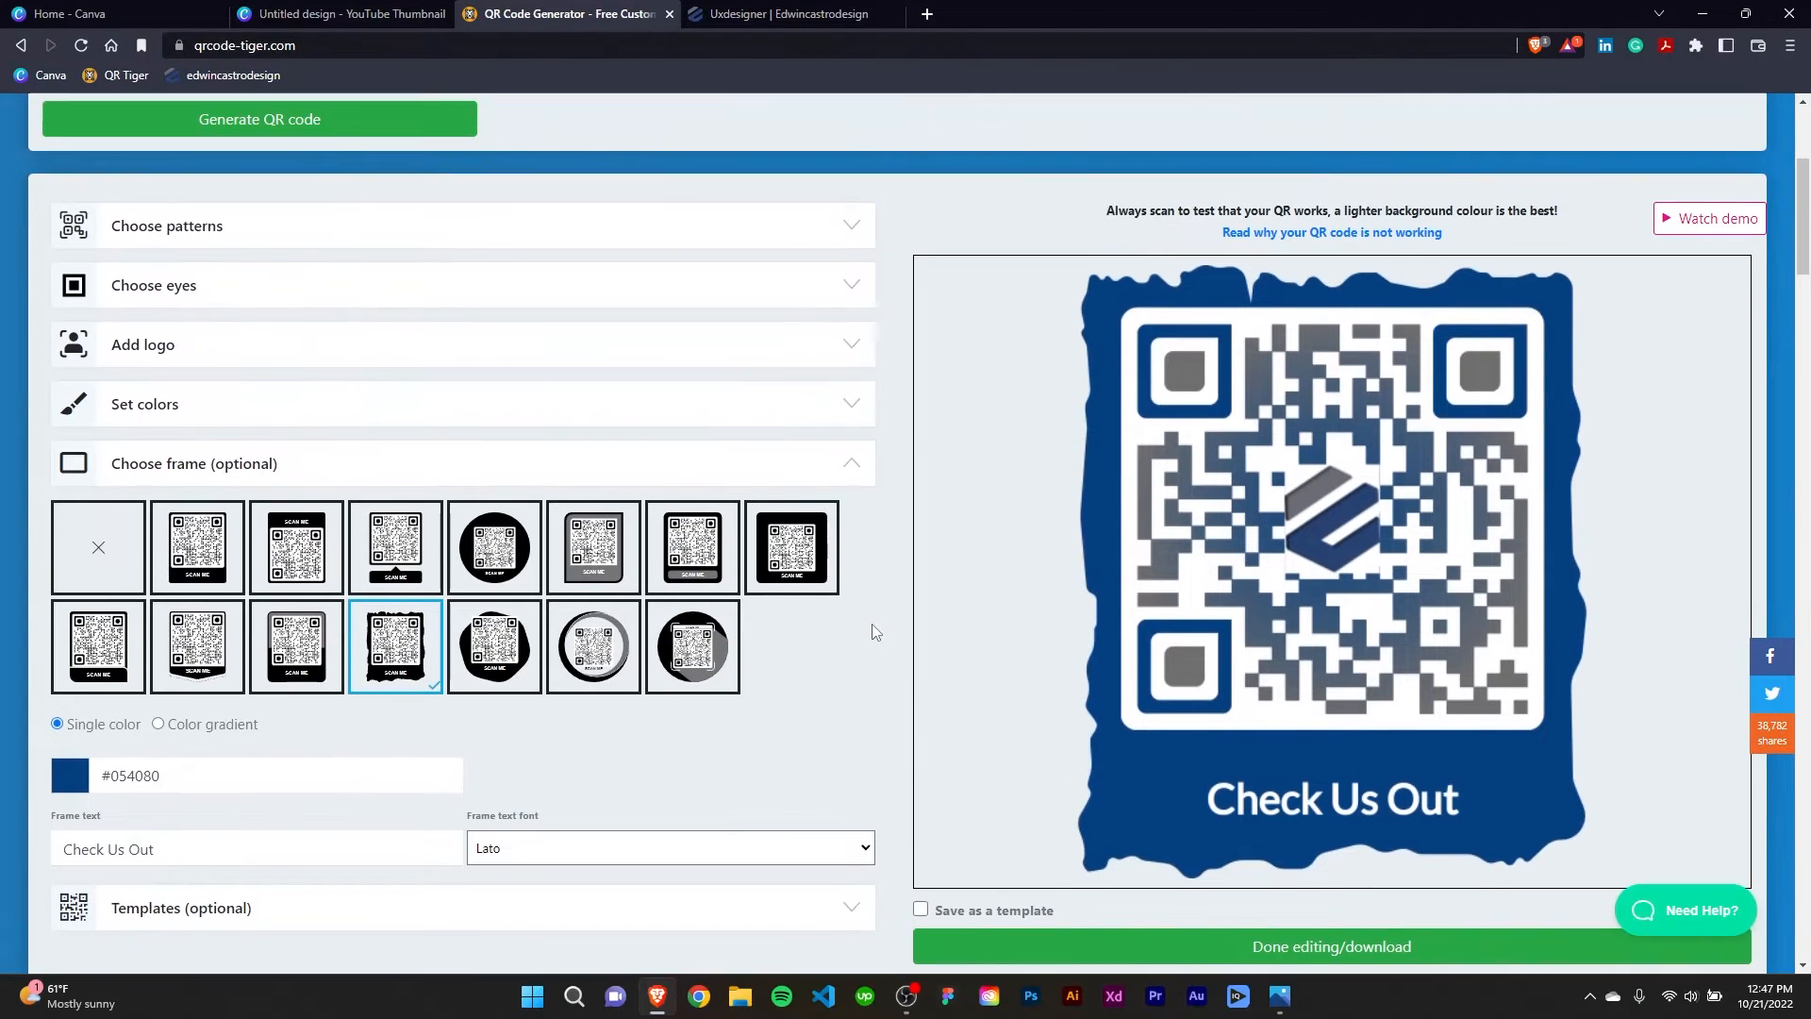
{"action": "scroll", "coordinate": [873, 630], "scroll_direction": "down", "scroll_amount": 1}
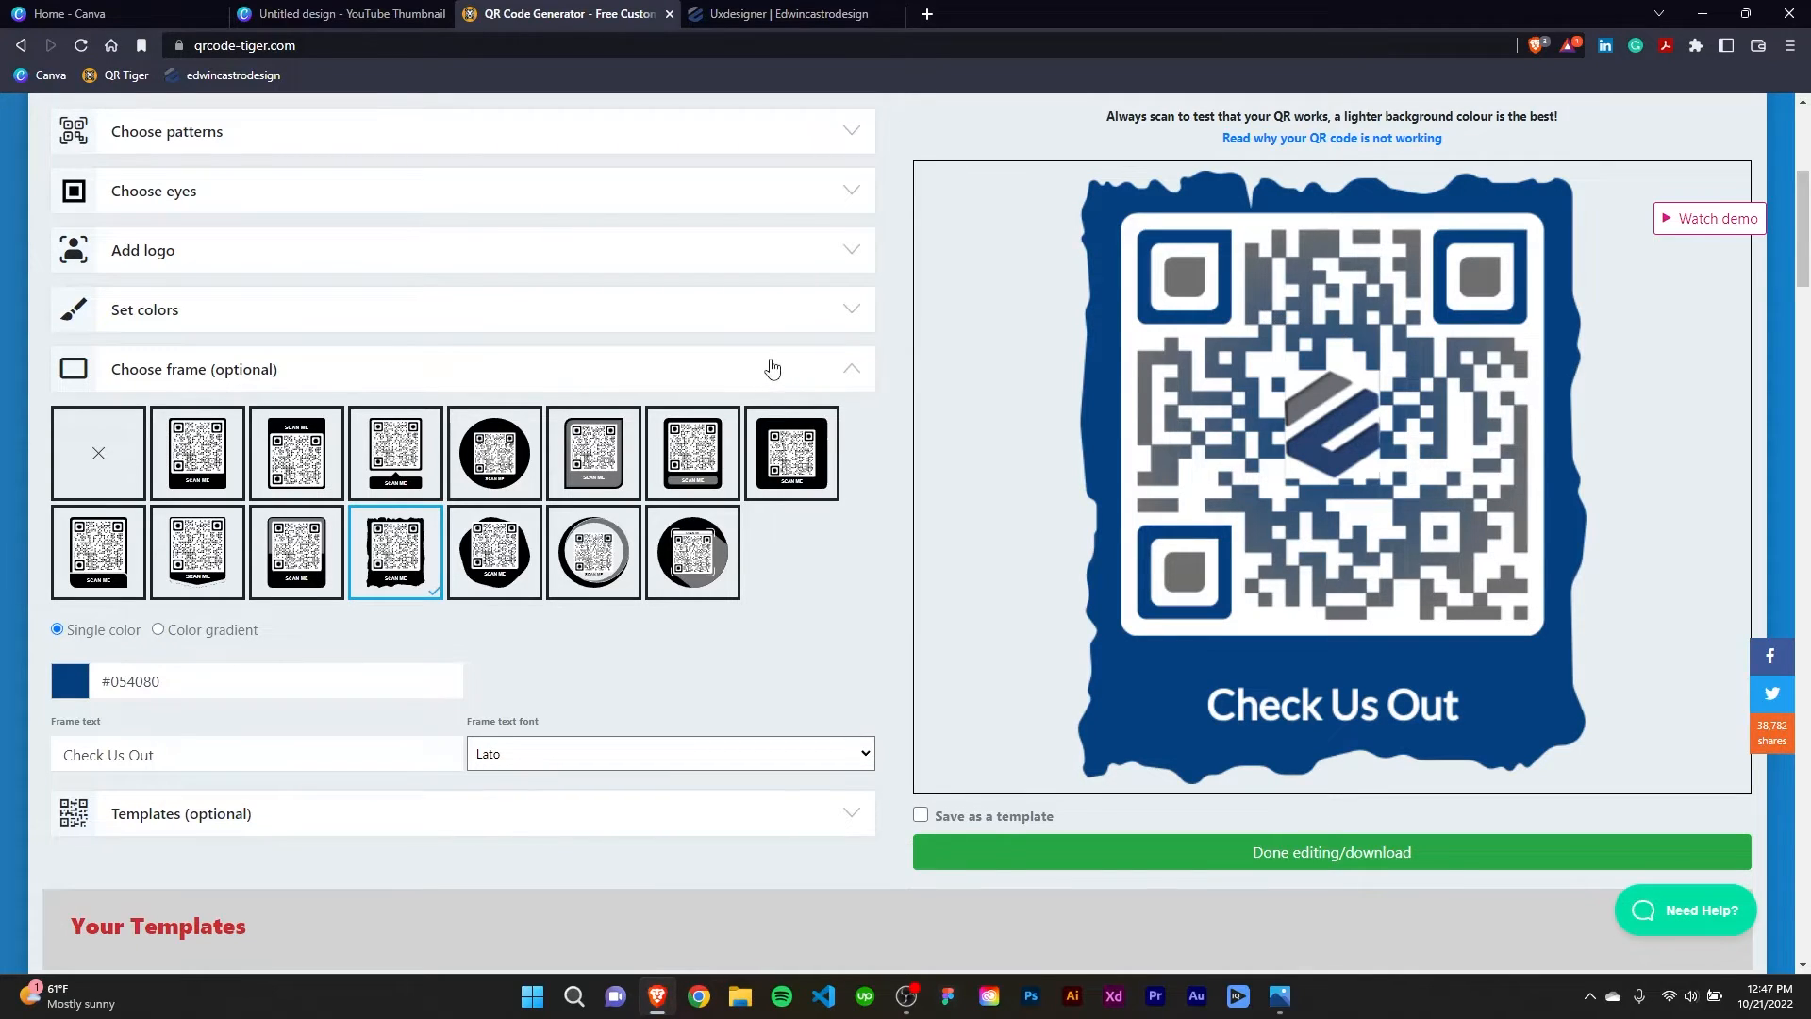
{"action": "left_click", "coordinate": [852, 379]}
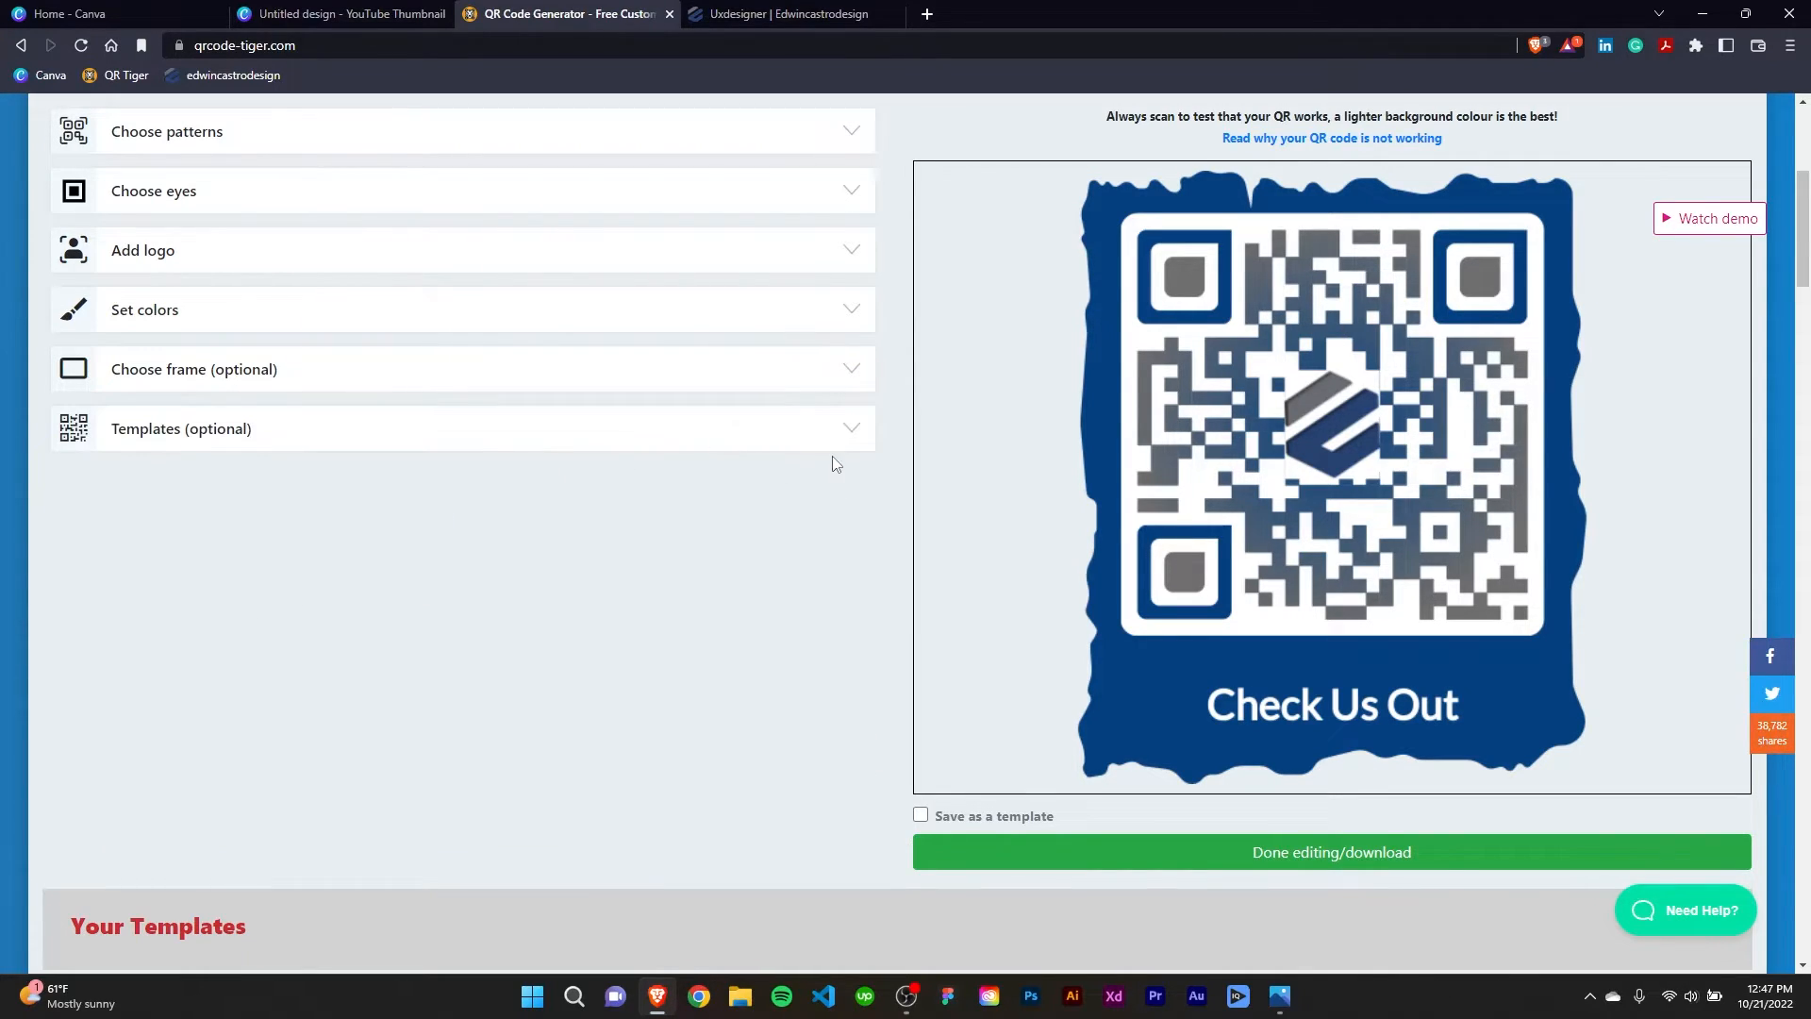
Try the red Pinterest "FOLLOW US" template on the QR code and undo it.
{"action": "left_click", "coordinate": [852, 434]}
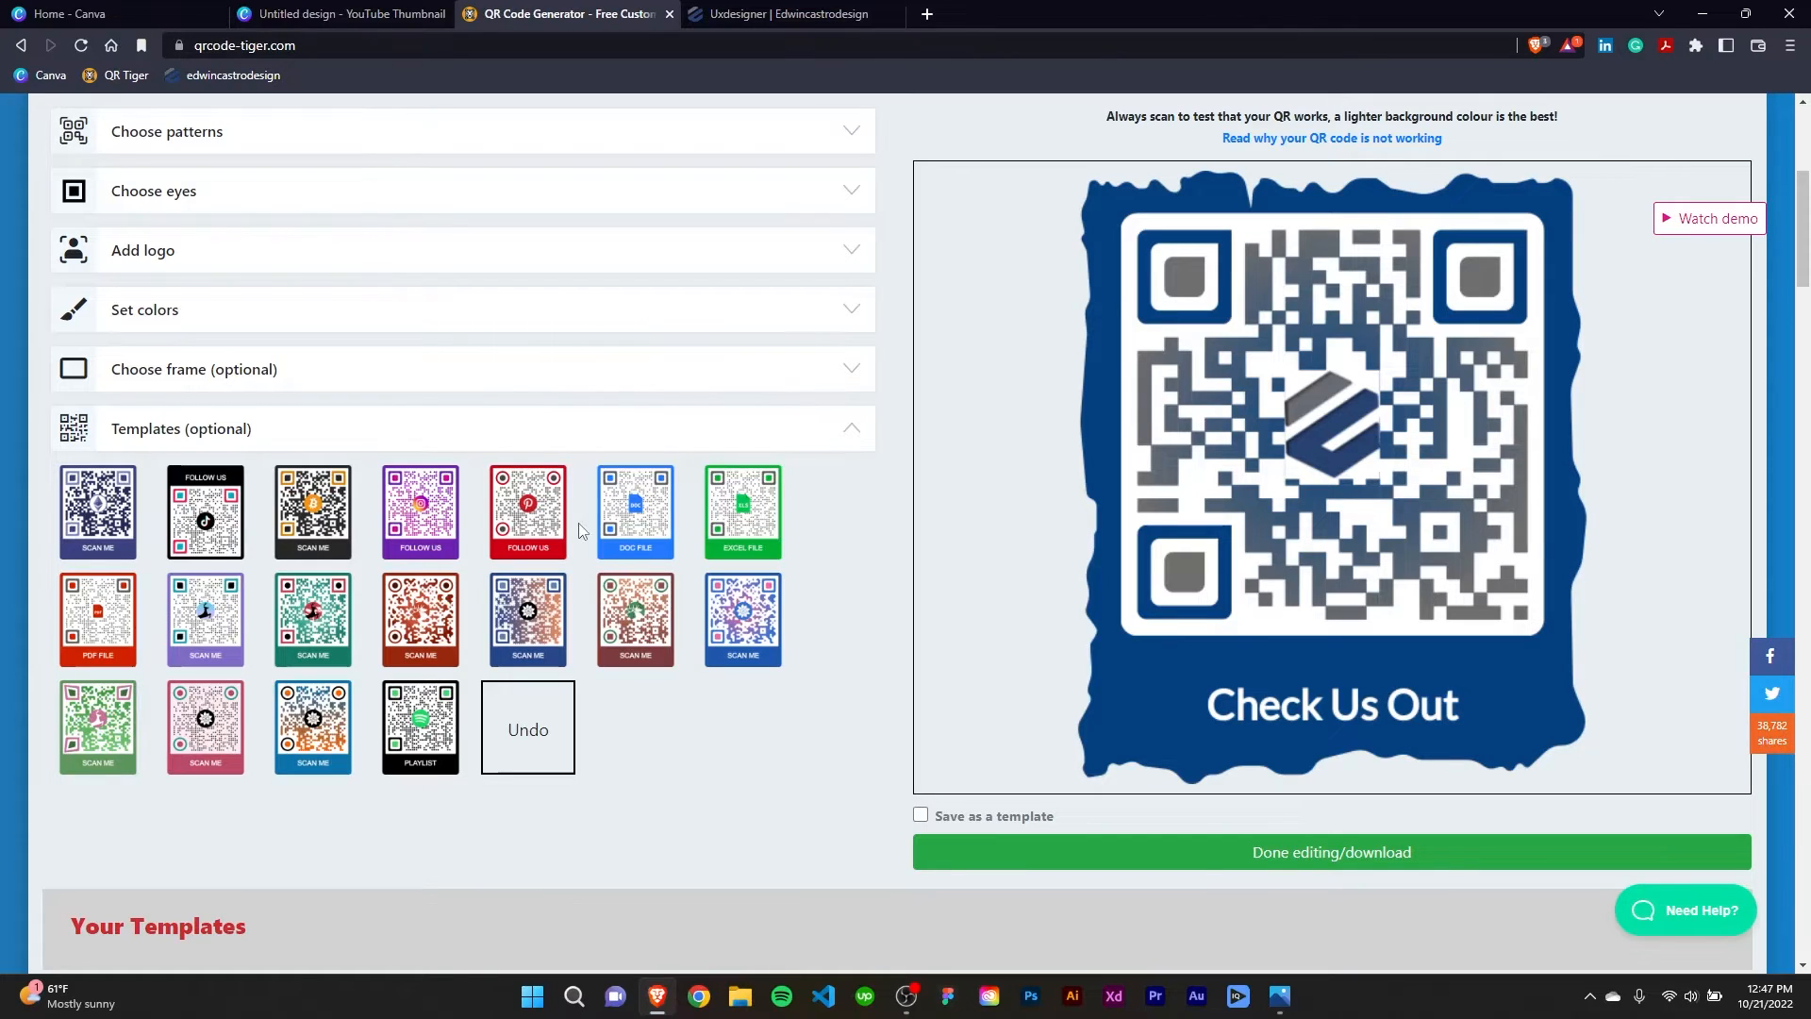
{"action": "left_click", "coordinate": [535, 521]}
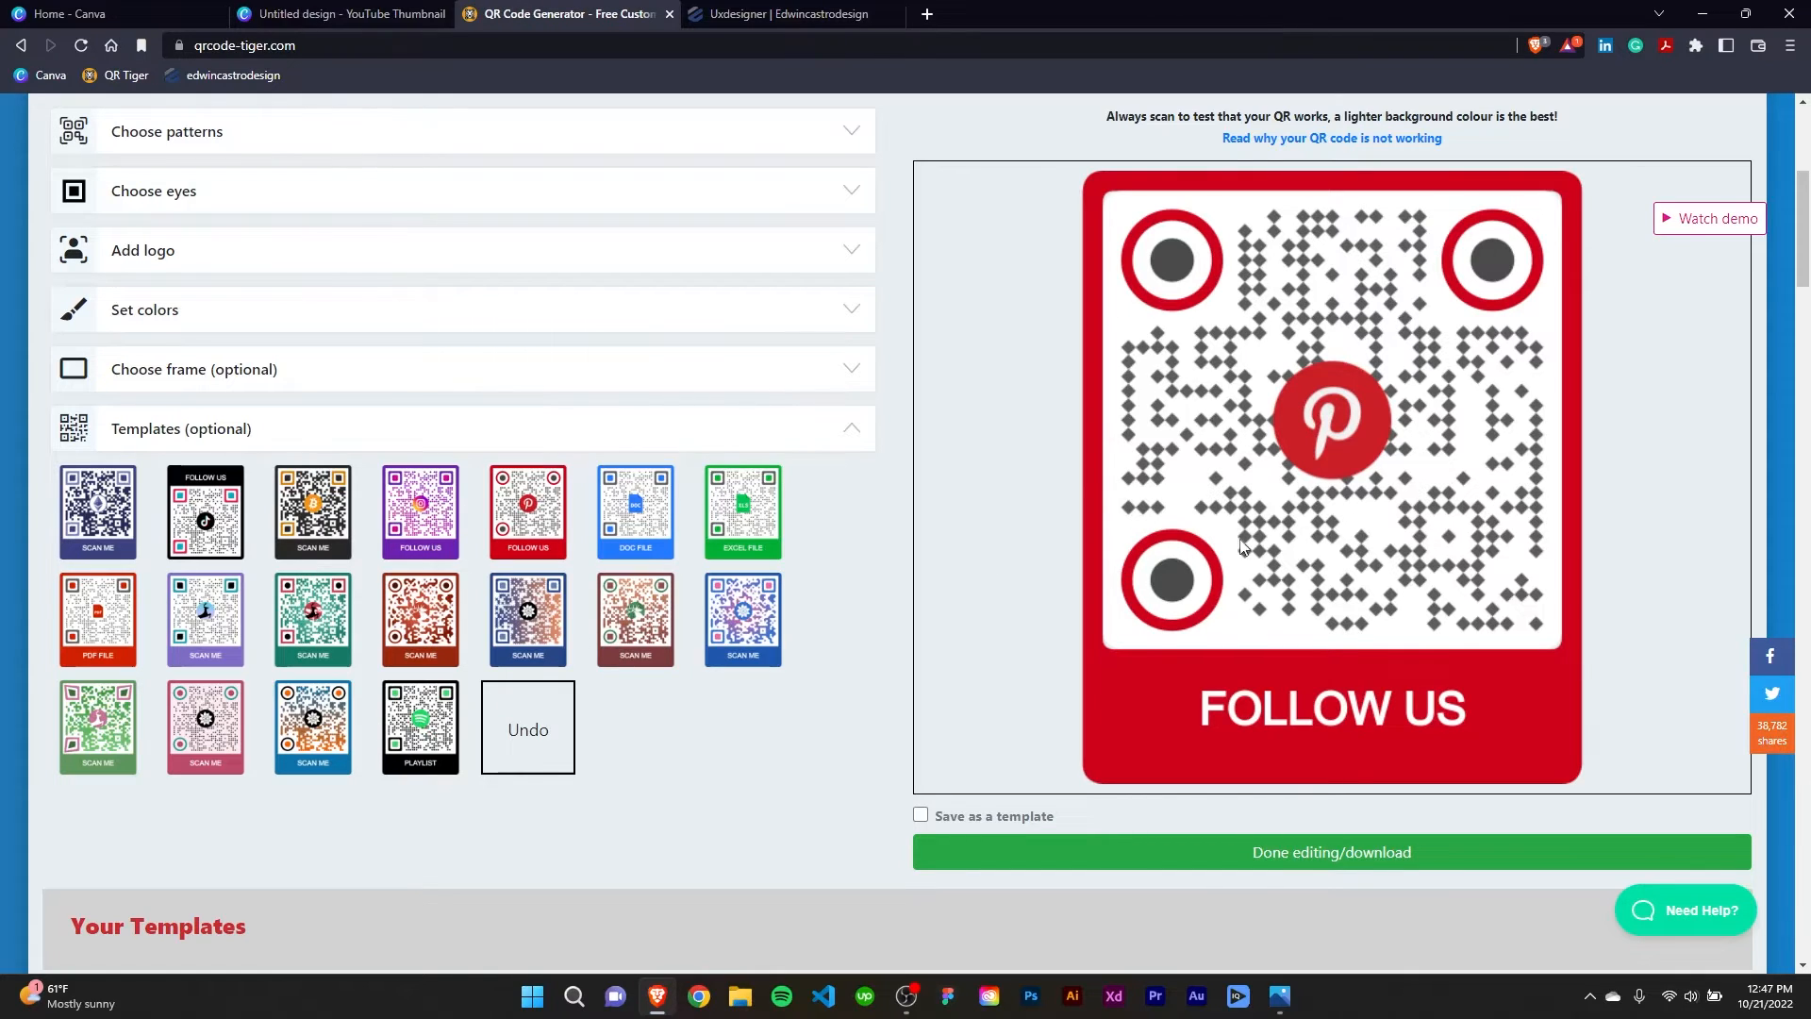
{"action": "left_click", "coordinate": [529, 747]}
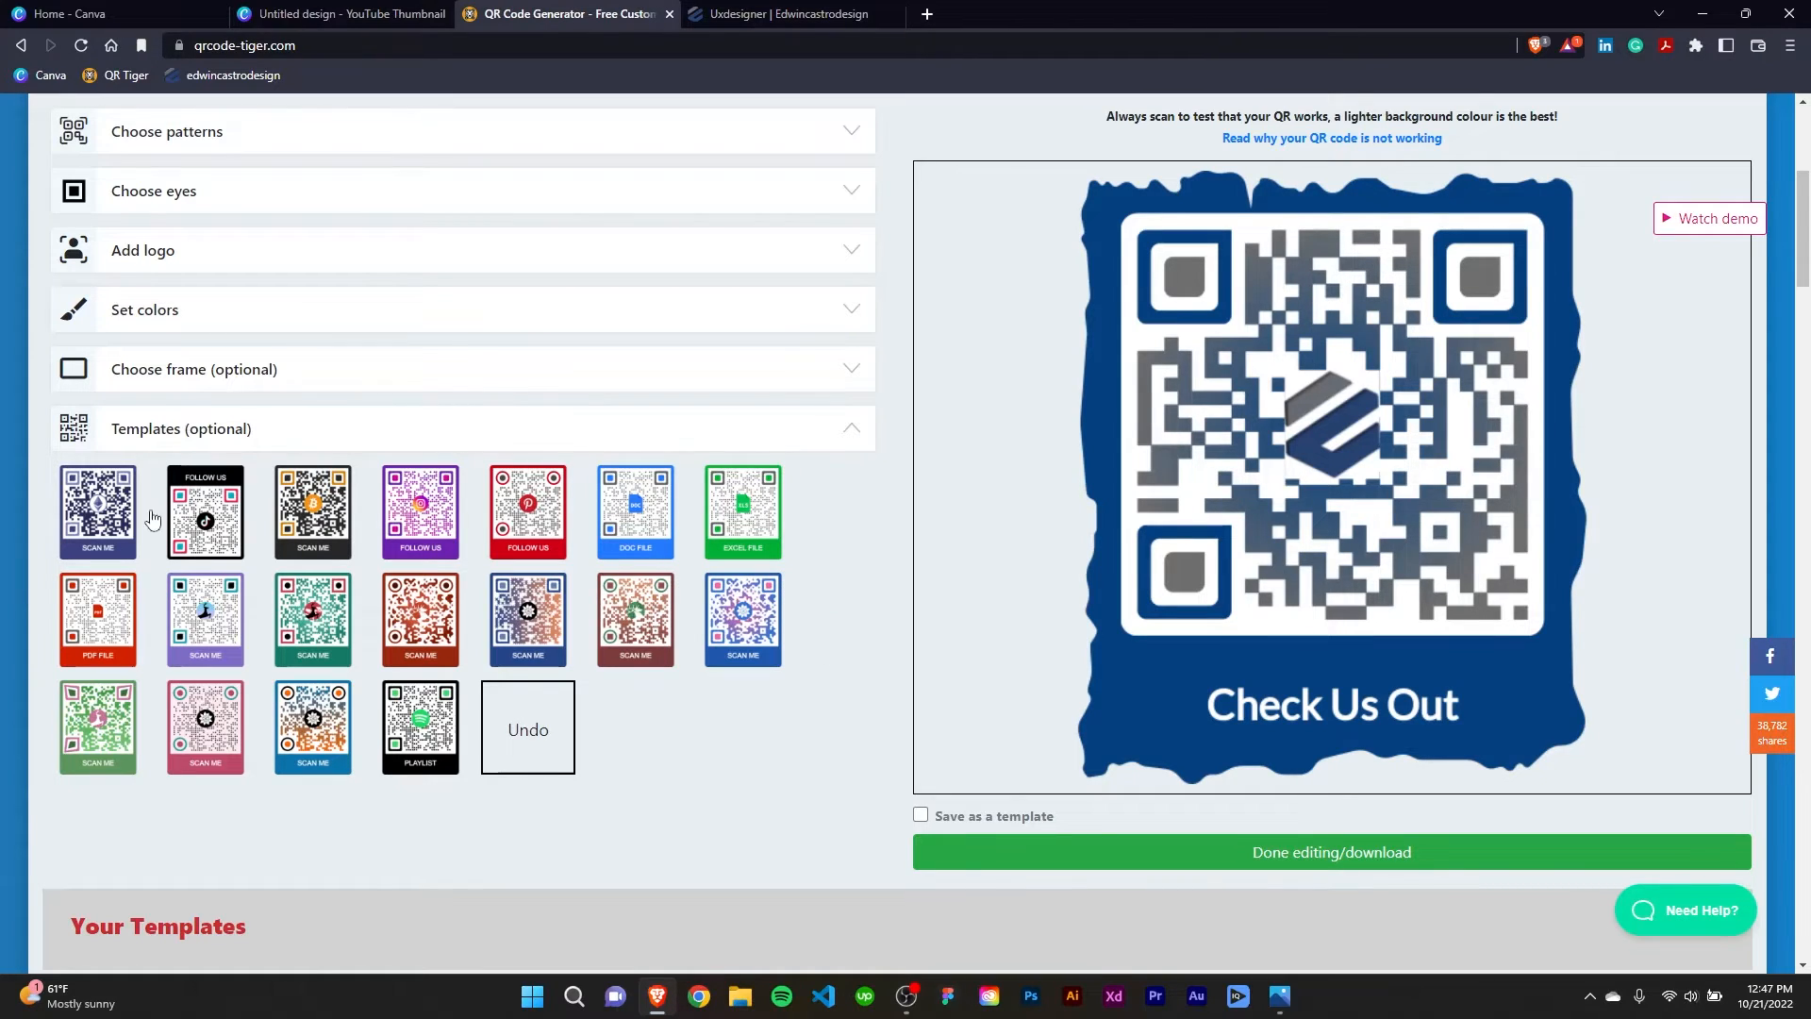
{"action": "left_click", "coordinate": [863, 438]}
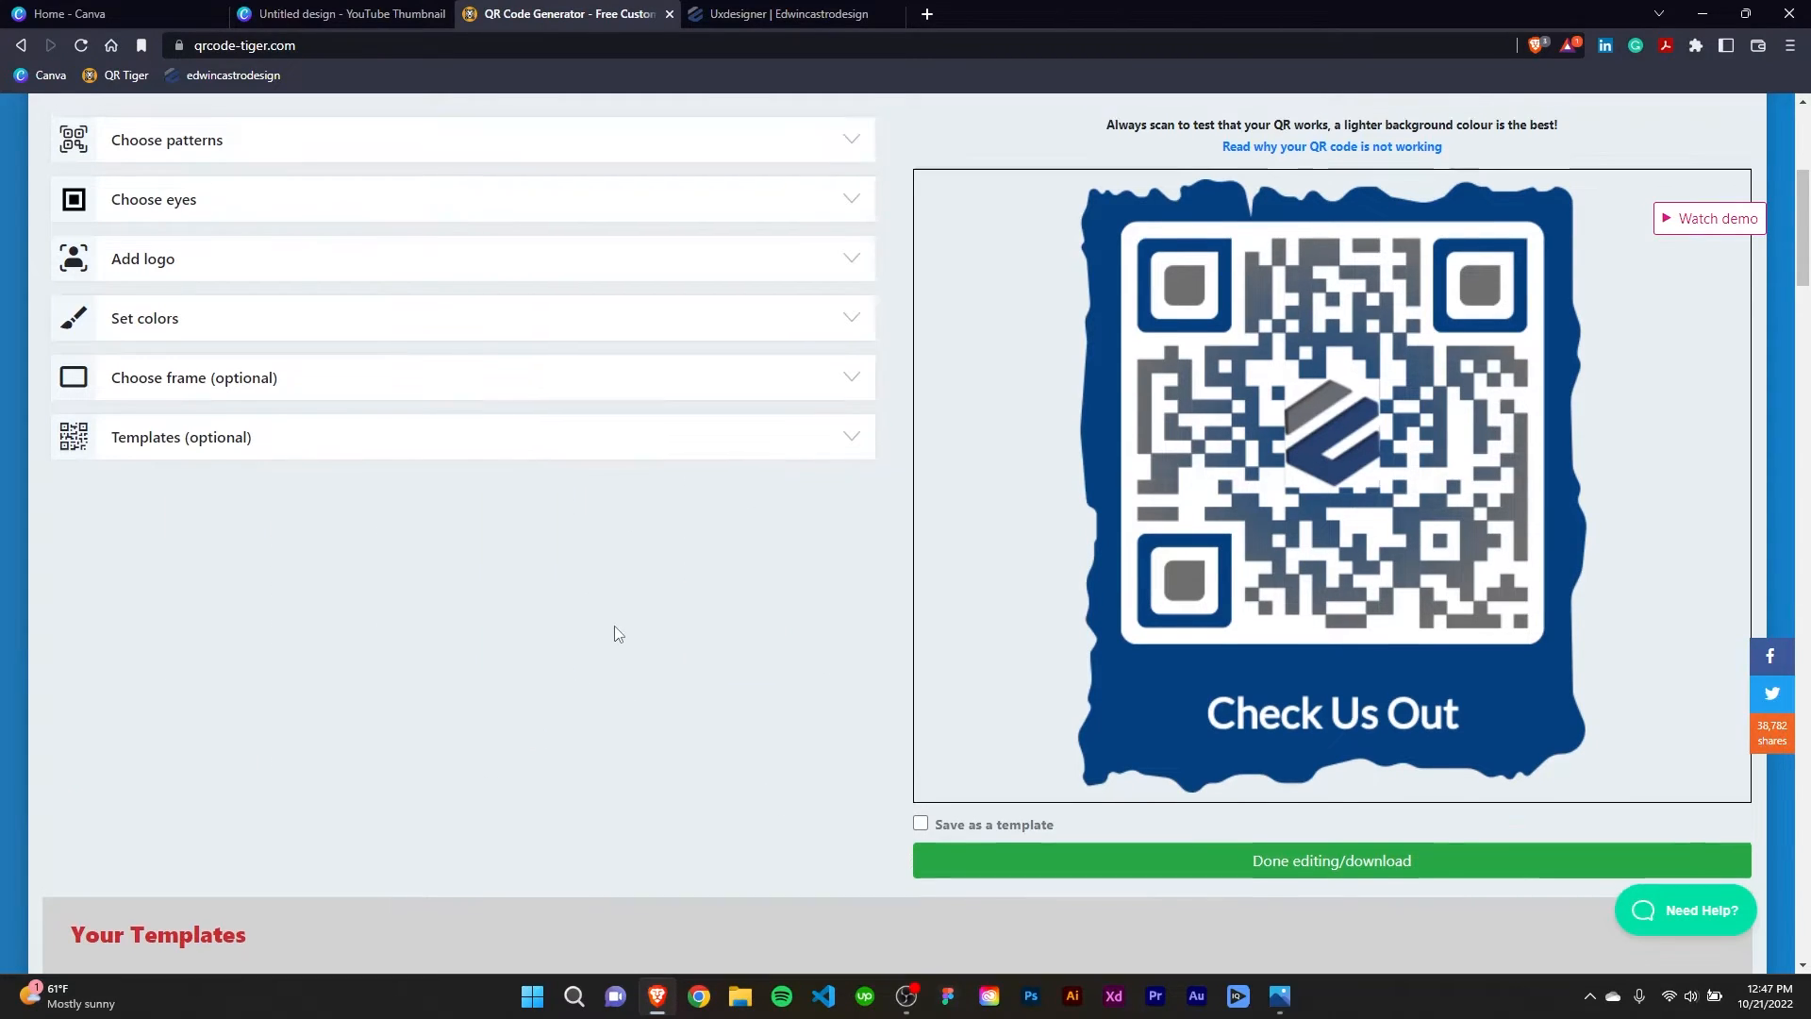
{"action": "scroll", "coordinate": [615, 631], "scroll_direction": "up", "scroll_amount": 4}
{"action": "scroll", "coordinate": [640, 629], "scroll_direction": "down", "scroll_amount": 3}
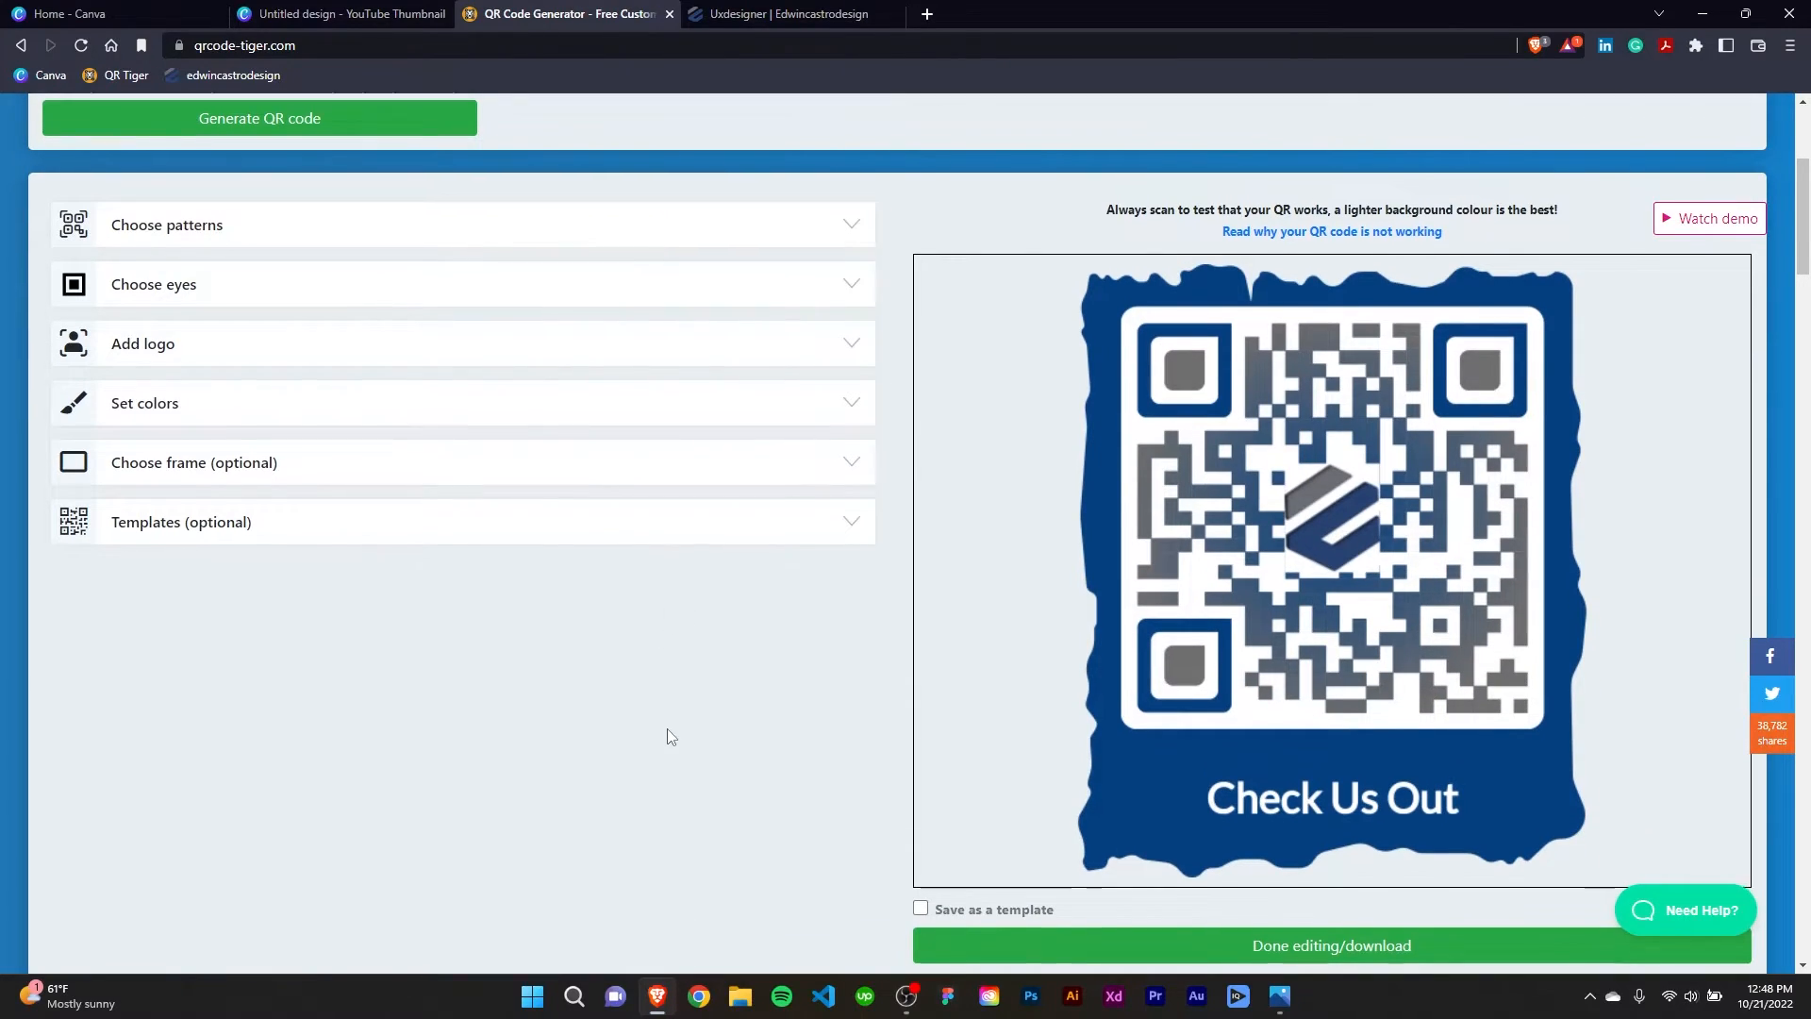
{"action": "scroll", "coordinate": [755, 746], "scroll_direction": "down", "scroll_amount": 2}
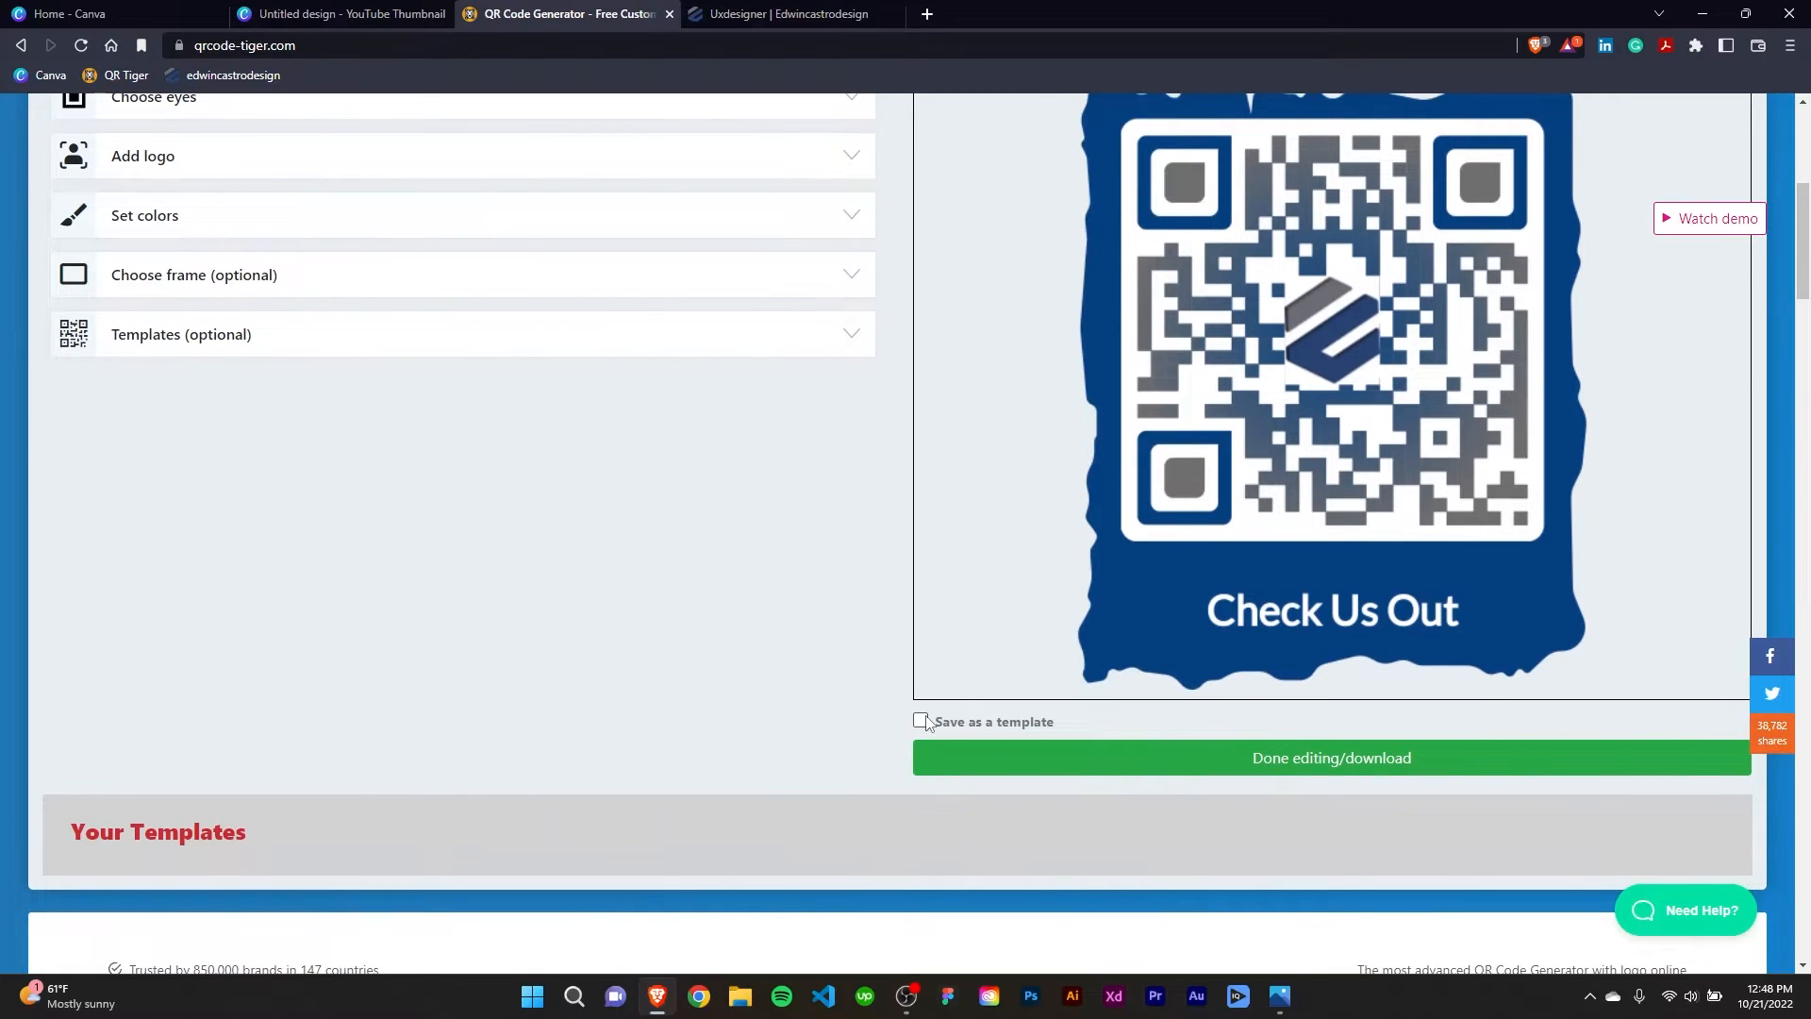
{"action": "left_click", "coordinate": [445, 337]}
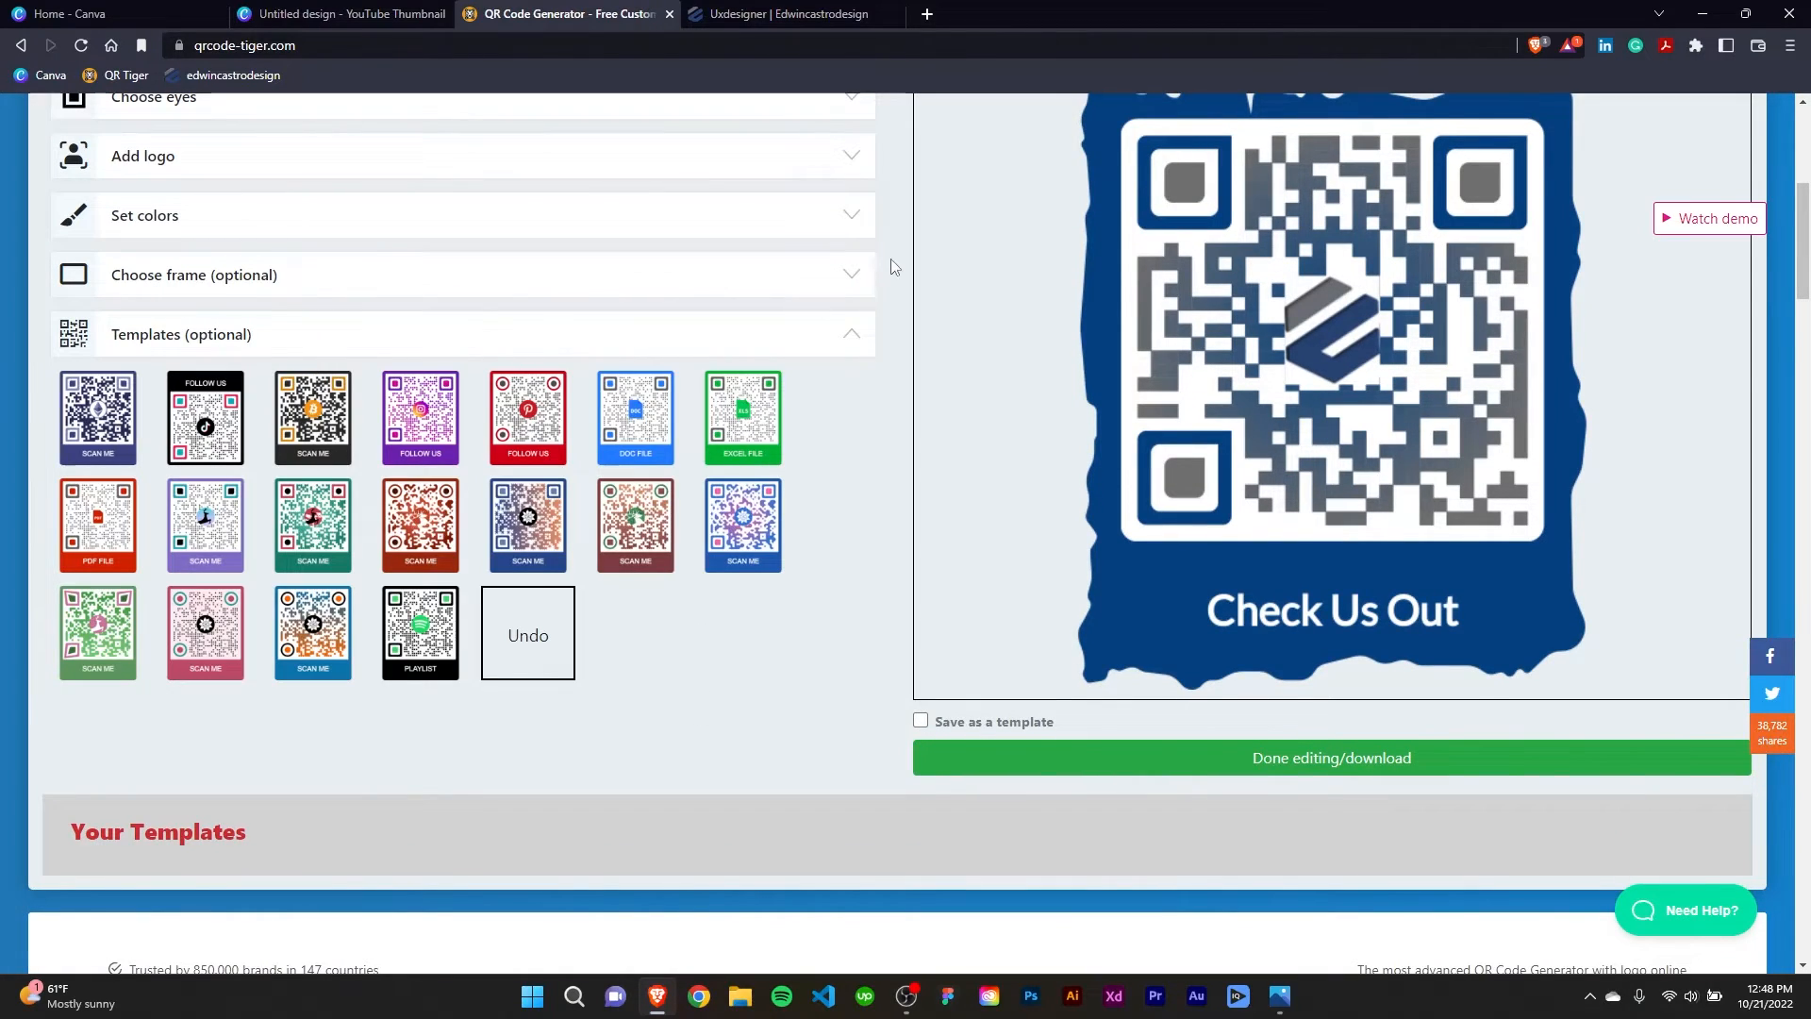
{"action": "left_click", "coordinate": [854, 337]}
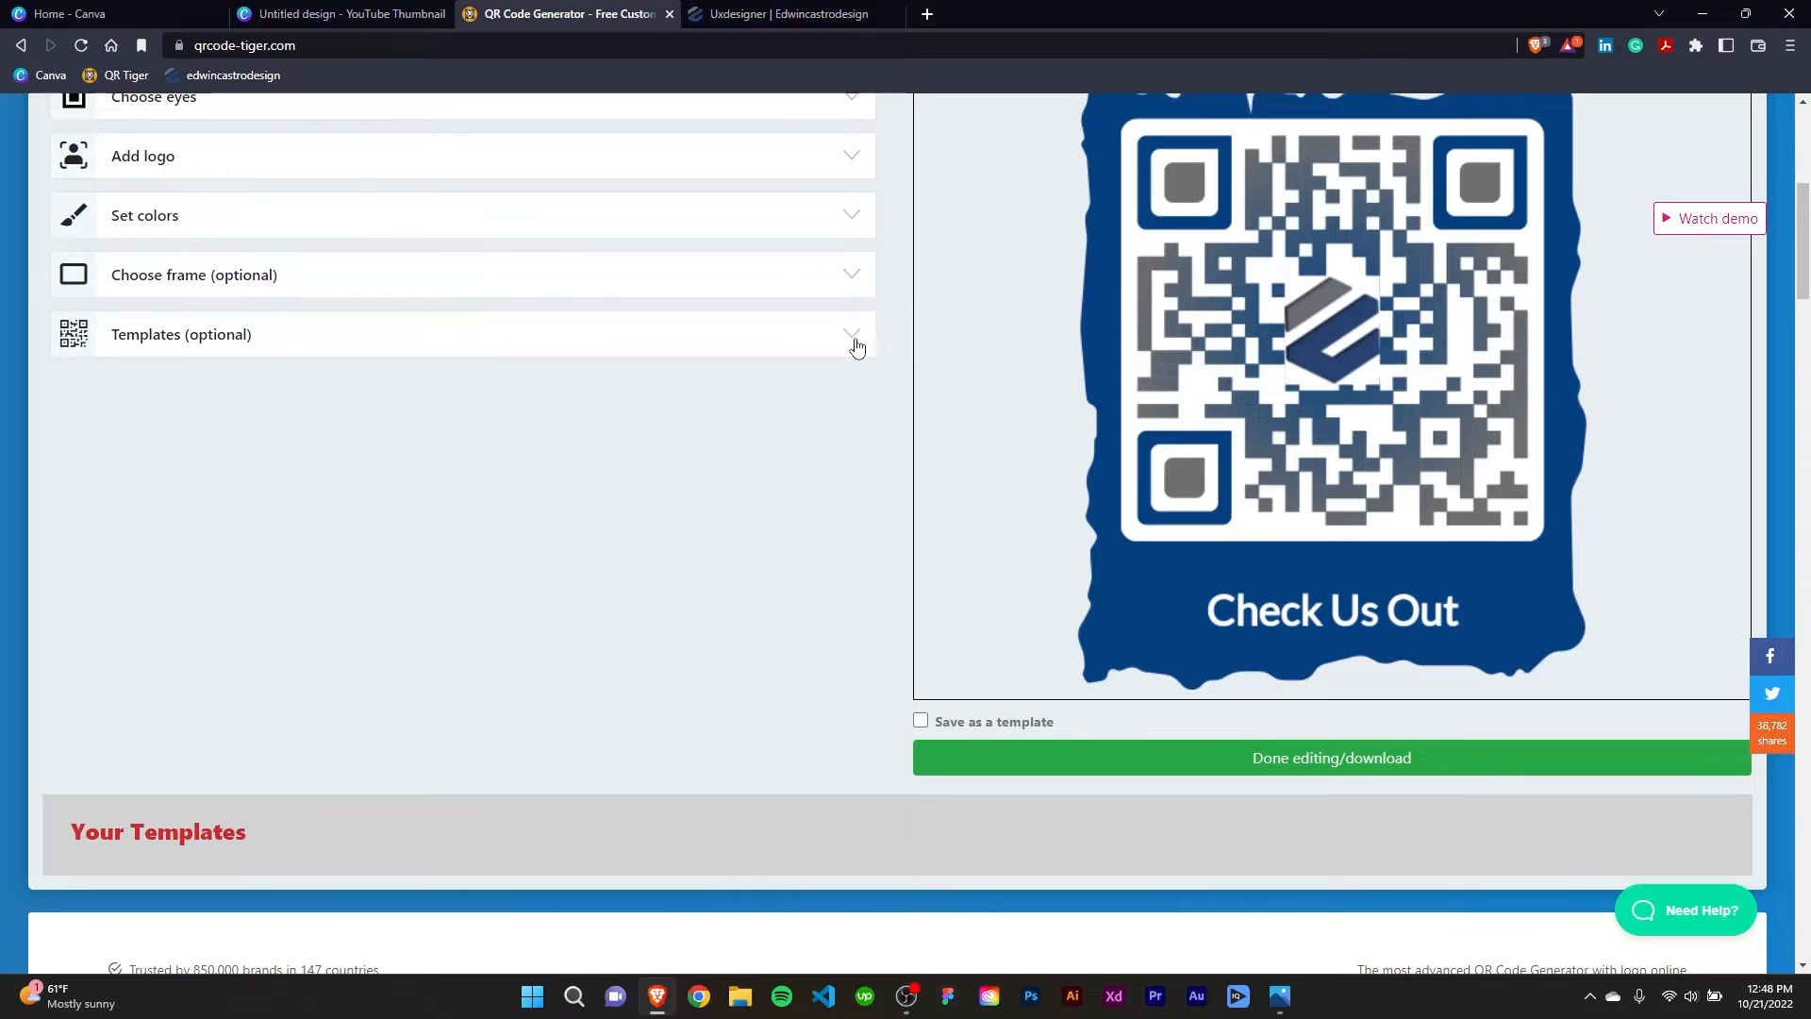
Finish editing and download the QR code as a PNG, replacing the existing QR Code file on the Desktop.
{"action": "left_click", "coordinate": [1254, 766]}
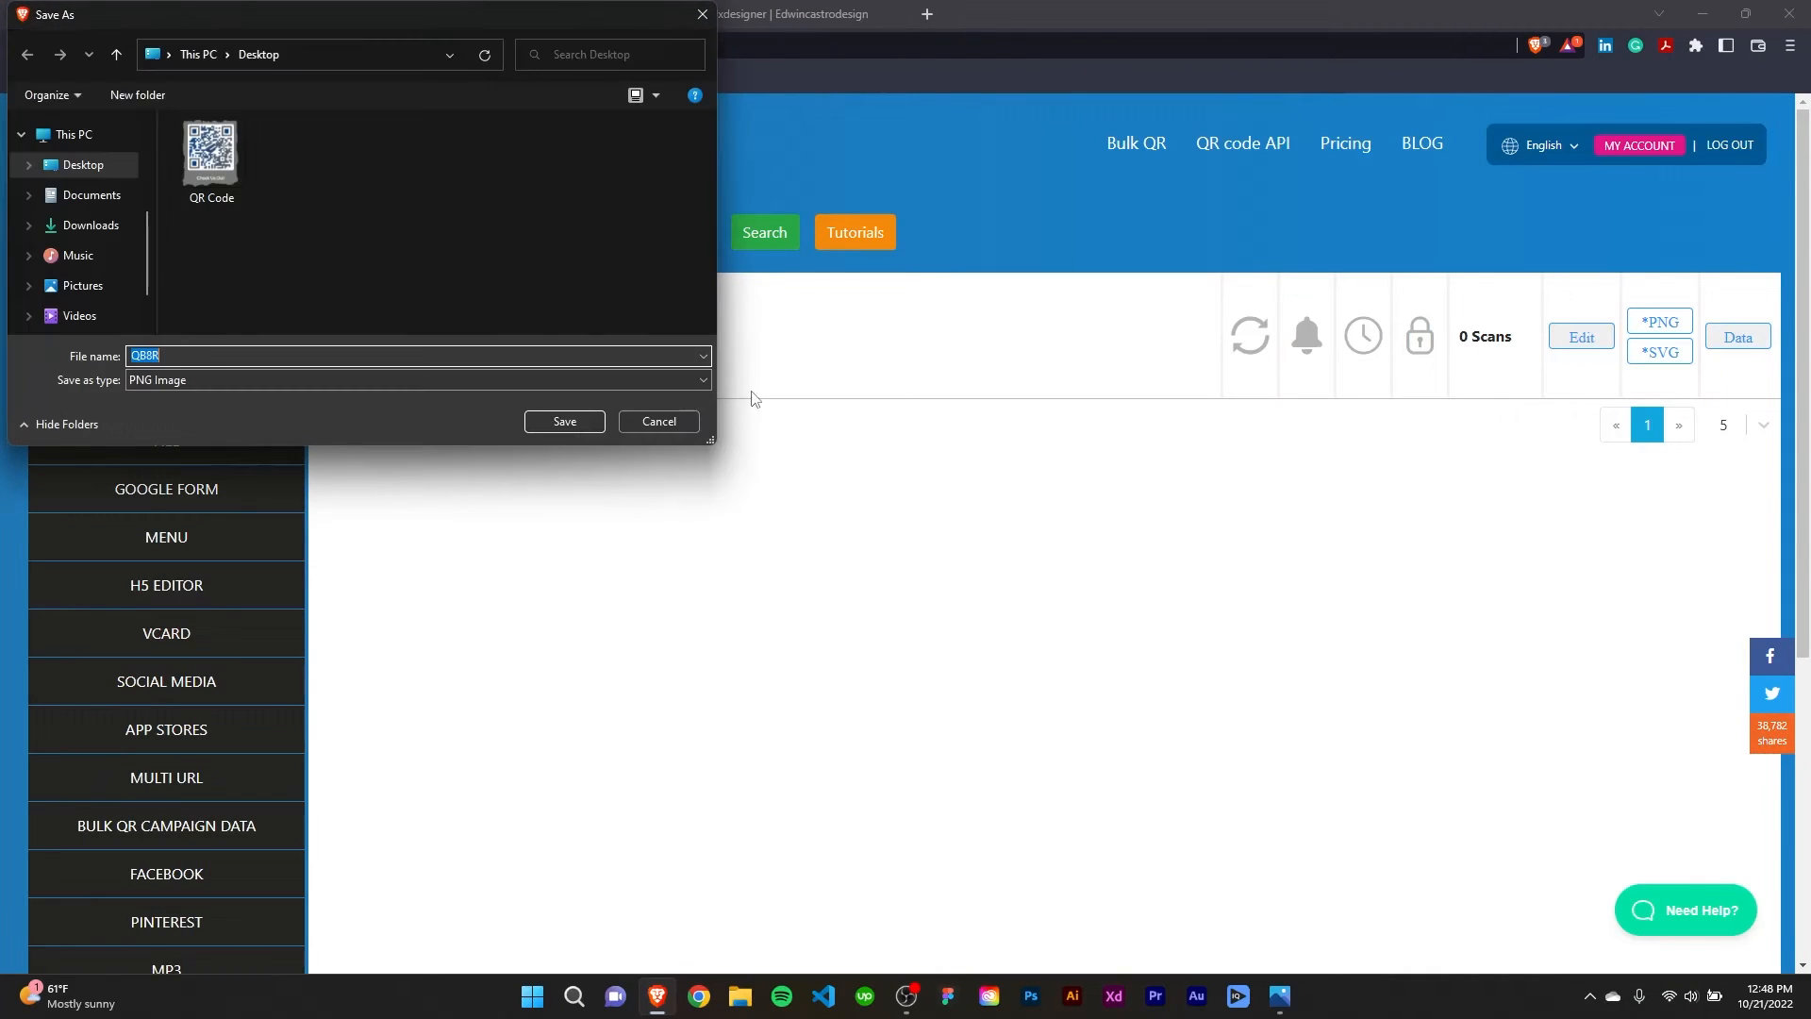
{"action": "left_click", "coordinate": [227, 189]}
{"action": "left_click", "coordinate": [535, 423]}
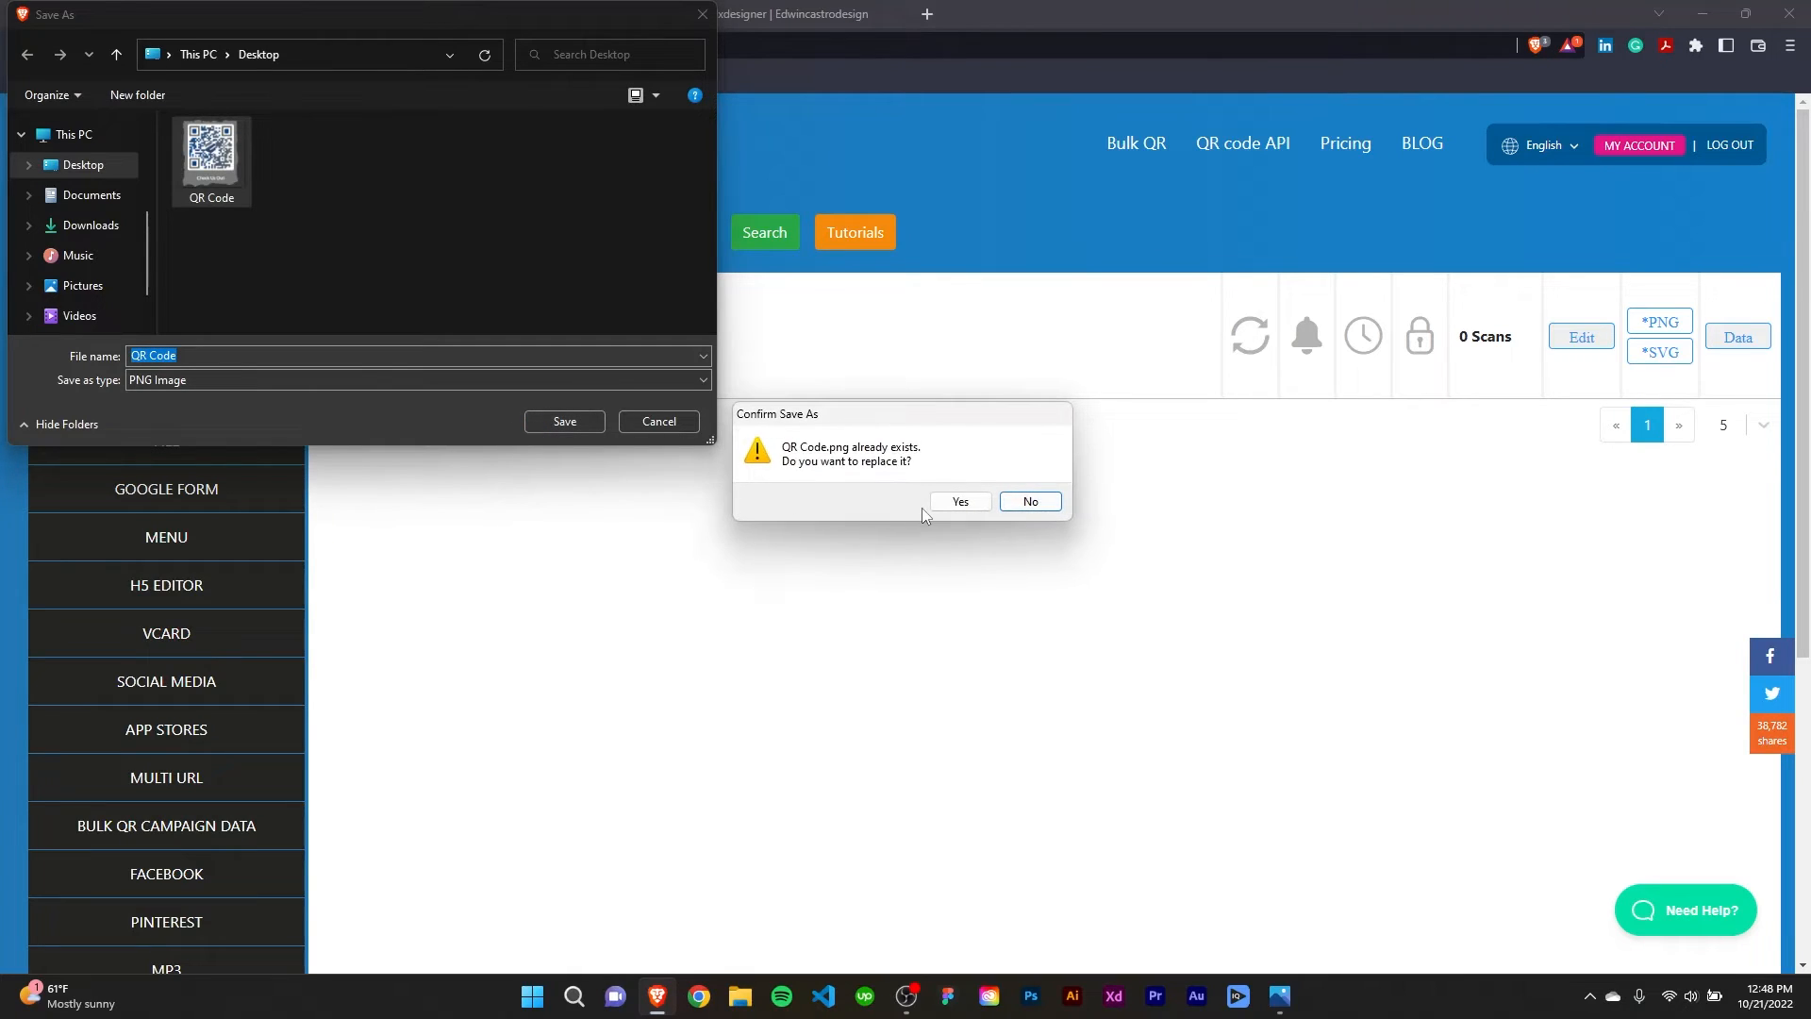
{"action": "left_click", "coordinate": [959, 501]}
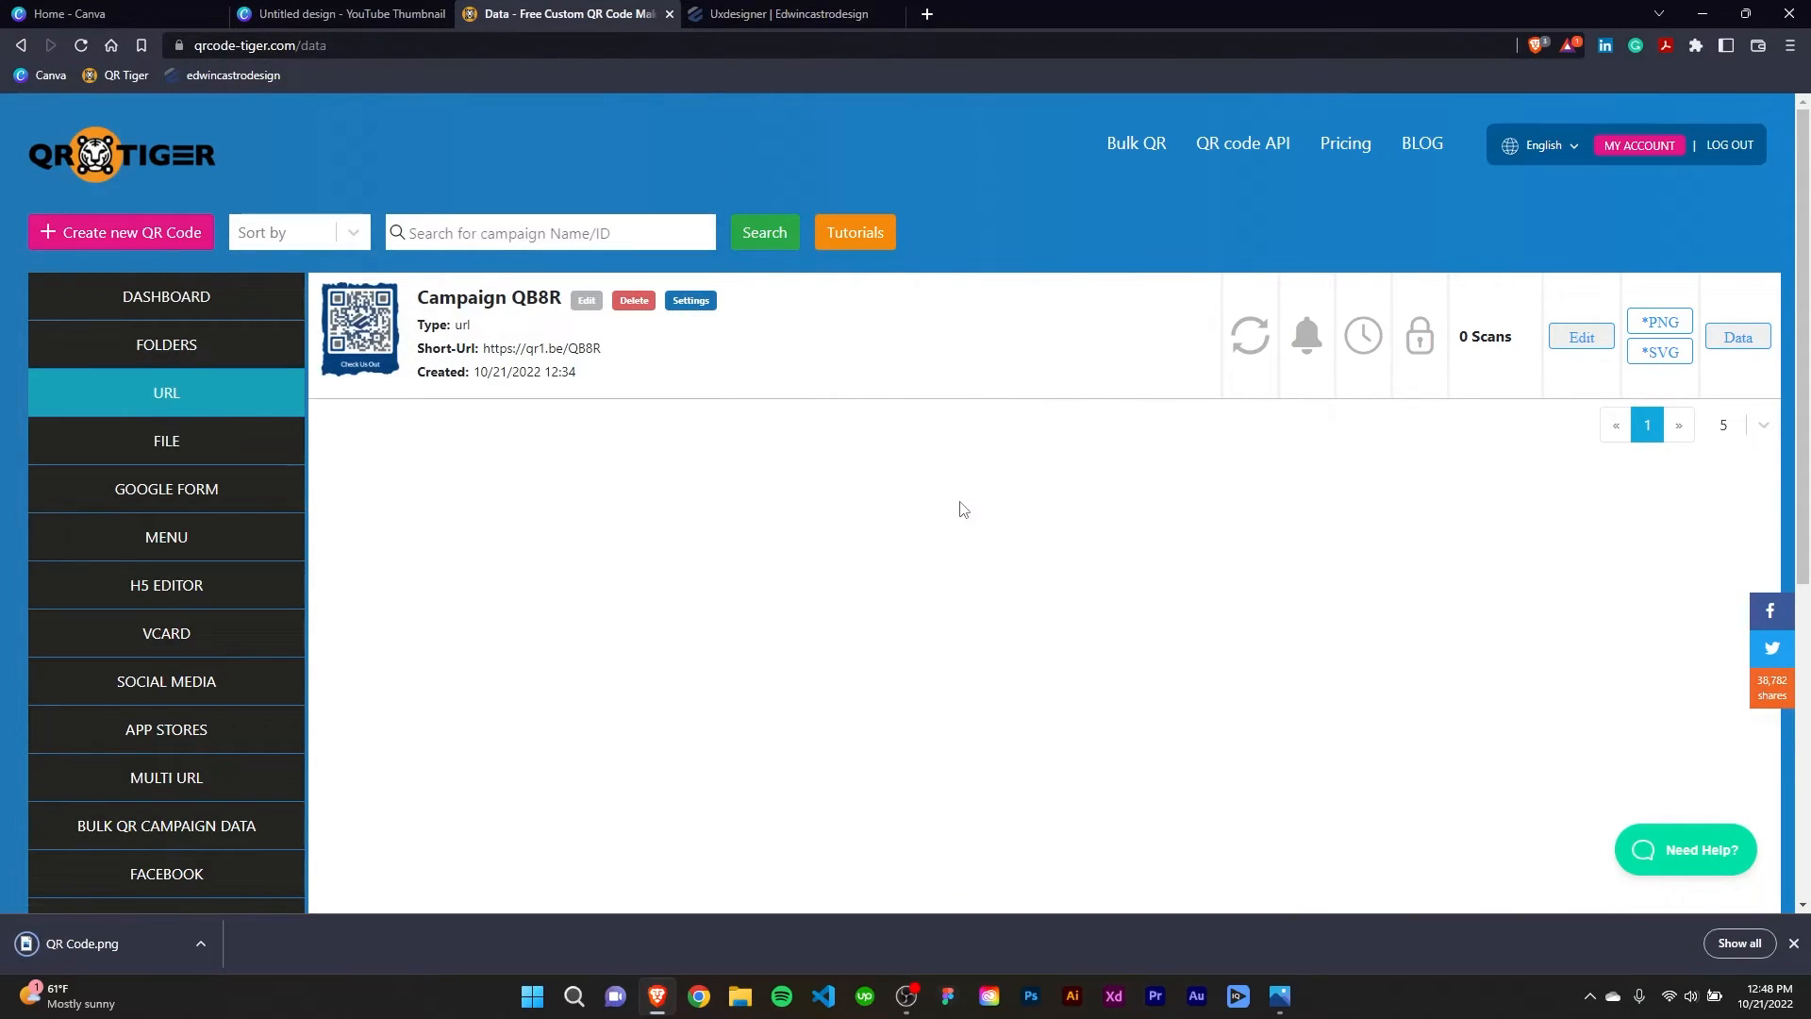
{"action": "left_click", "coordinate": [1793, 943]}
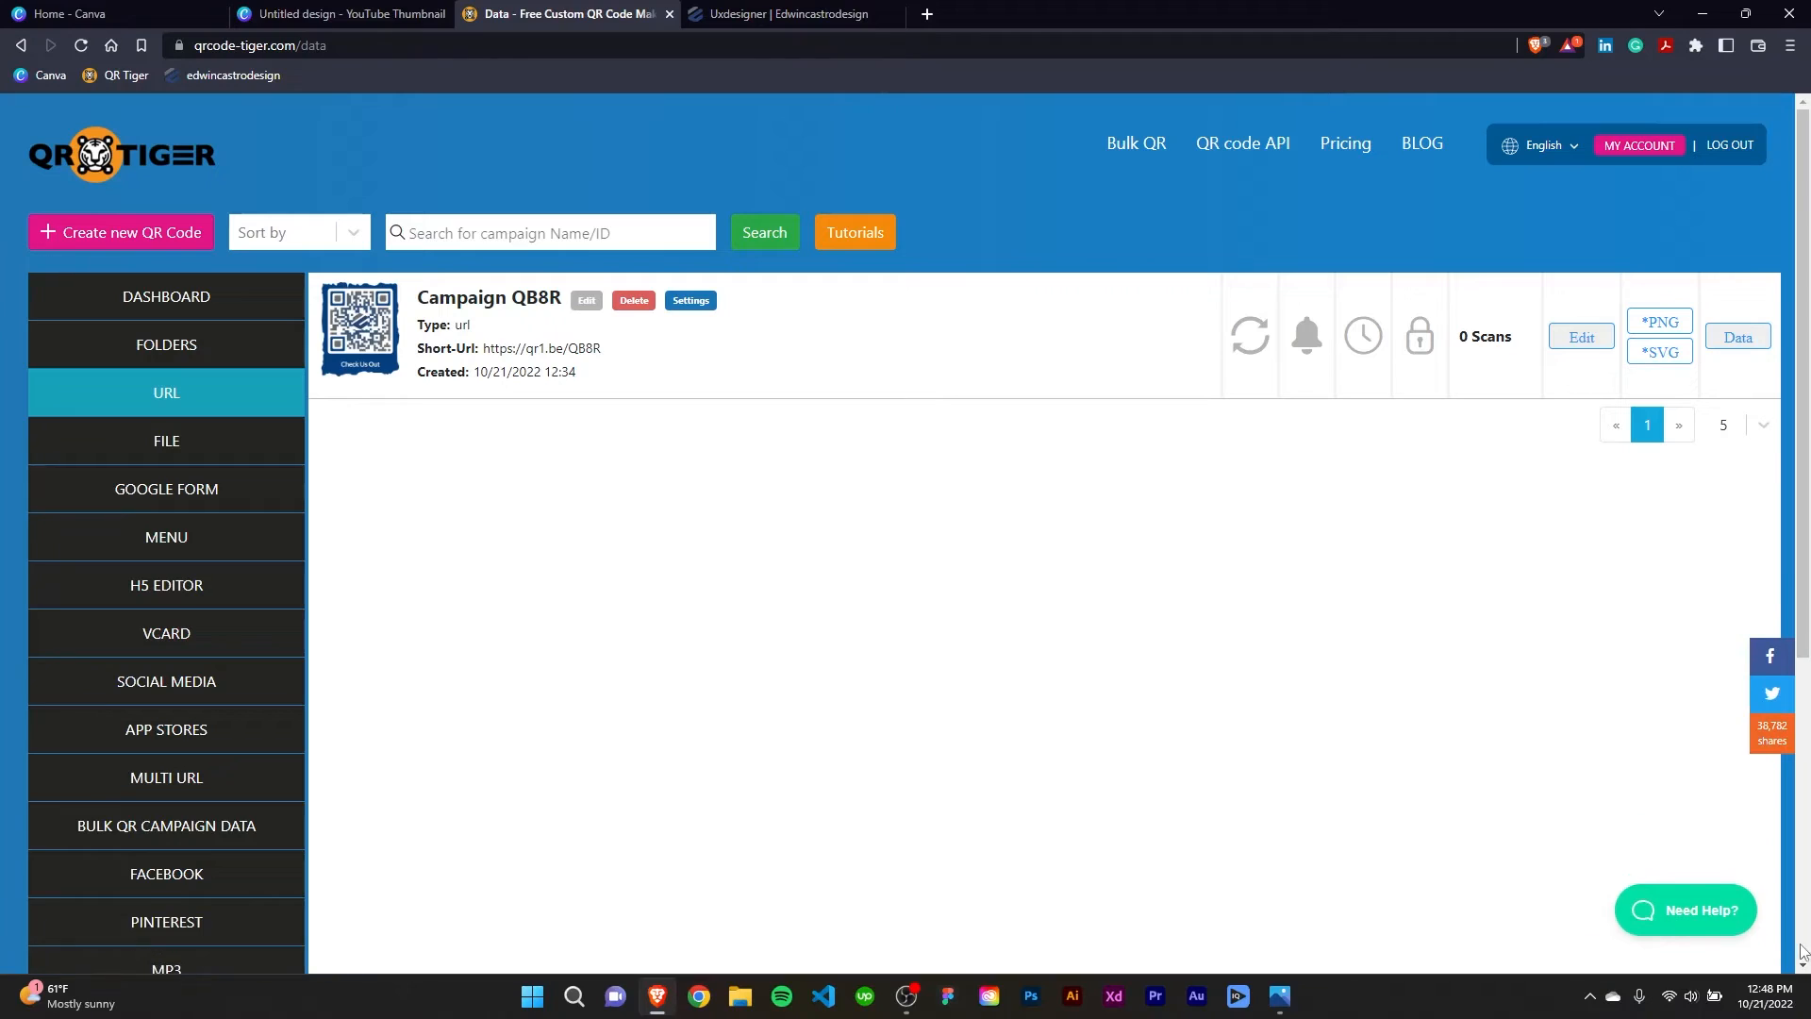
Switch to the Canva YouTube Thumbnail design, reload it, and add the updated QR code from the QR code app to the page.
{"action": "left_click", "coordinate": [336, 13]}
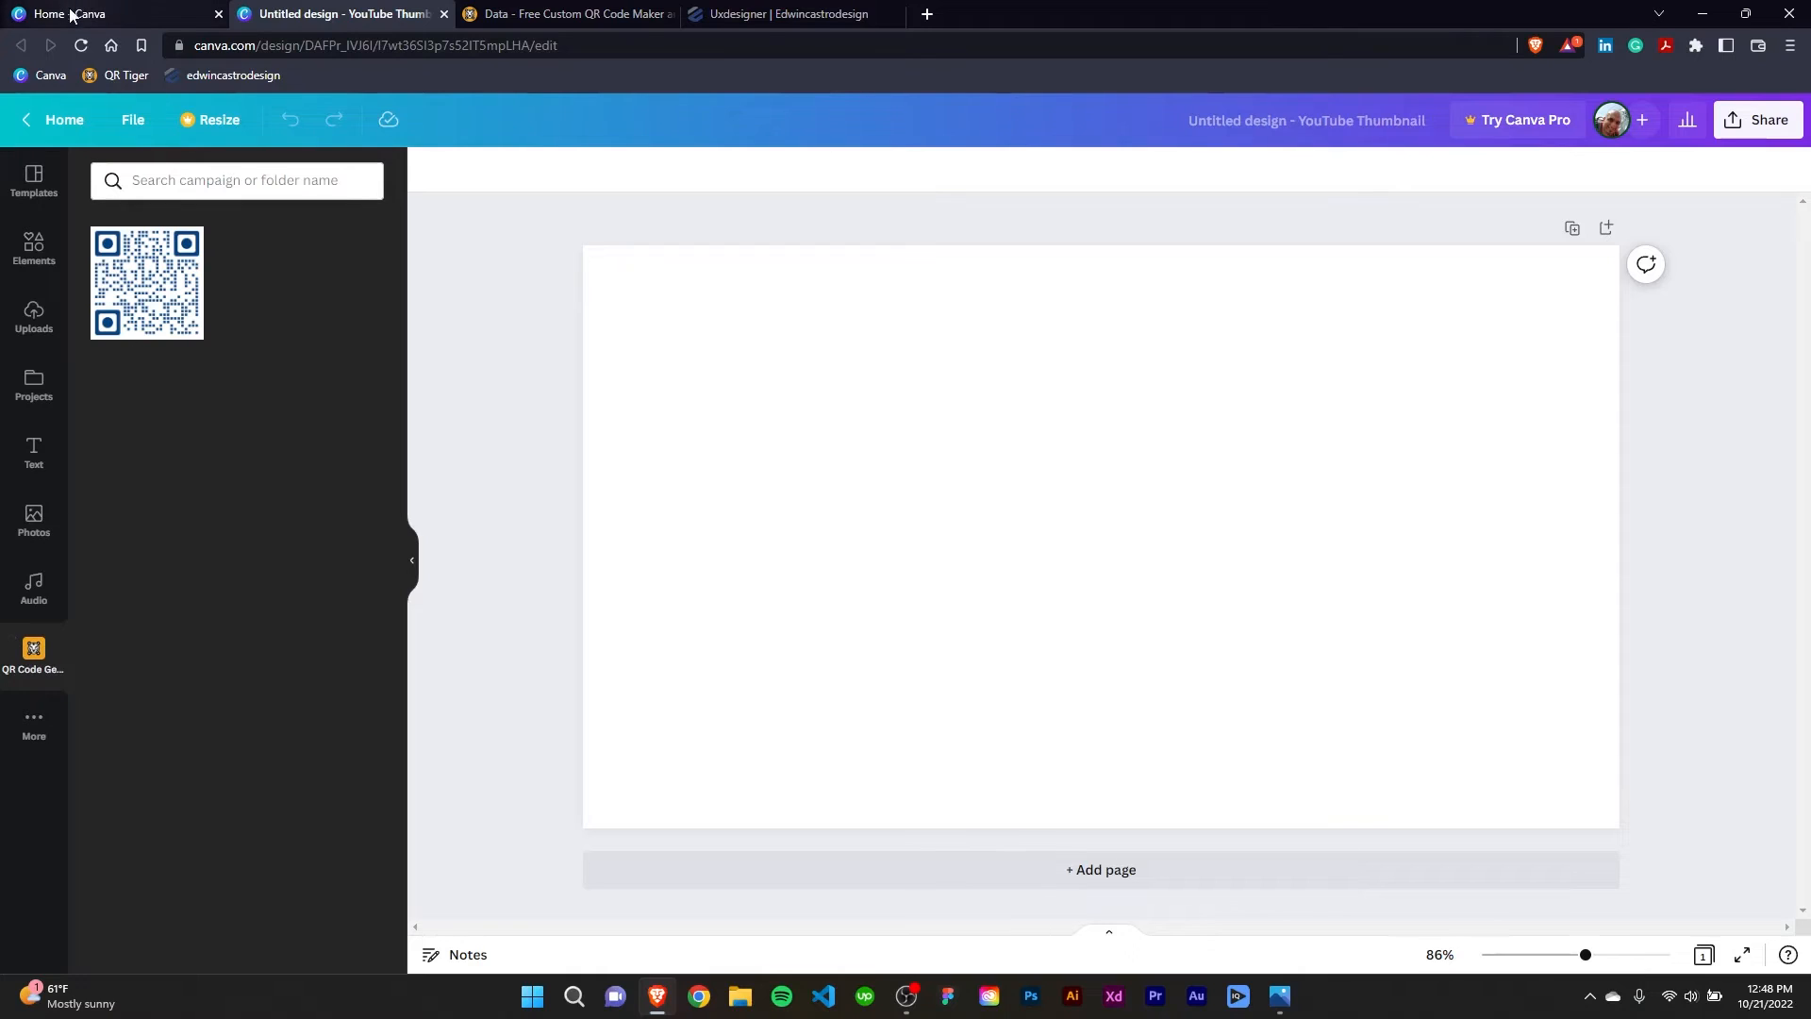
{"action": "left_click", "coordinate": [81, 45]}
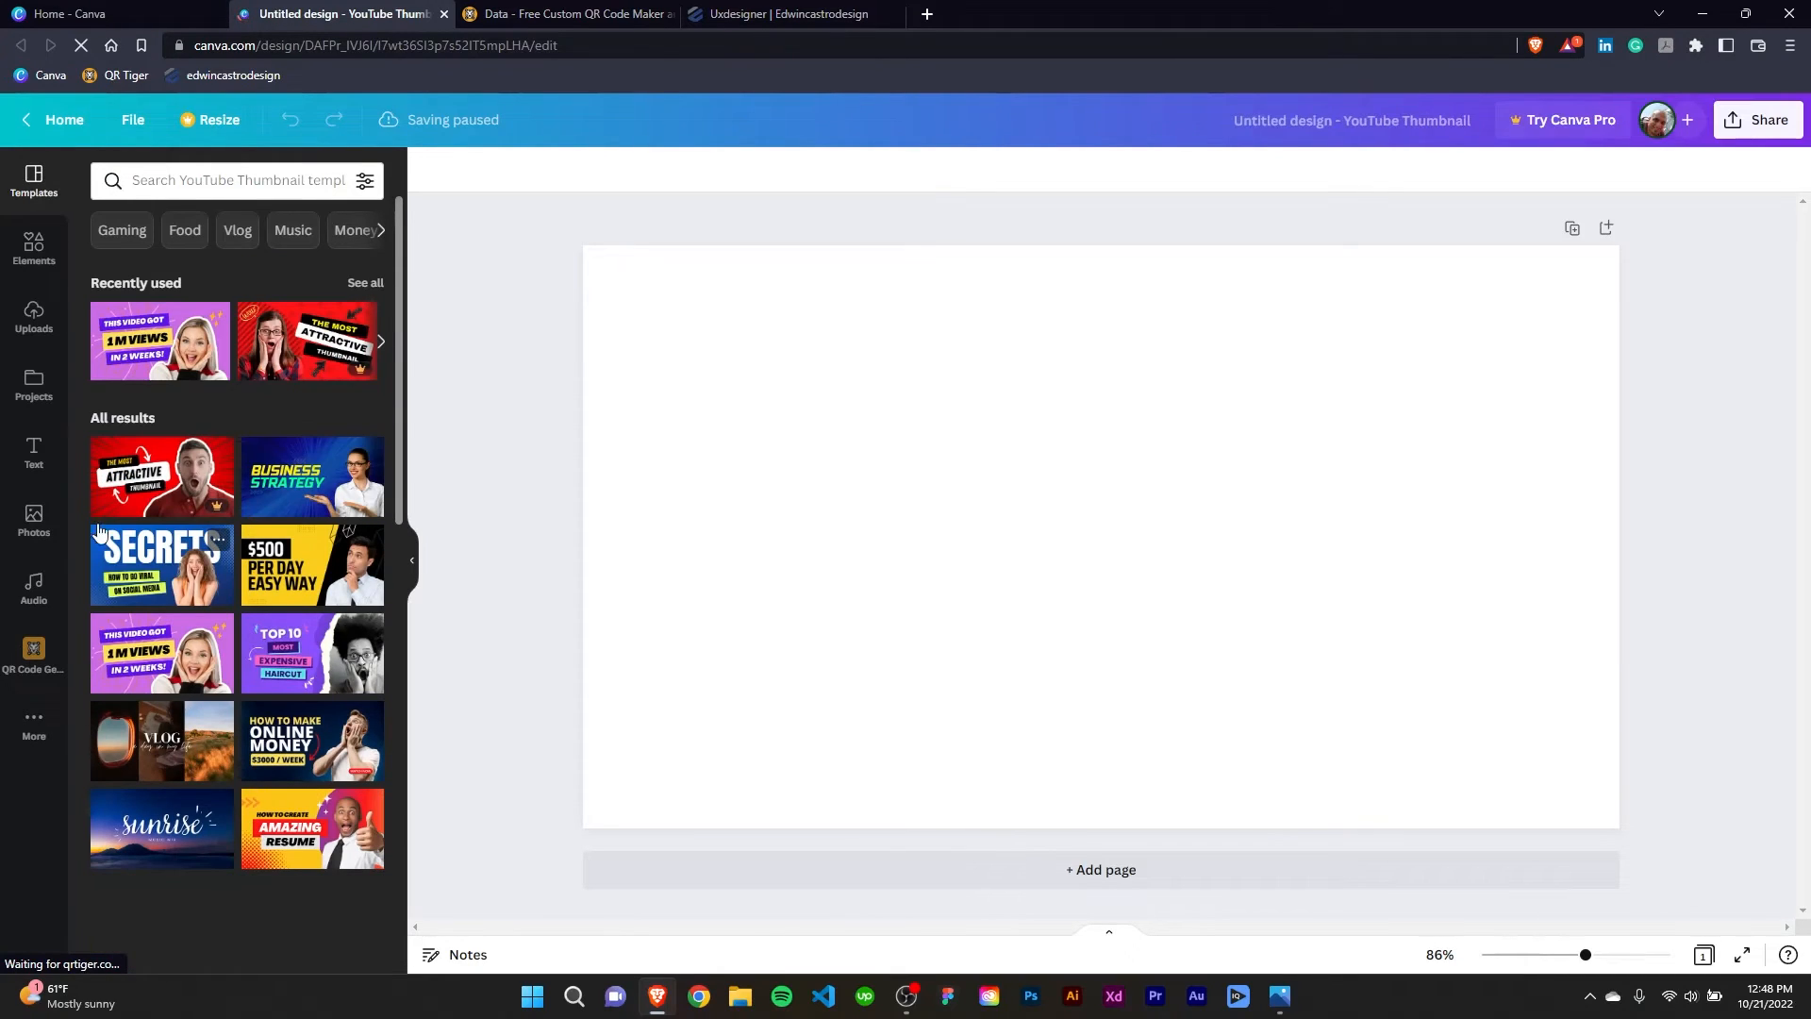
{"action": "left_click", "coordinate": [38, 665]}
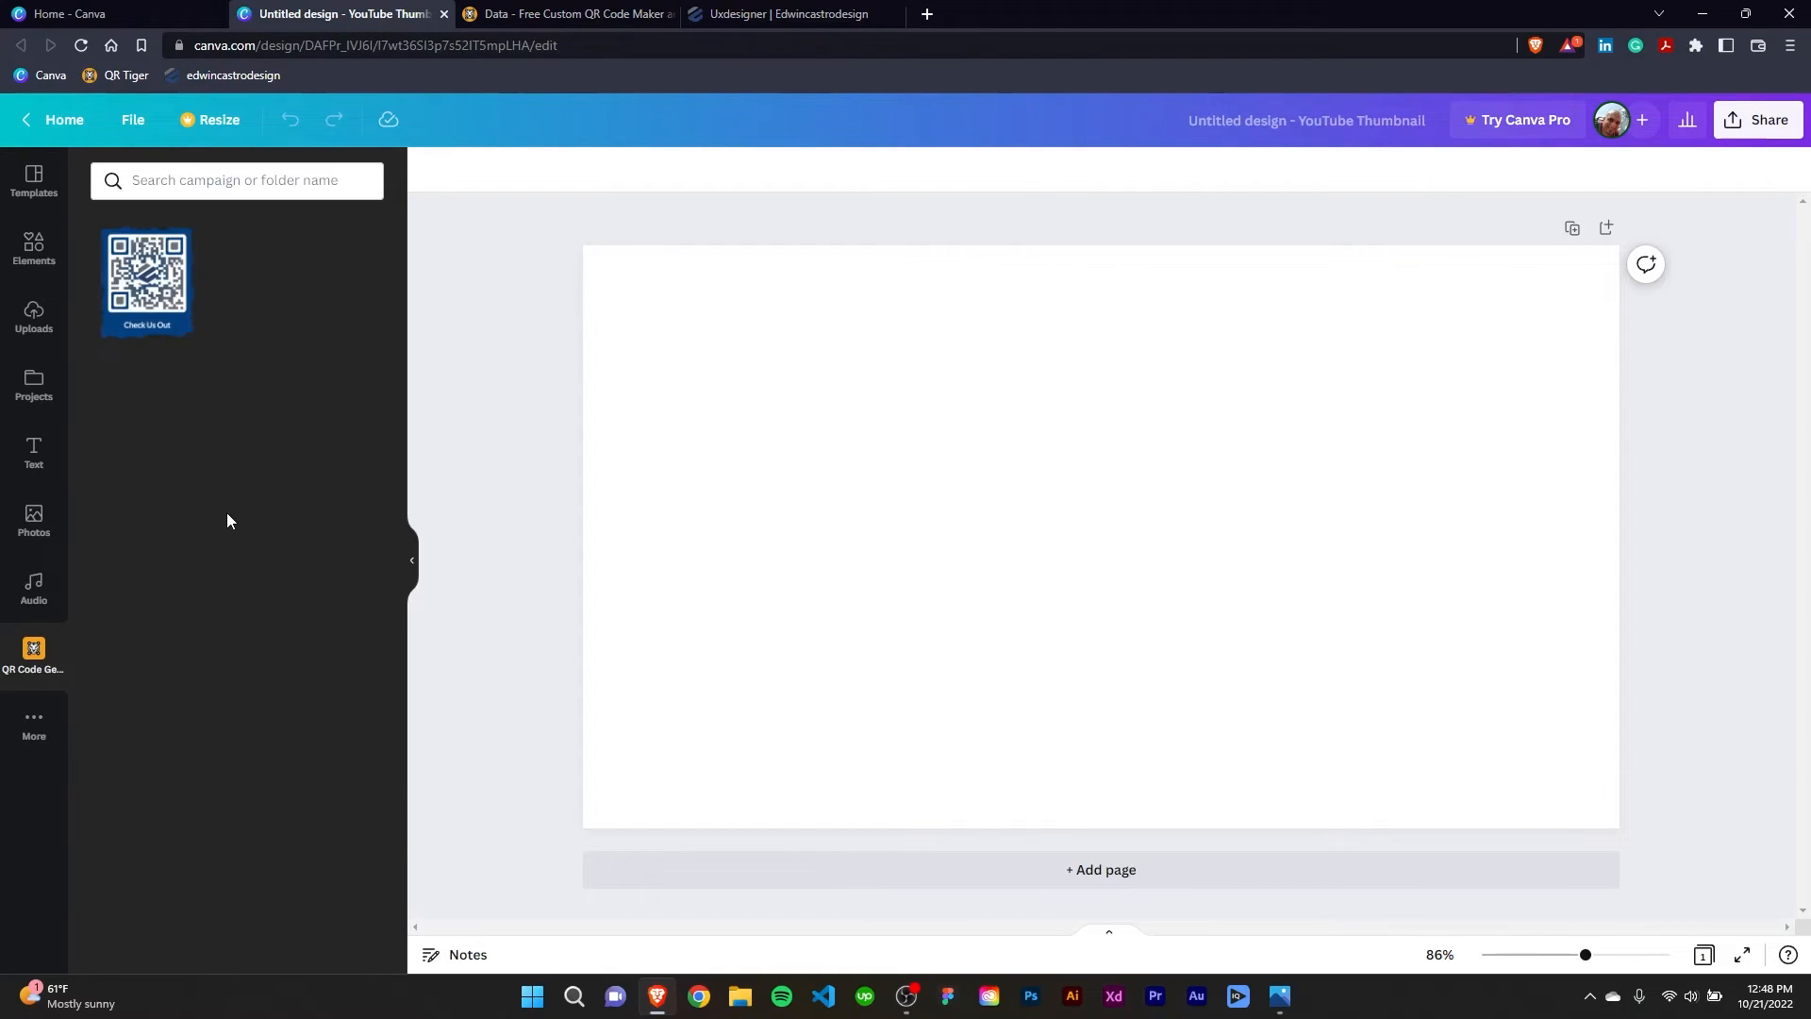
{"action": "left_click", "coordinate": [155, 297]}
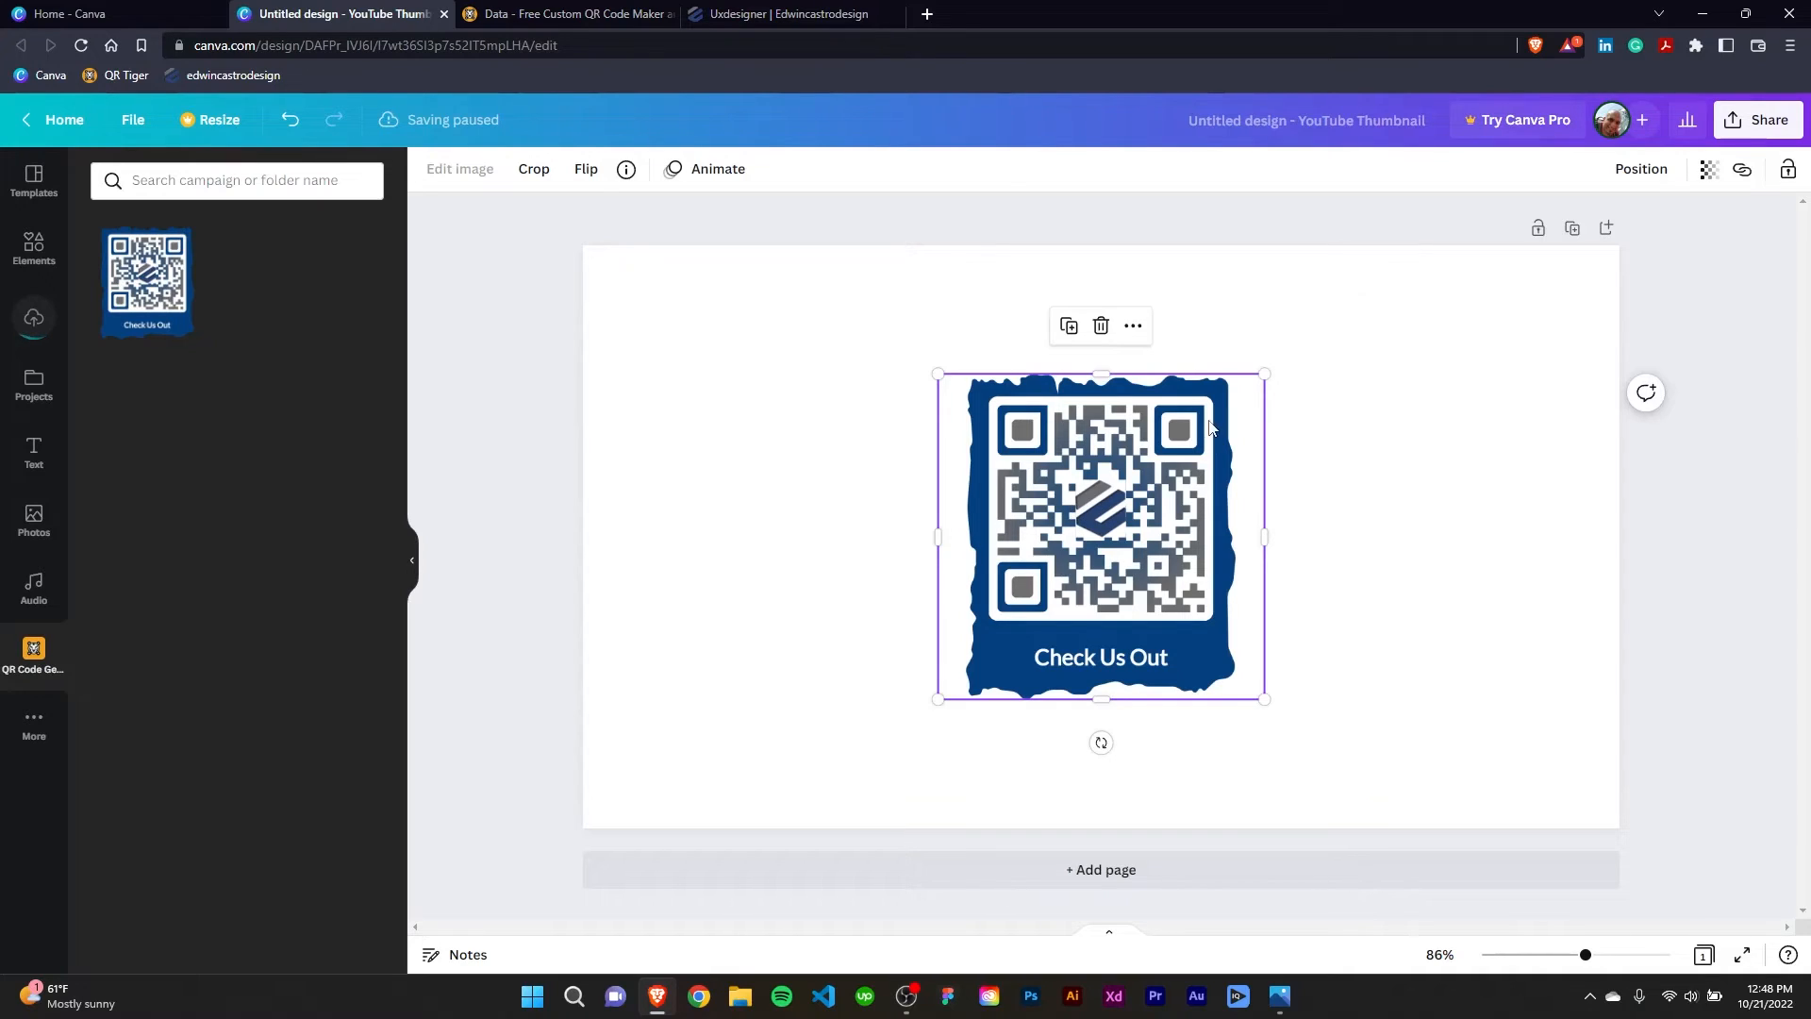
{"action": "mouse_move", "coordinate": [1176, 543]}
{"action": "left_mouse_down"}
{"action": "mouse_move", "coordinate": [1330, 539]}
{"action": "mouse_move", "coordinate": [1174, 542]}
{"action": "left_mouse_up"}
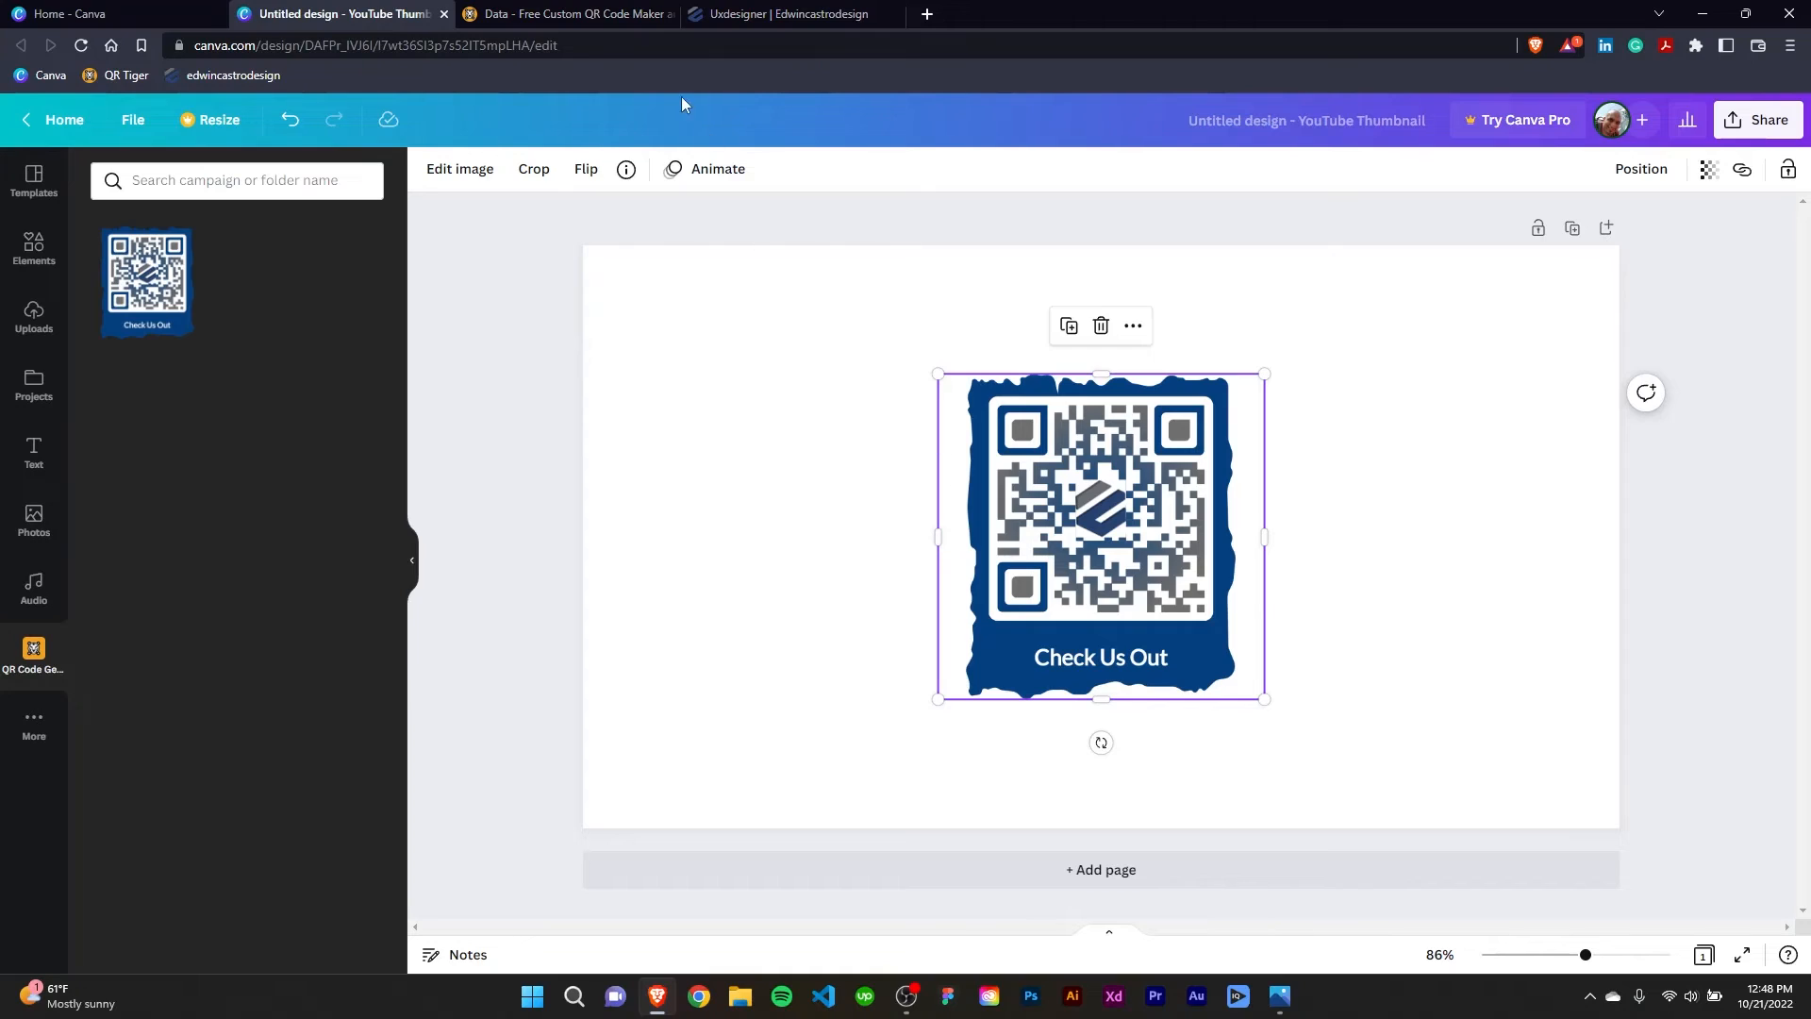
Switch back to QR Tiger and view the Plans & Pricing comparison of the subscription plans.
{"action": "left_click", "coordinate": [557, 13]}
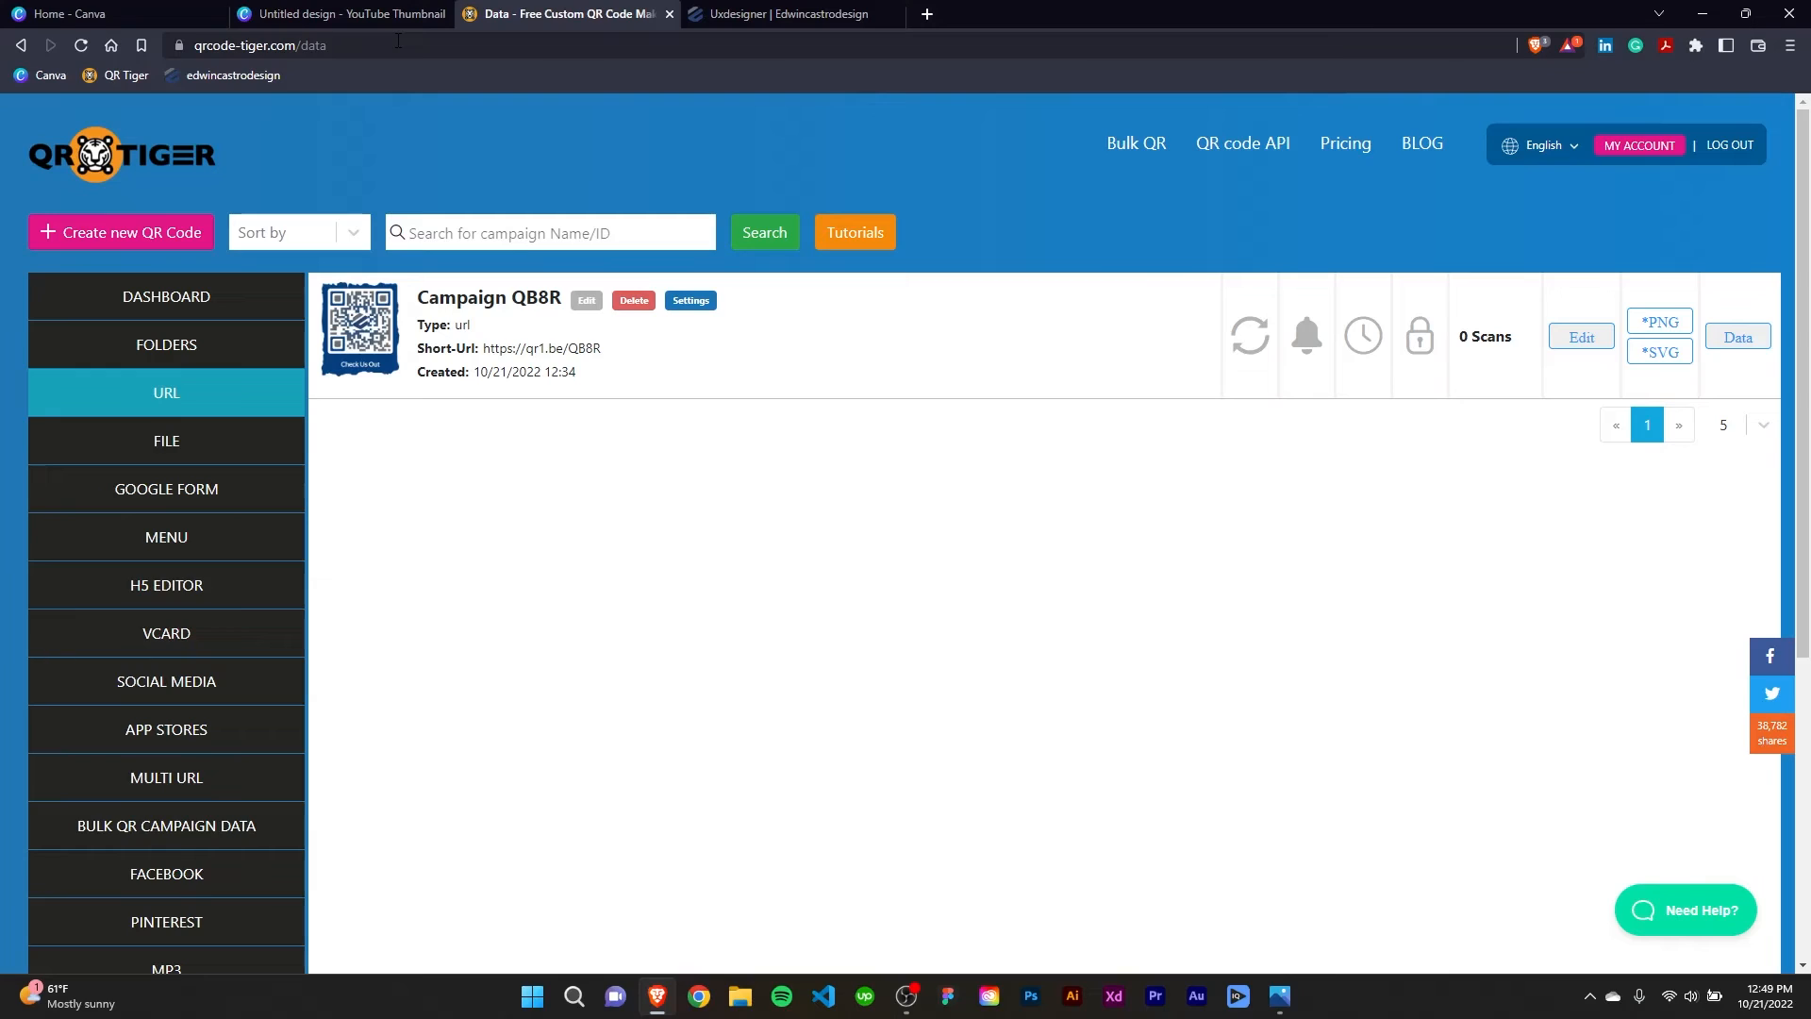
{"action": "left_click", "coordinate": [1346, 144]}
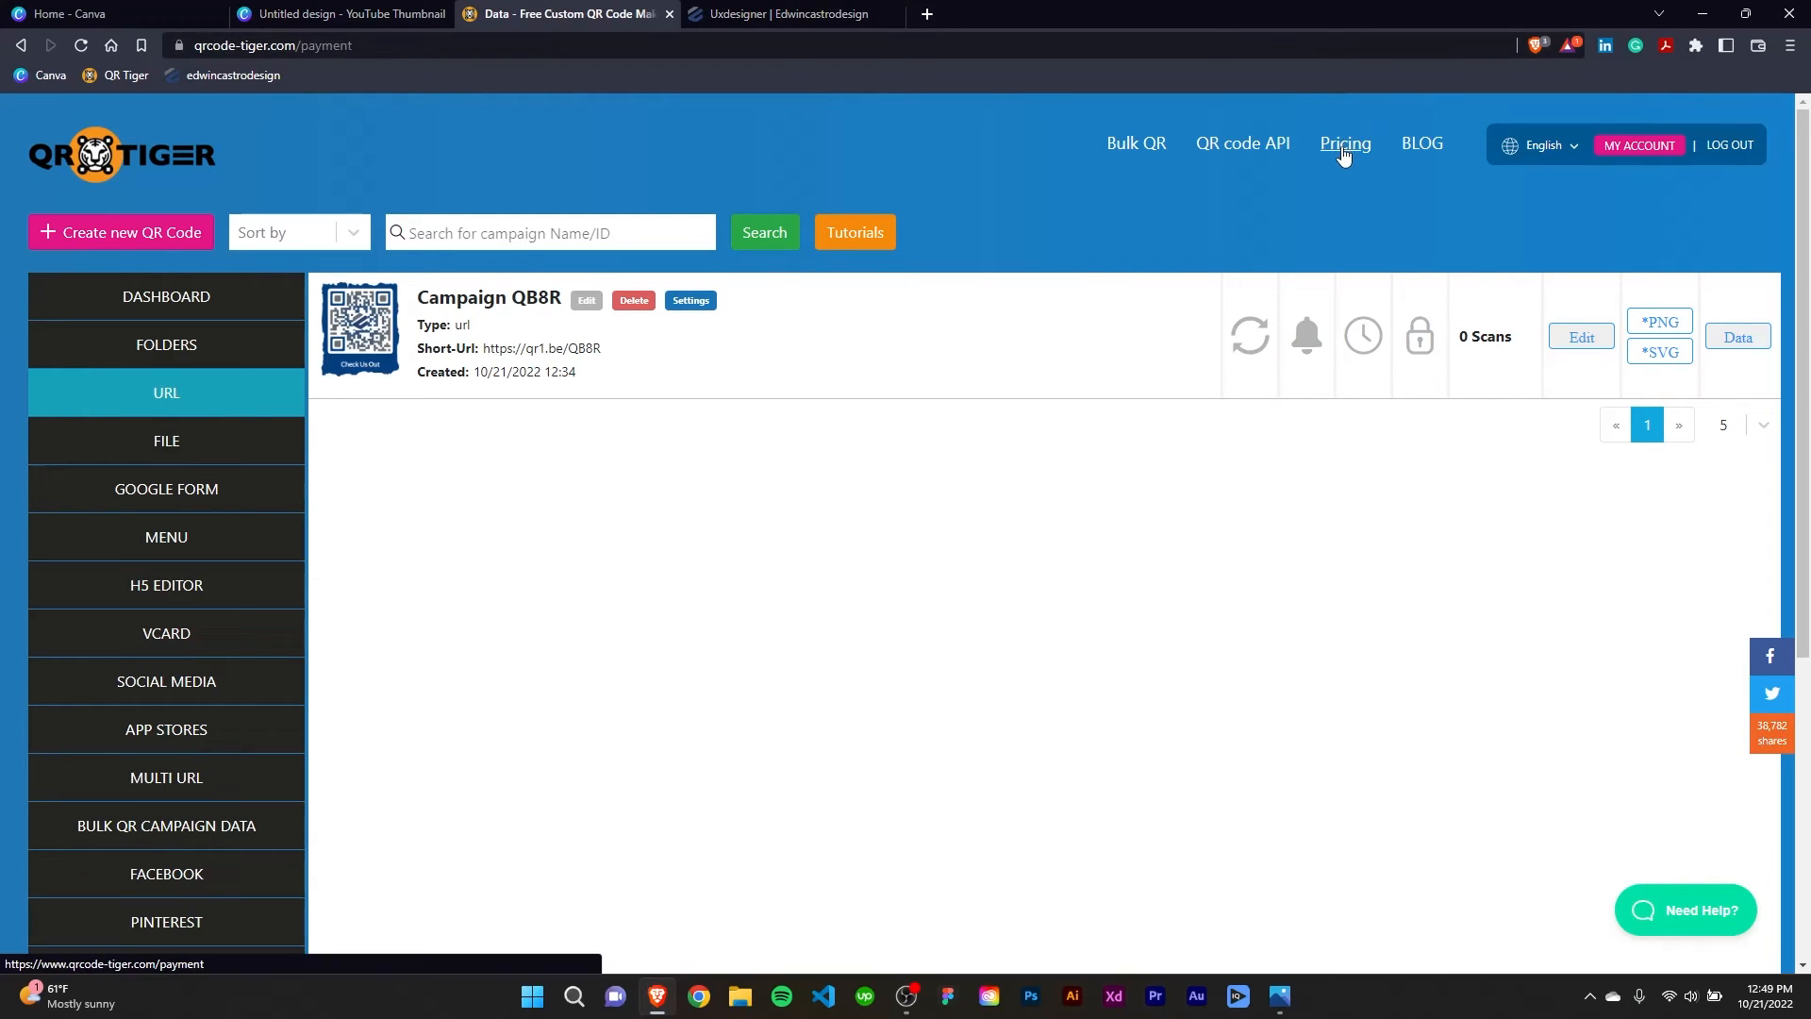
{"action": "scroll", "coordinate": [1094, 564], "scroll_direction": "down", "scroll_amount": 2}
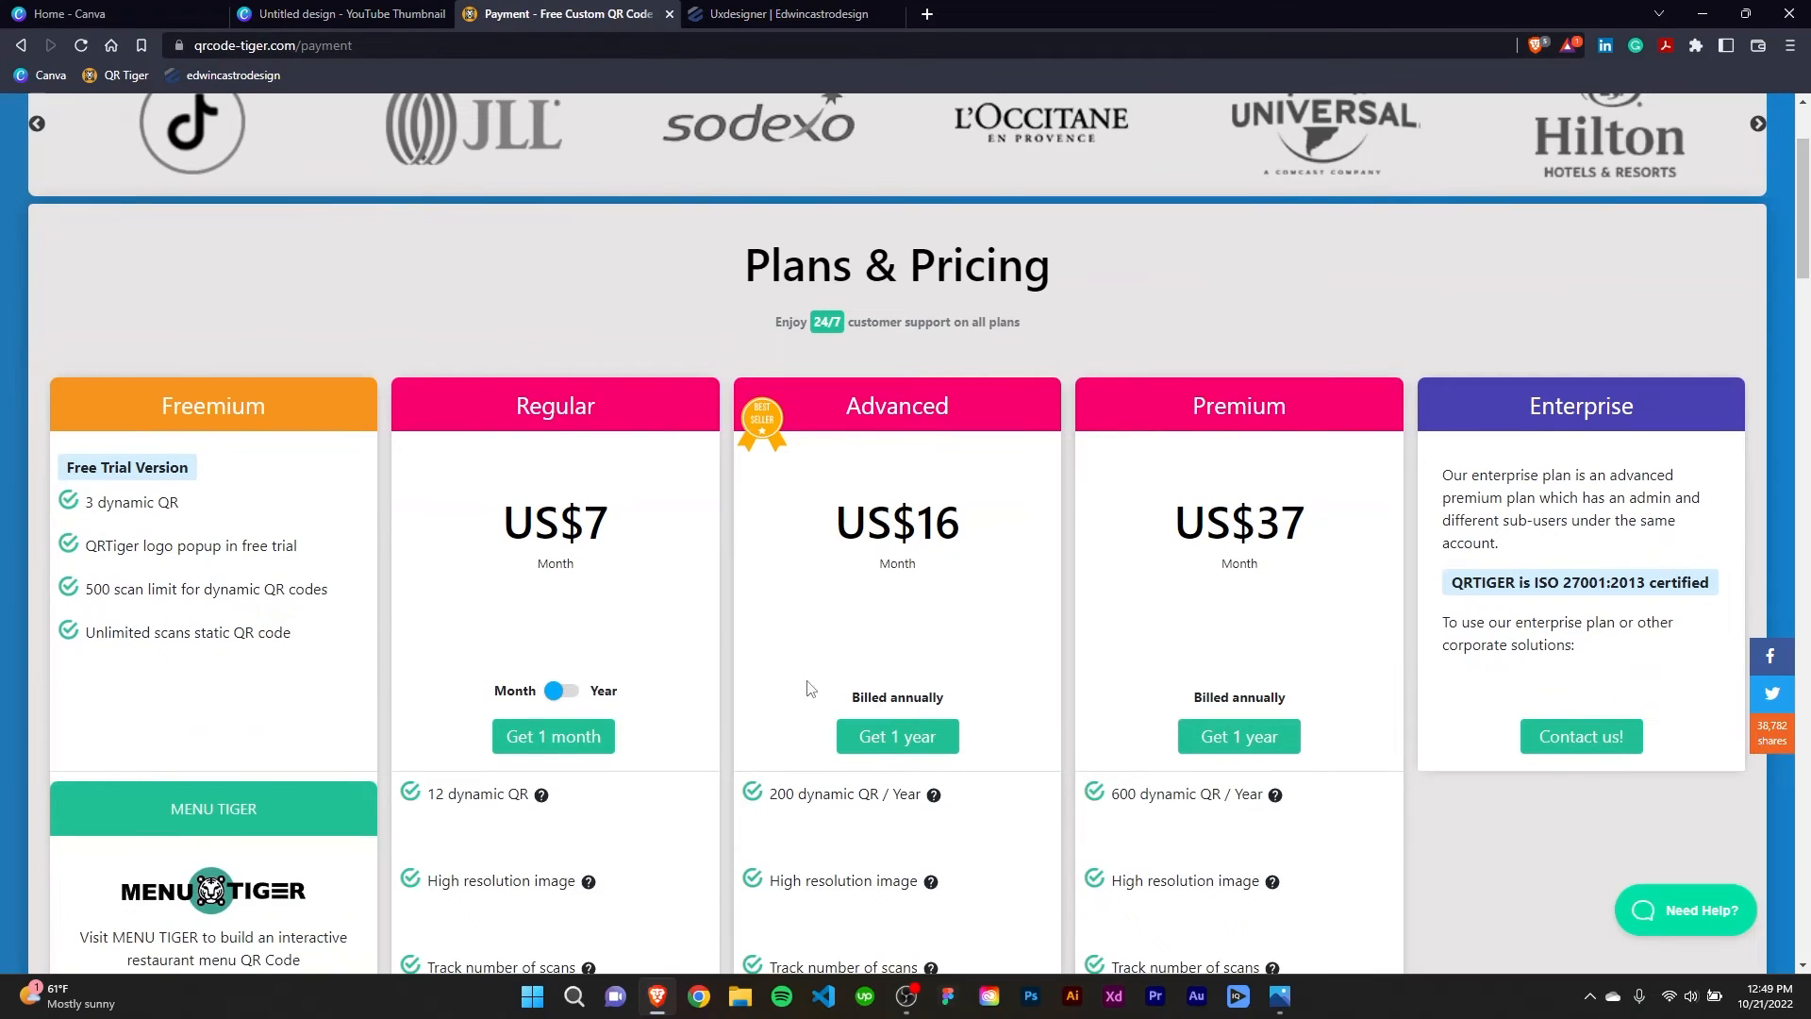
Compare the prices and included features of the Freemium, Regular, Advanced, Premium and Enterprise plans on the pricing page.
{"action": "scroll", "coordinate": [750, 649], "scroll_direction": "down", "scroll_amount": 1}
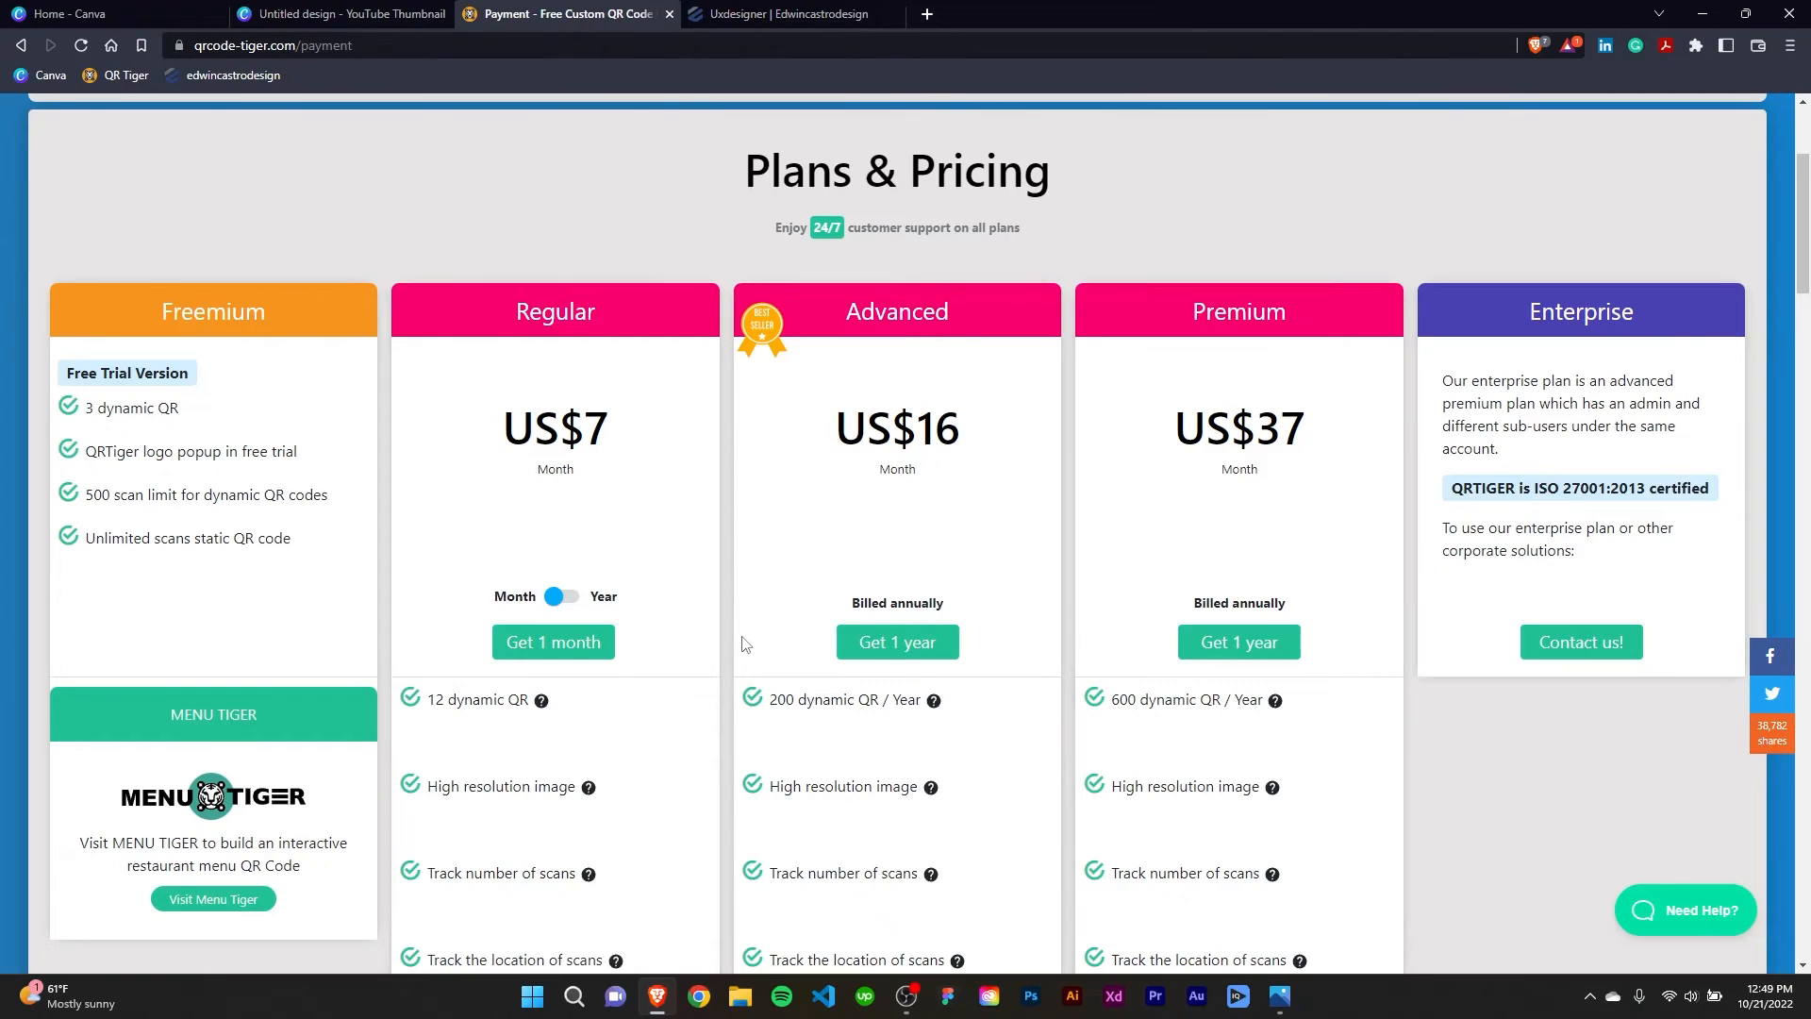
{"action": "scroll", "coordinate": [552, 436], "scroll_direction": "down", "scroll_amount": 2}
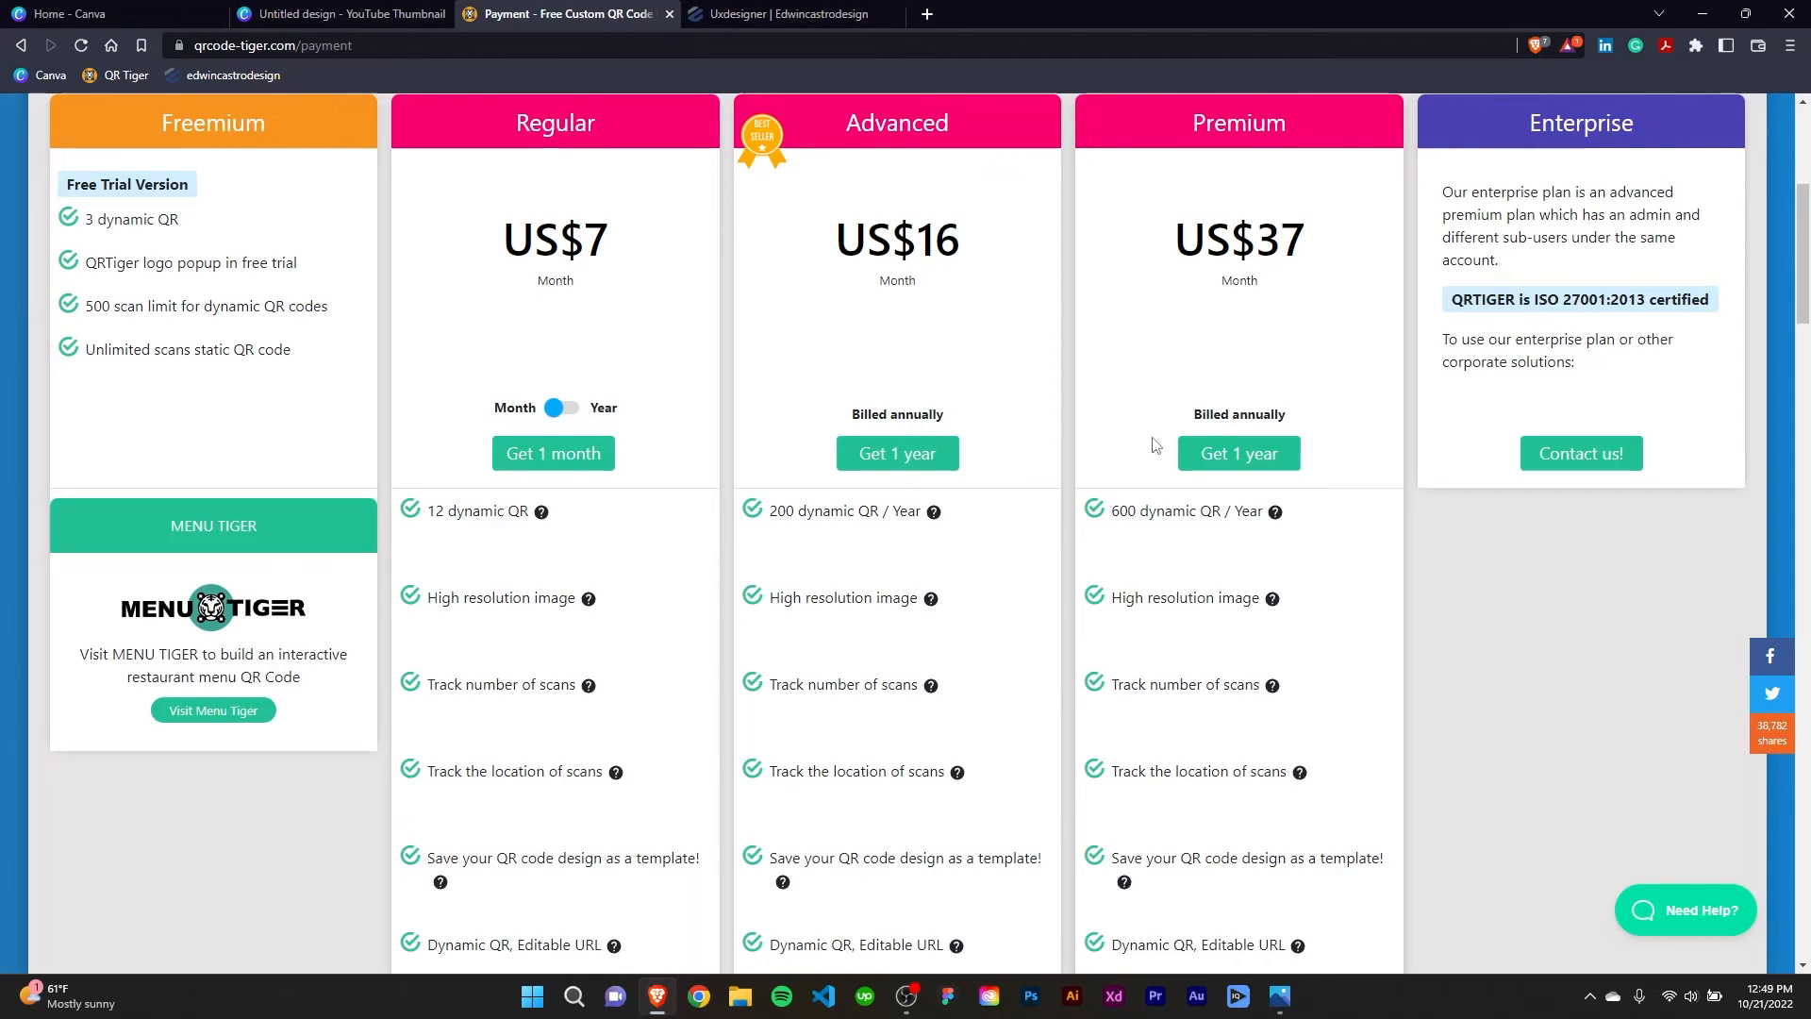
{"action": "scroll", "coordinate": [1026, 283], "scroll_direction": "up", "scroll_amount": 5}
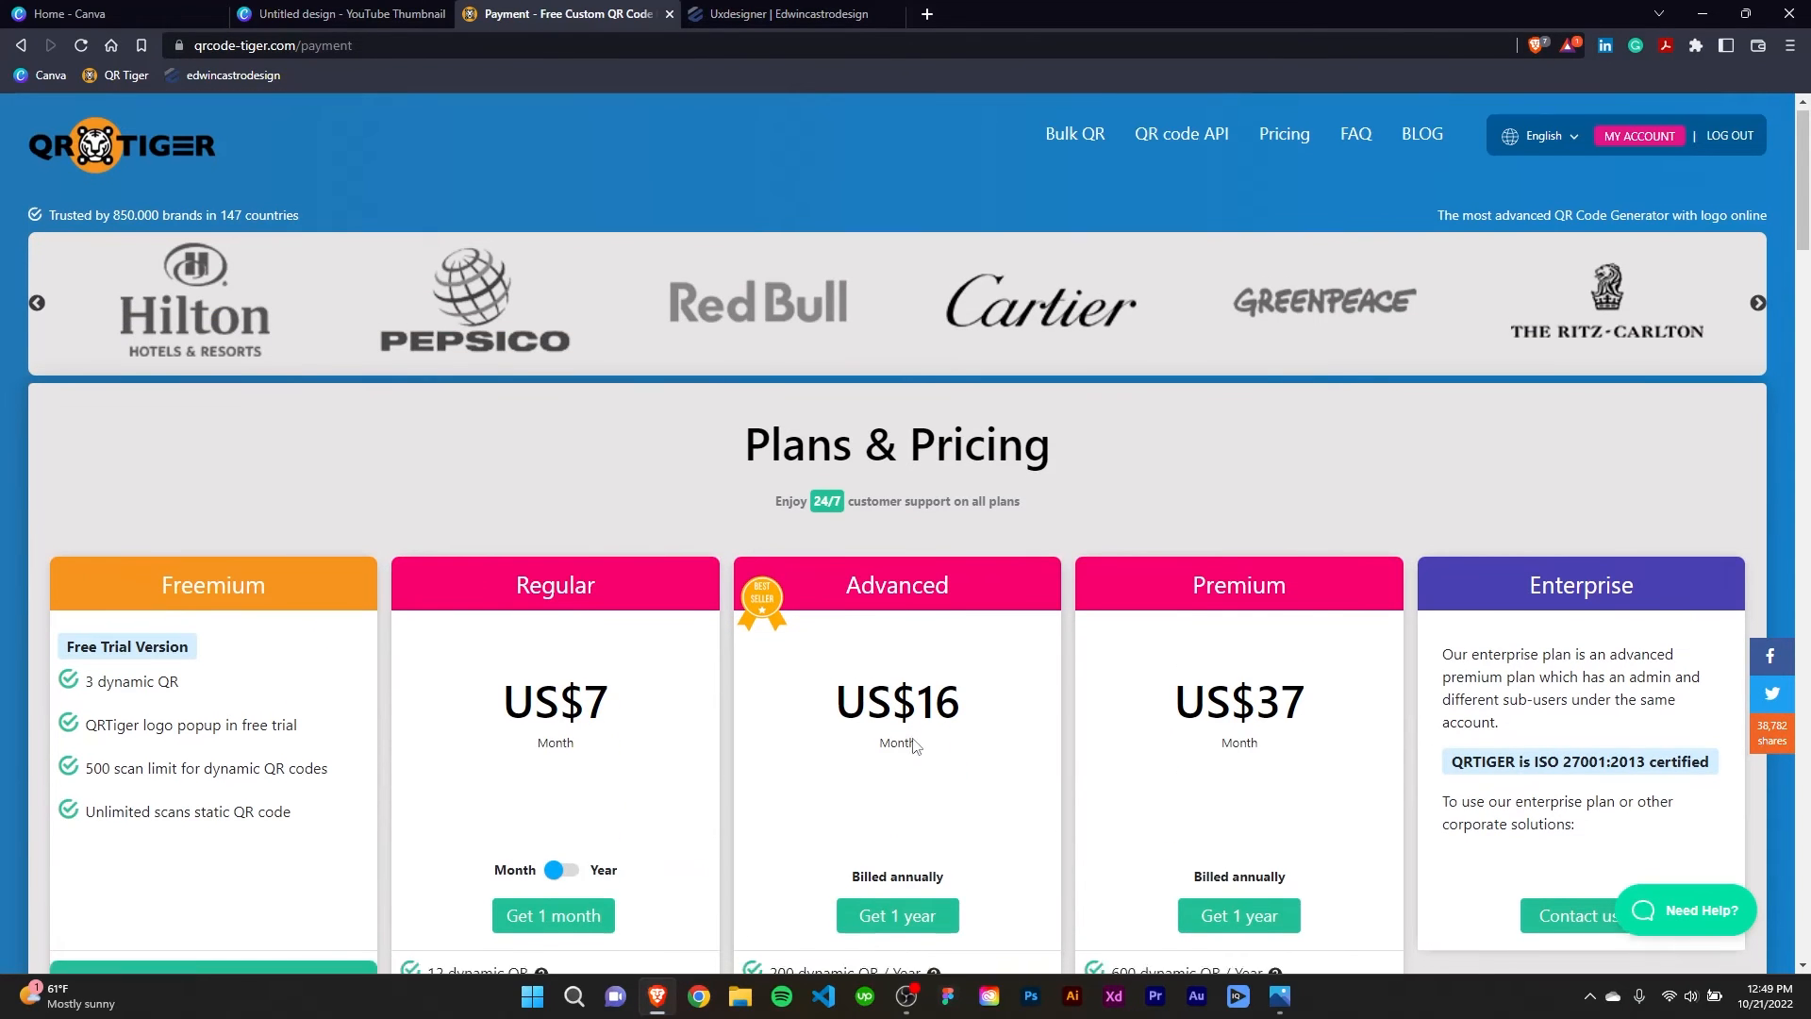
{"action": "scroll", "coordinate": [916, 741], "scroll_direction": "down", "scroll_amount": 6}
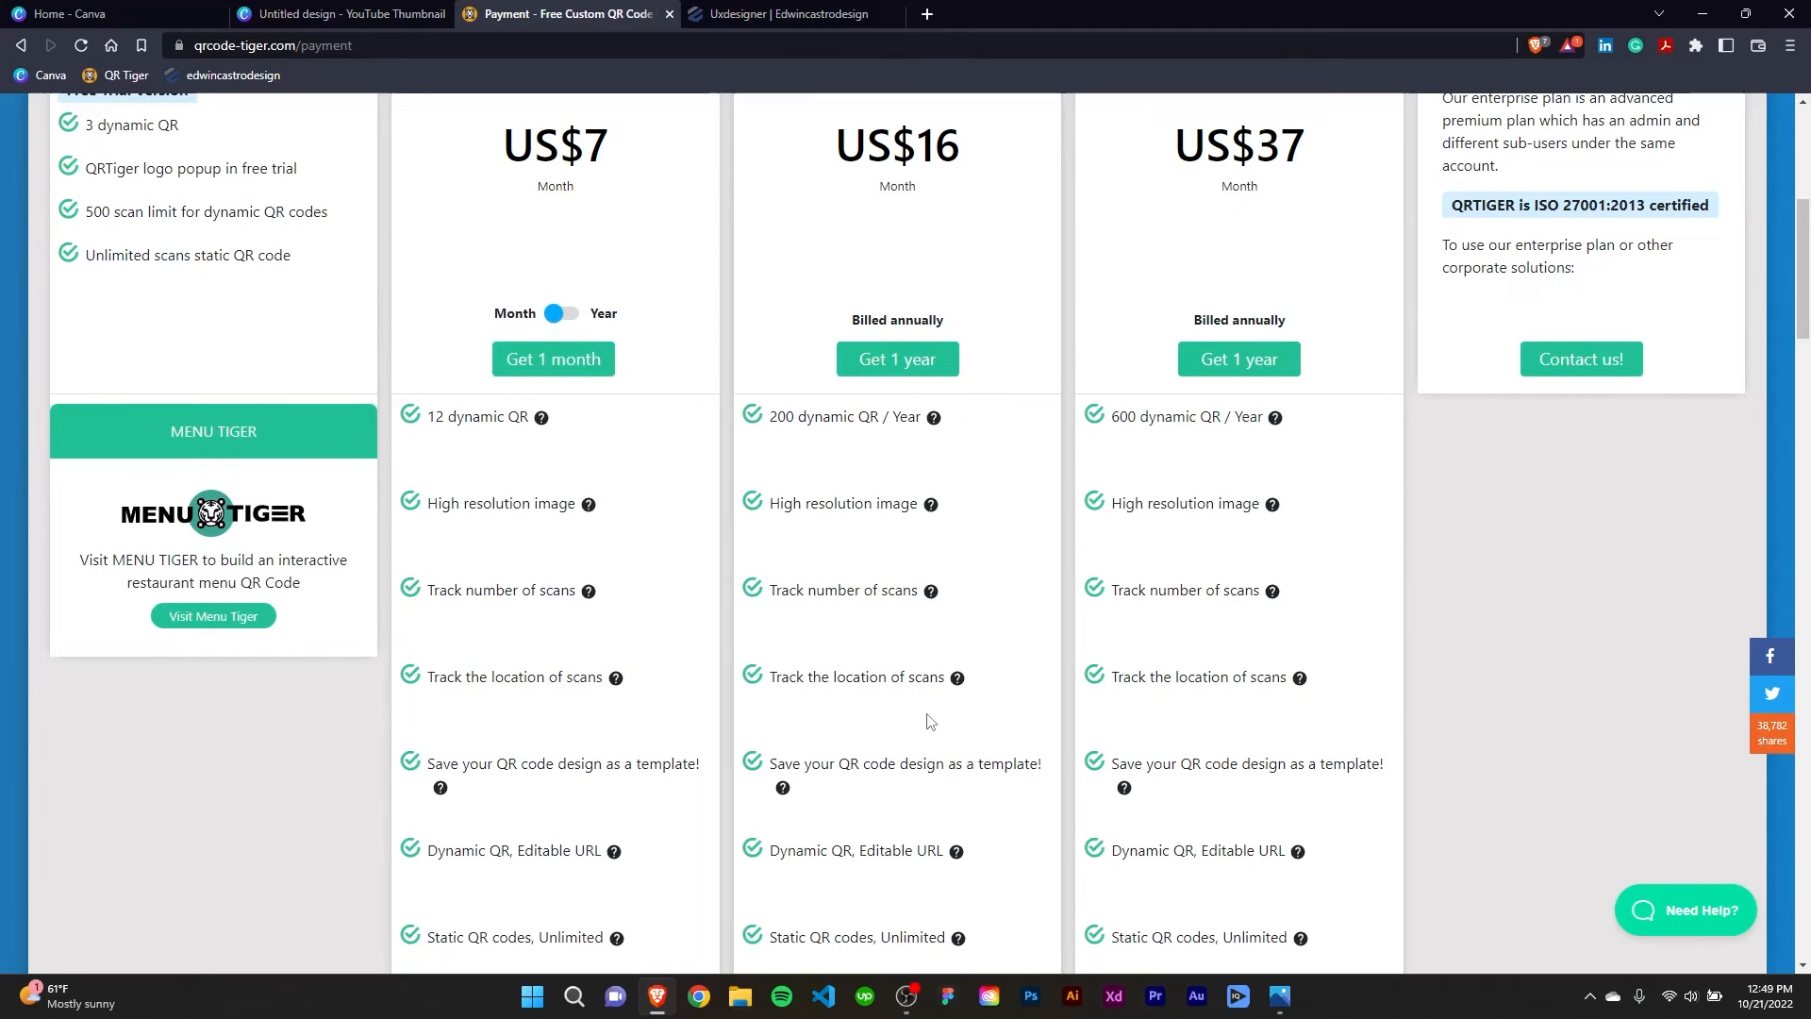
{"action": "scroll", "coordinate": [882, 589], "scroll_direction": "up", "scroll_amount": 2}
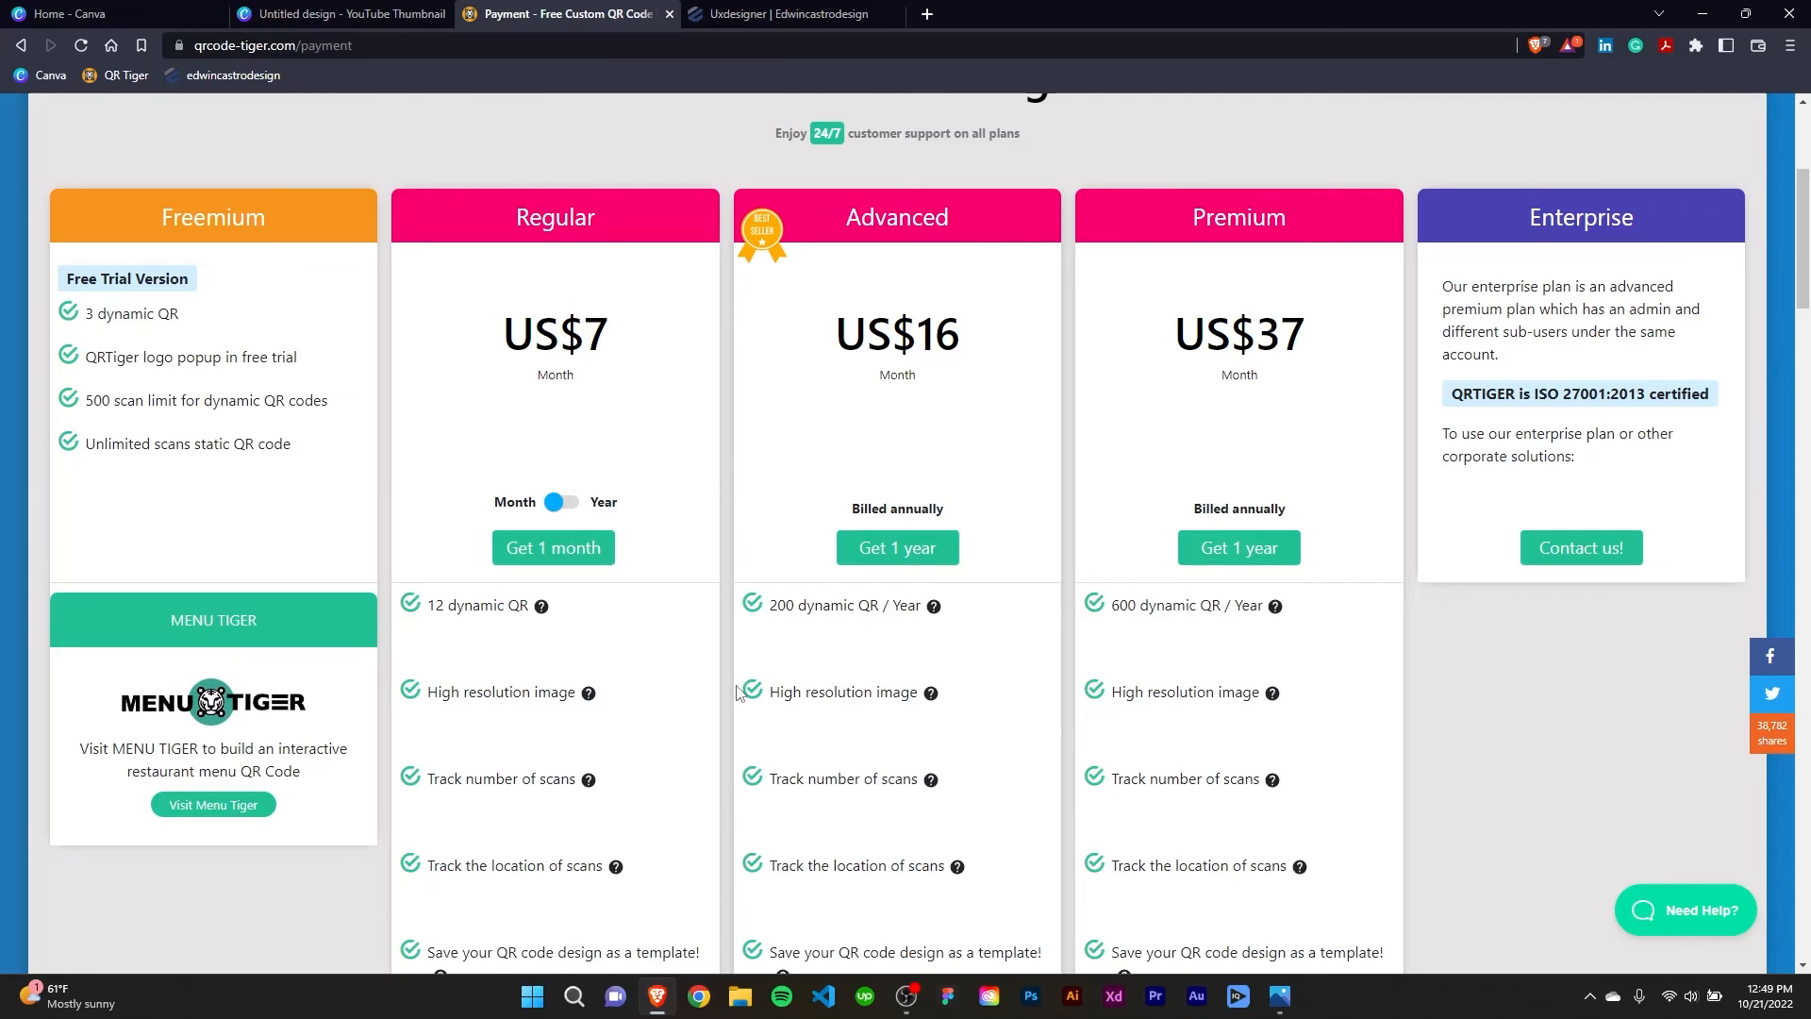
{"action": "scroll", "coordinate": [676, 687], "scroll_direction": "down", "scroll_amount": 1}
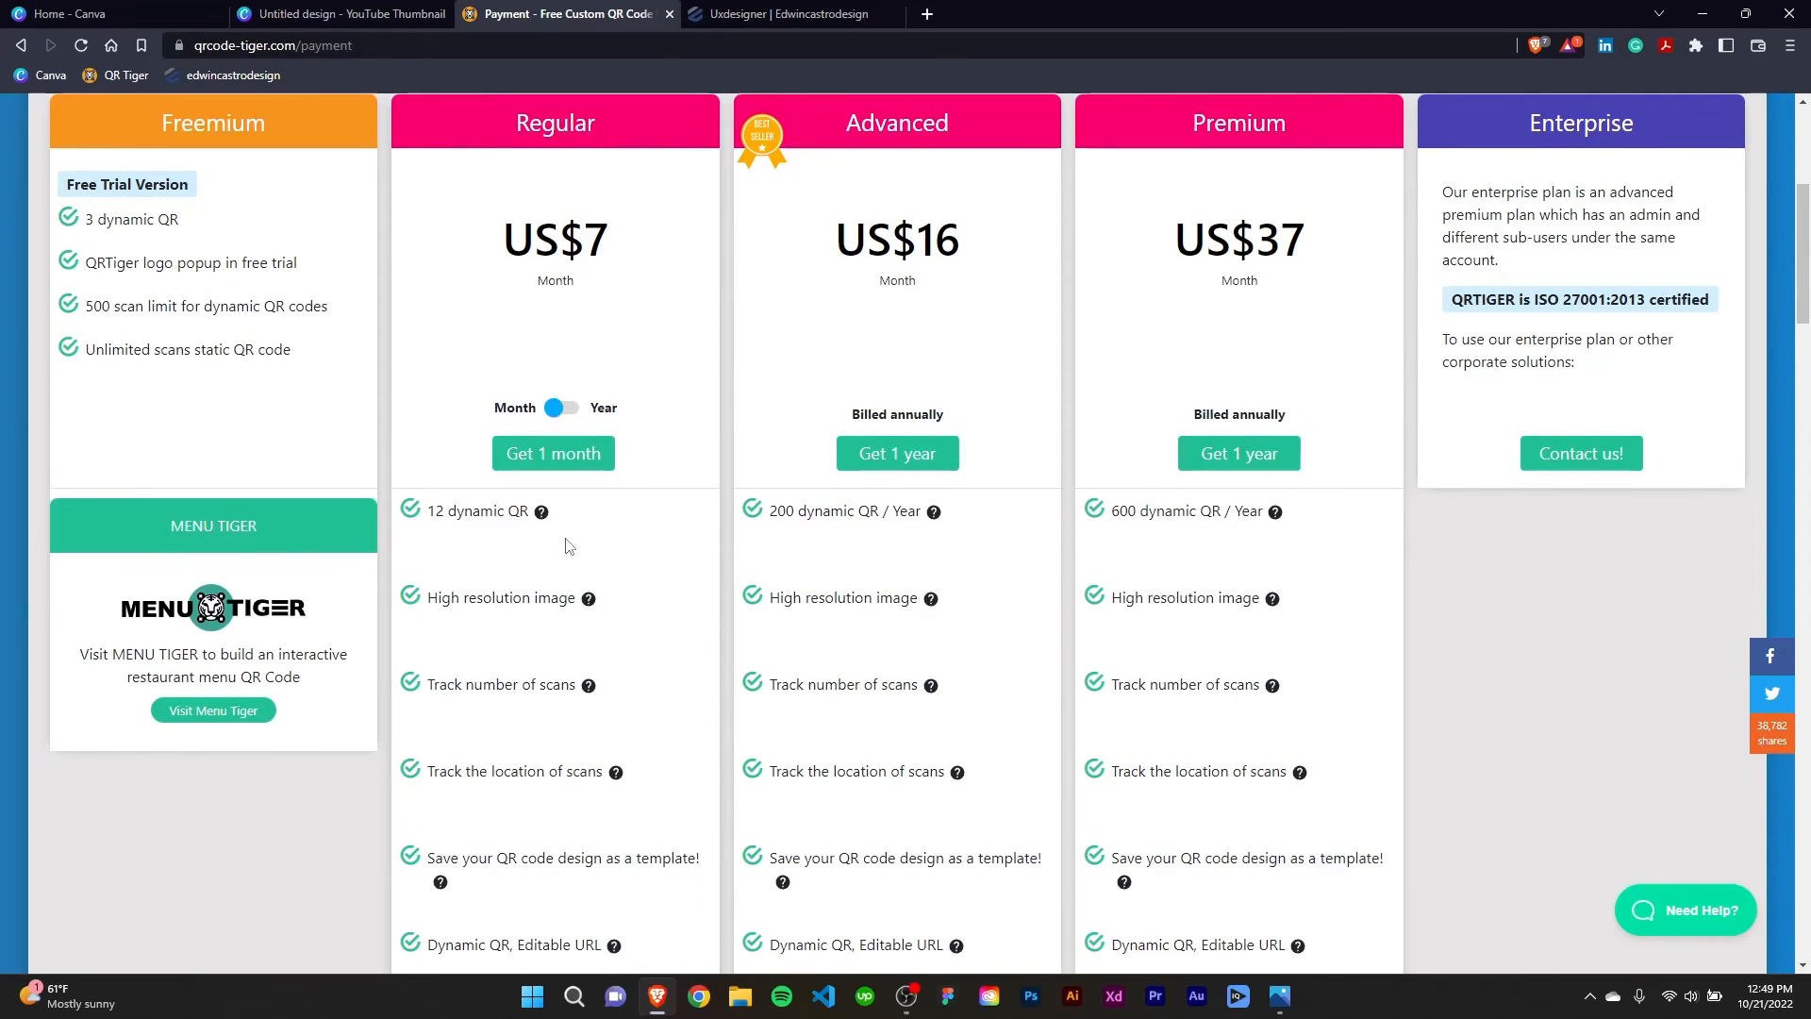
{"action": "scroll", "coordinate": [884, 613], "scroll_direction": "up", "scroll_amount": 4}
{"action": "scroll", "coordinate": [798, 680], "scroll_direction": "down", "scroll_amount": 3}
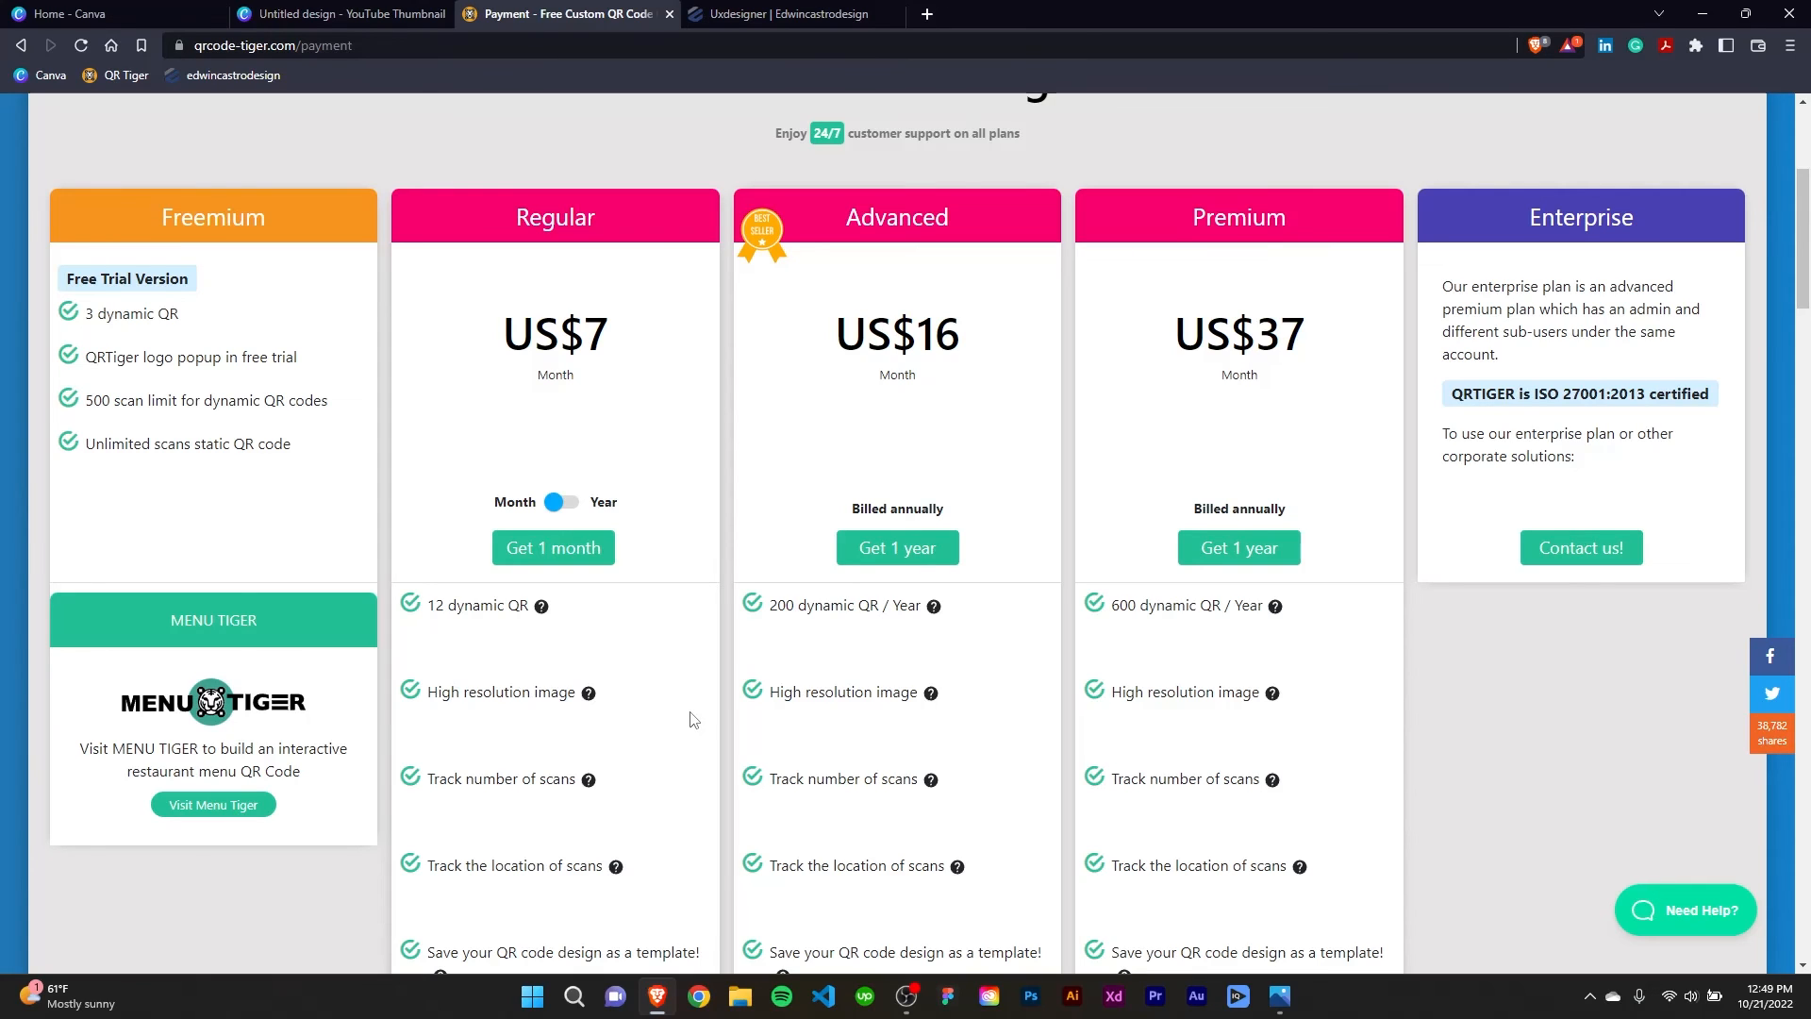
{"action": "scroll", "coordinate": [755, 508], "scroll_direction": "up", "scroll_amount": 4}
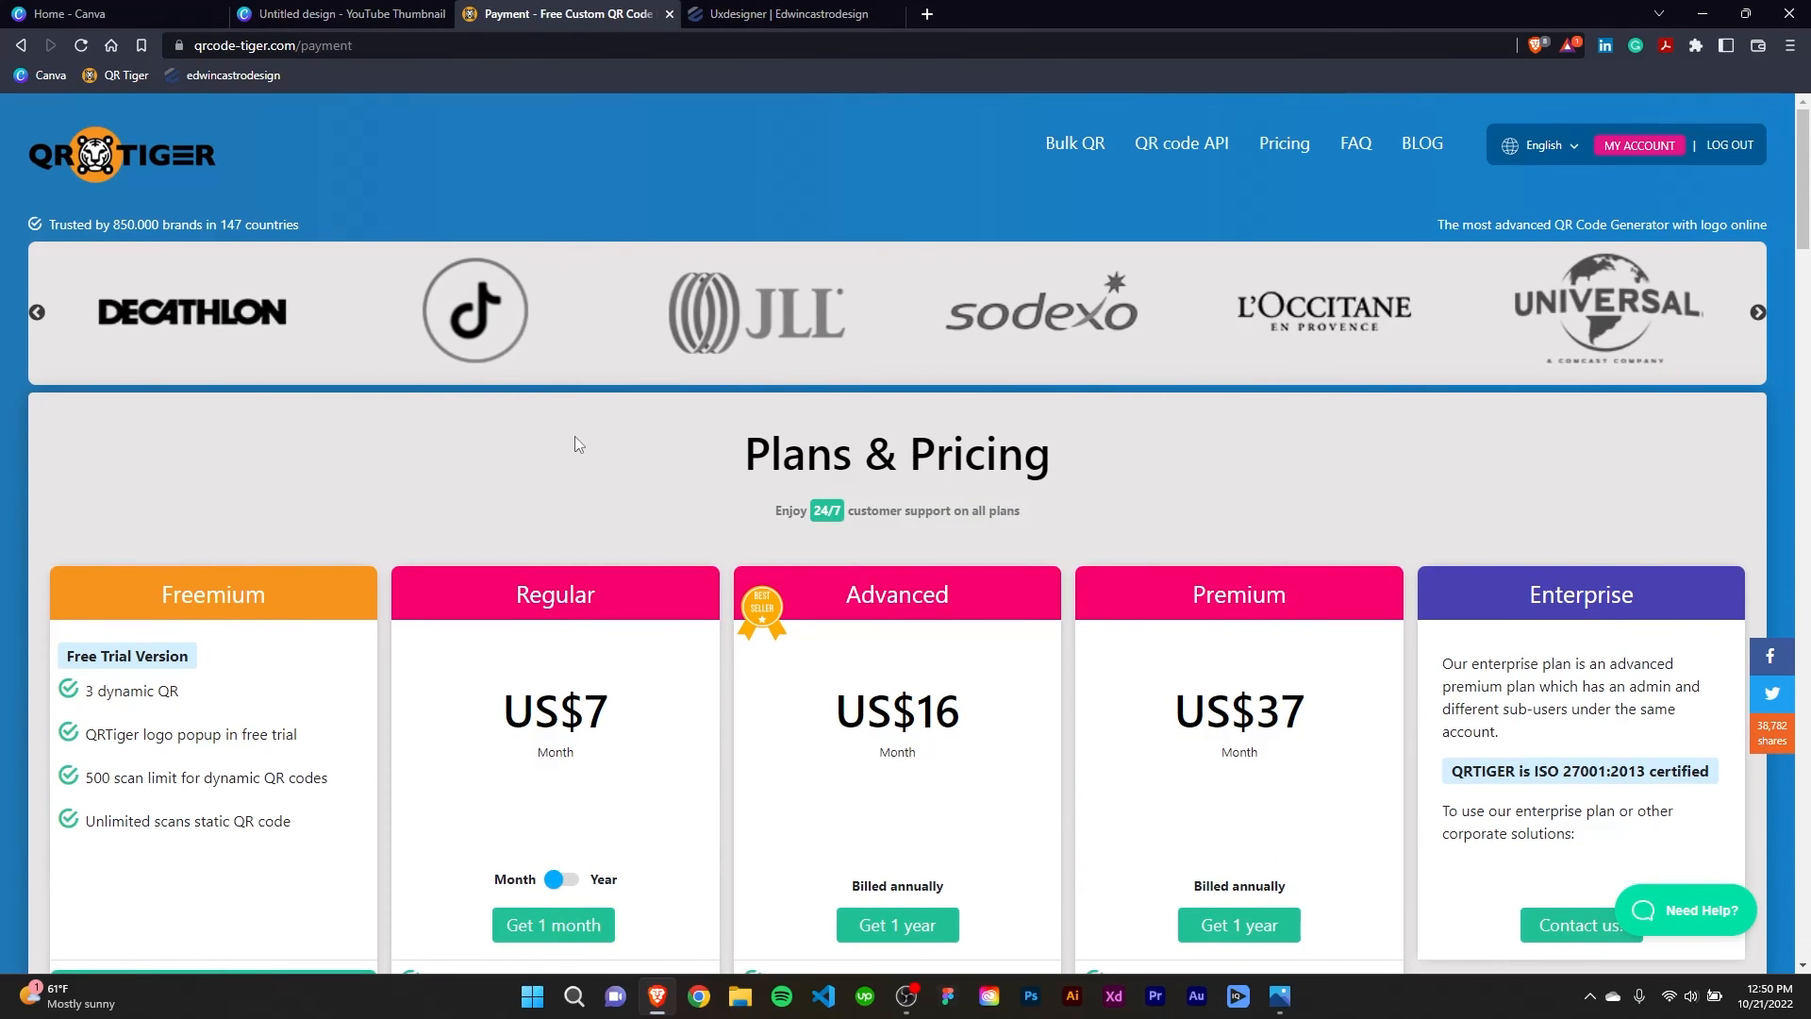